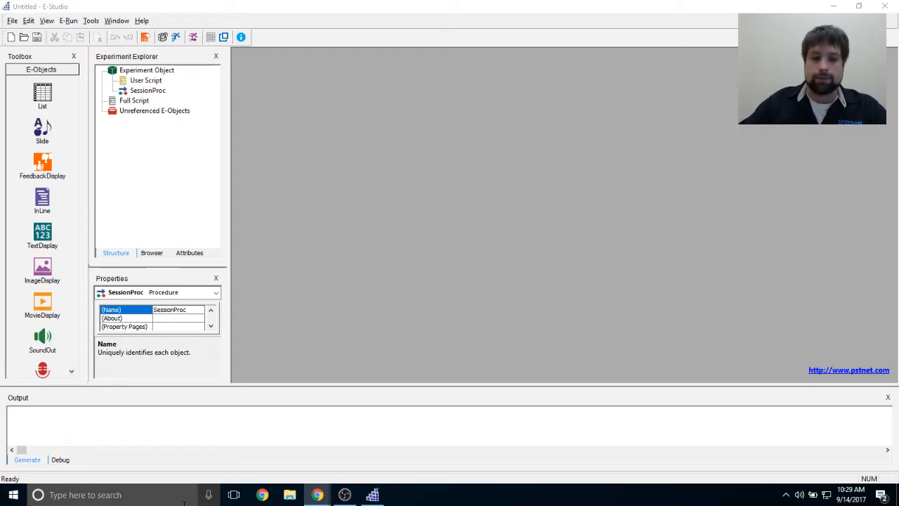
Step: Open the Samples folder inside Documents > My Experiments > 3.0 in File Explorer
click(296, 497)
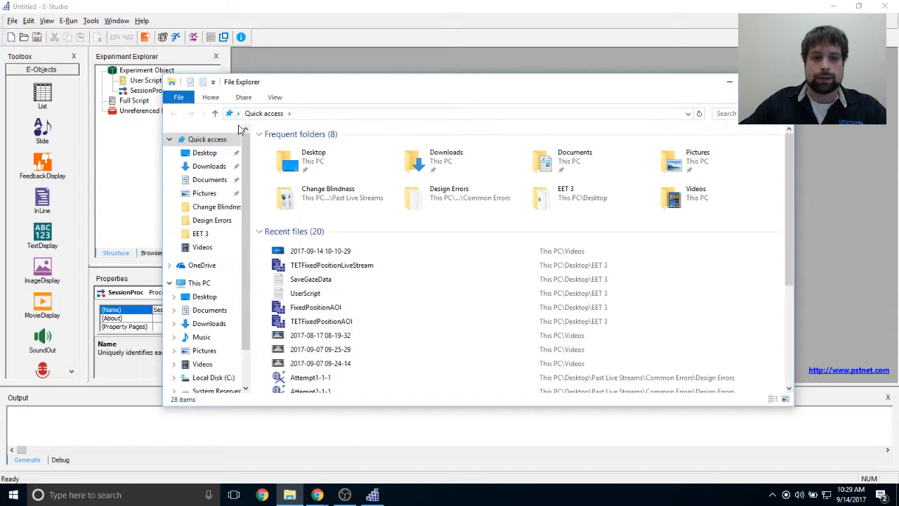
click(211, 179)
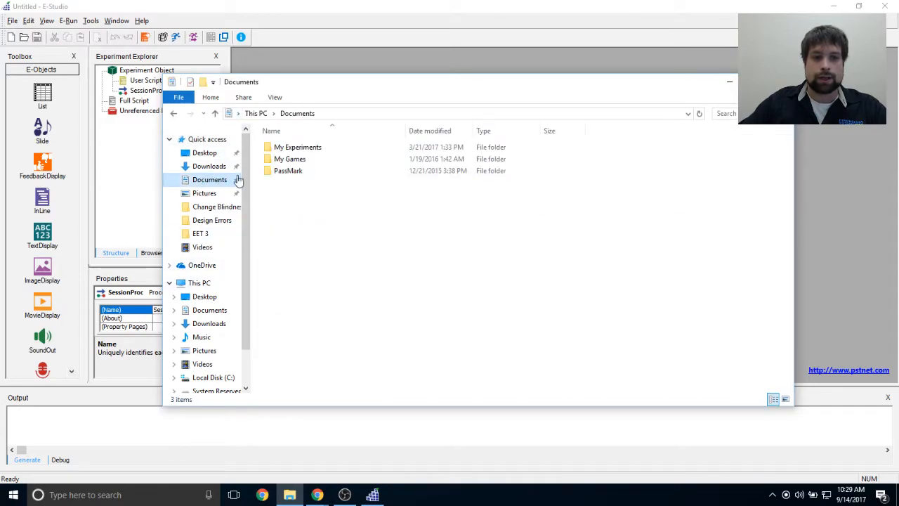
double_click(367, 146)
double_click(315, 146)
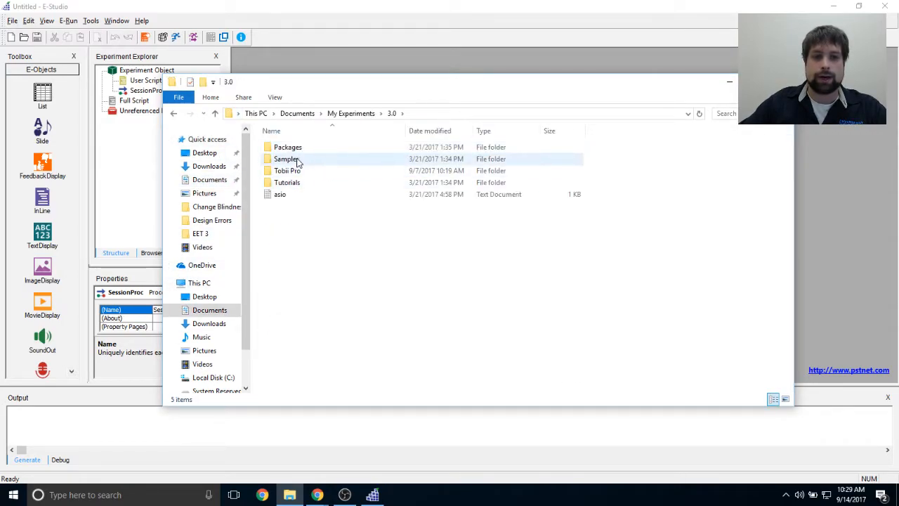
click(297, 160)
double_click(297, 160)
Step: Look inside the BasicButtonRT sample folder and return to E-Studio
click(281, 151)
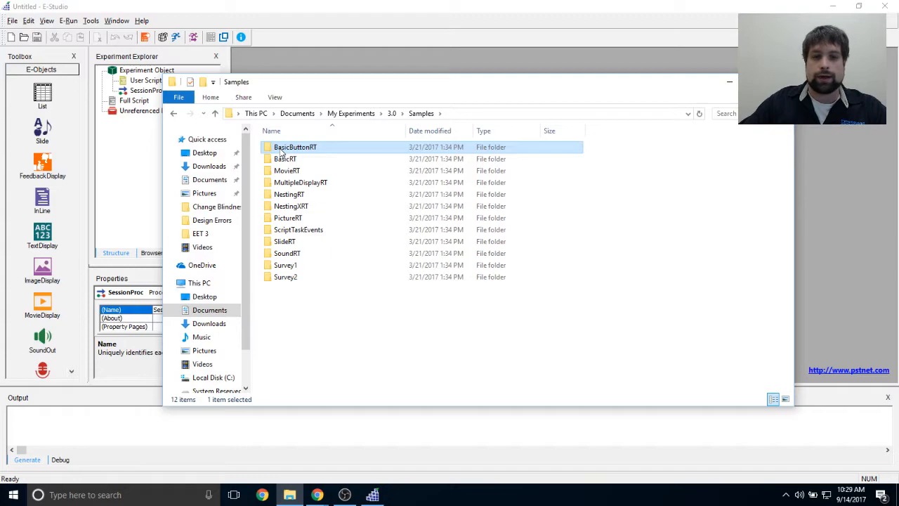
click(327, 160)
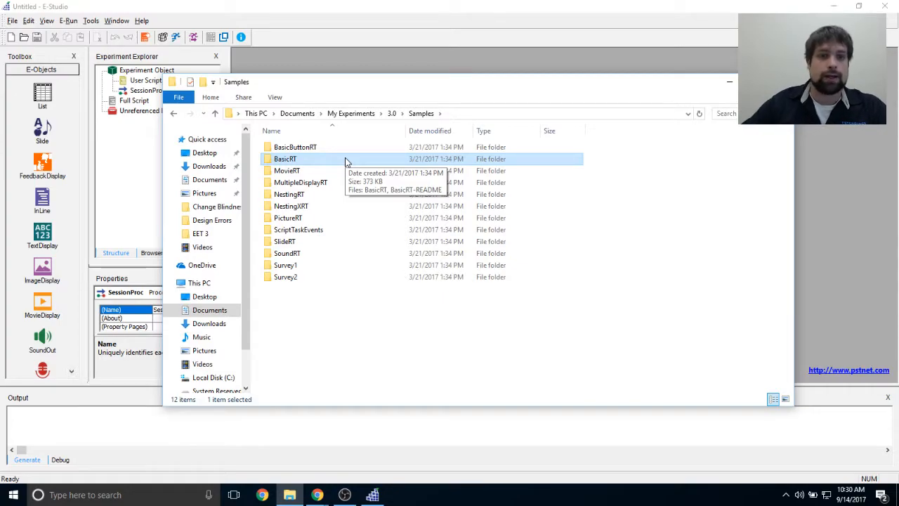
double_click(336, 148)
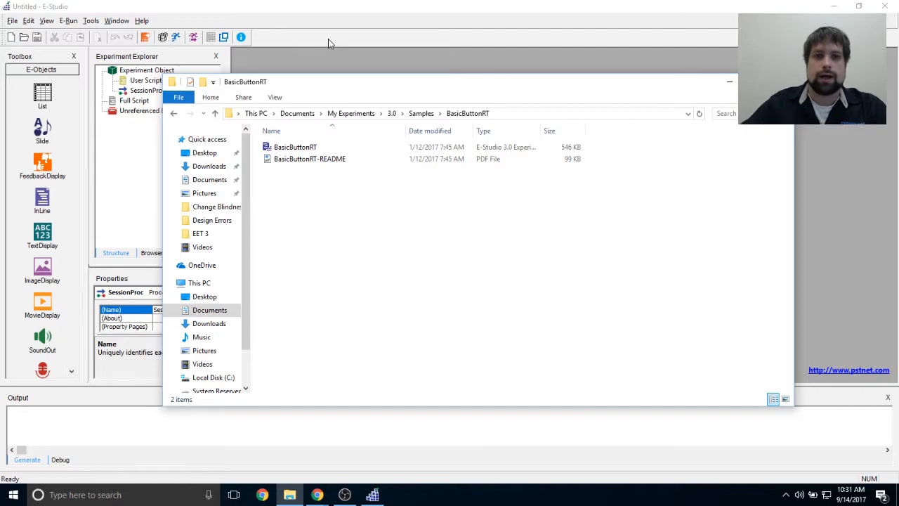
click(313, 59)
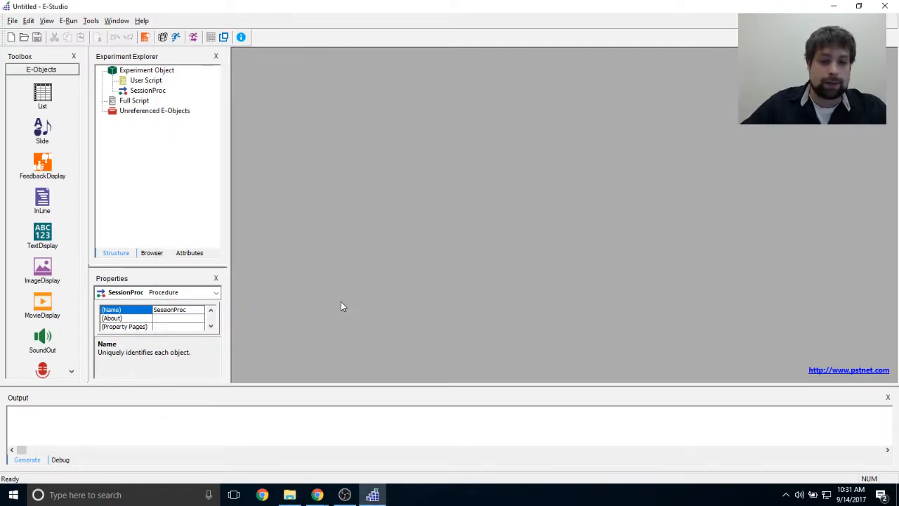
Step: Switch to Chrome and open the Connect to E-Prime product category on the pstnet.com site
mouse_move(318, 494)
click(372, 461)
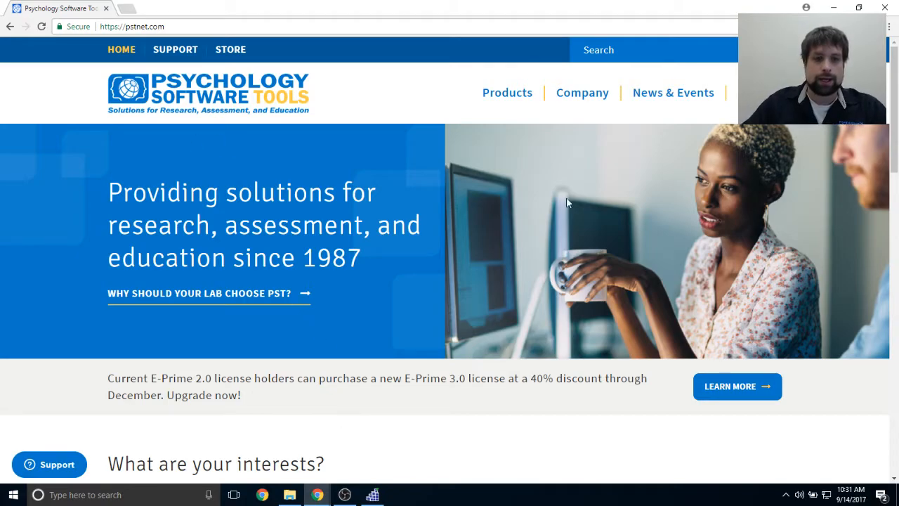
scroll(499, 176, down, 8)
scroll(543, 67, up, 8)
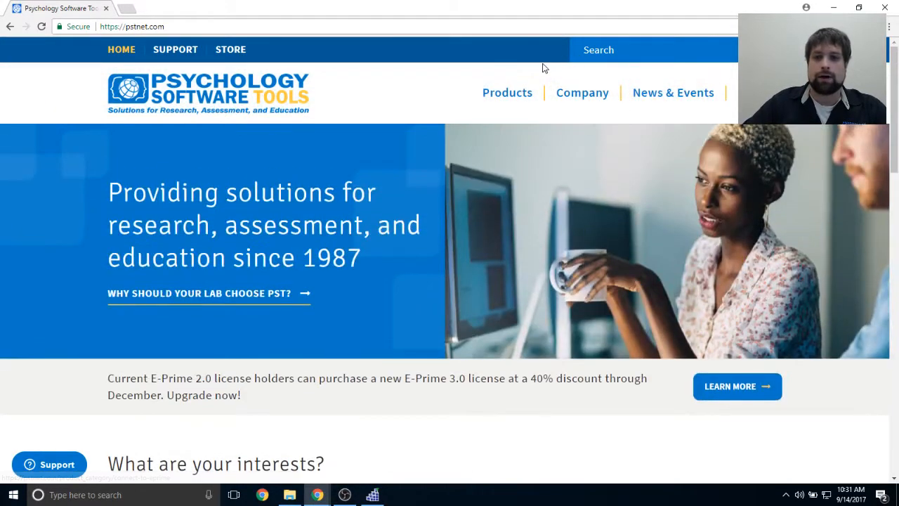
mouse_move(507, 95)
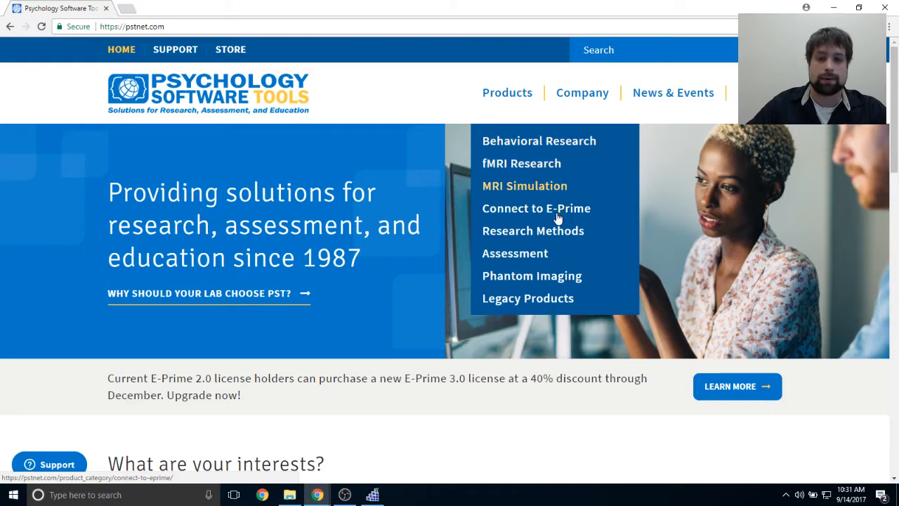
click(518, 213)
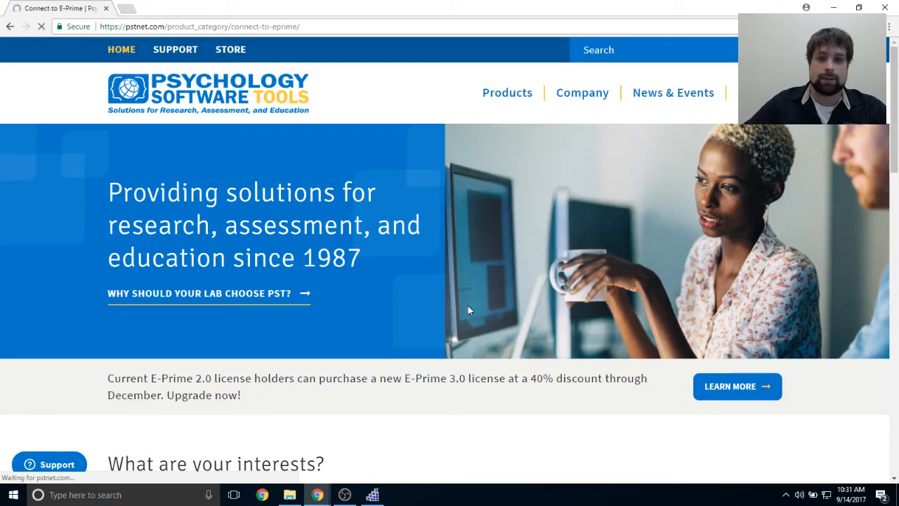
Step: Look through the Connect to E-Prime products, go back to the site's home page and return to E-Studio
scroll(391, 339, down, 3)
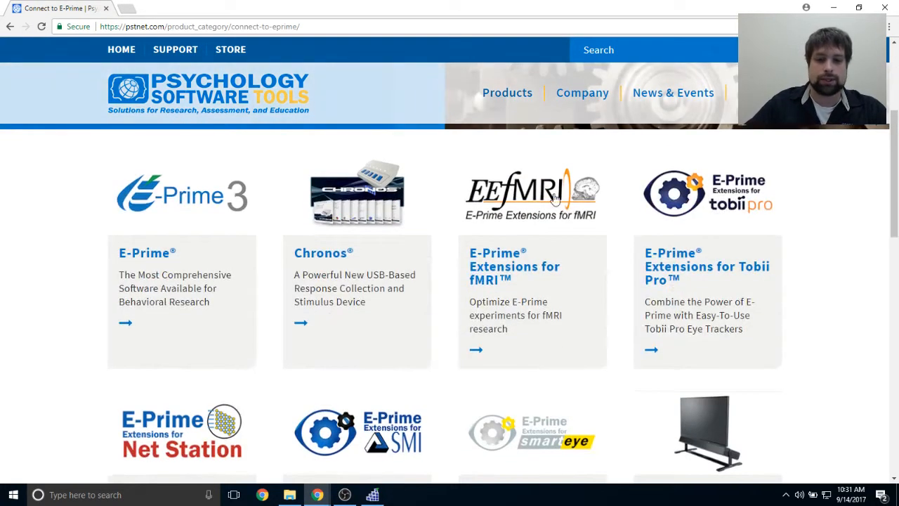
scroll(317, 366, down, 2)
scroll(318, 366, up, 1)
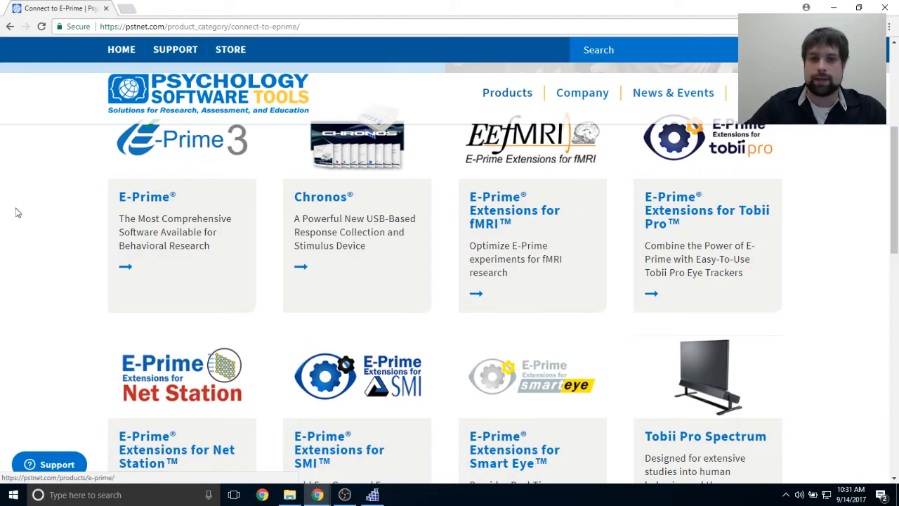
scroll(293, 233, up, 5)
click(289, 95)
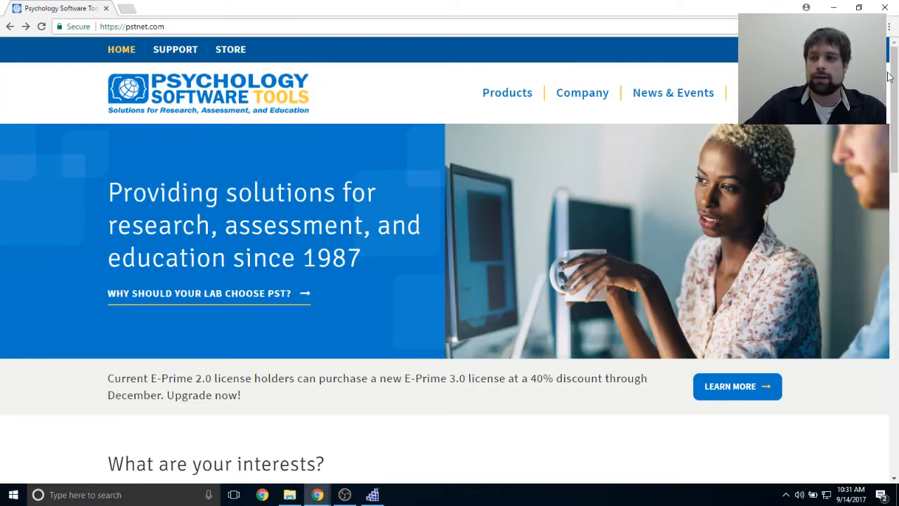
click(833, 6)
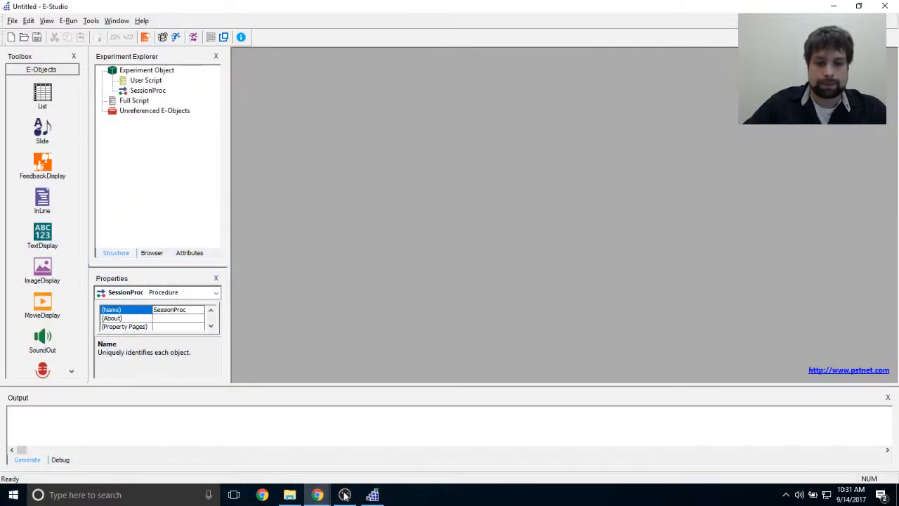
mouse_move(299, 495)
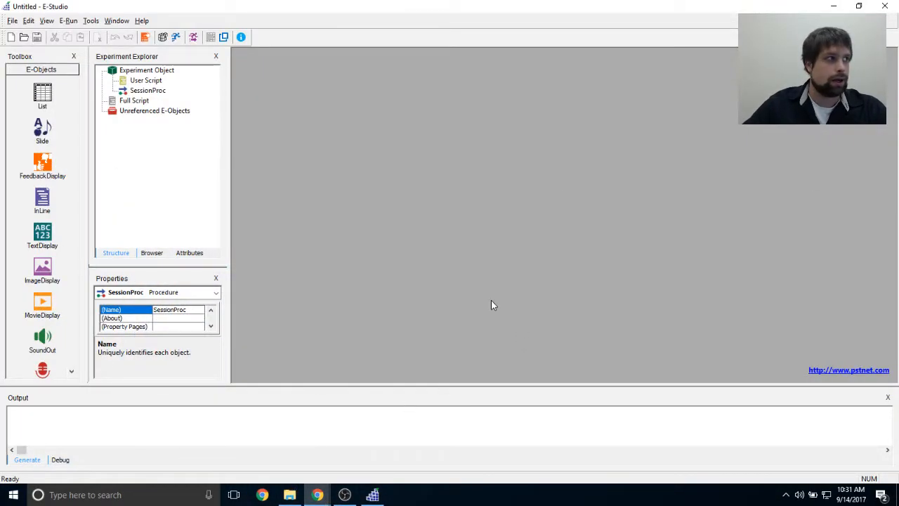
click(471, 266)
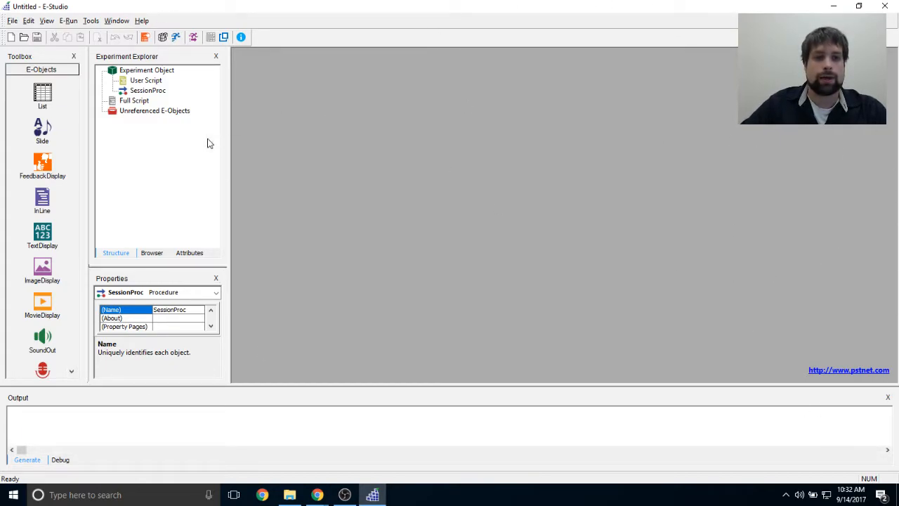
Step: Open the SessionProc procedure and add a Slide object to its timeline
double_click(135, 92)
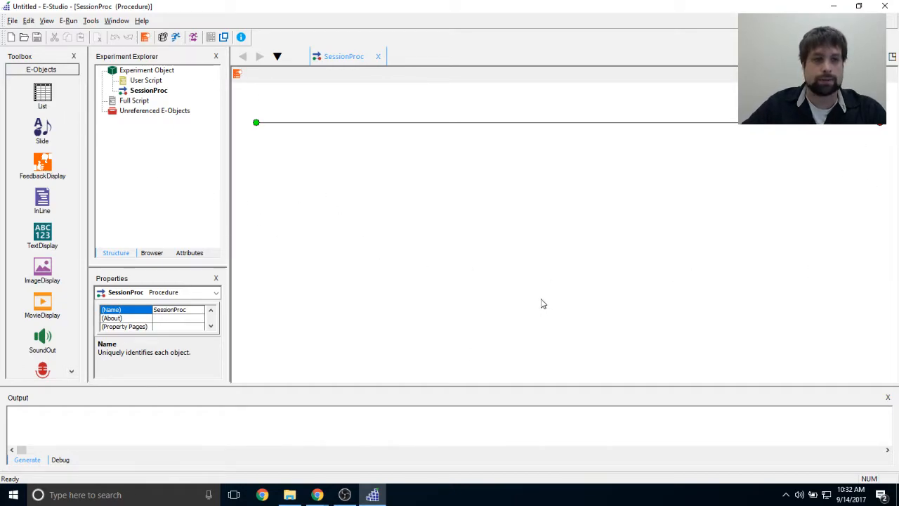
click(40, 134)
drag(40, 134, 367, 306)
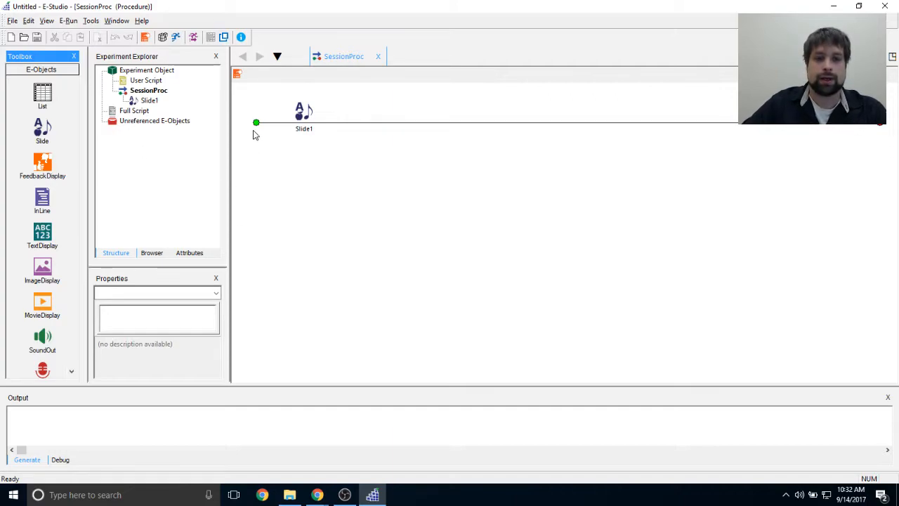
Step: Rename the slide on the SessionProc timeline as Welcome
click(304, 114)
right_click(303, 114)
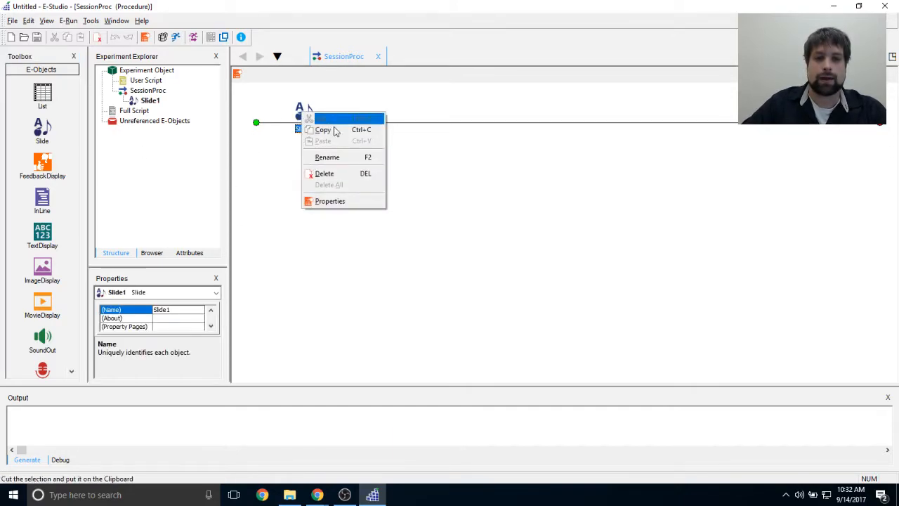
click(325, 155)
text(Welcome)
key(Return)
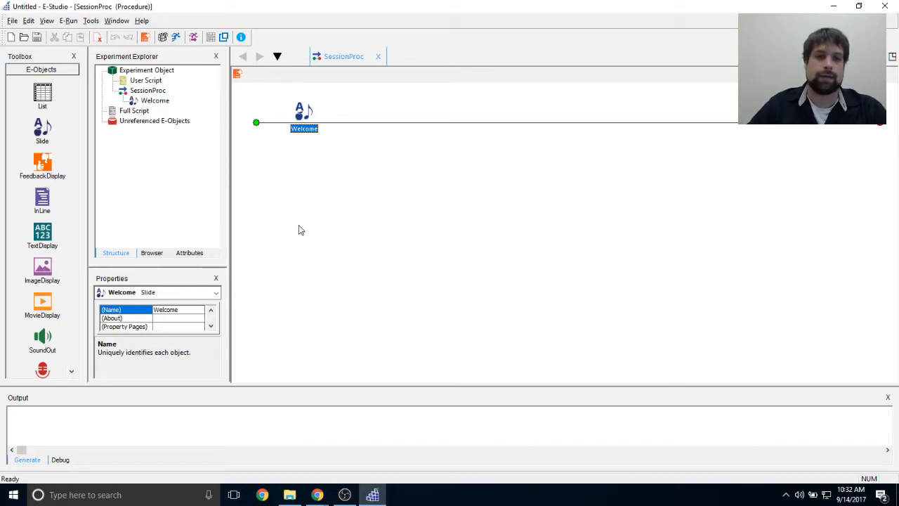
Step: Open the Welcome slide for editing and toggle its layout grid off and back on
double_click(295, 118)
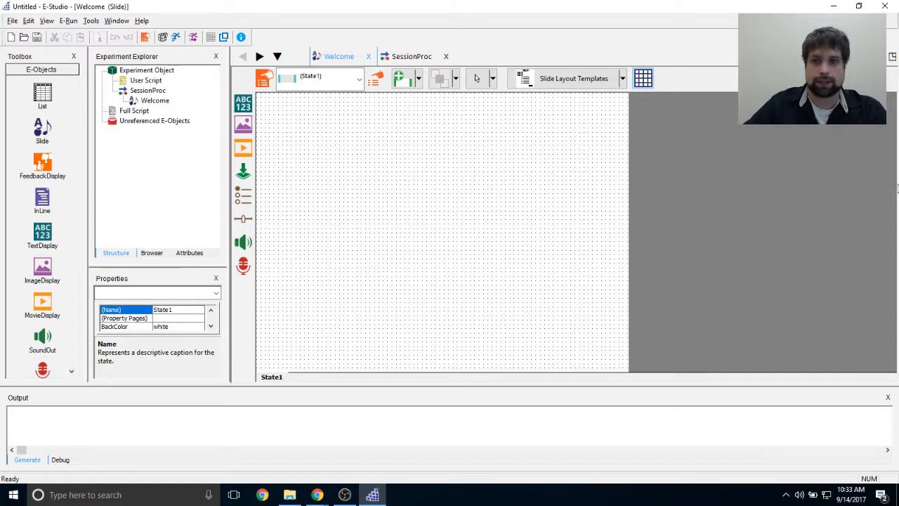
click(643, 83)
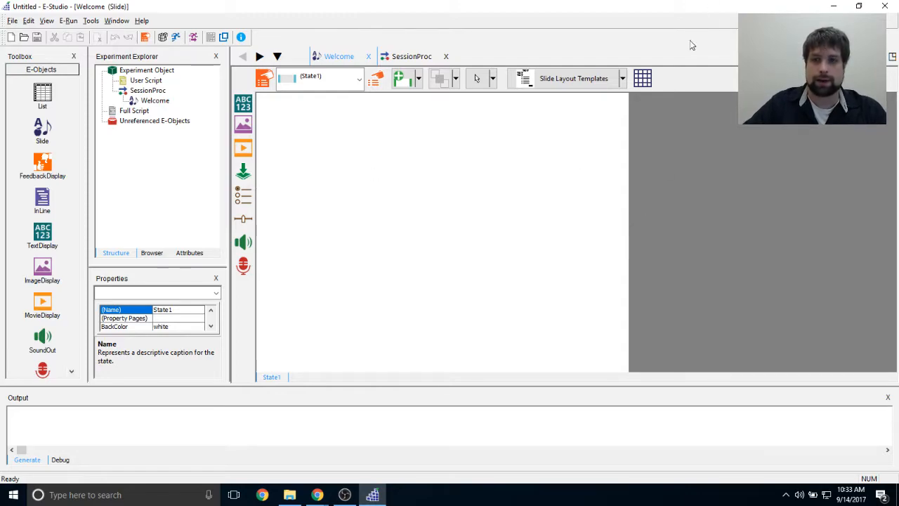
click(646, 83)
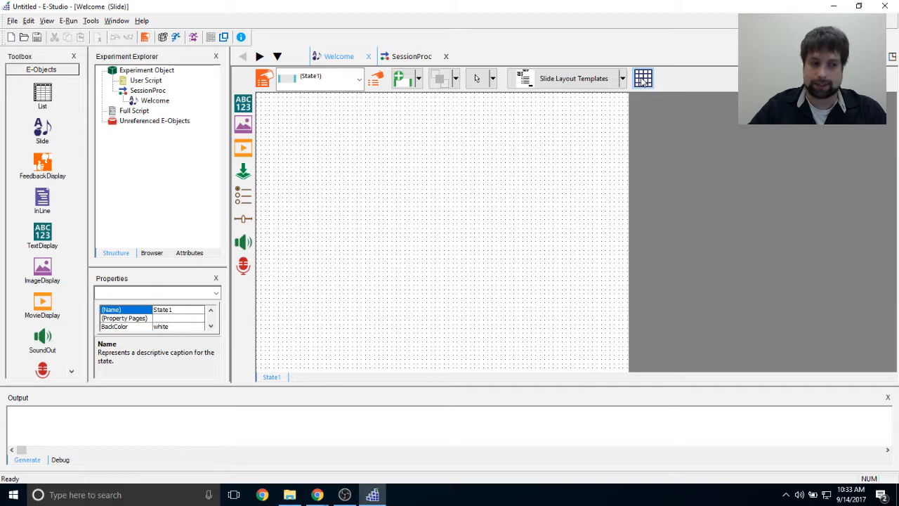
Step: Add a text object to the upper part of the Welcome slide and widen it to nearly the full slide width
drag(243, 104, 395, 190)
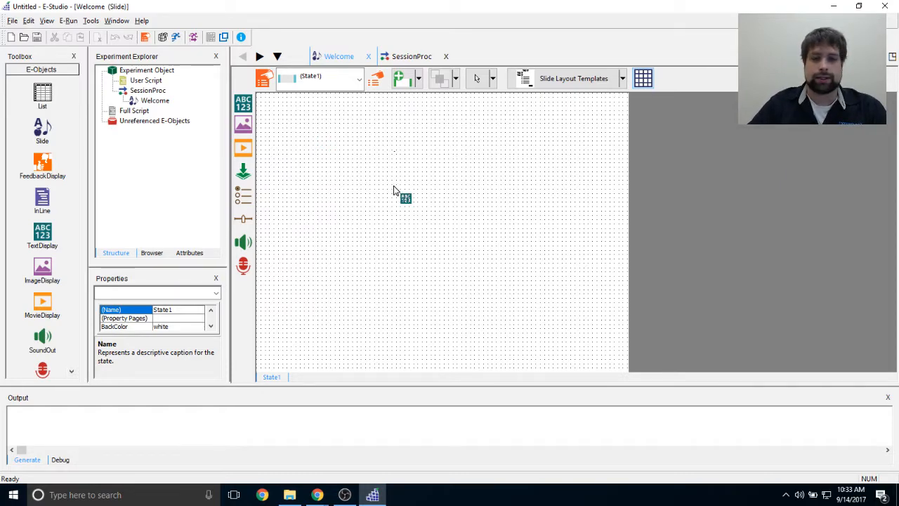
drag(394, 190, 423, 156)
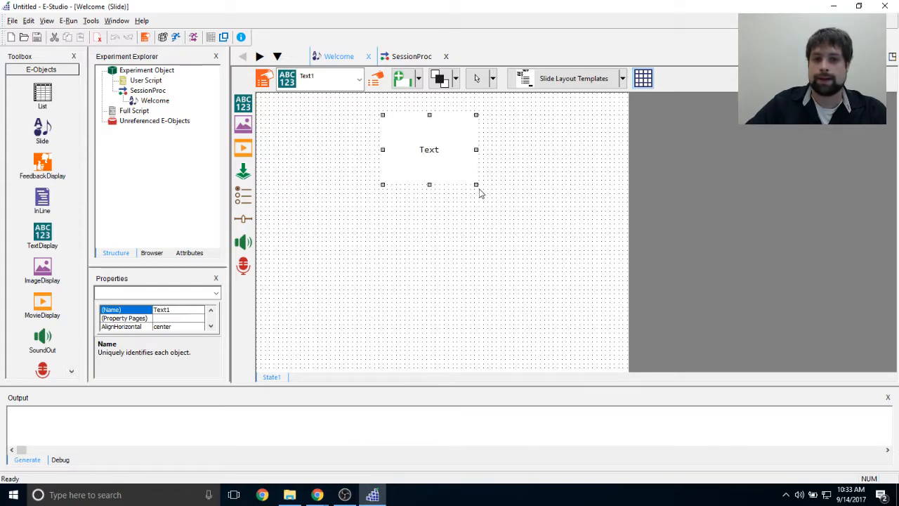
drag(476, 185, 613, 189)
drag(383, 189, 264, 183)
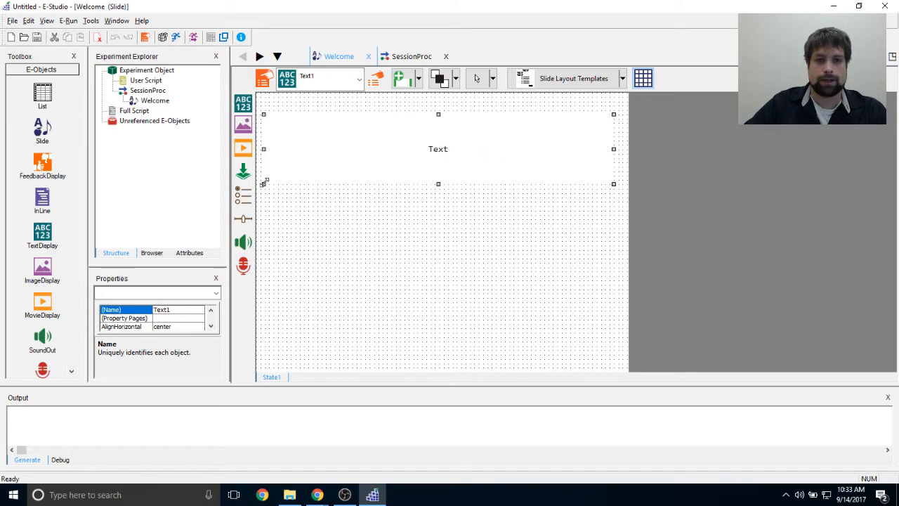
click(447, 238)
Step: Replace the placeholder in the text object with "Welcome to the experiment!"
double_click(438, 149)
key(BackSpace)
text(Welcome to the exper)
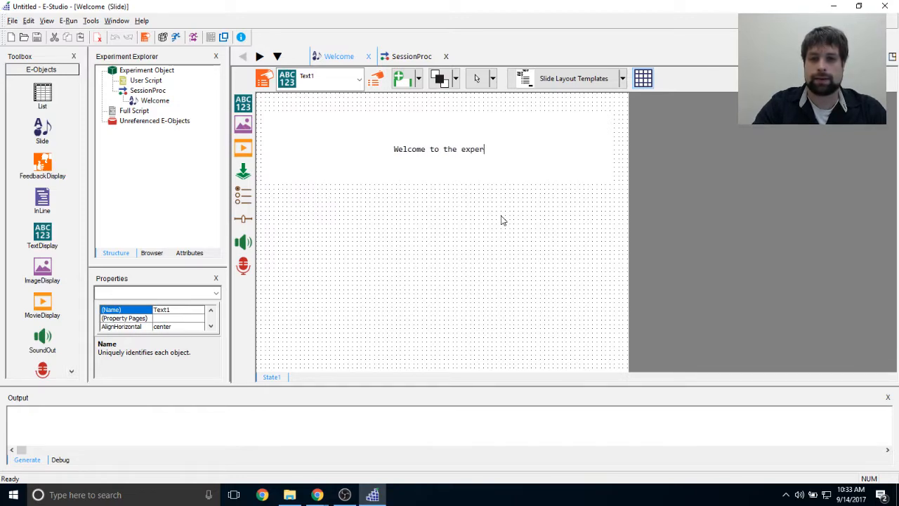
text(iment!)
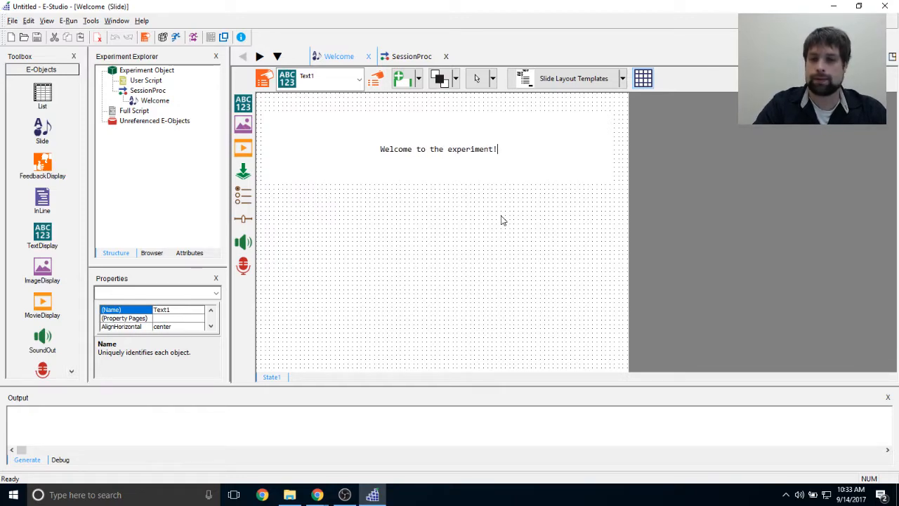
Step: Add the line "Press the Start button to begin" below the welcome message in the text object
key(Return)
key(Return)
text(Press the STart)
key(BackSpace)
key(BackSpace)
key(BackSpace)
key(BackSpace)
text(tart button to begin)
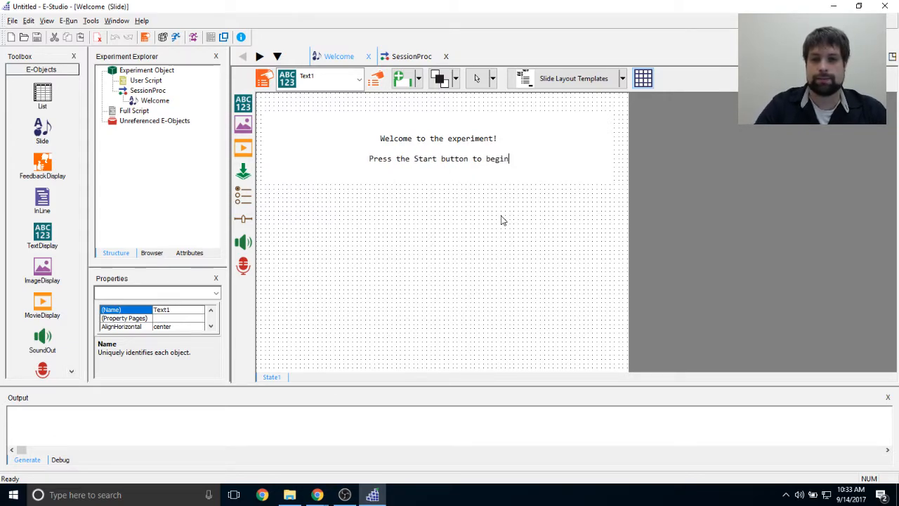
click(499, 217)
click(518, 165)
click(537, 303)
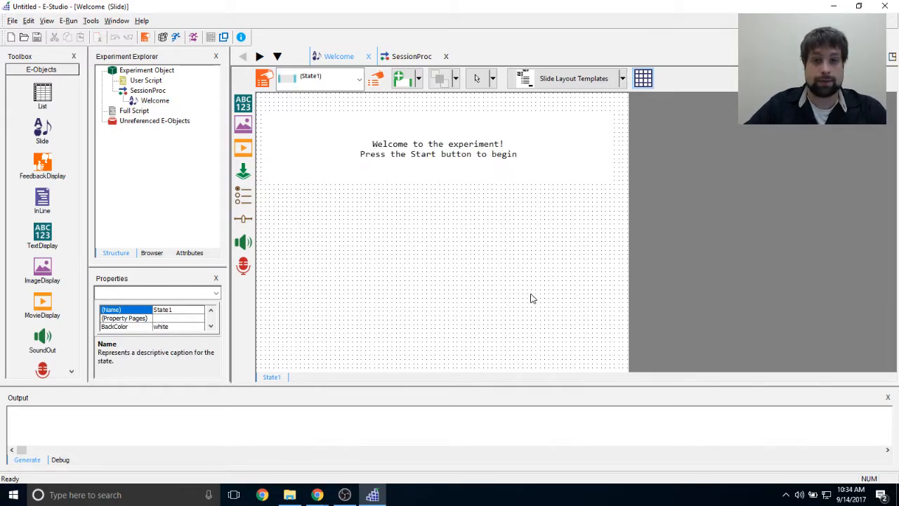
Step: Move the welcome text object down toward the middle of the slide
drag(463, 141, 467, 197)
click(504, 295)
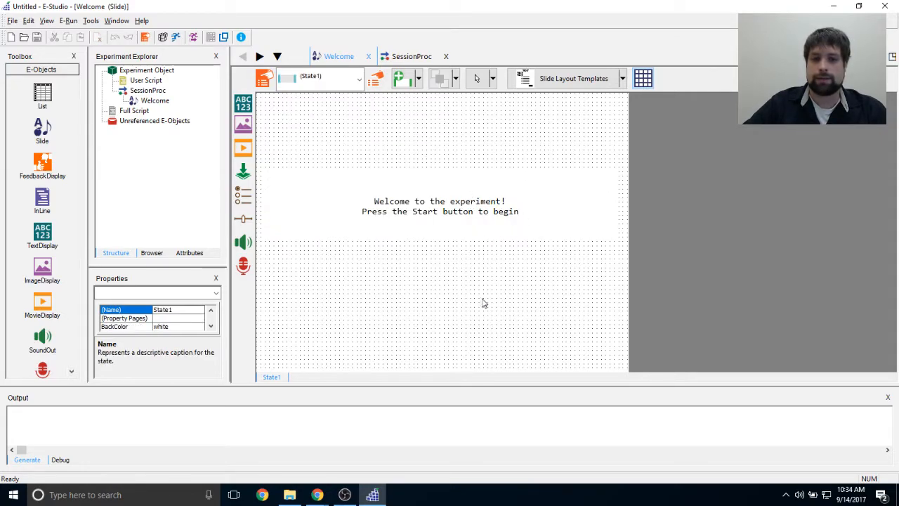
click(512, 203)
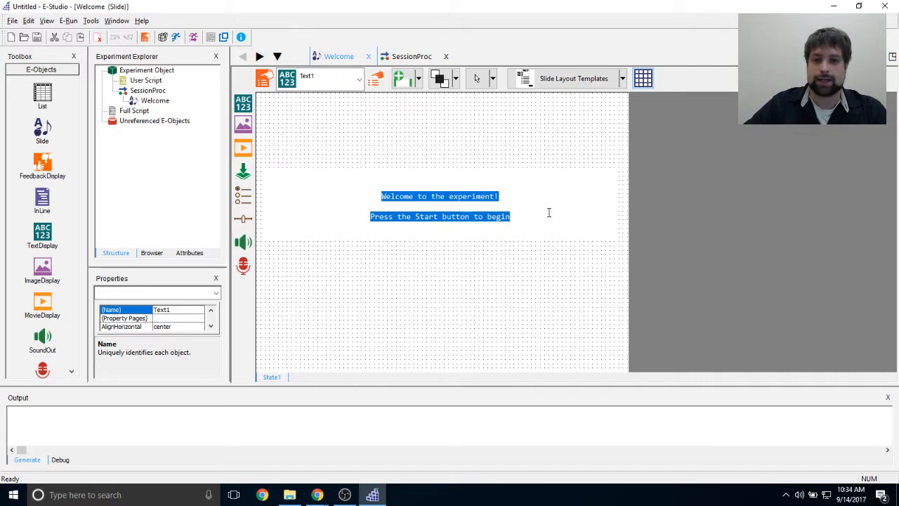
click(410, 258)
click(423, 198)
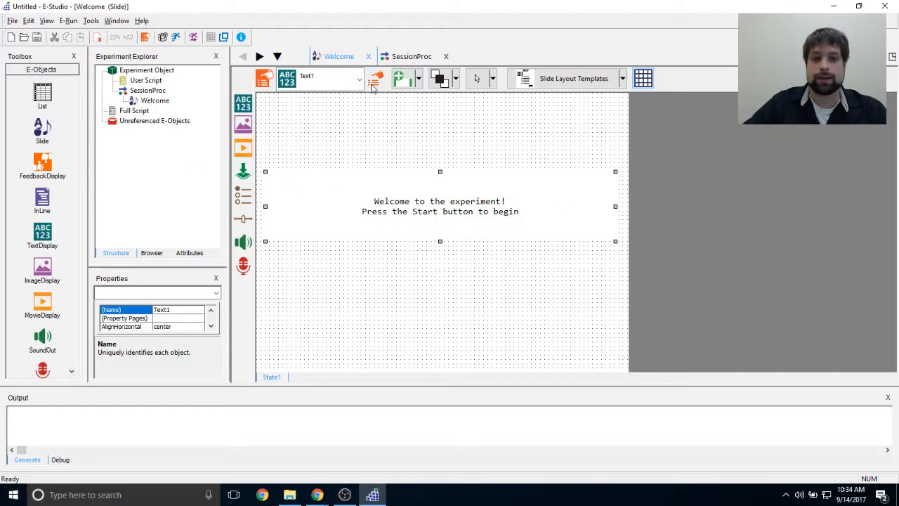
click(381, 123)
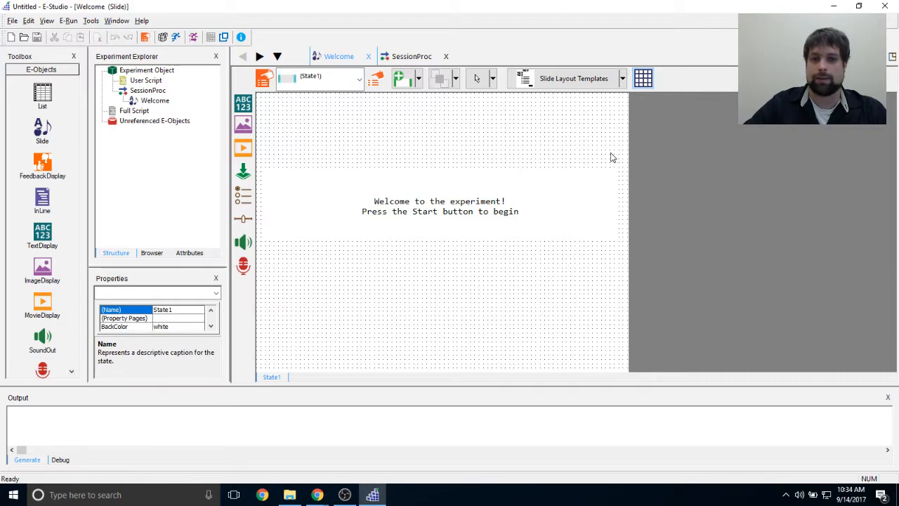
Step: Set the font size of the welcome text object to 25
click(378, 190)
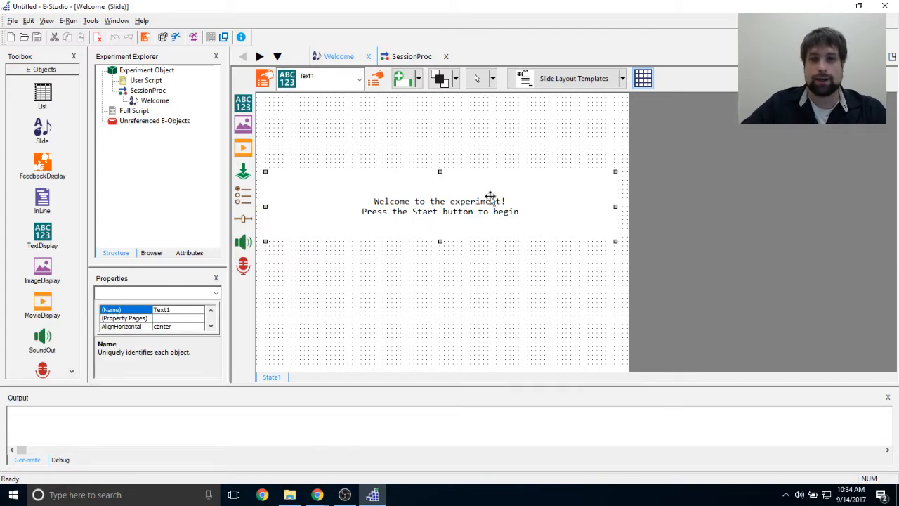
click(375, 80)
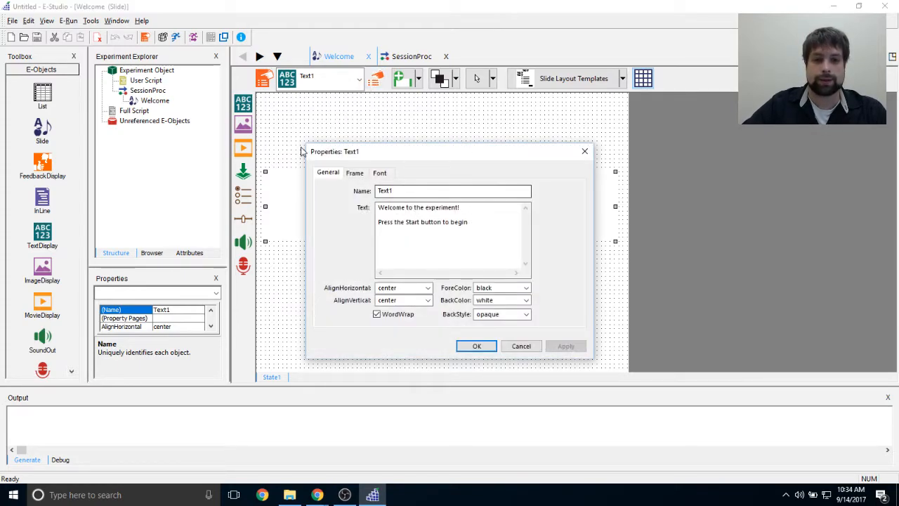
click(379, 173)
double_click(394, 213)
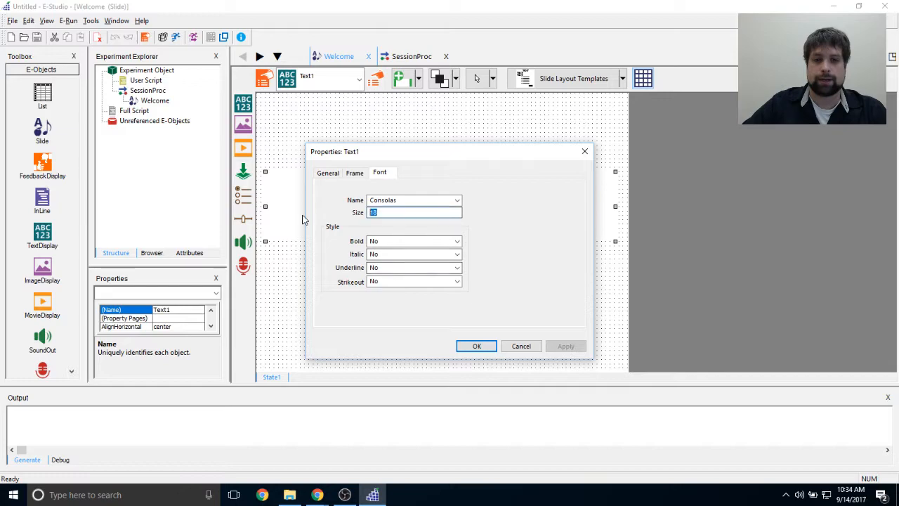
text(25)
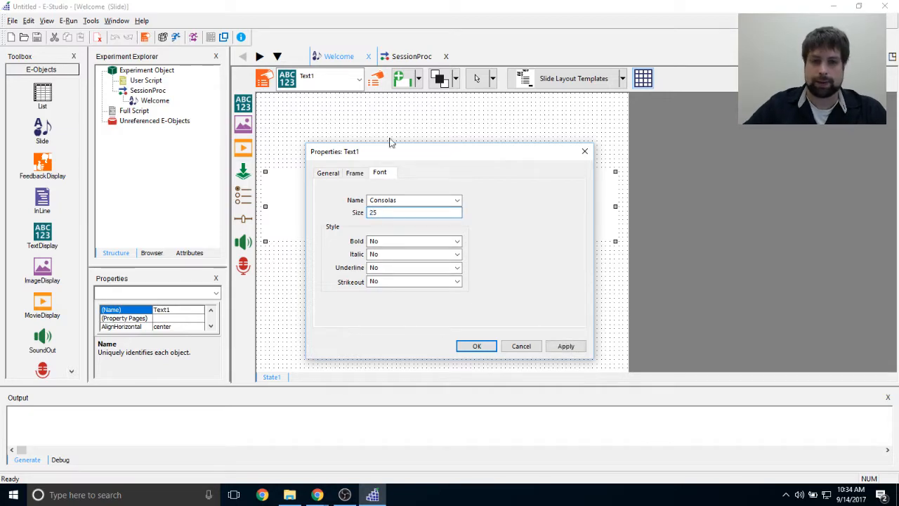
click(565, 345)
click(477, 346)
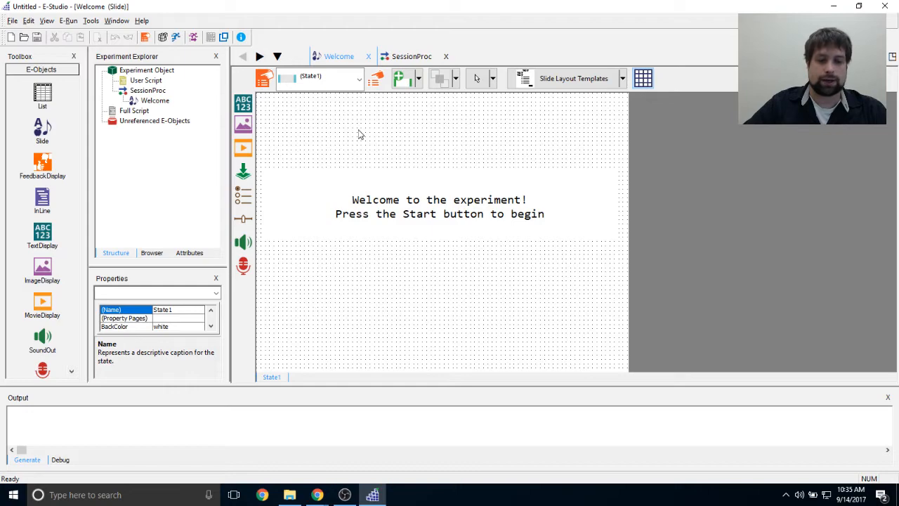
Step: Add a button object centred below the welcome text and enlarge it to about 26% wide and 12% high
click(244, 174)
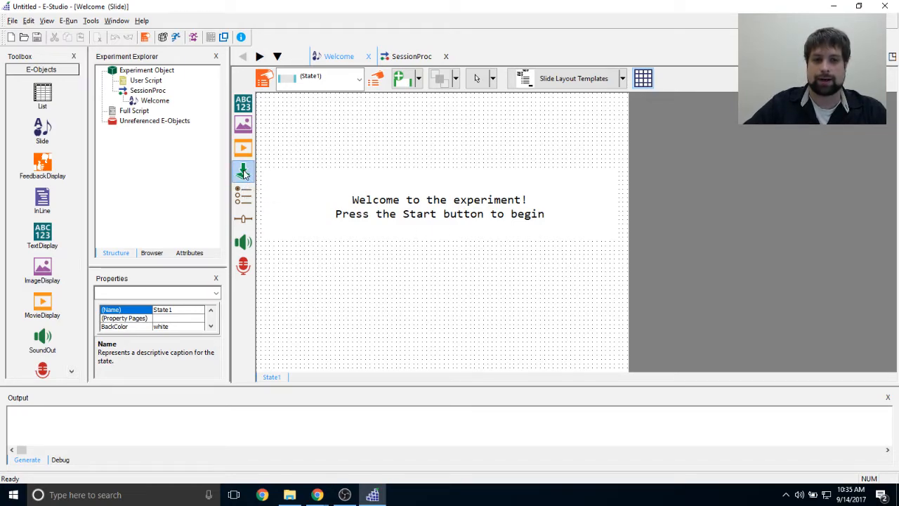
click(438, 321)
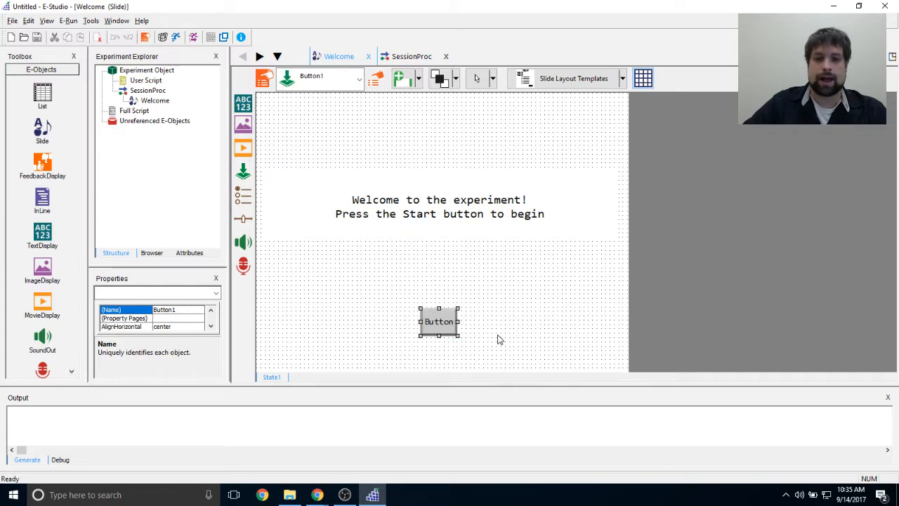
mouse_move(457, 336)
mouse_down()
mouse_move(518, 342)
mouse_move(468, 316)
mouse_move(458, 322)
mouse_up()
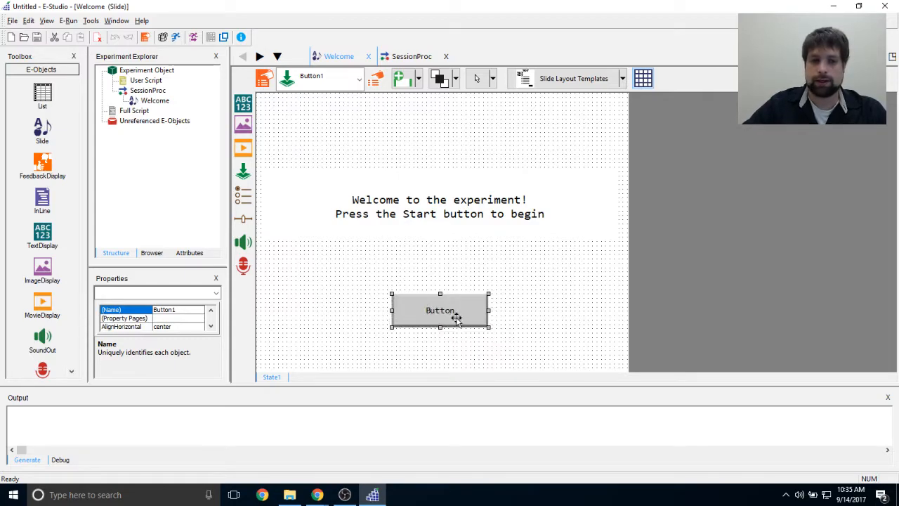
Step: Rename the new button object on the Welcome slide as StartBtn
click(172, 310)
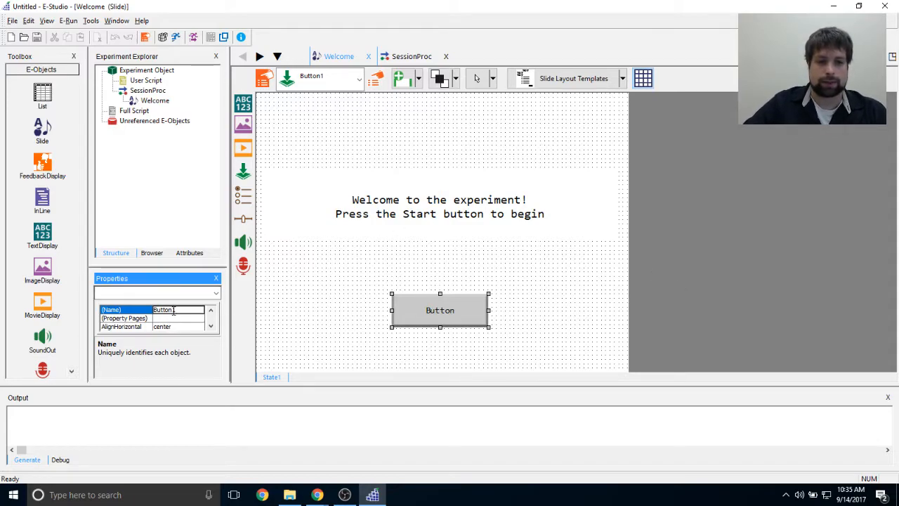
click(416, 314)
click(373, 79)
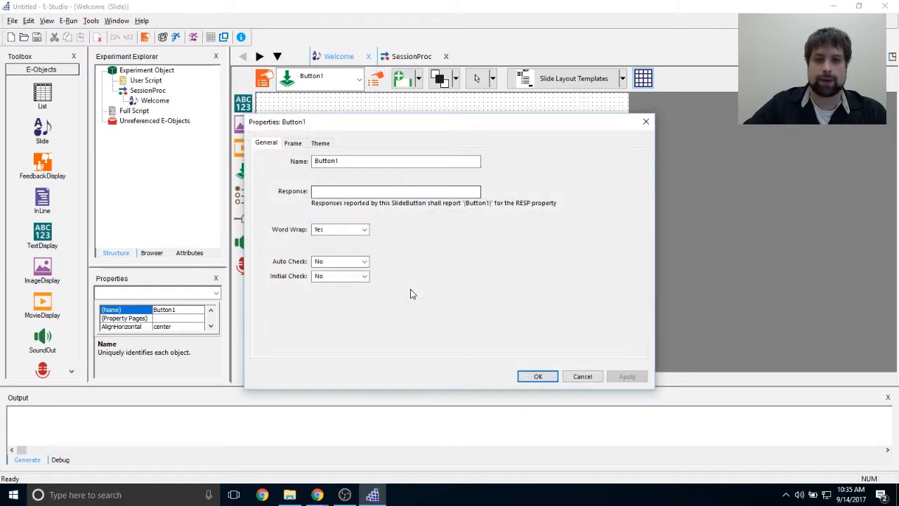
drag(365, 125, 461, 144)
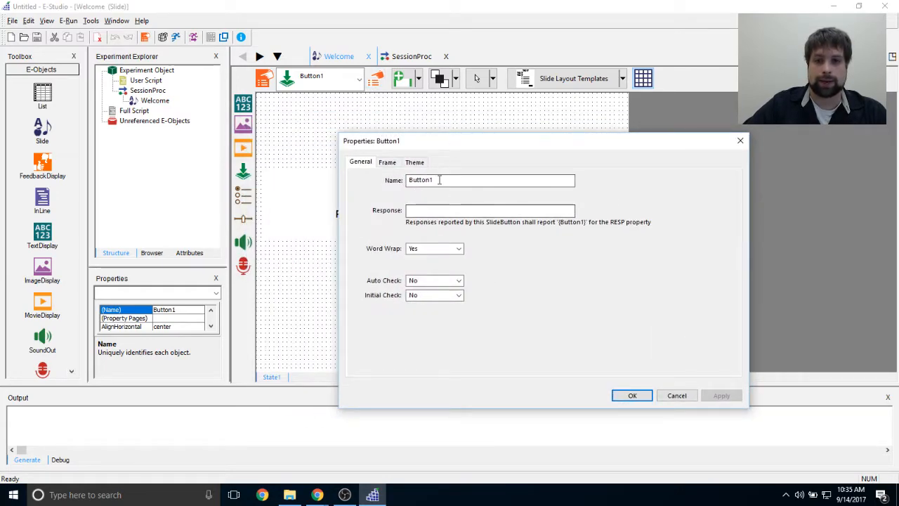
click(741, 140)
click(180, 310)
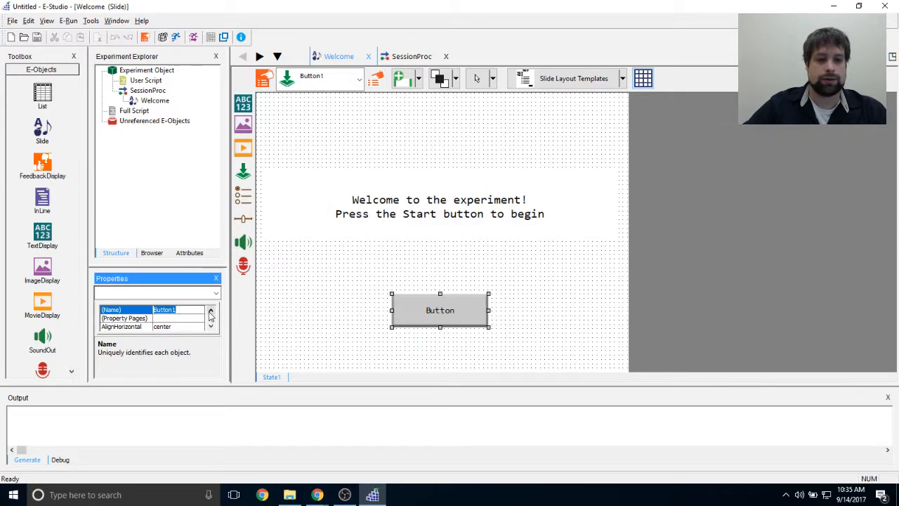
text(StartBtn)
key(Return)
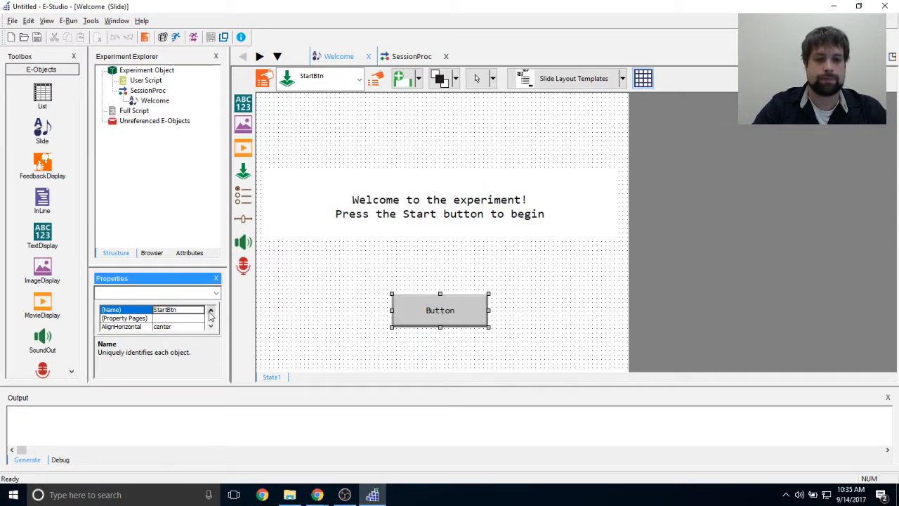
Step: Examine the StartBtn properties for name and response, frame size and position, and theme
click(379, 353)
click(427, 313)
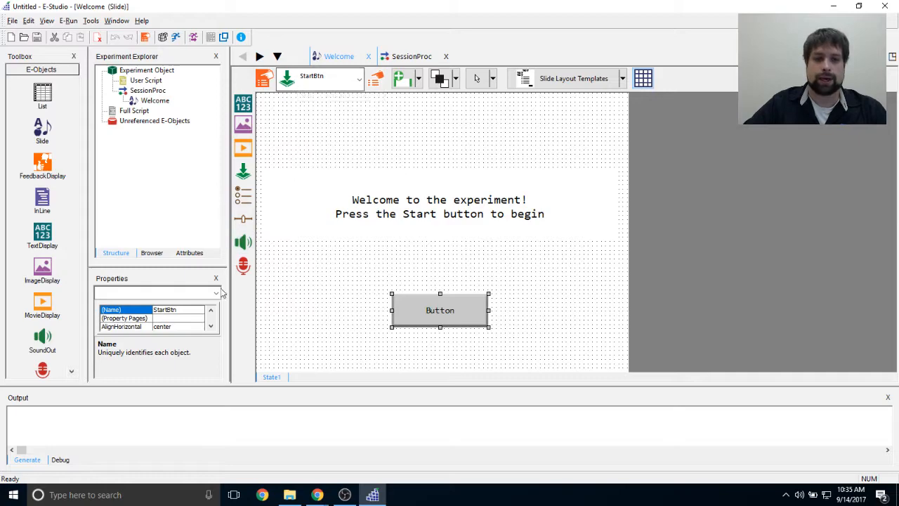
click(375, 80)
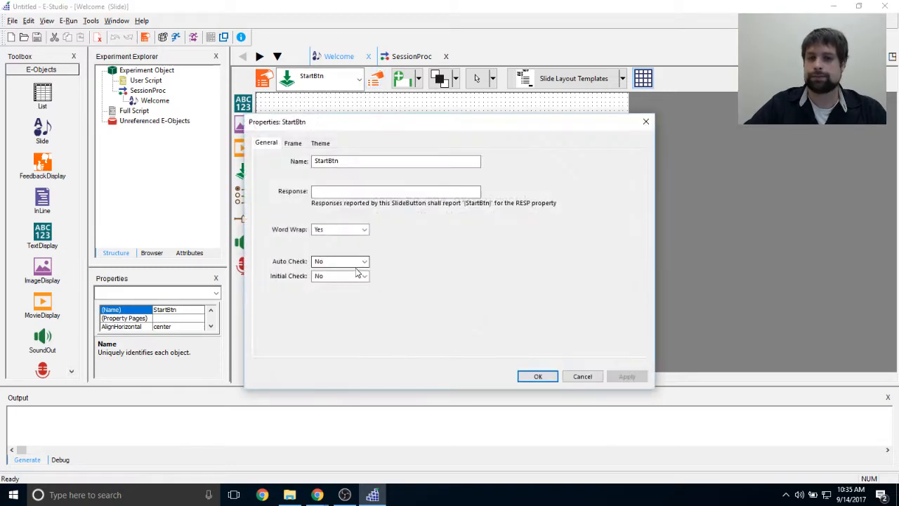
drag(323, 123, 371, 114)
click(456, 155)
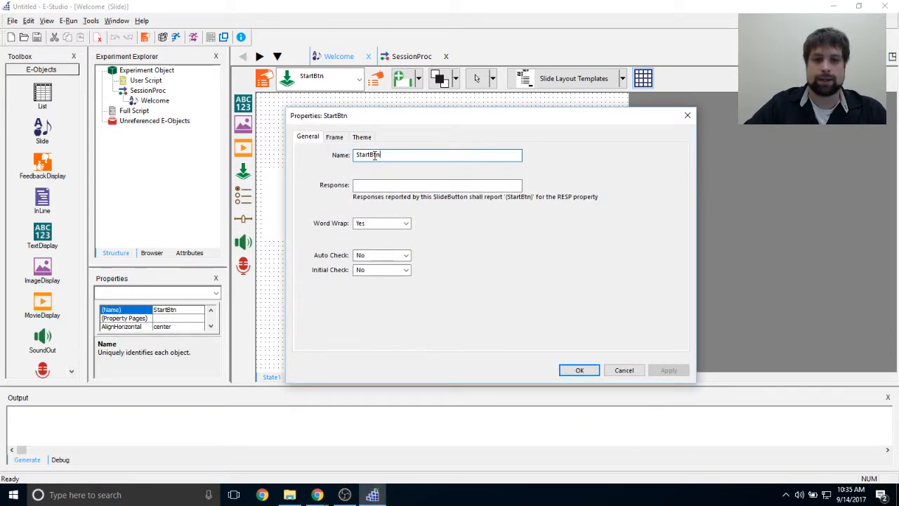
click(436, 185)
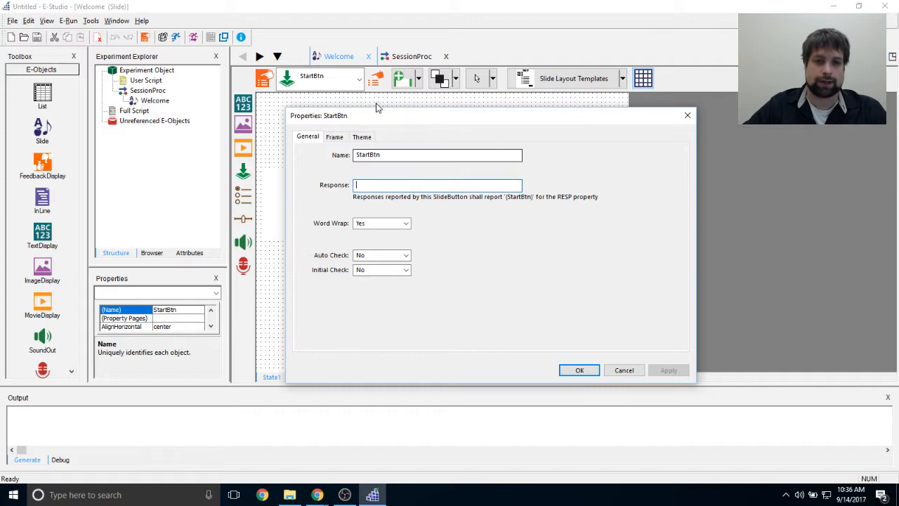
click(334, 136)
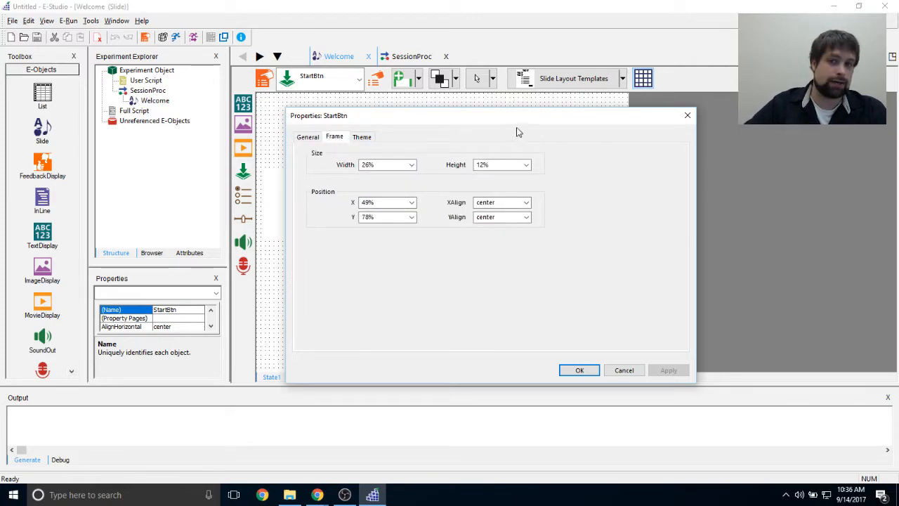
mouse_move(518, 115)
mouse_down()
mouse_move(739, 357)
mouse_move(503, 122)
mouse_up()
click(349, 144)
drag(430, 123, 417, 98)
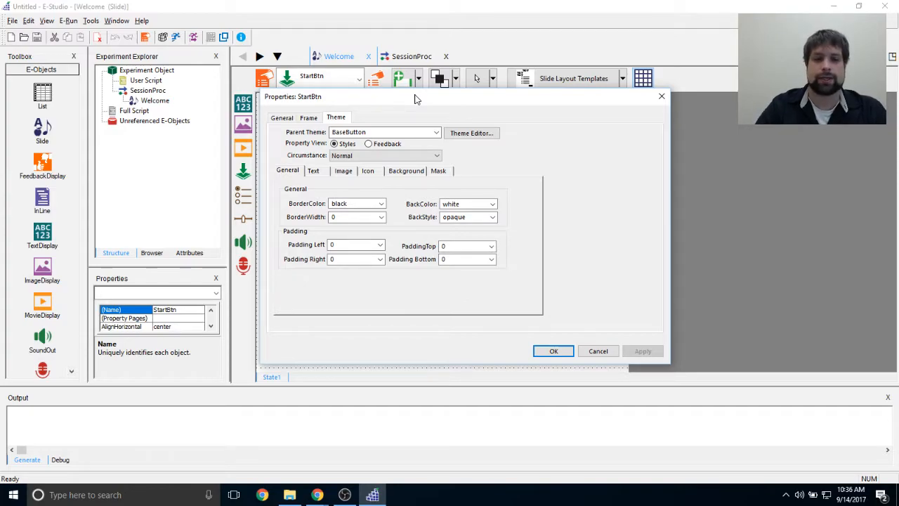
Step: Browse the 3.0 experiments folder and its Samples subfolder for a StartBtn theme image, without choosing a file
click(342, 171)
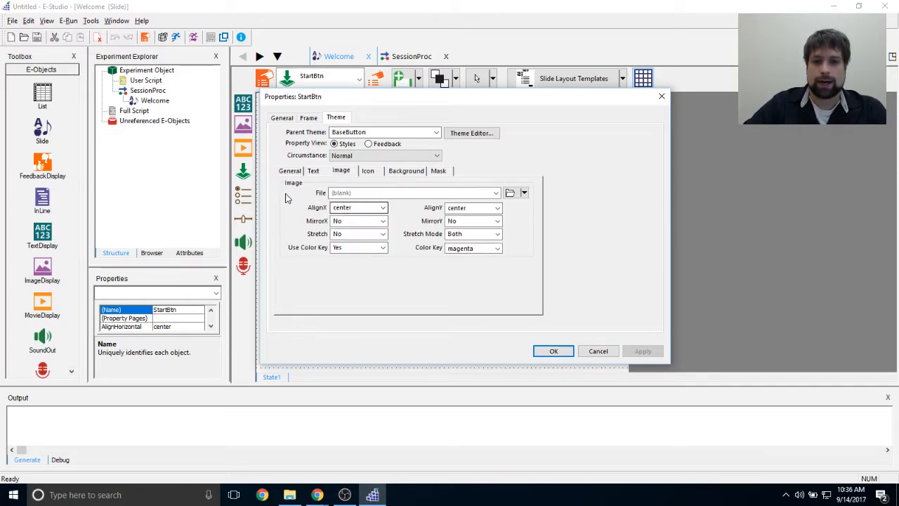
click(510, 193)
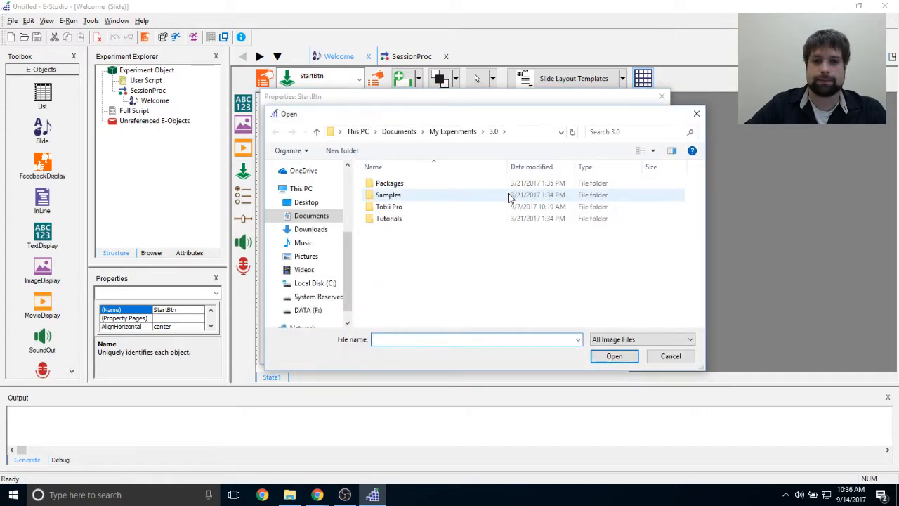
drag(422, 108, 423, 101)
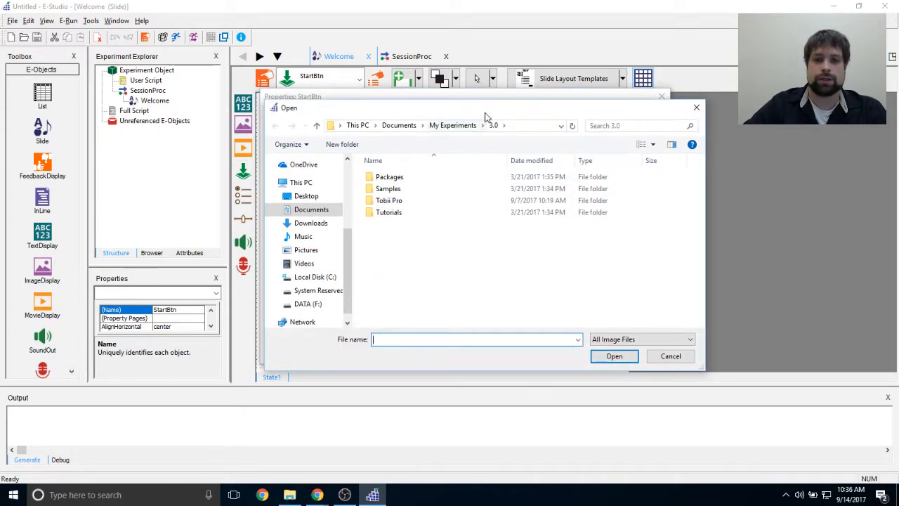
double_click(402, 189)
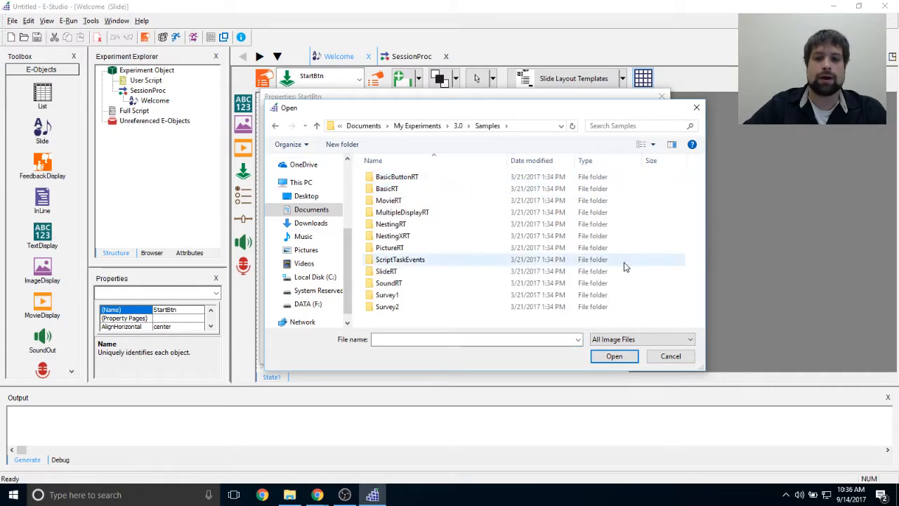
click(458, 125)
drag(489, 109, 473, 217)
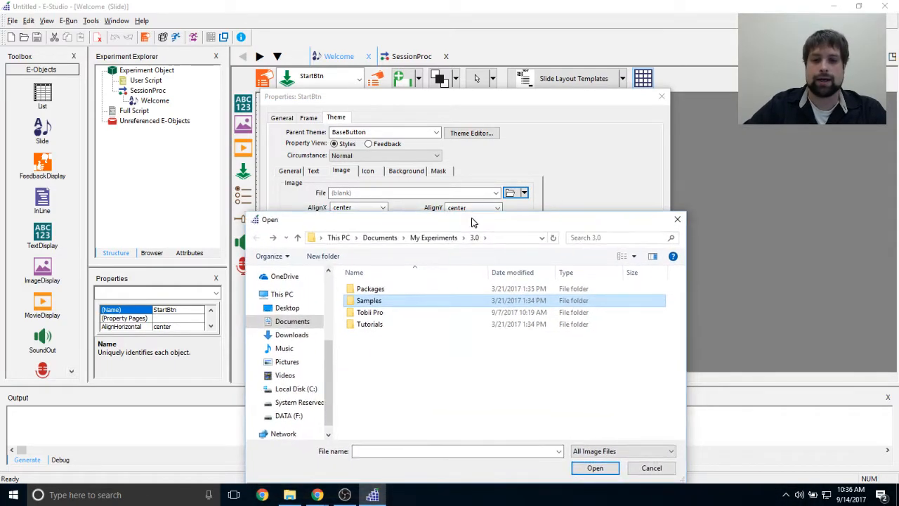
click(678, 213)
Step: Examine the background file used by the StartBtn theme, plus its mask, image and icon settings
click(399, 174)
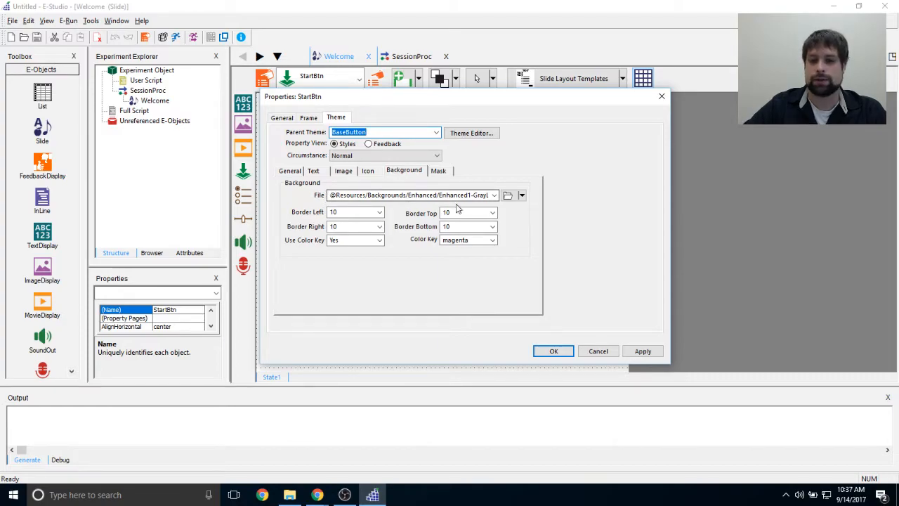
click(507, 195)
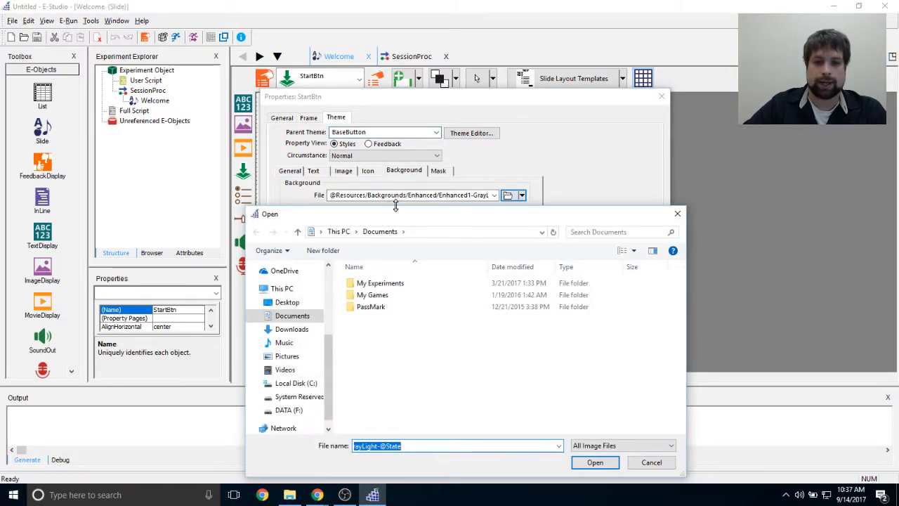
drag(404, 217, 433, 192)
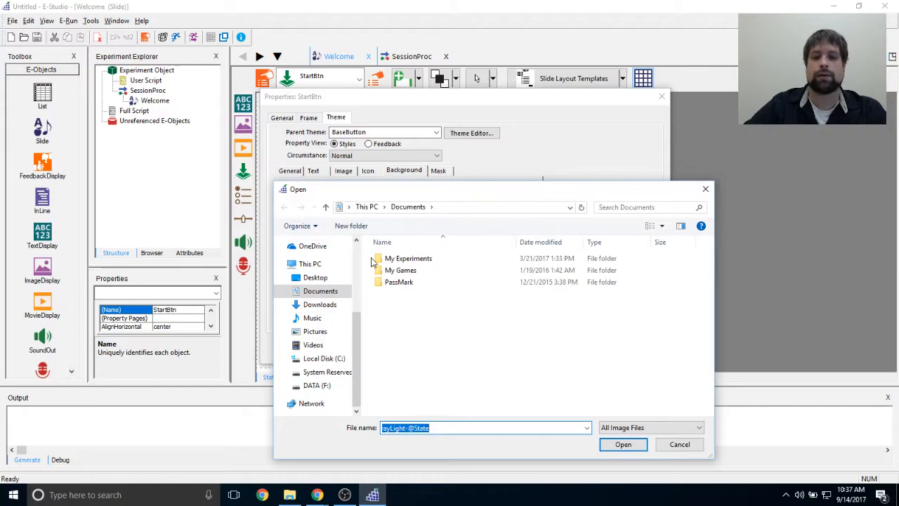
click(484, 426)
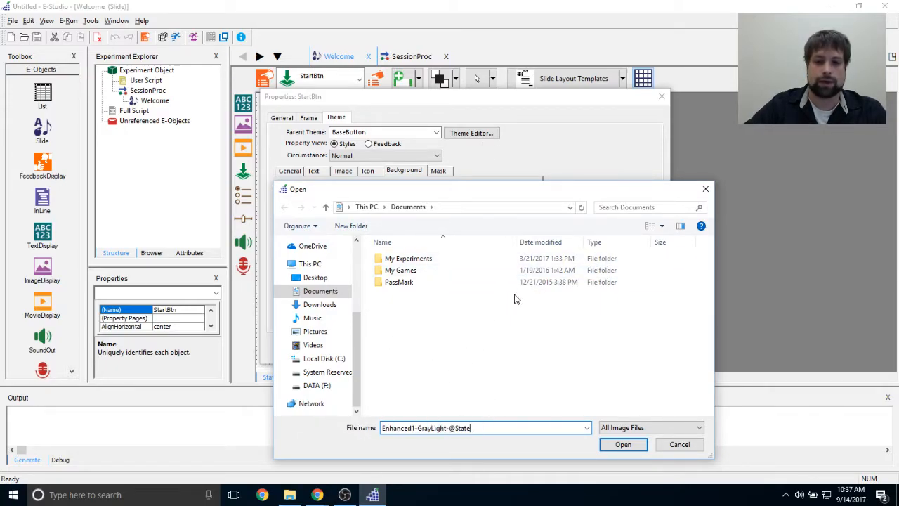
click(707, 189)
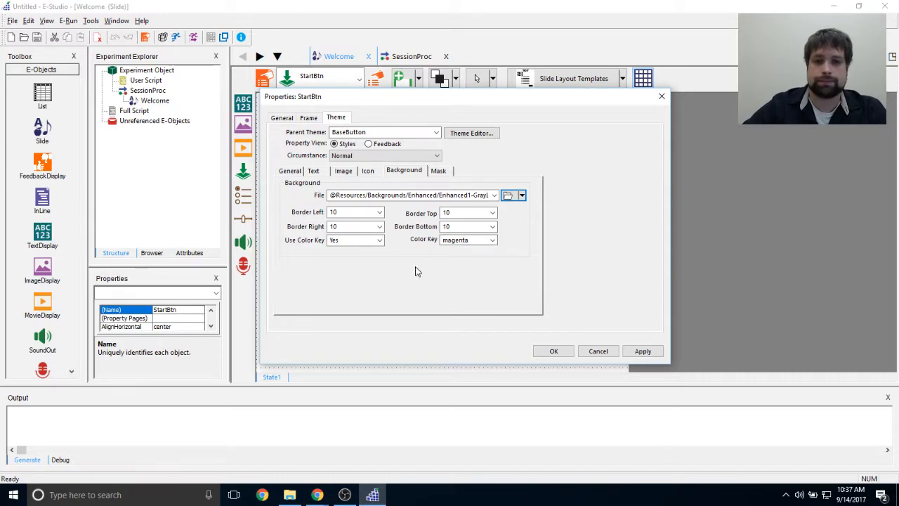
click(439, 170)
click(348, 172)
click(375, 175)
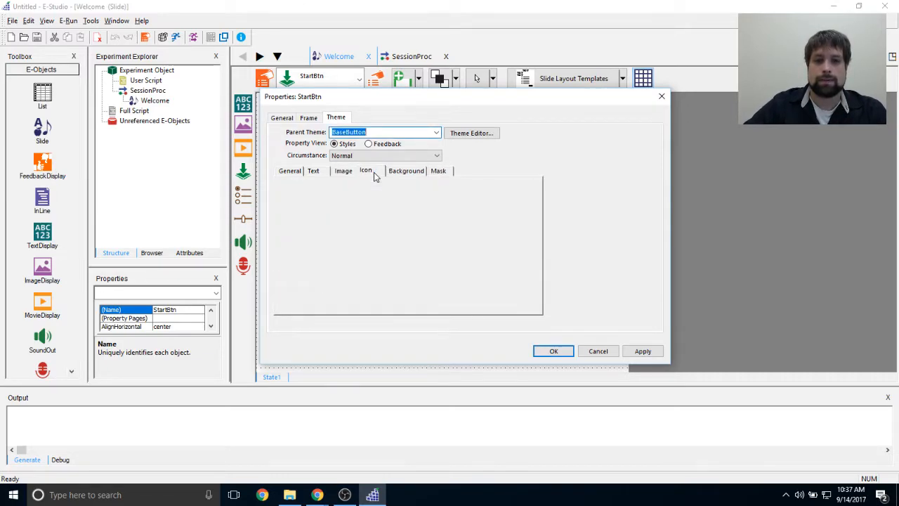
Step: Set the caption text of StartBtn to "Start" and apply it to the slide
click(313, 173)
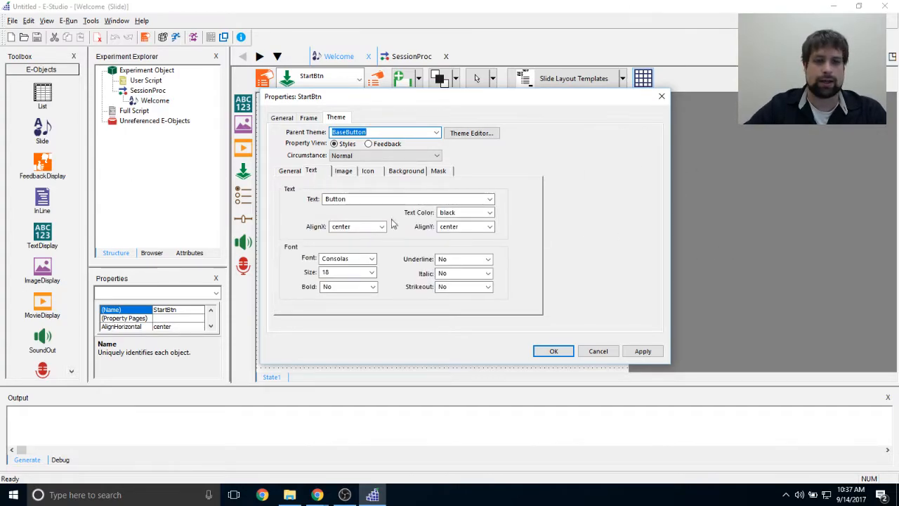
double_click(384, 199)
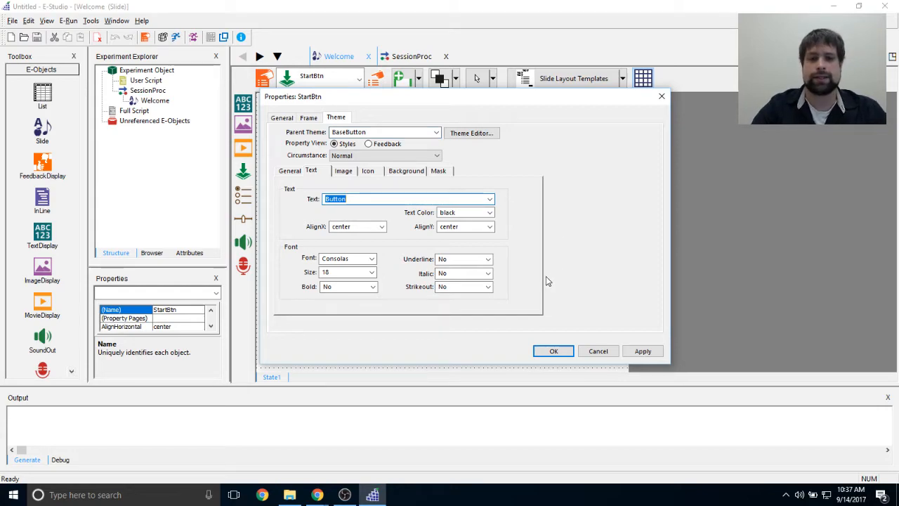
text(Start)
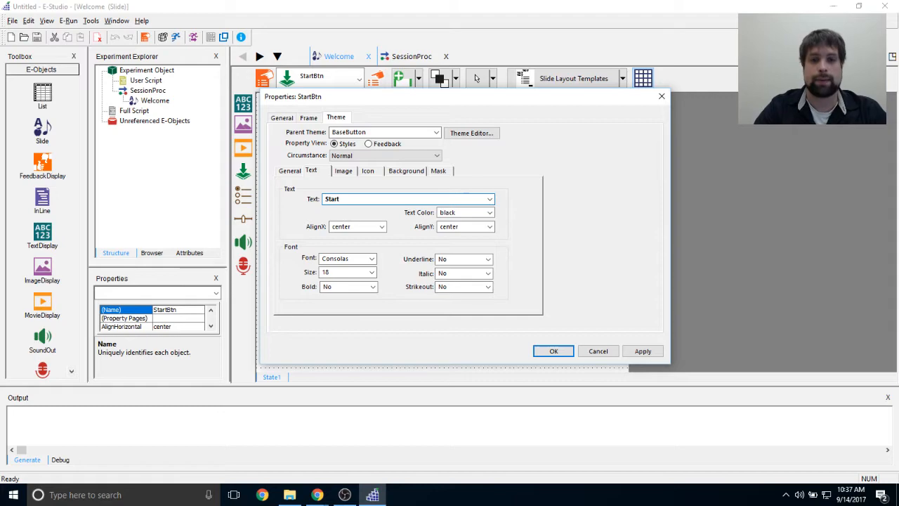
drag(410, 96, 674, 123)
drag(589, 227, 666, 232)
click(663, 232)
drag(666, 122, 655, 125)
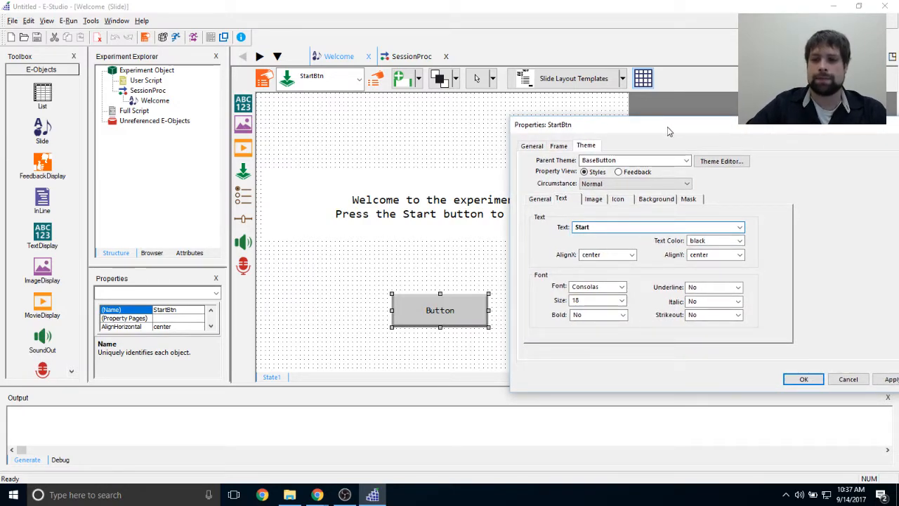
drag(647, 127, 649, 97)
click(887, 349)
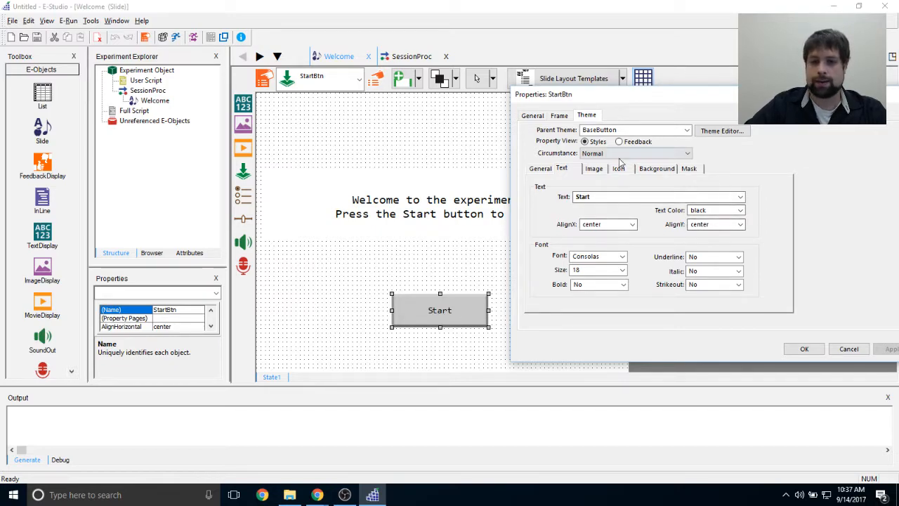
Step: Set the font size of the StartBtn caption to 25 and confirm the button's properties
drag(583, 270, 525, 273)
text(25)
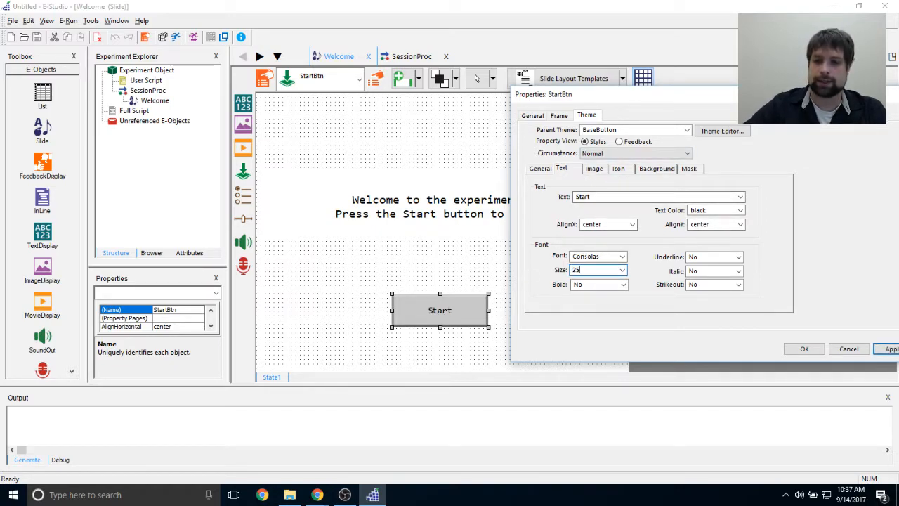
click(889, 349)
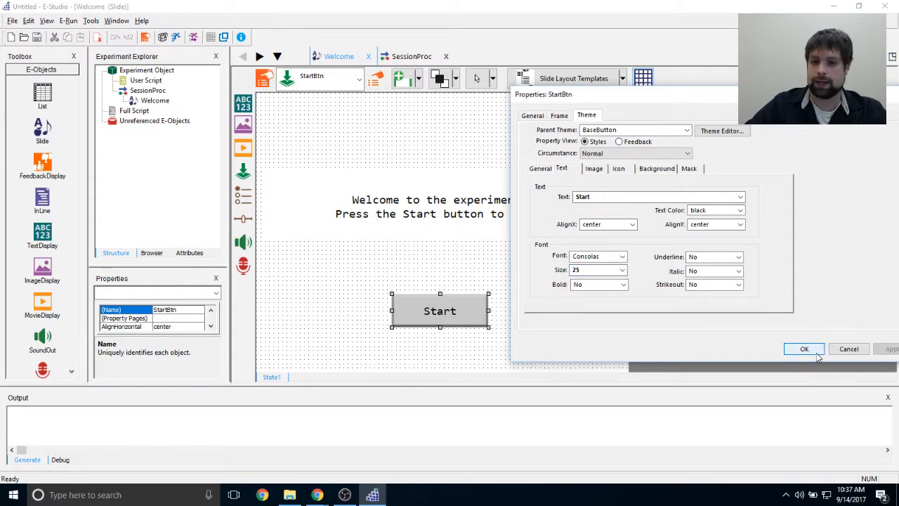
click(807, 350)
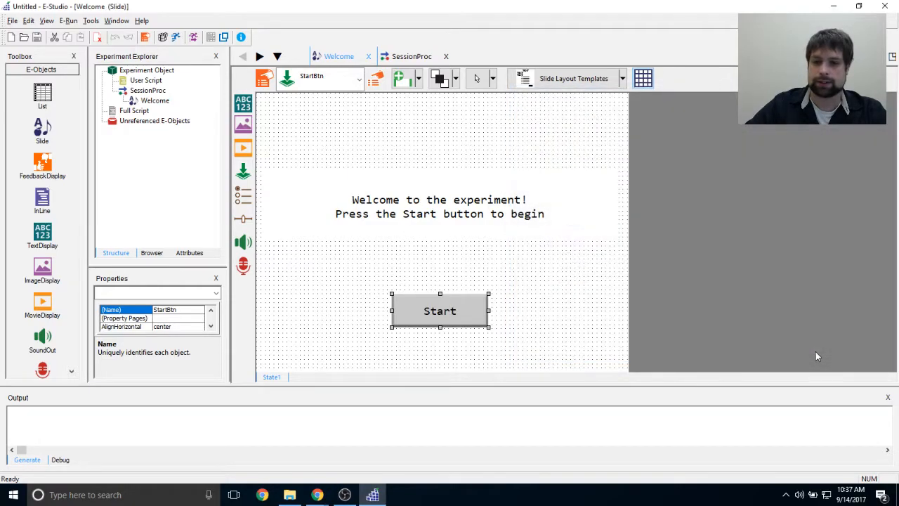
Step: Reopen the StartBtn properties and examine the theme's caption text and font settings for the Normal circumstance
click(376, 78)
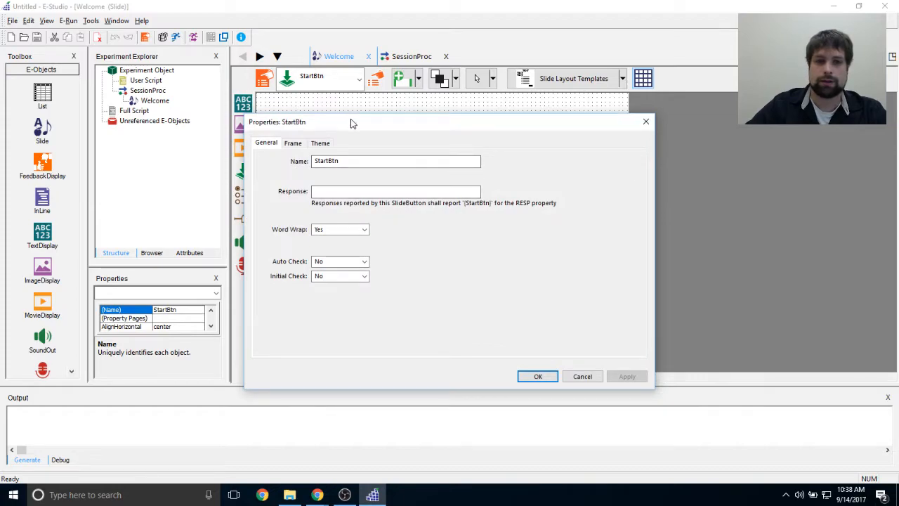
drag(348, 121, 532, 126)
click(501, 146)
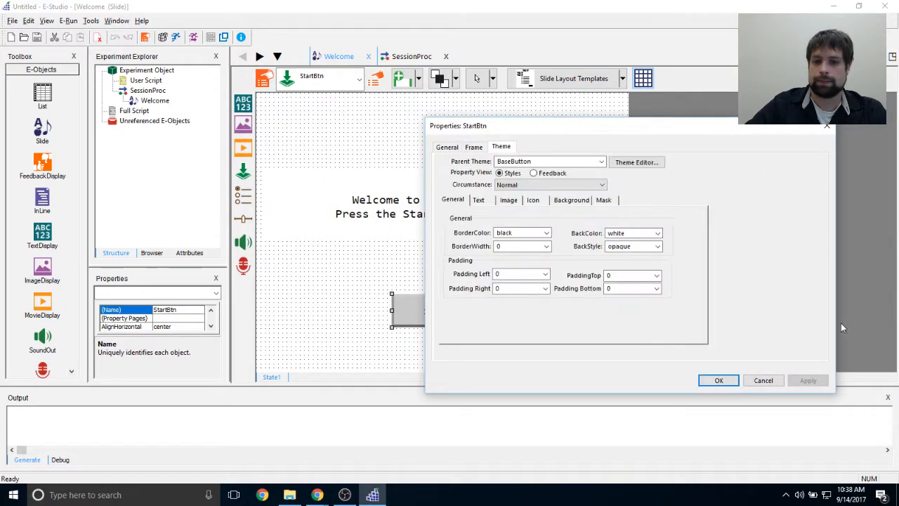
drag(602, 135, 664, 127)
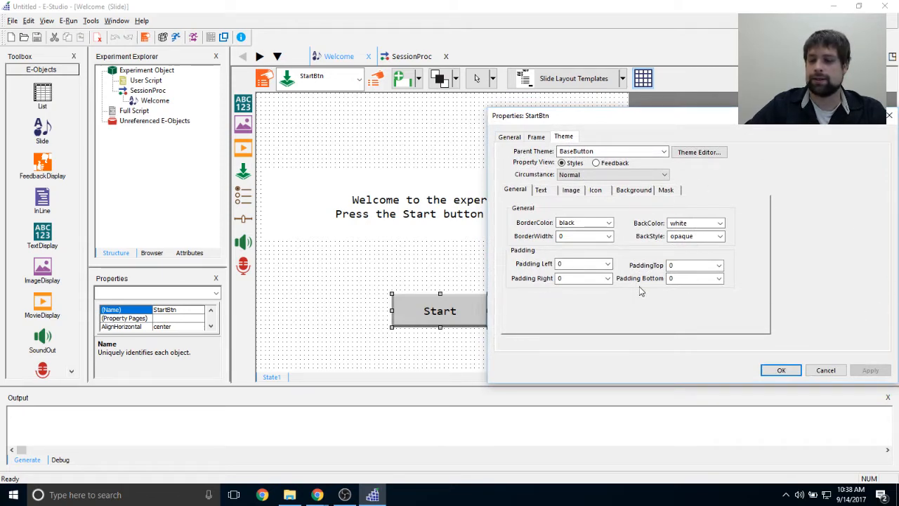
click(547, 190)
double_click(562, 293)
double_click(585, 219)
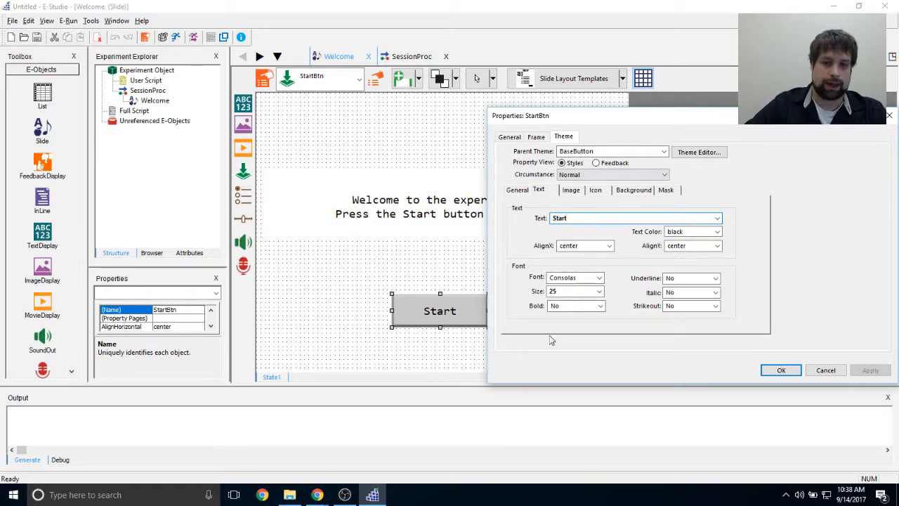
drag(627, 118, 606, 98)
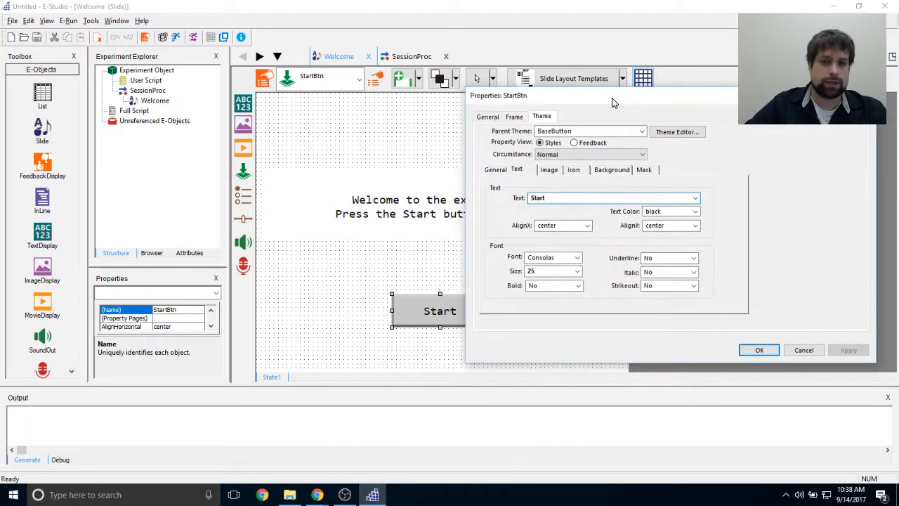
click(582, 151)
click(582, 151)
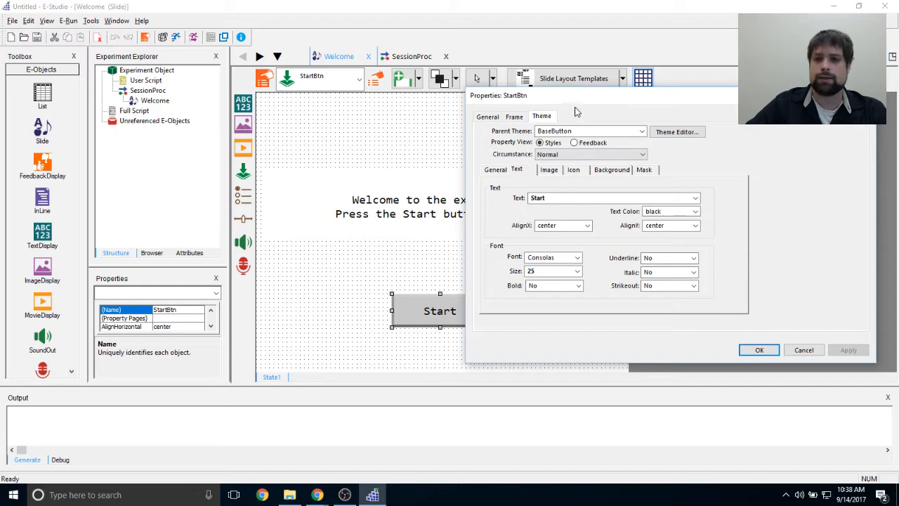
drag(570, 104, 628, 97)
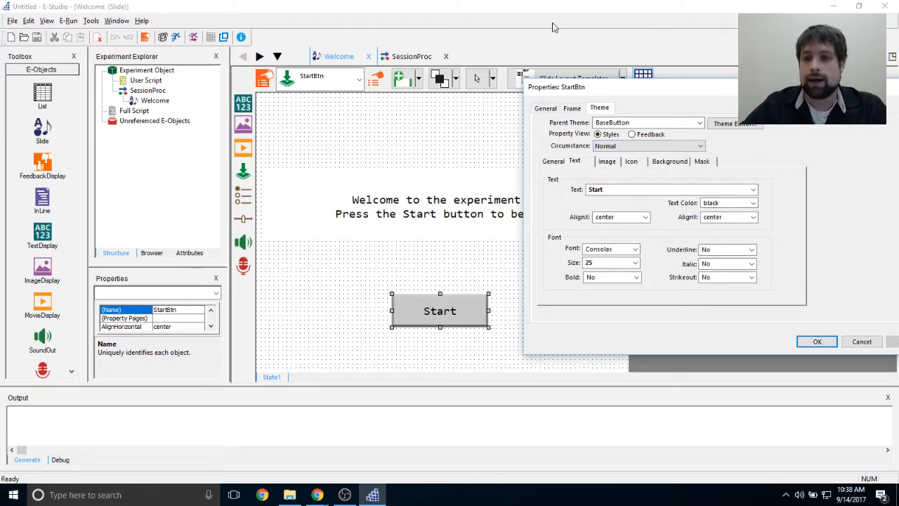
Step: Change the StartBtn caption to "Hover" for the Hover circumstance and confirm the properties
click(664, 146)
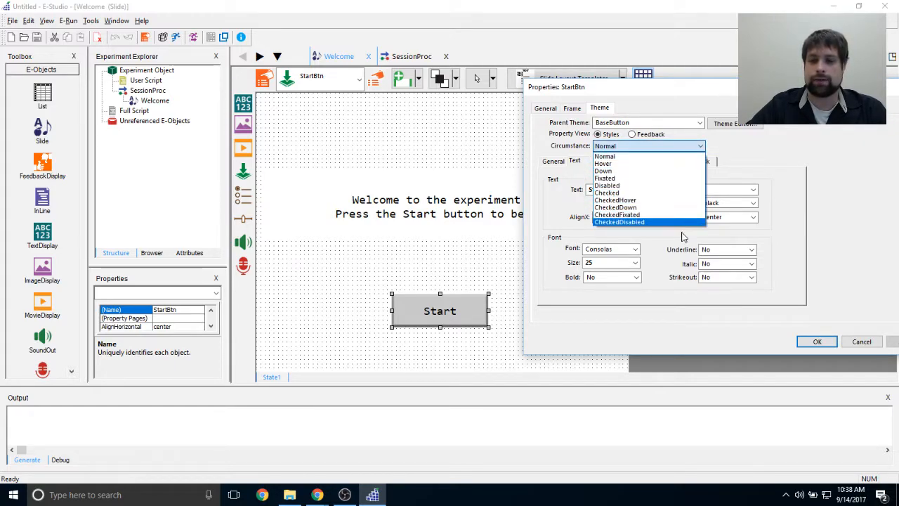
click(631, 164)
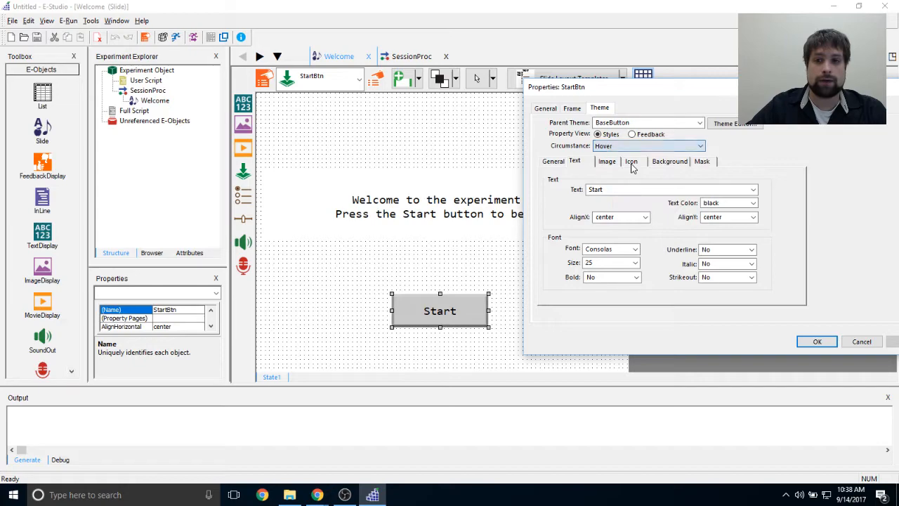
double_click(620, 190)
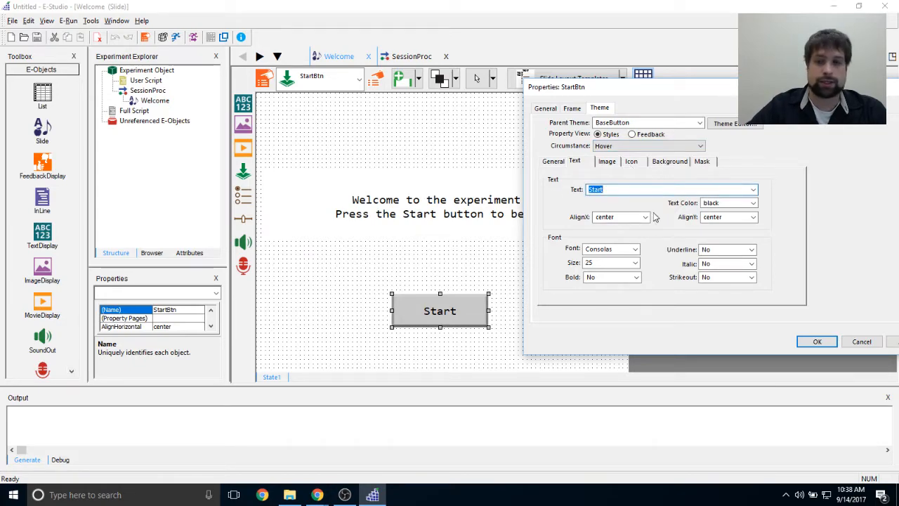
text(Hover)
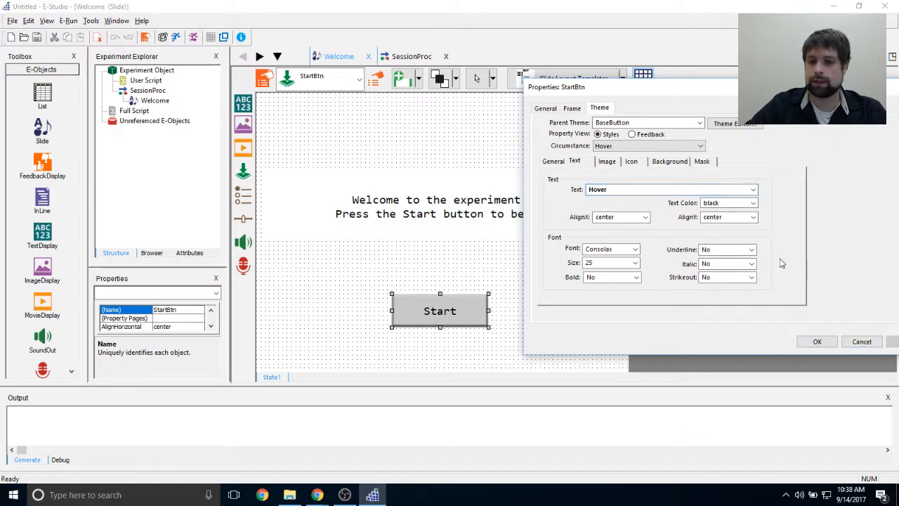
drag(758, 92, 700, 104)
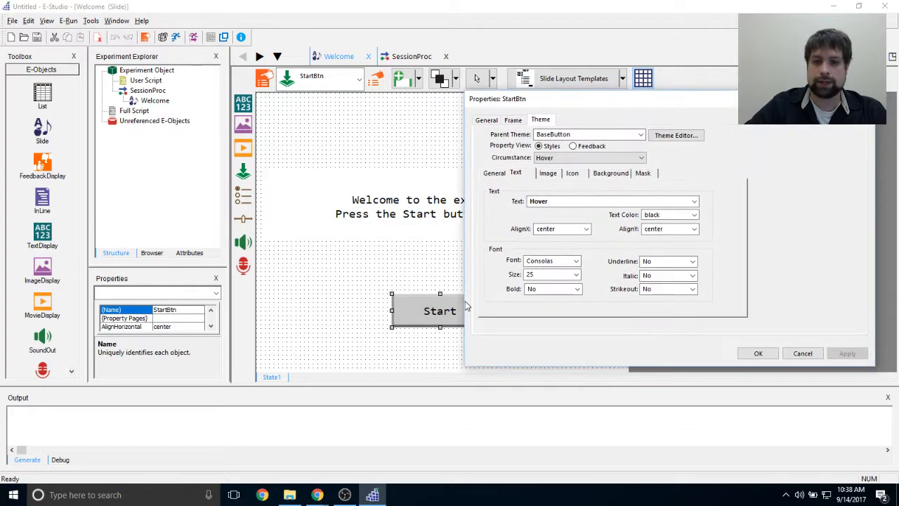
click(758, 354)
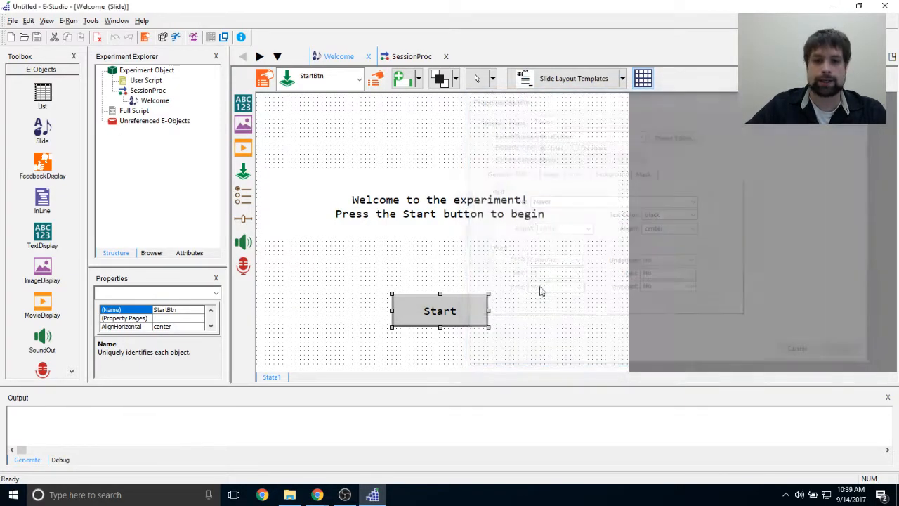
click(487, 262)
Step: Save the experiment on the Desktop as ButtonRT
click(12, 21)
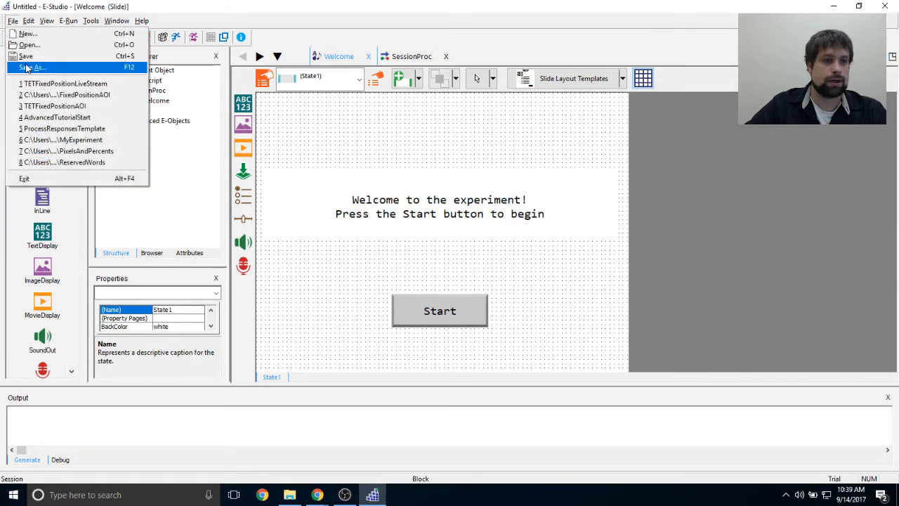
click(26, 67)
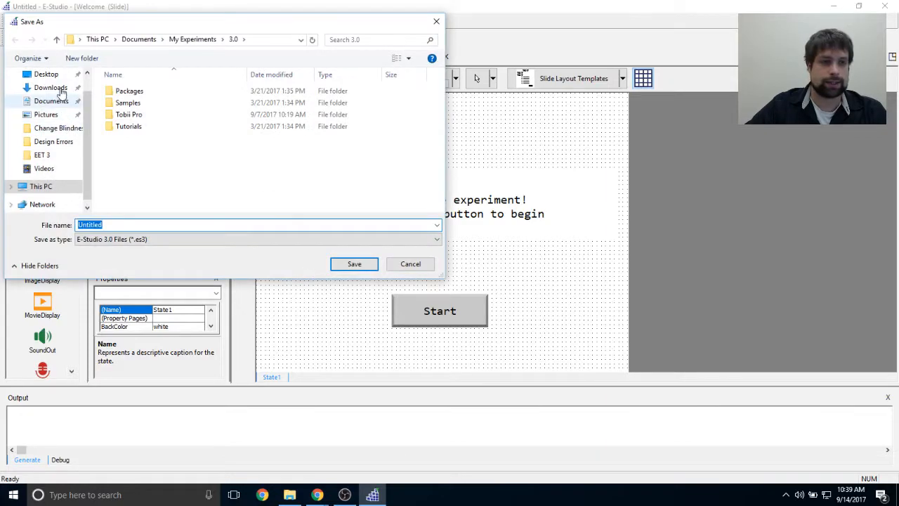
click(46, 74)
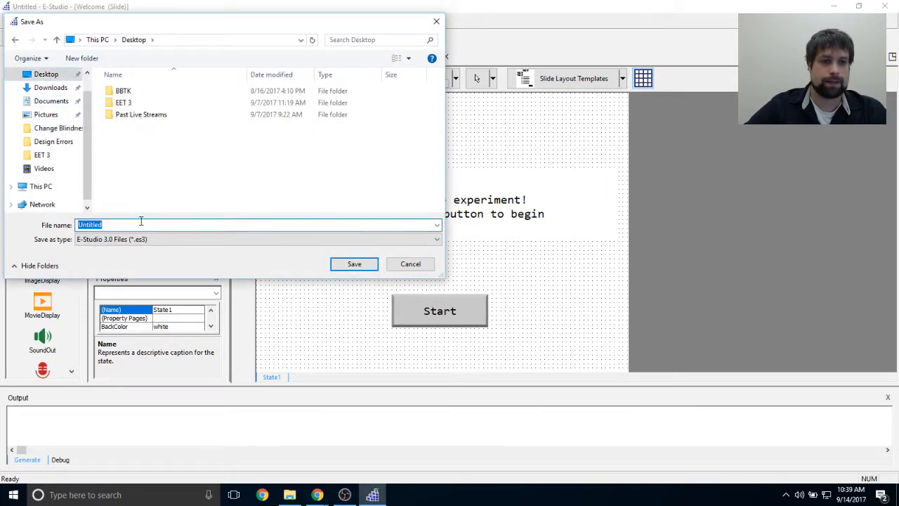
text(ButtonRT)
key(Return)
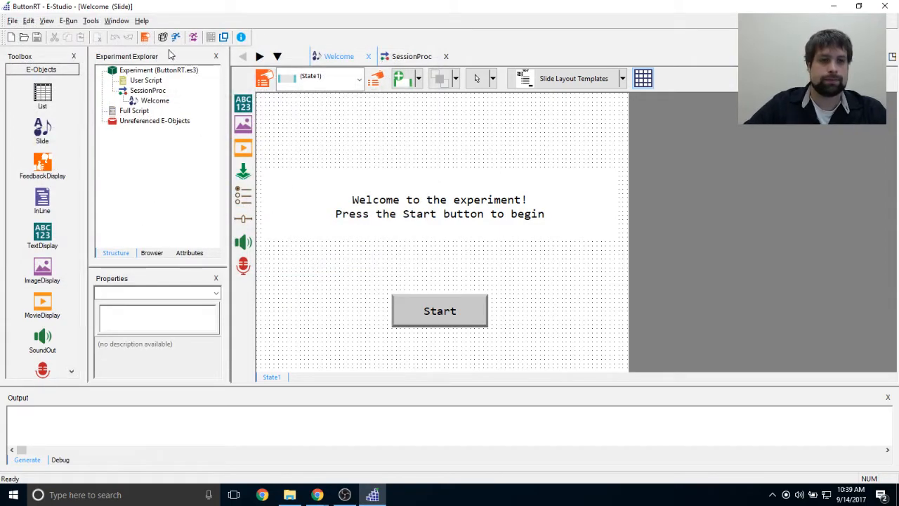
Step: Test-run the experiment with subject number 0, then exit the run and return to the Welcome slide
click(223, 37)
click(591, 436)
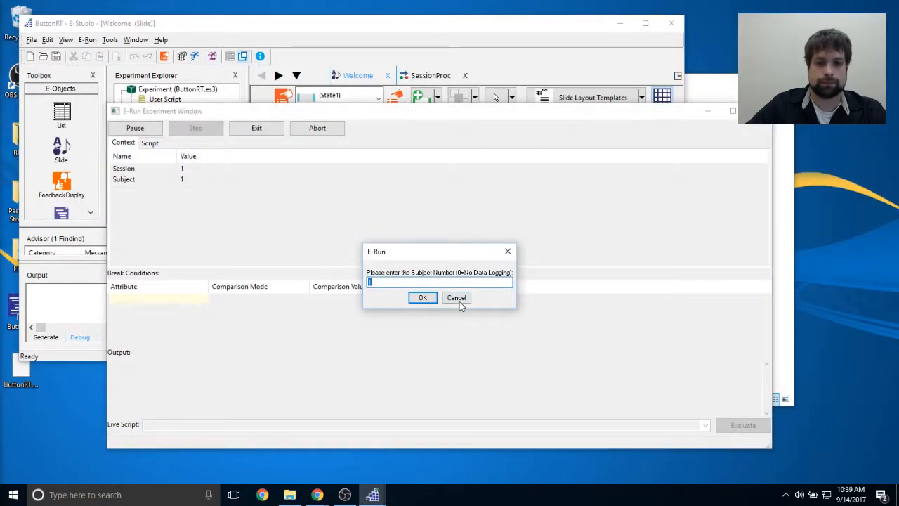
text(0)
key(Return)
key(Return)
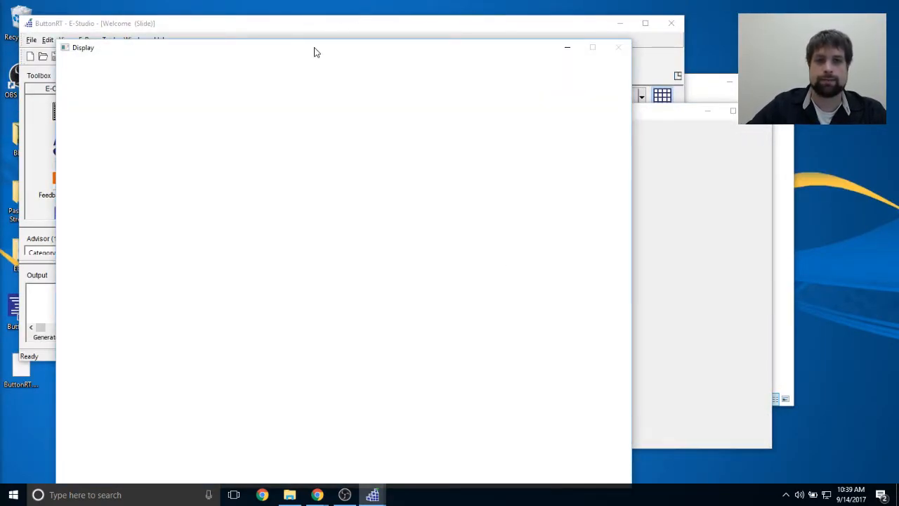
drag(316, 51, 387, 19)
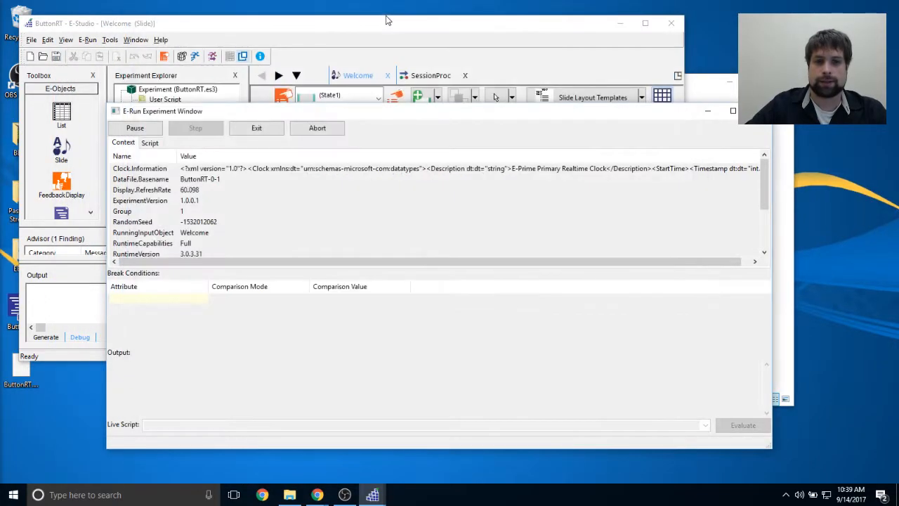
click(328, 130)
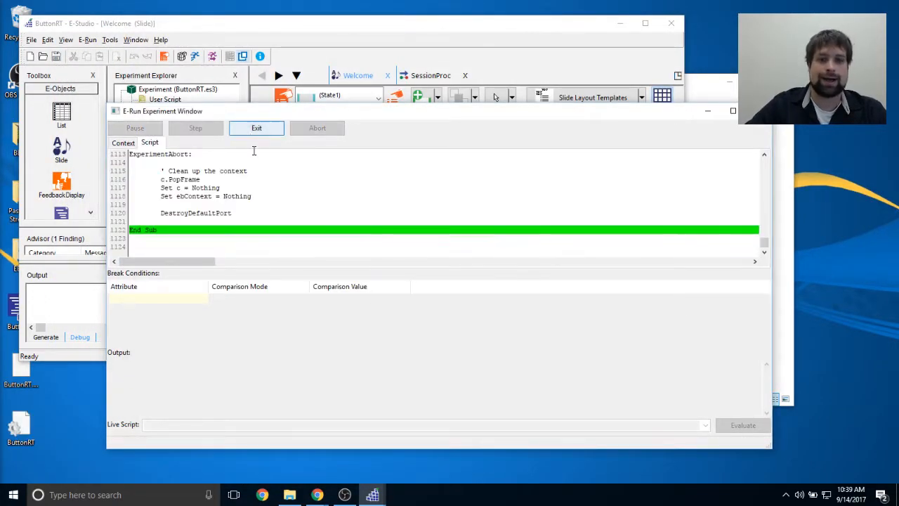
click(261, 128)
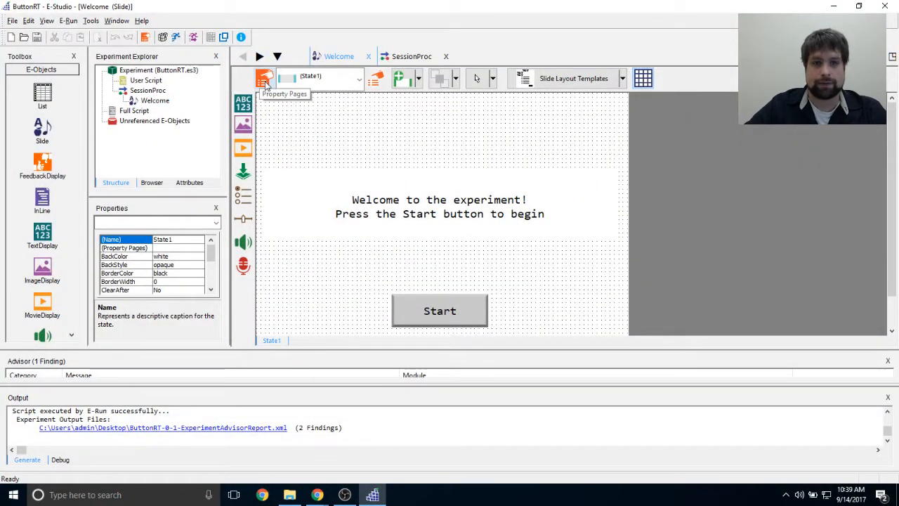
Step: Set the Welcome slide's duration to (infinite) and its data logging to Standard
click(264, 82)
click(472, 151)
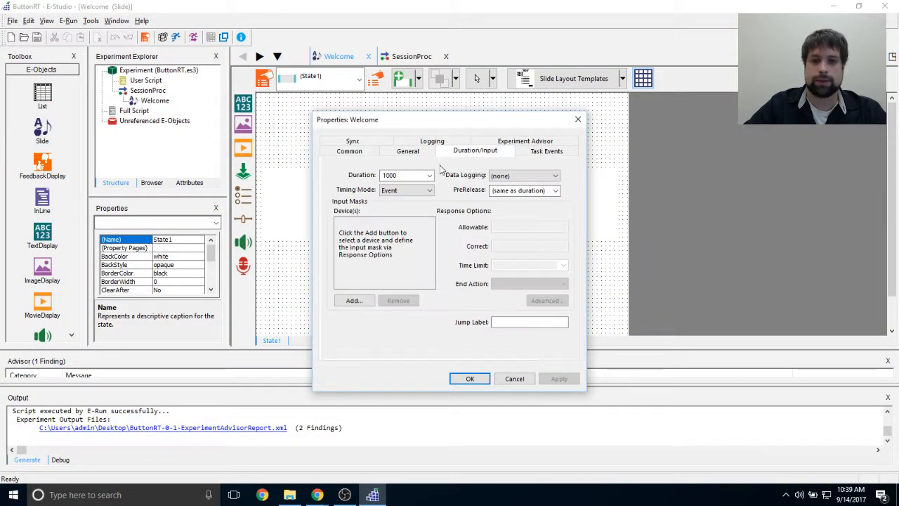
click(430, 175)
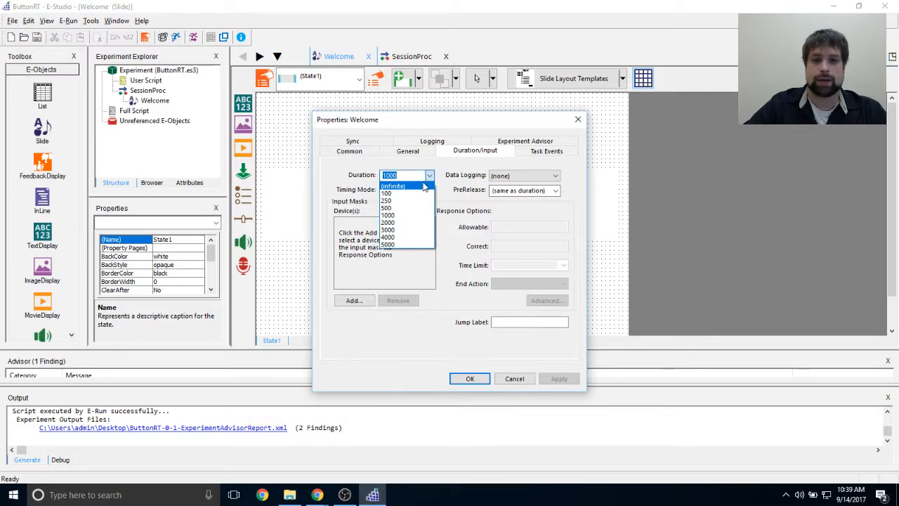
click(424, 186)
click(412, 176)
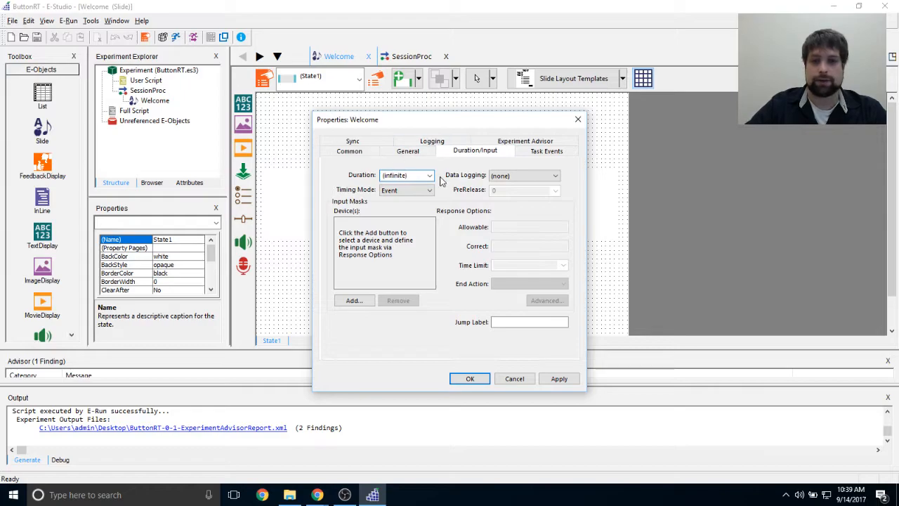
click(524, 176)
click(523, 202)
click(527, 176)
click(504, 193)
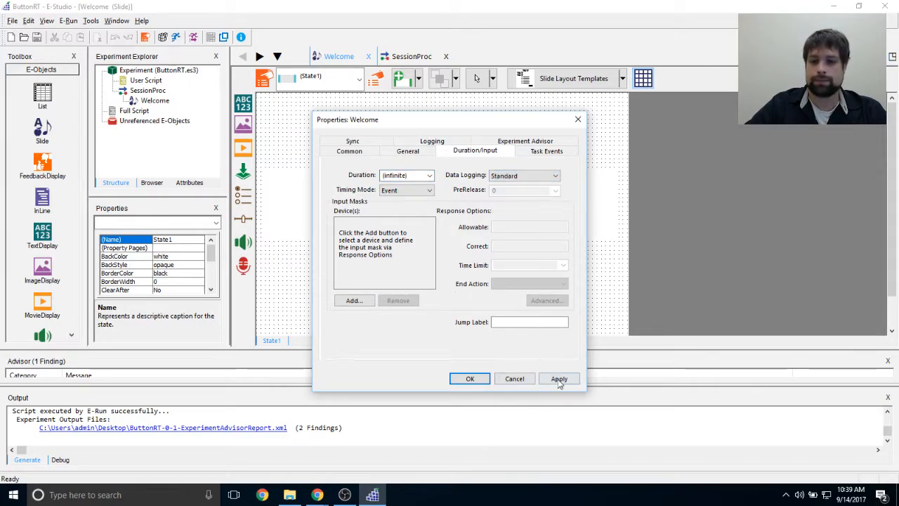
Step: Add a Button input device to the Welcome slide and examine its allowable response setting
click(366, 302)
double_click(467, 213)
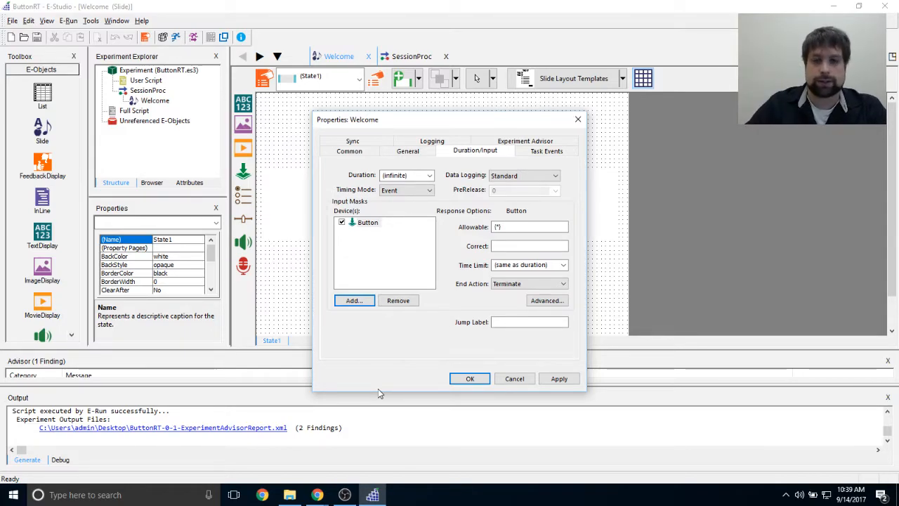
drag(457, 117, 445, 97)
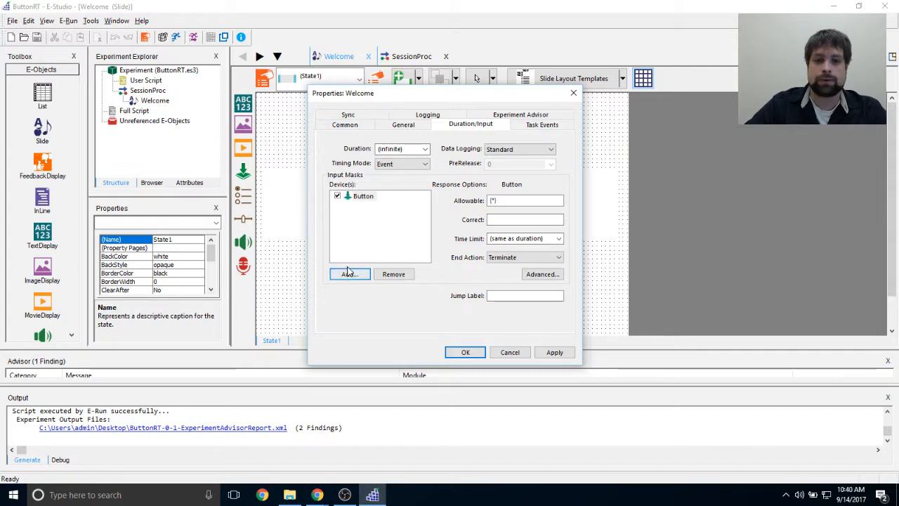
click(494, 201)
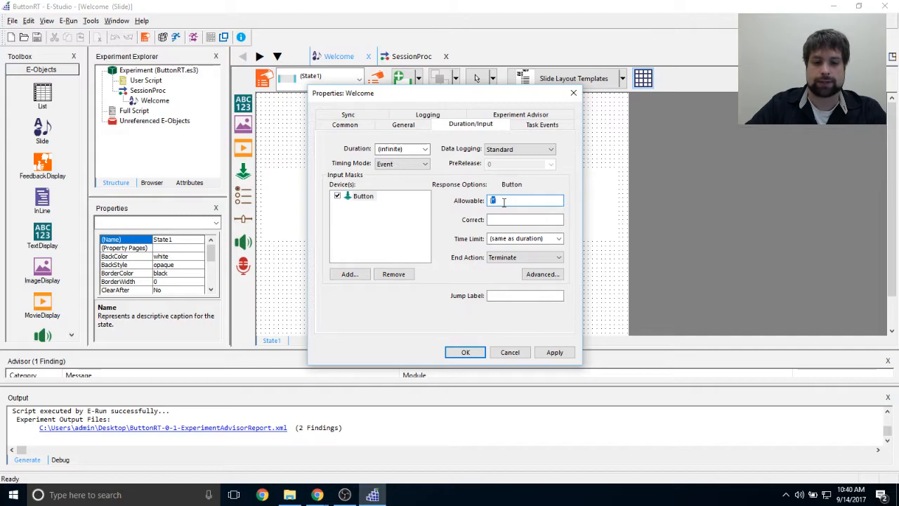
drag(504, 202, 490, 202)
click(501, 202)
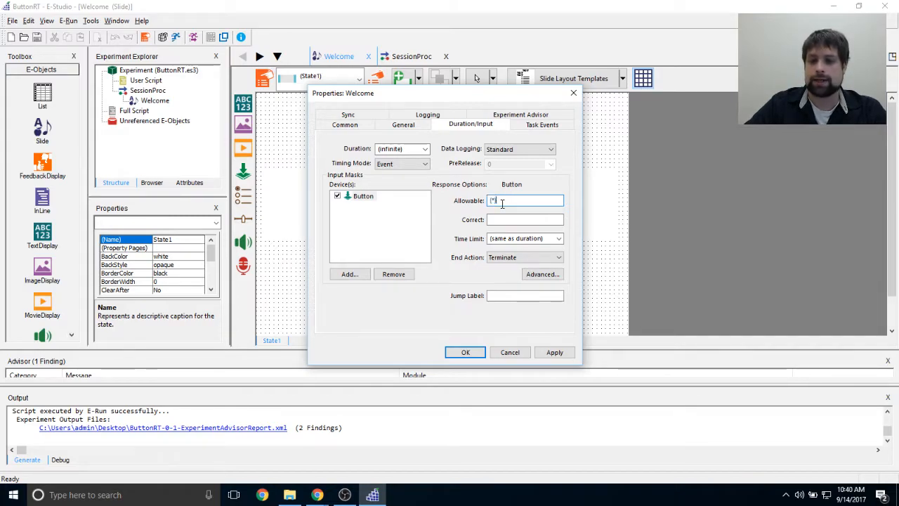
click(498, 200)
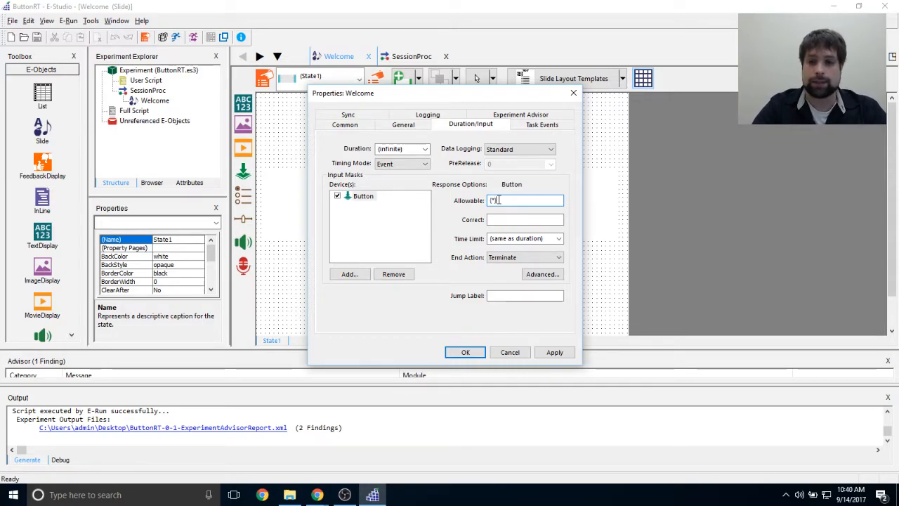
drag(450, 96, 638, 92)
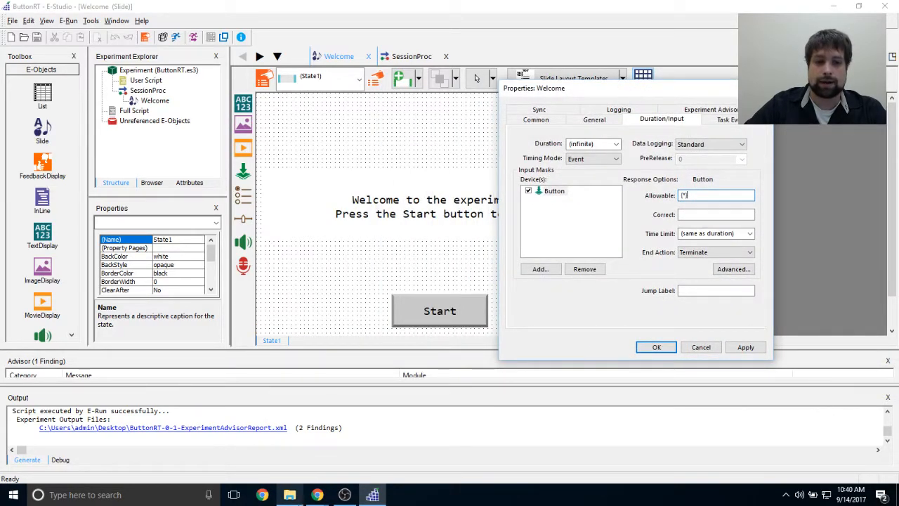
click(264, 494)
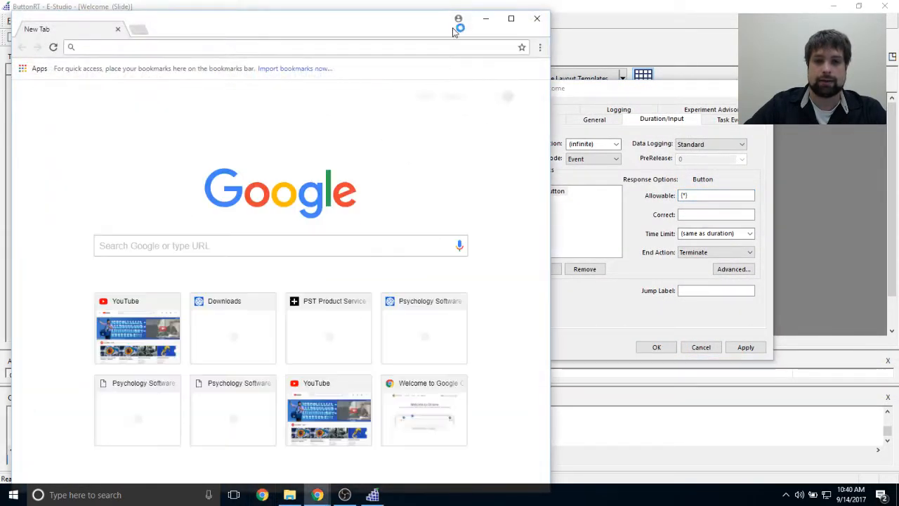
click(485, 18)
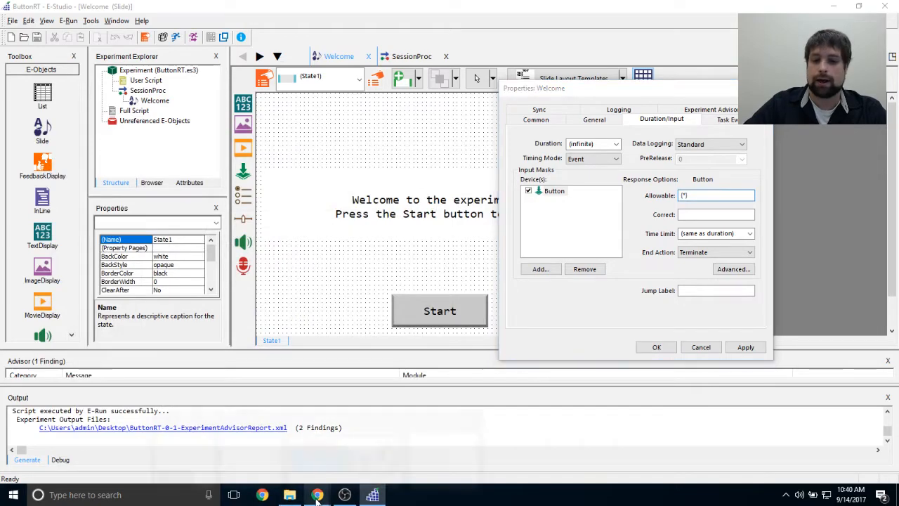
mouse_move(316, 494)
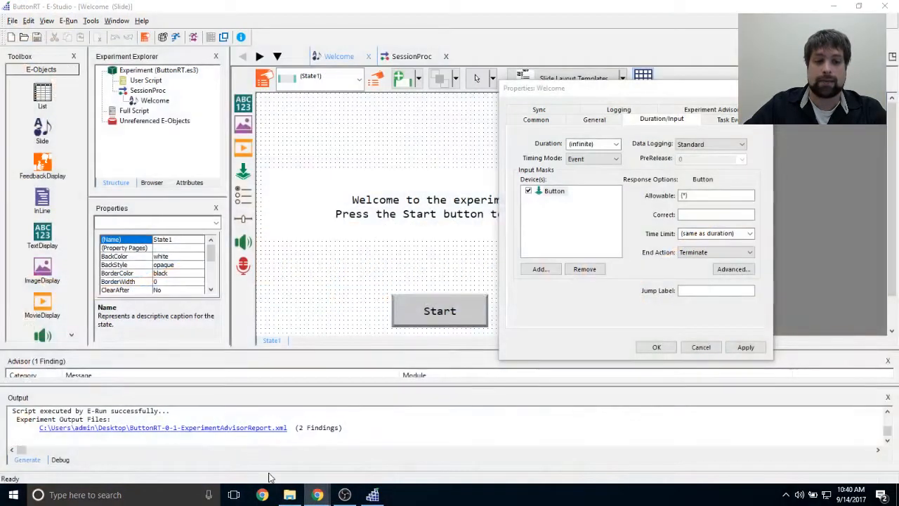
click(290, 494)
click(817, 255)
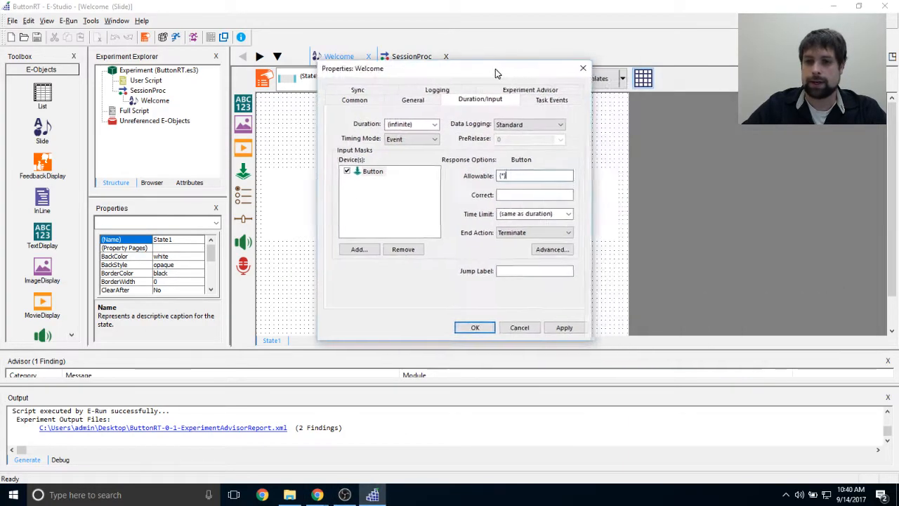
Step: Apply the Welcome slide's Button input settings, then review which of its properties are logged
click(477, 327)
click(566, 330)
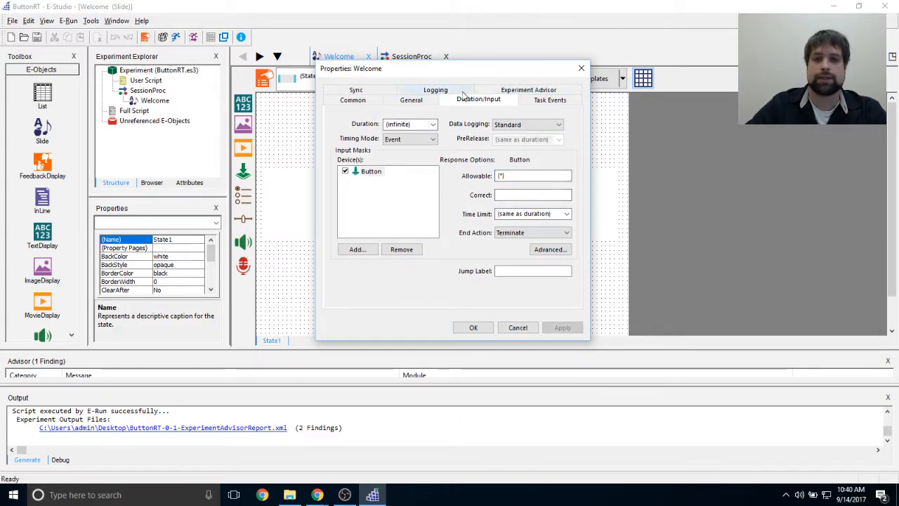
click(437, 90)
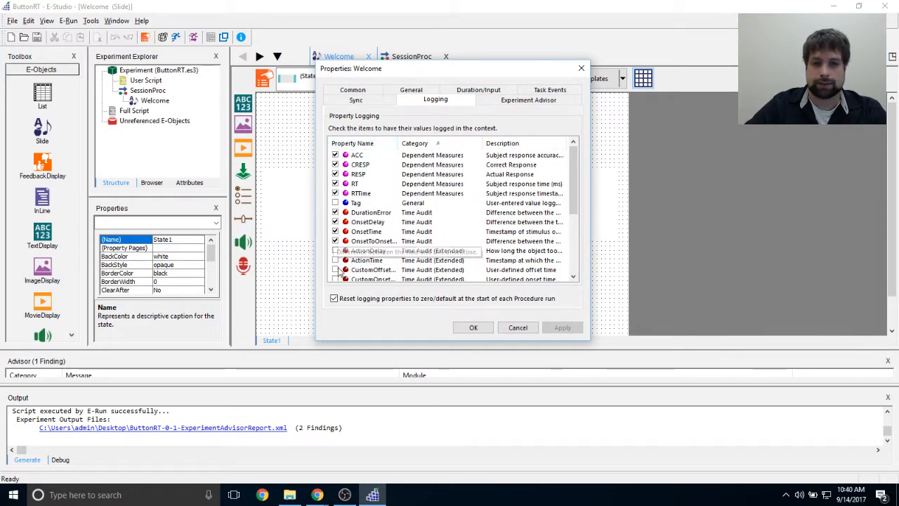
click(474, 328)
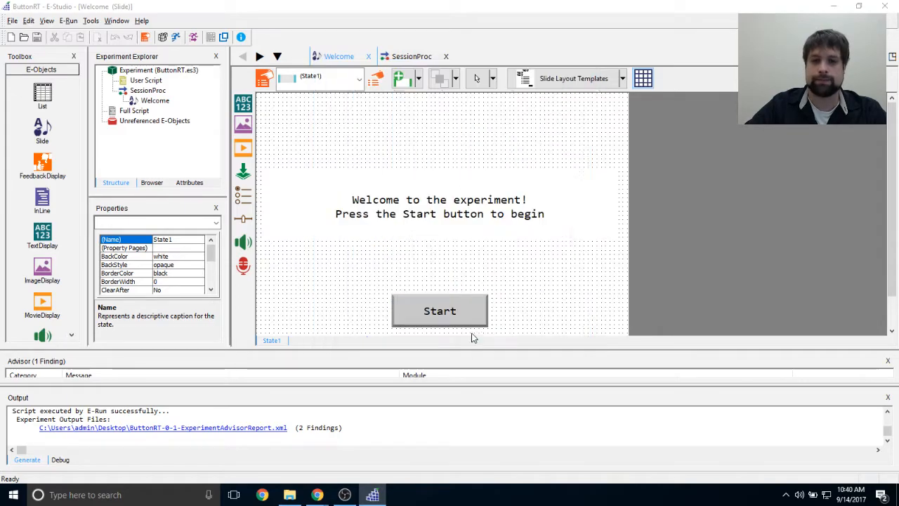
Step: Test-run the experiment with subject number 1, respond with the Start button on the Welcome display, and exit the run
click(223, 37)
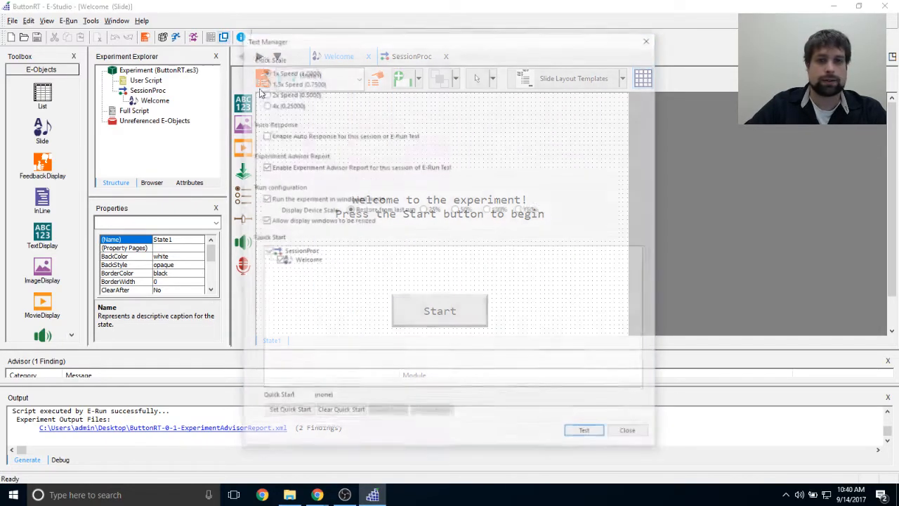
click(587, 434)
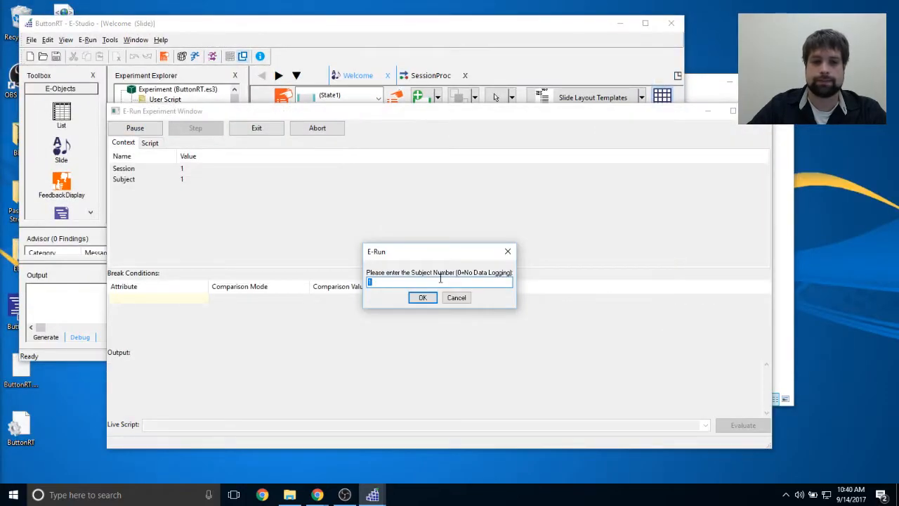
key(Return)
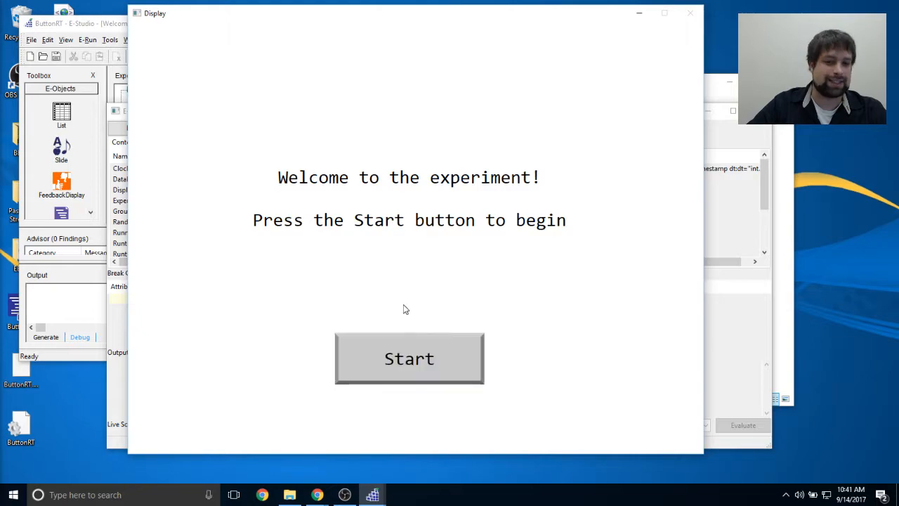
click(402, 361)
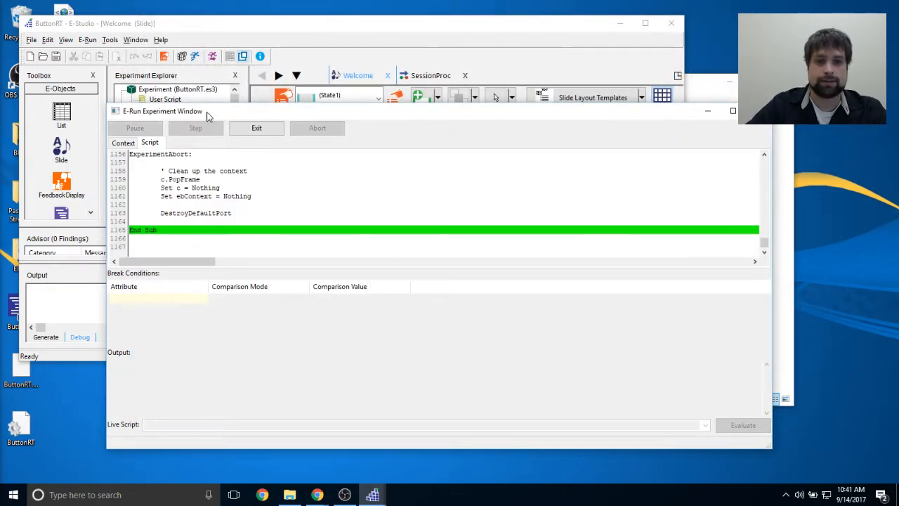
click(256, 128)
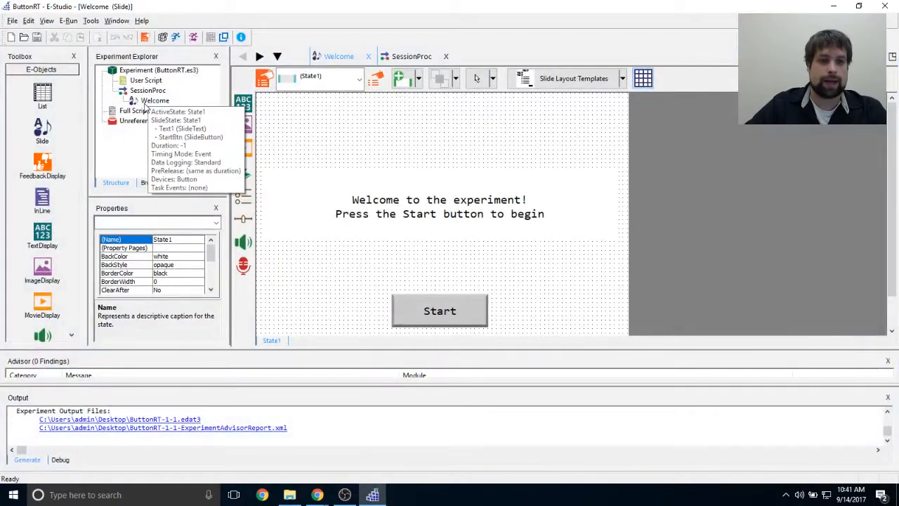
Step: Review the allowable response setting of the Welcome slide's Button input device
click(264, 78)
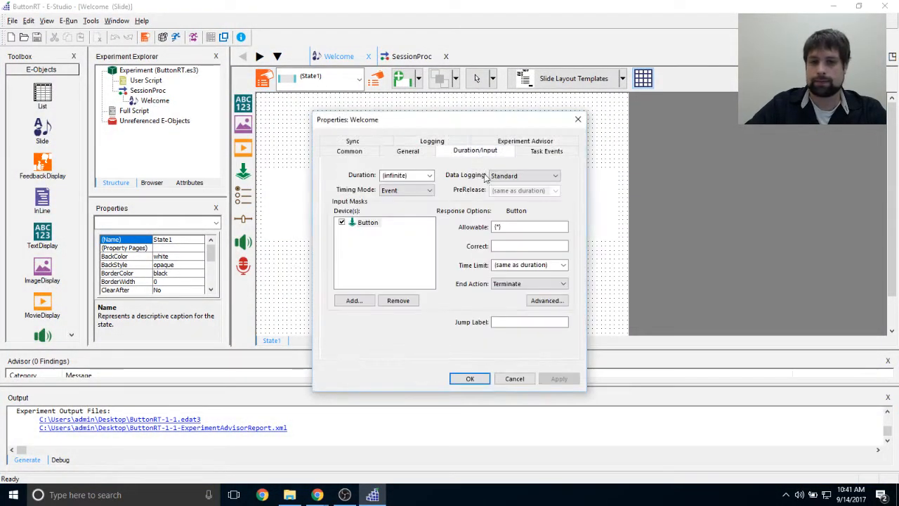
click(500, 227)
double_click(500, 227)
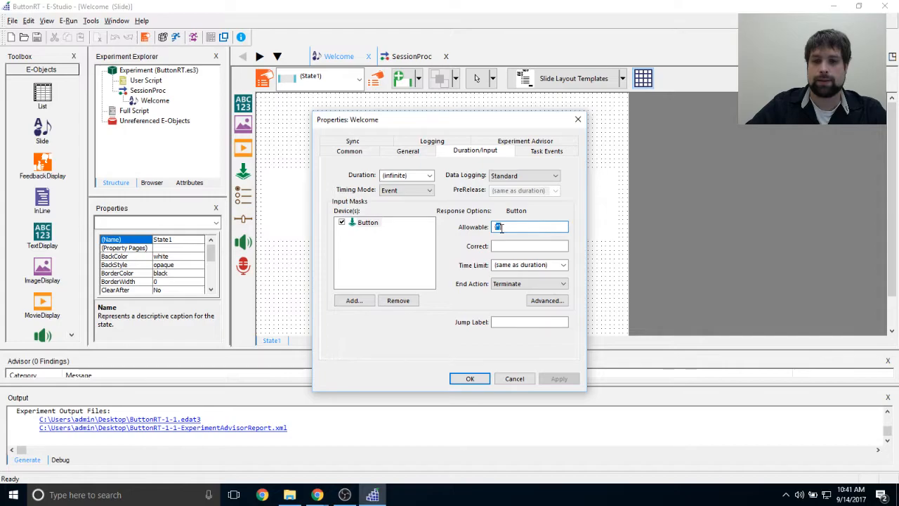
click(526, 227)
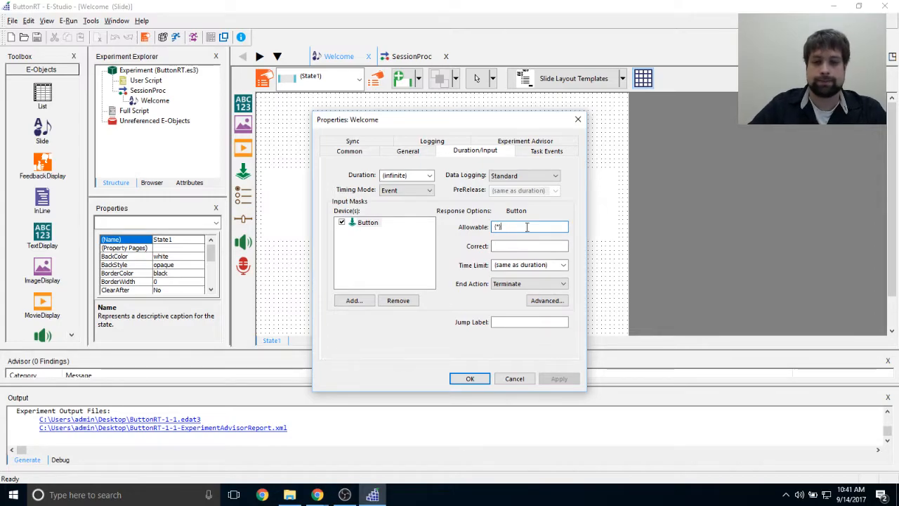
click(479, 378)
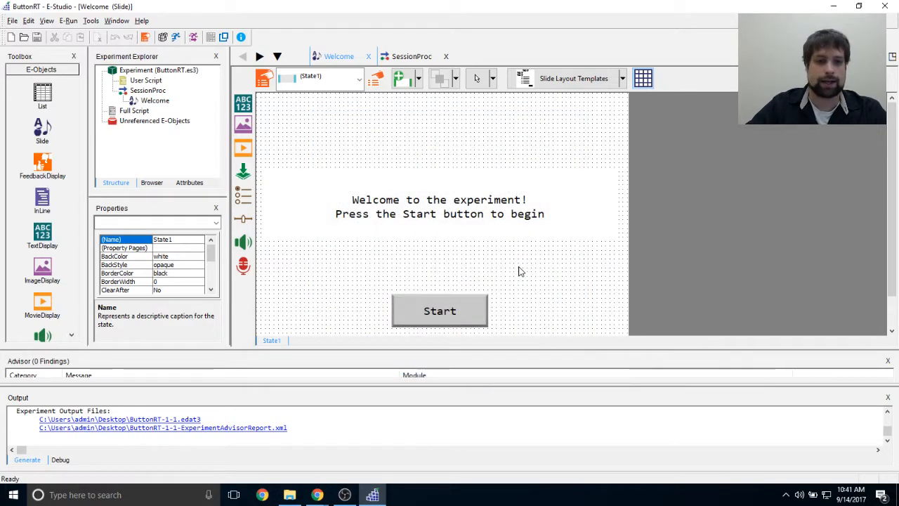
Step: Open the ButtonRT-1-1.edat3 data file in E-DataAid, examine the logged Welcome columns, and close it
click(172, 419)
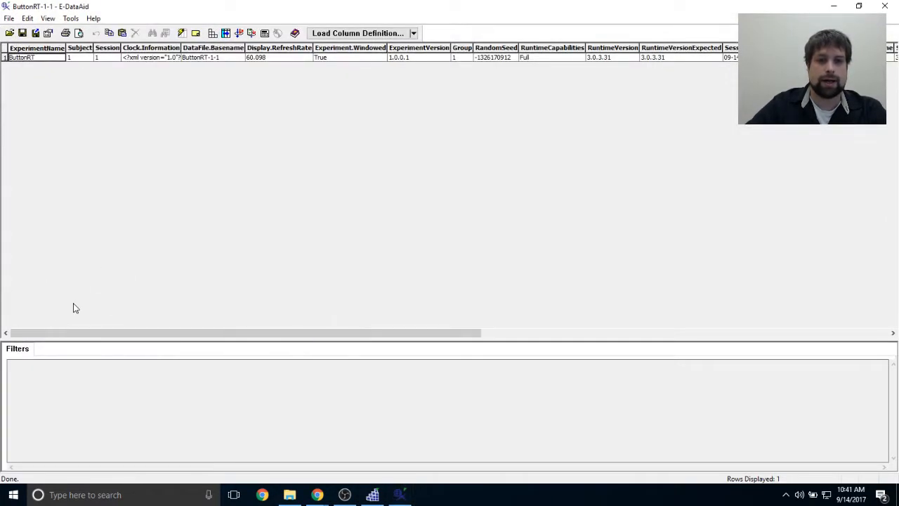
drag(171, 335, 672, 341)
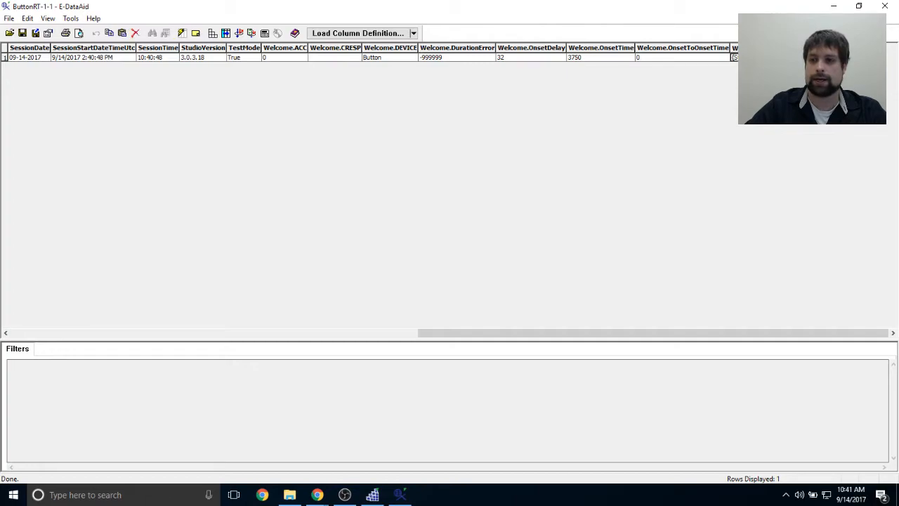
drag(704, 5, 550, 4)
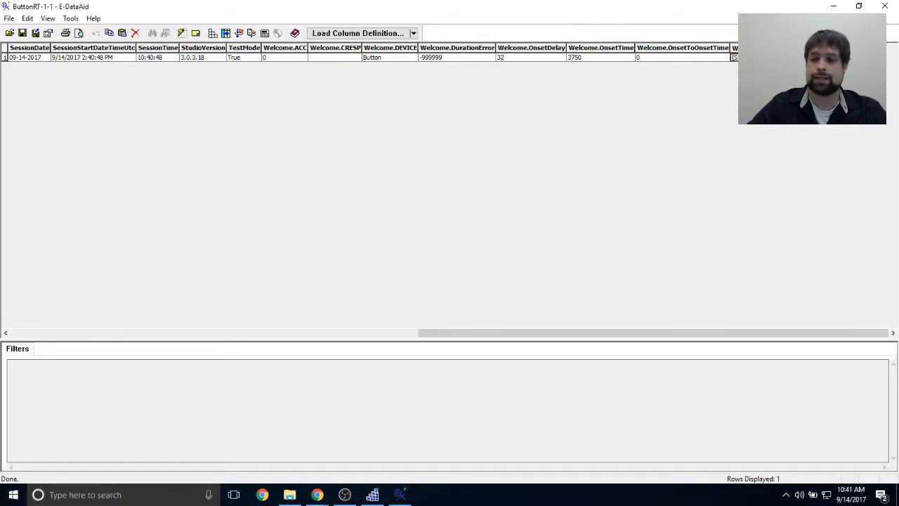
click(891, 7)
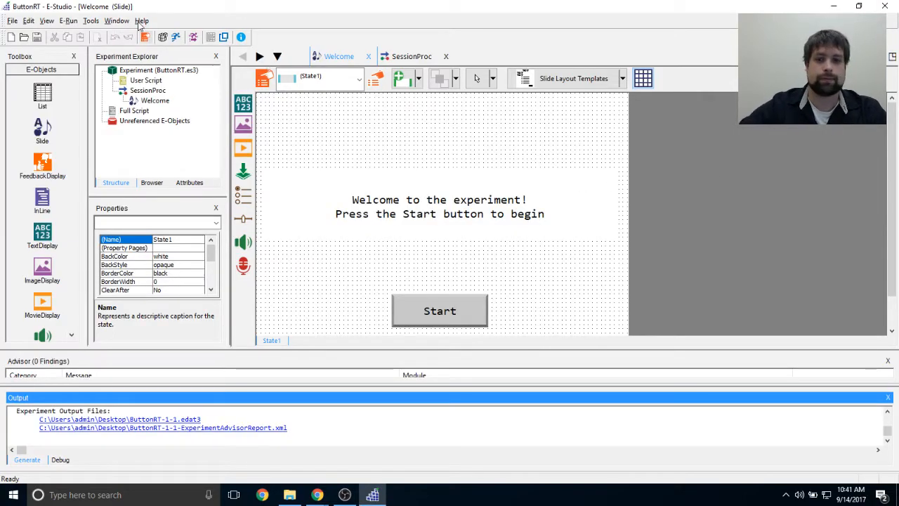
Step: Add a slide after Welcome in SessionProc and rename it Instructions
drag(793, 371, 781, 415)
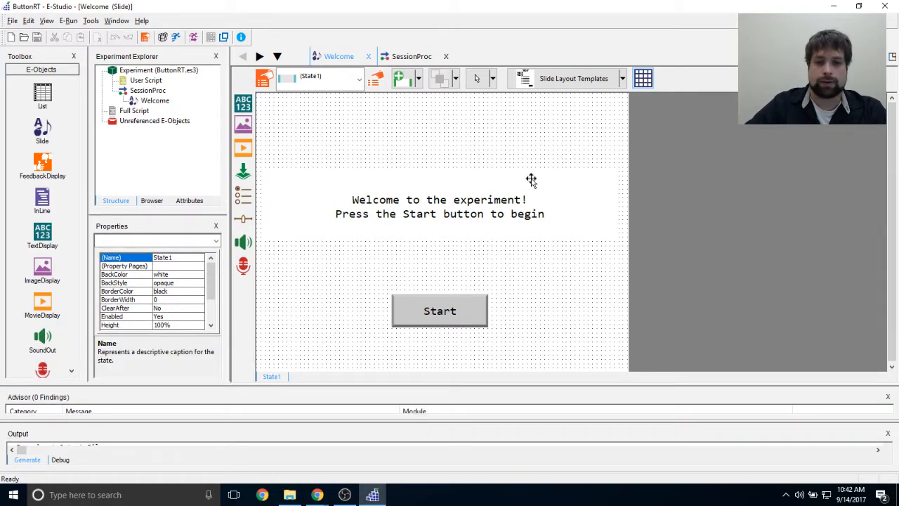
double_click(154, 91)
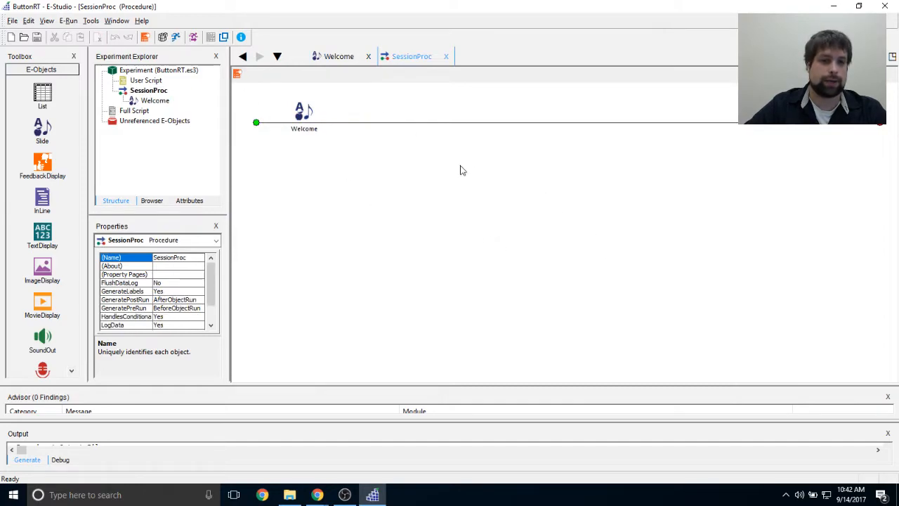
drag(43, 131, 360, 266)
right_click(354, 118)
click(369, 157)
key(BackSpace)
text(Instructions)
key(Return)
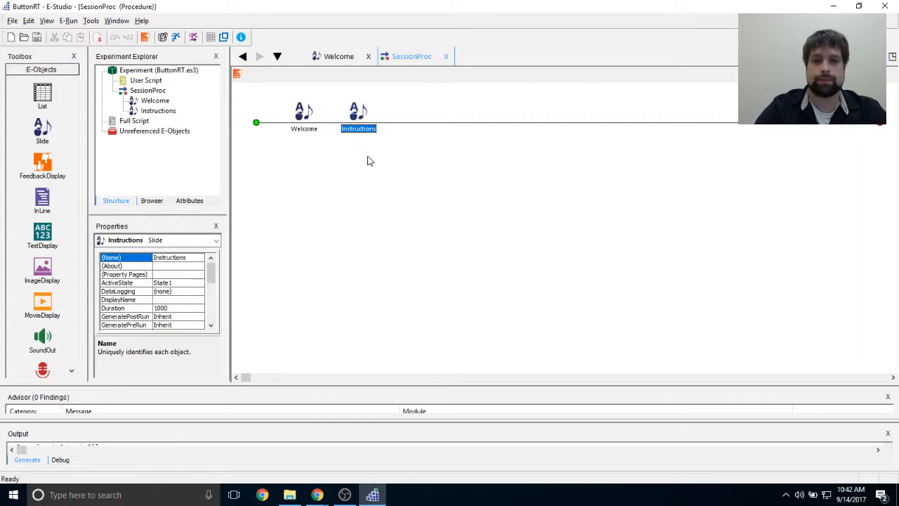
click(368, 161)
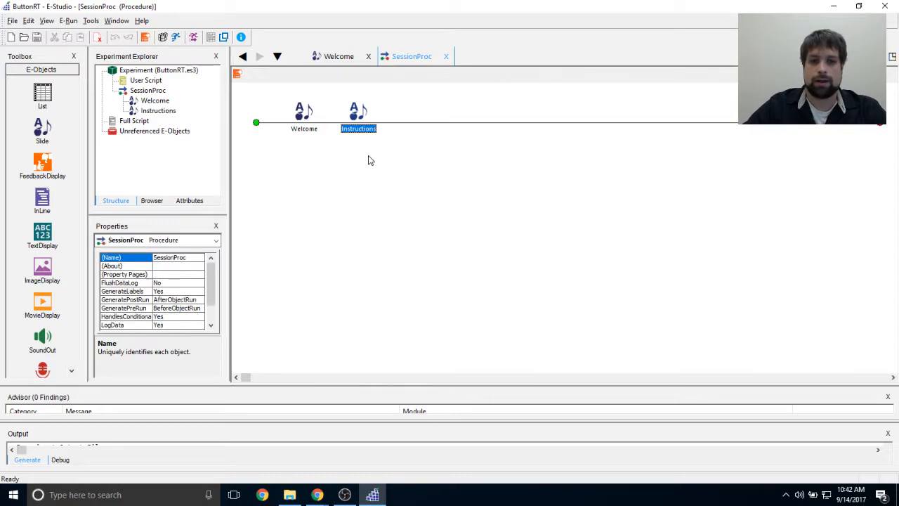
Step: Place a text object in the upper half of the Instructions slide and enlarge it to nearly the slide's full width
double_click(359, 114)
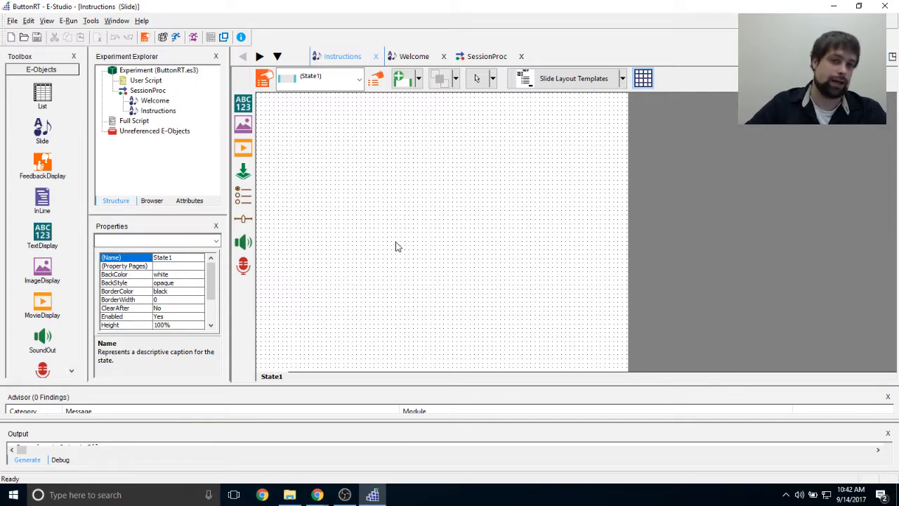
click(240, 103)
click(446, 163)
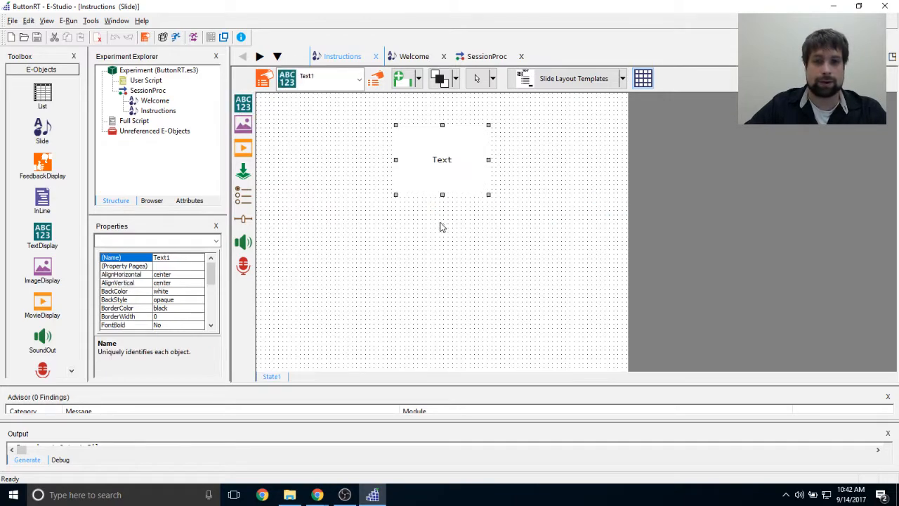
drag(488, 194, 608, 250)
drag(396, 253, 264, 250)
Step: Replace the text object's placeholder with "In this task, you will be shown a fixation followed by a stimuli."
double_click(451, 191)
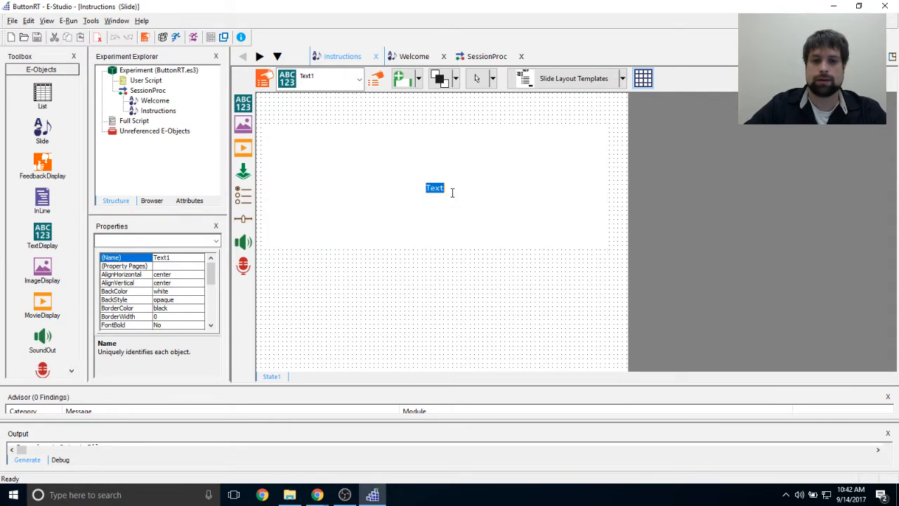
text(In this task, yo uwi)
key(BackSpace)
key(BackSpace)
key(BackSpace)
key(BackSpace)
text(u will be shown a fixation followedby a)
key(BackSpace)
key(BackSpace)
key(BackSpace)
key(BackSpace)
text(by a stimuli.)
Step: Add the lines "If the stimuli is a word, press Yes." and "If the stimuli is a non-word, press No."
key(Return)
text(If the stimuli is a work)
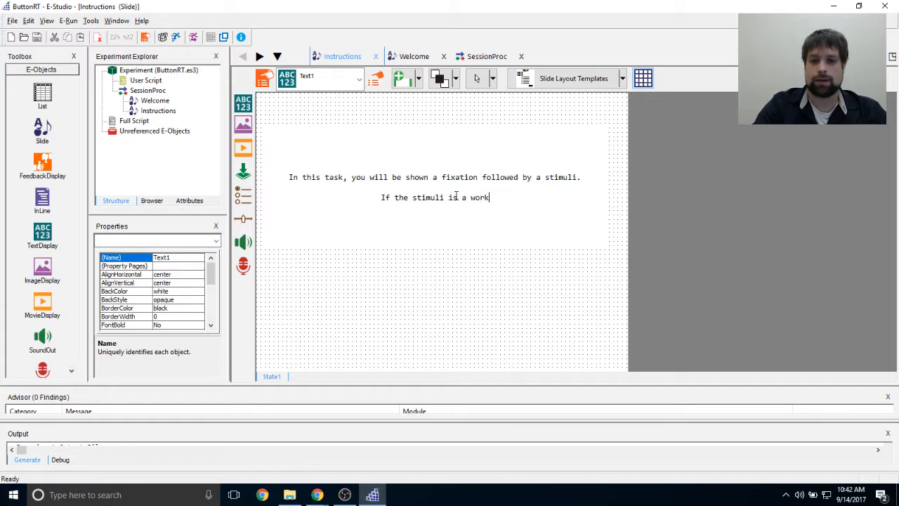
text(Ye)
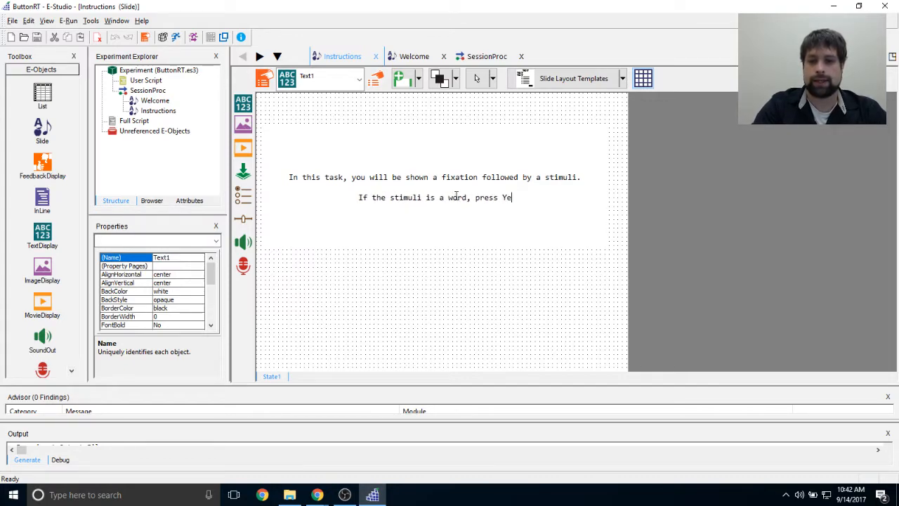
text(s,.)
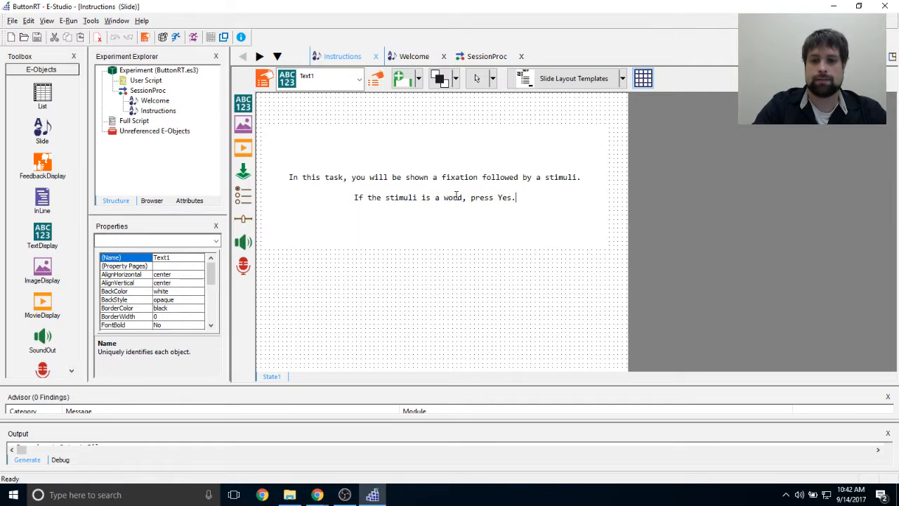
key(Return)
text(If the stimuli is a non-)
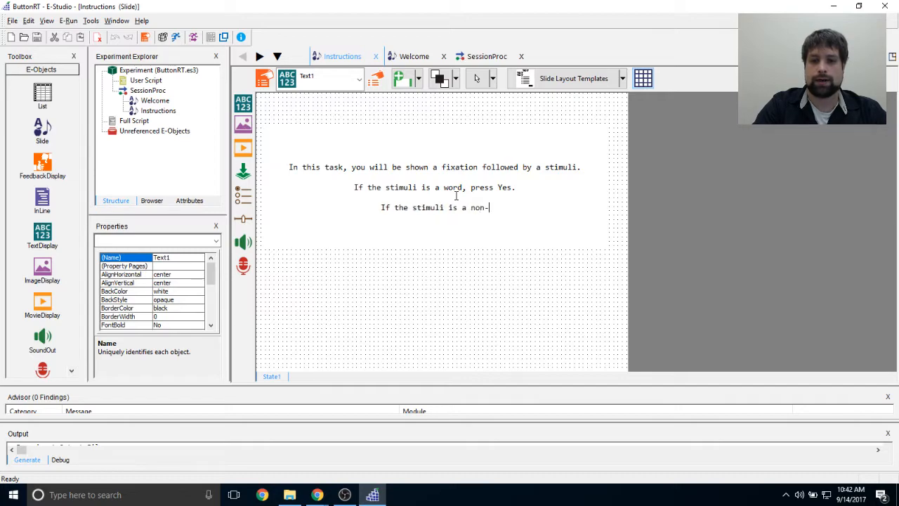
text(word, press)
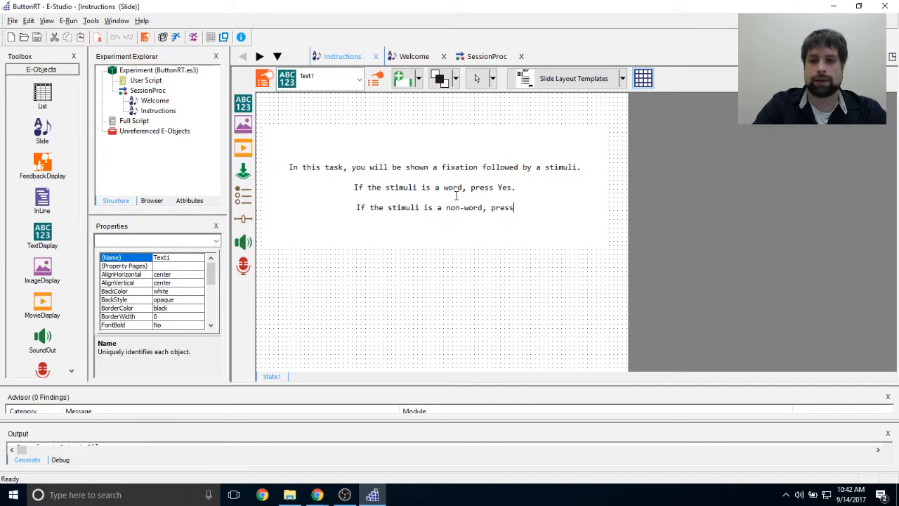
text( No.)
Step: Add the closing line "Click Continue to begin" to the instructions text
key(Return)
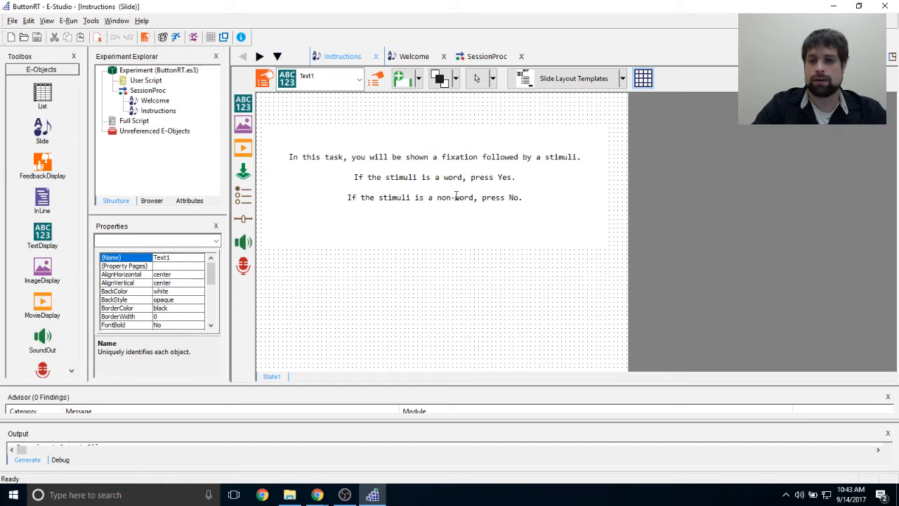
text(Click Continue )
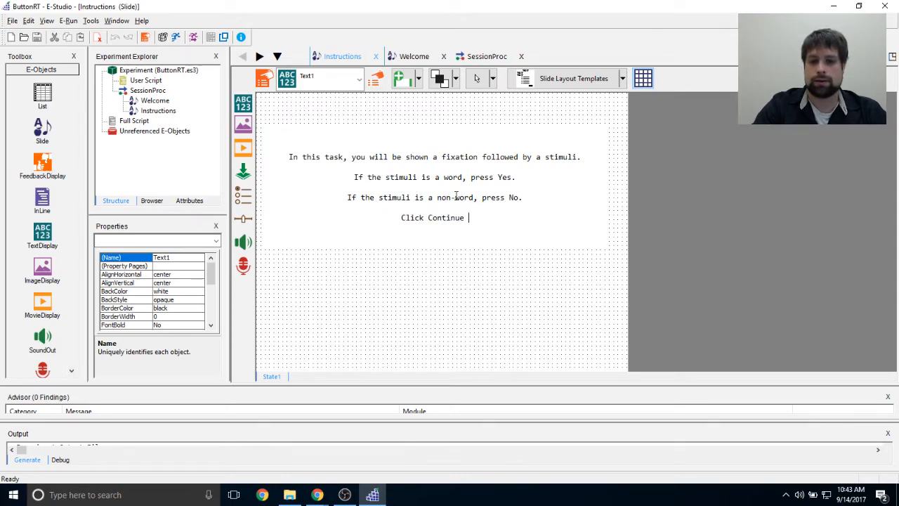
text(to begin)
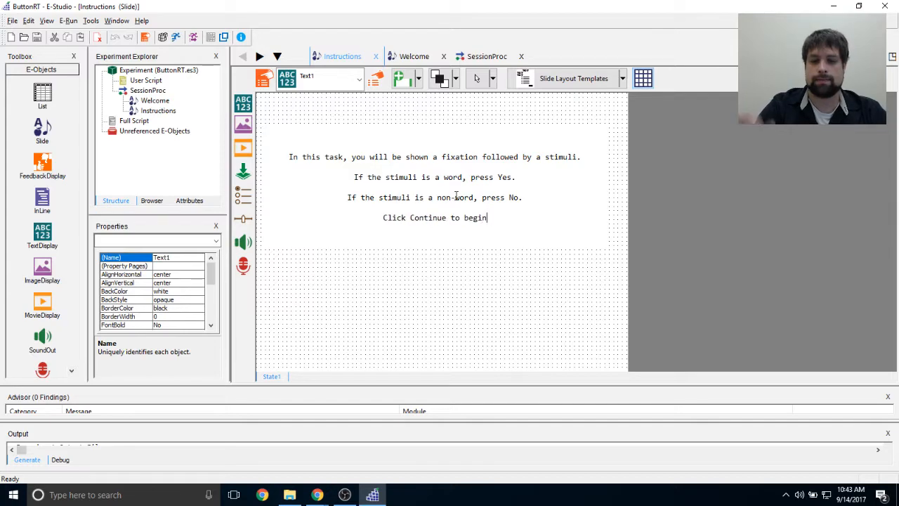
Step: Set the font size of the instructions text to 25
click(497, 321)
click(502, 237)
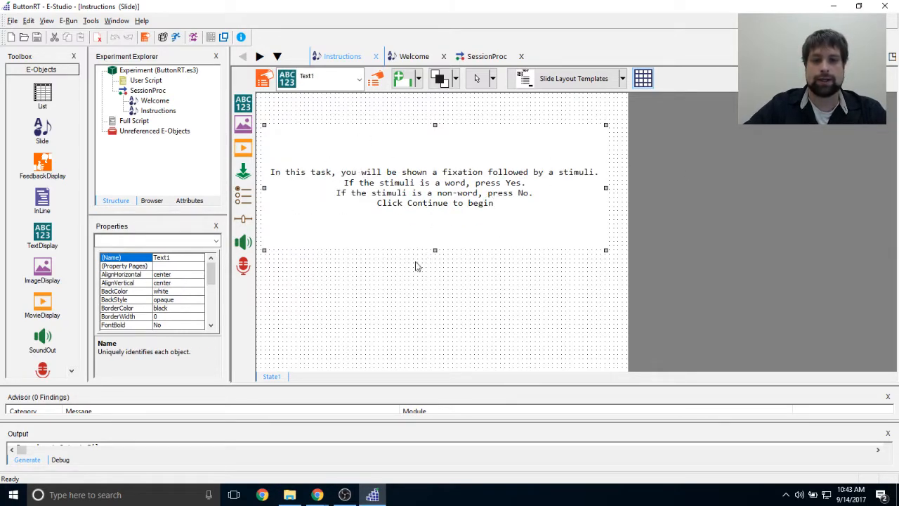
click(375, 79)
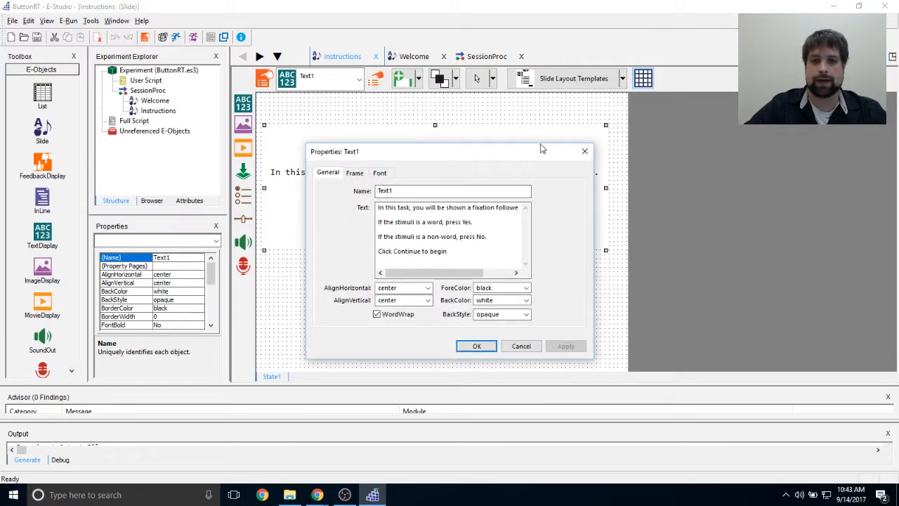
click(584, 151)
click(375, 78)
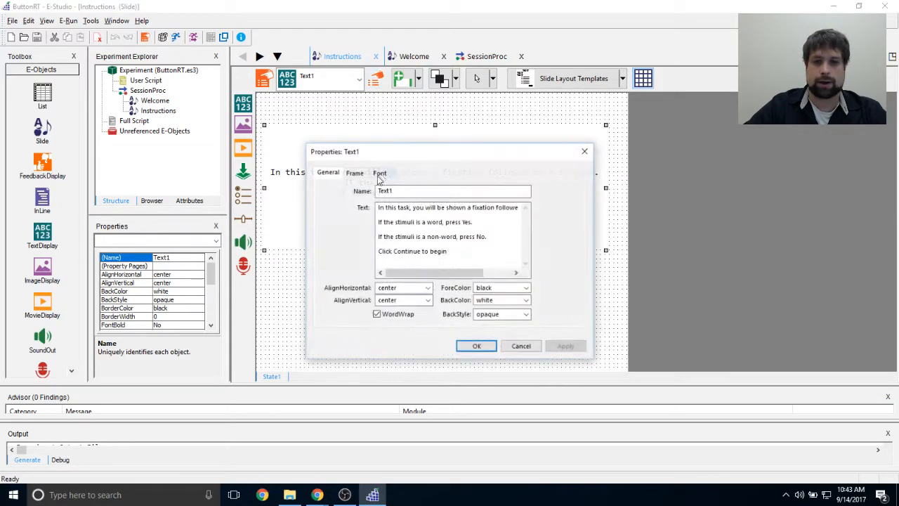
click(379, 172)
click(379, 212)
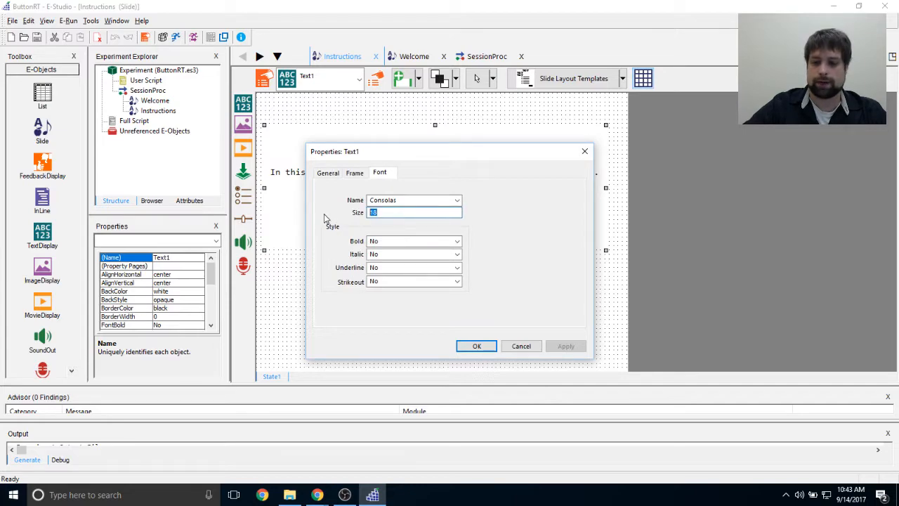
drag(396, 212, 337, 212)
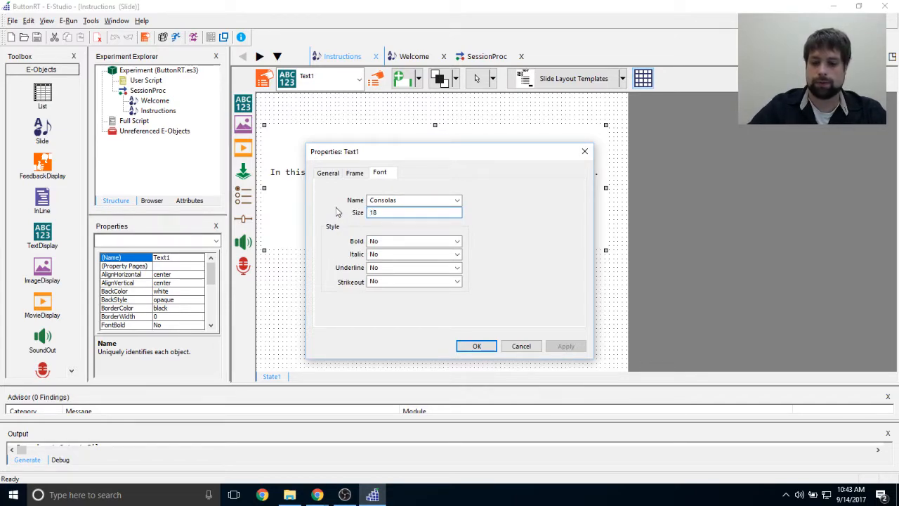
key(BackSpace)
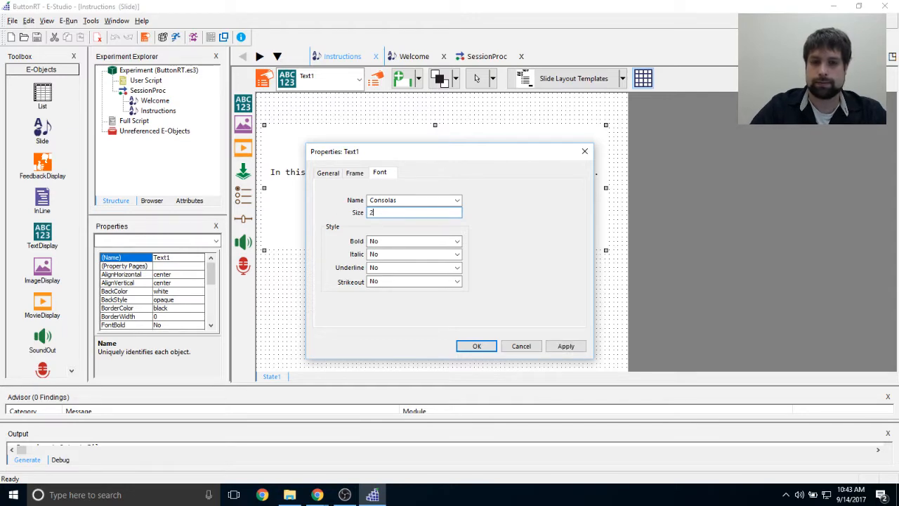
click(558, 348)
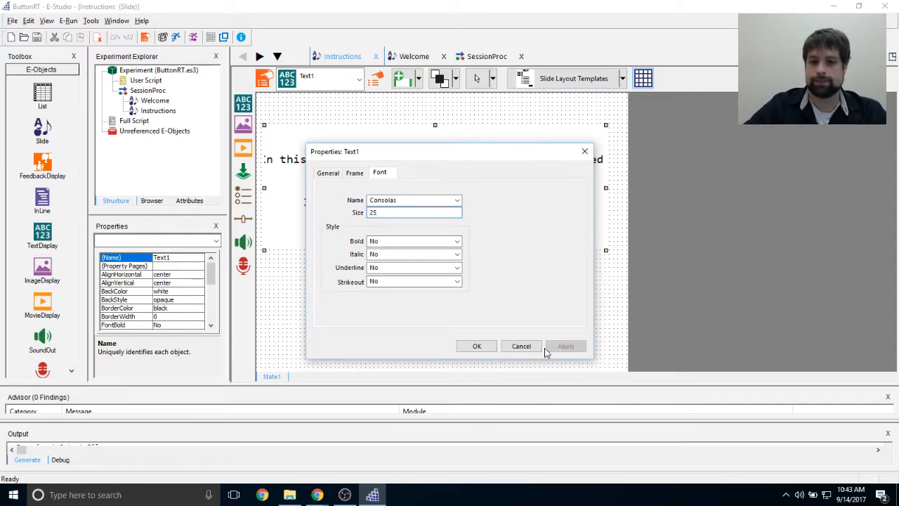
click(483, 348)
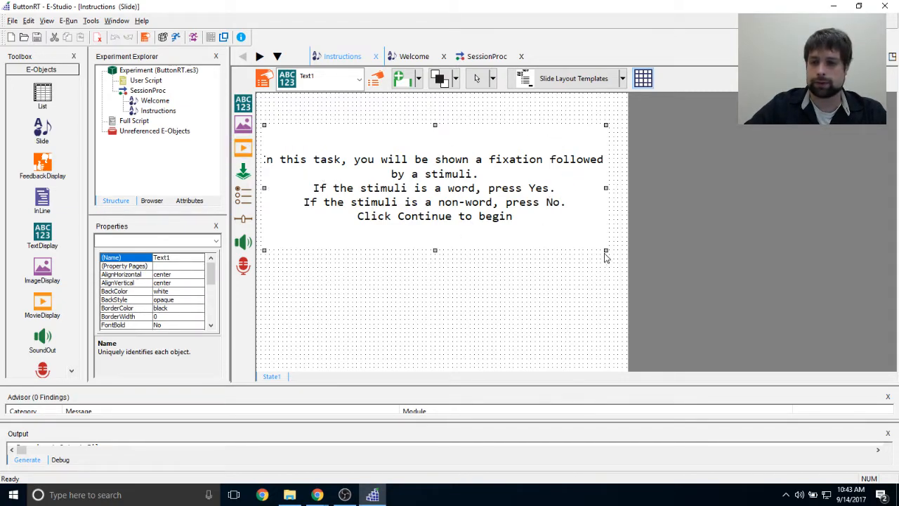
Step: Enlarge the instructions text object to the right and downward so it spans nearly the slide's full width
drag(605, 250, 622, 264)
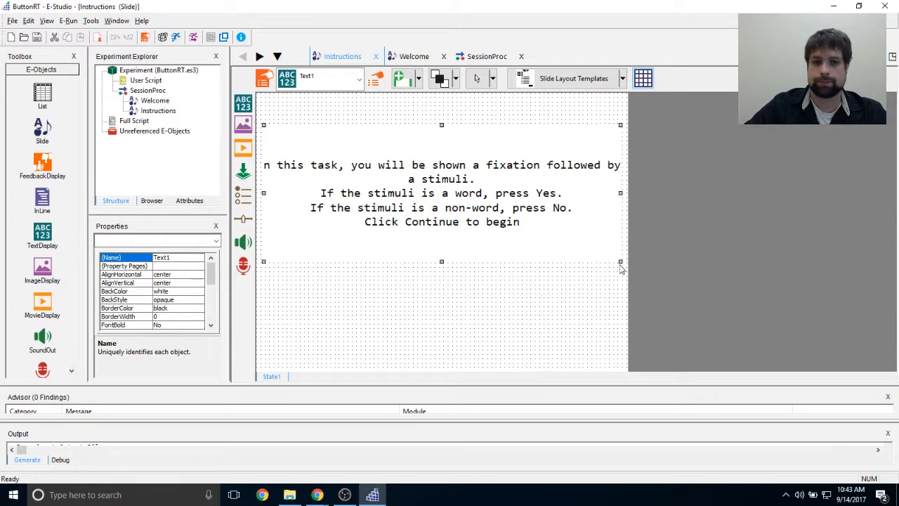
click(550, 311)
click(448, 248)
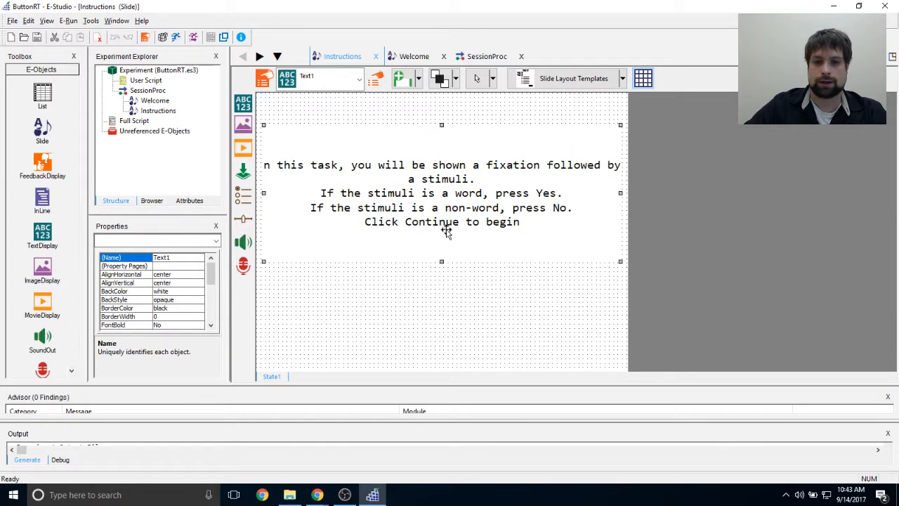
click(445, 232)
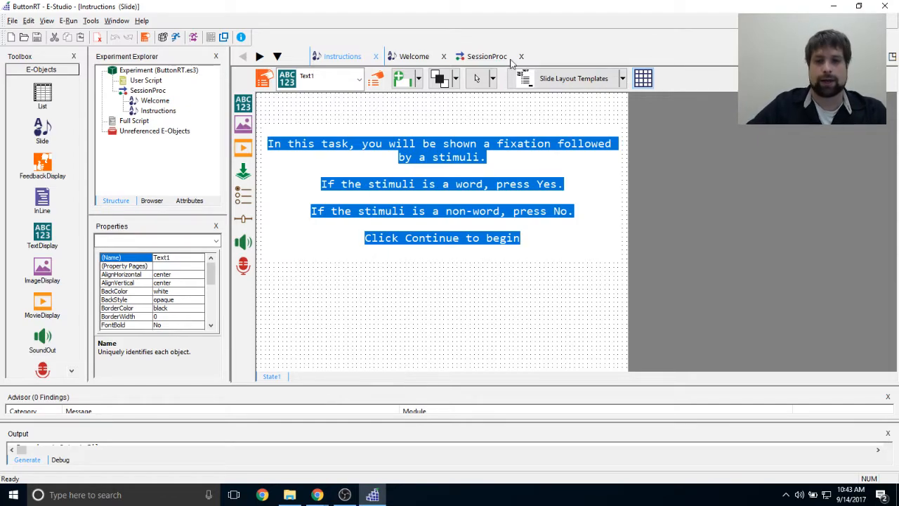
click(470, 276)
click(445, 247)
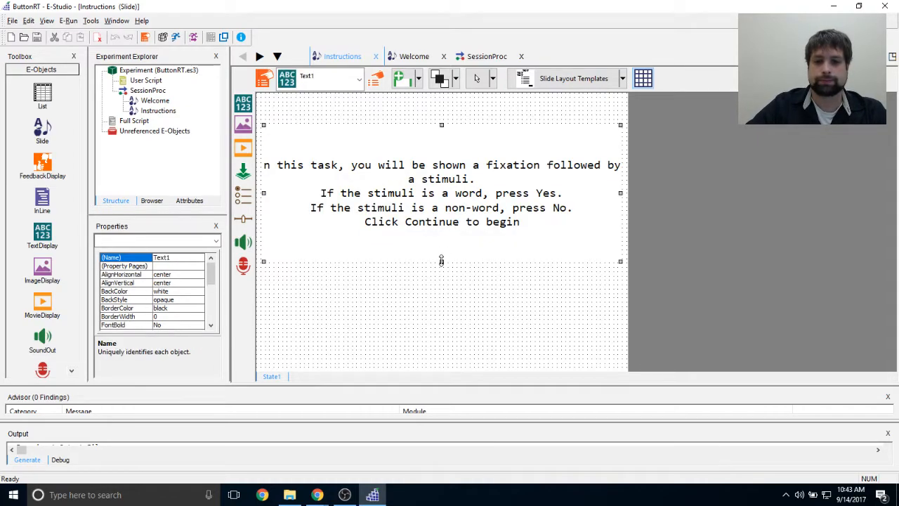
drag(442, 271, 443, 276)
click(448, 305)
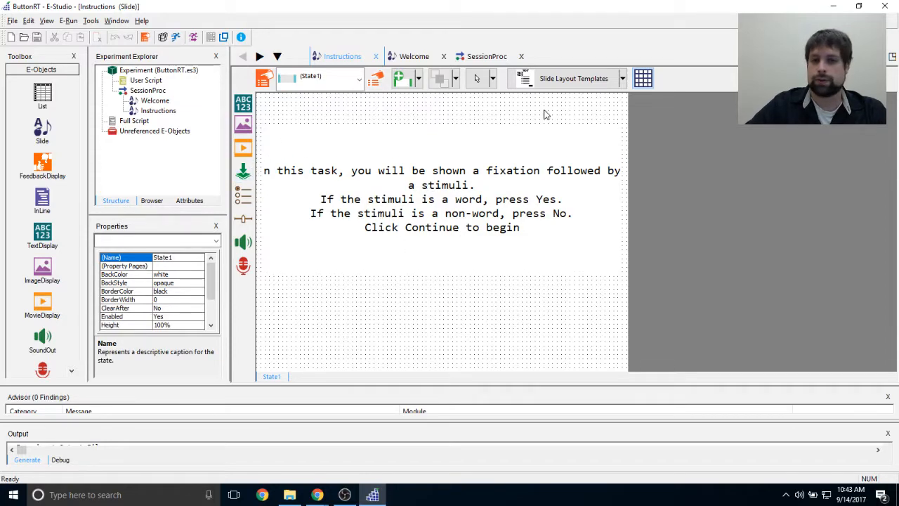
Step: Place a button centred below the instructions text and enlarge it to 13% height
click(243, 171)
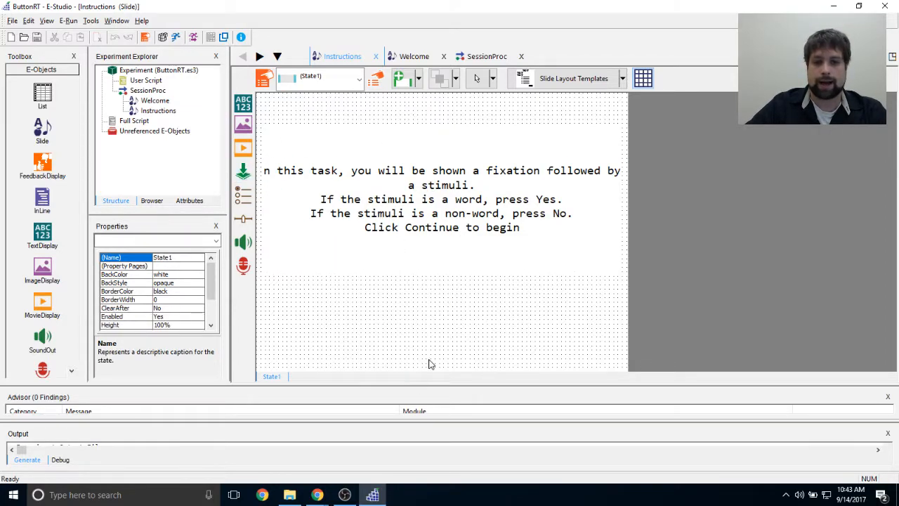
click(432, 327)
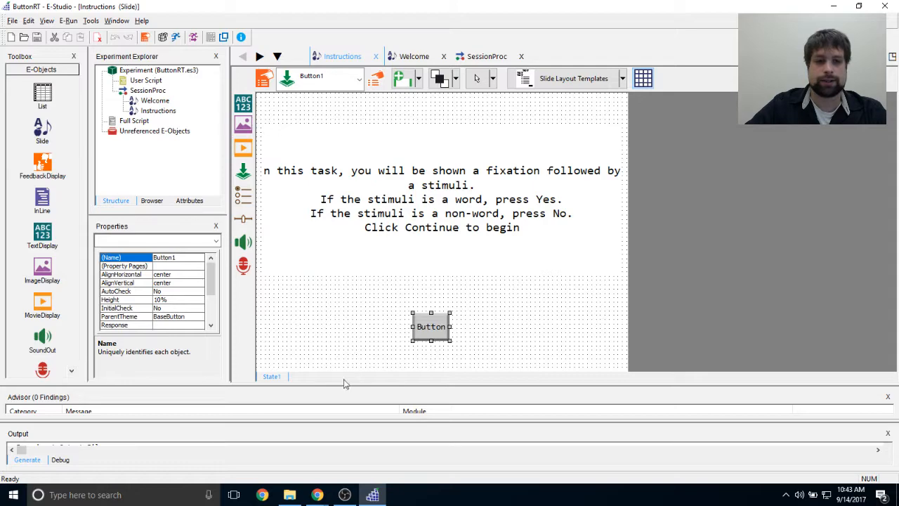
drag(450, 340, 434, 326)
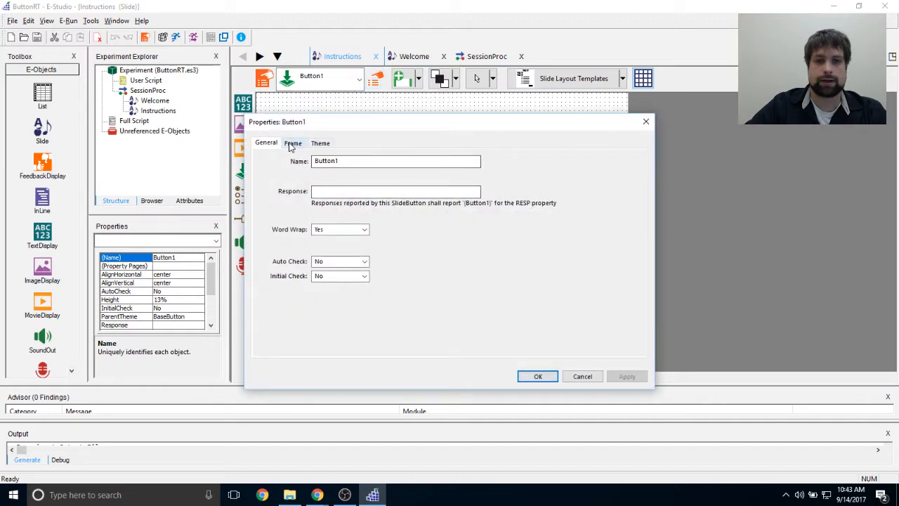
Step: Rename the new button on the Instructions slide as ContinueBtn
drag(359, 160, 301, 176)
text(ContinueBtn)
click(634, 375)
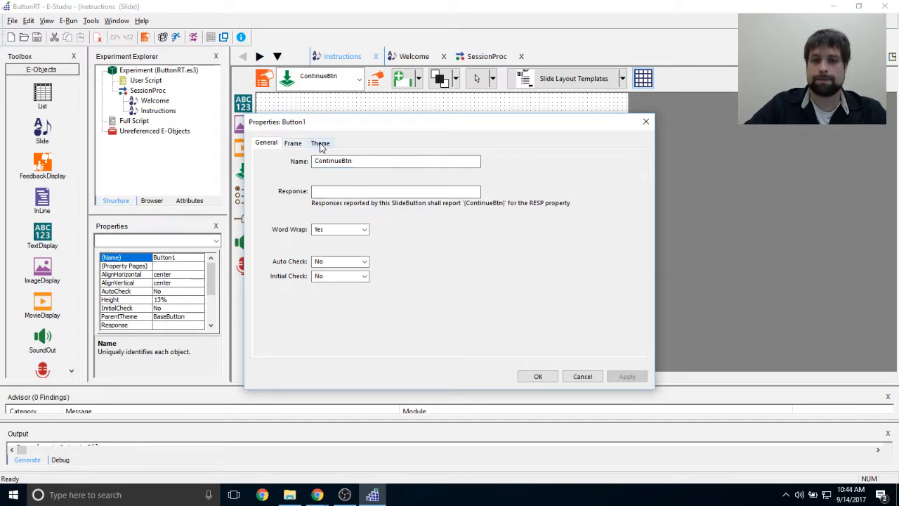
Step: Label the button "Continue" in its theme text settings and set the label's font size to 25
click(320, 144)
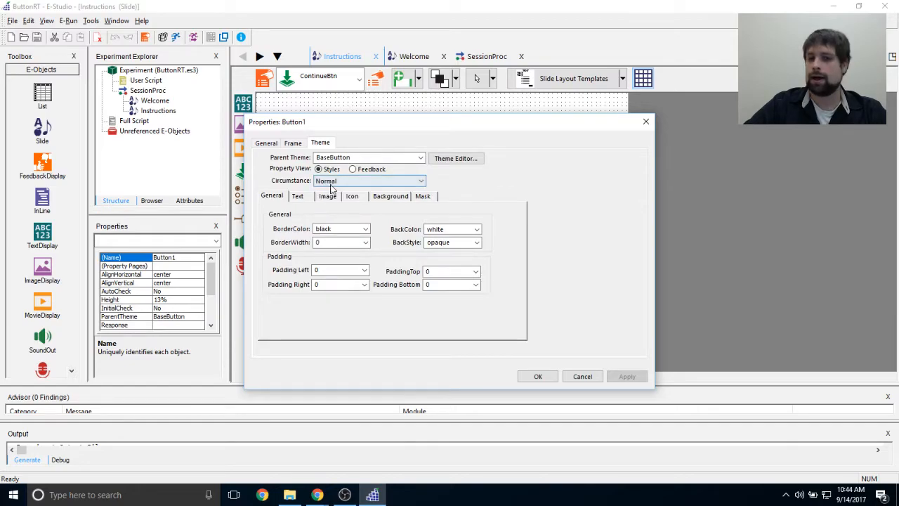
drag(330, 120, 444, 95)
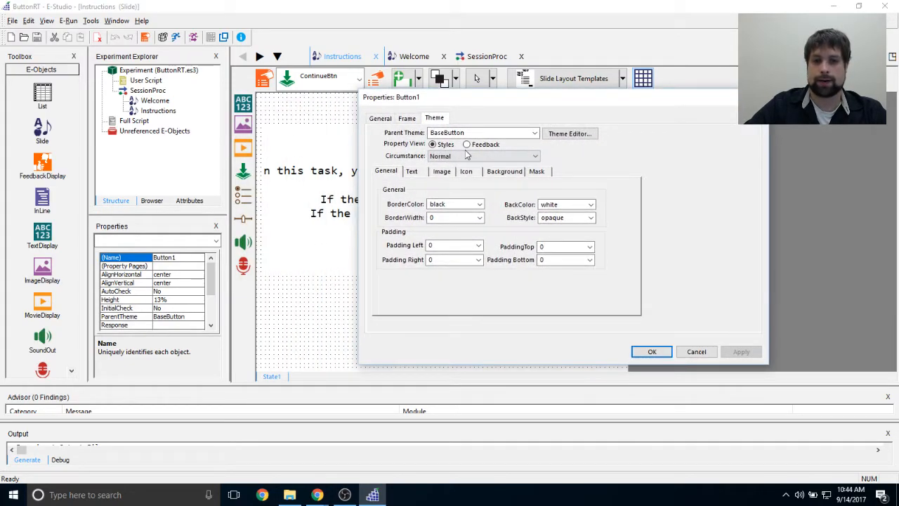
click(414, 171)
key(Tab)
text(Co)
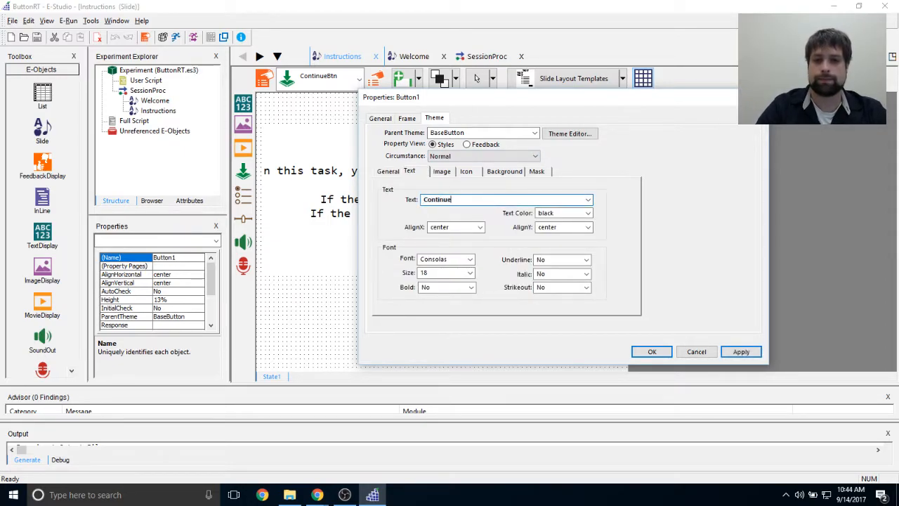
drag(443, 272, 420, 272)
text(025)
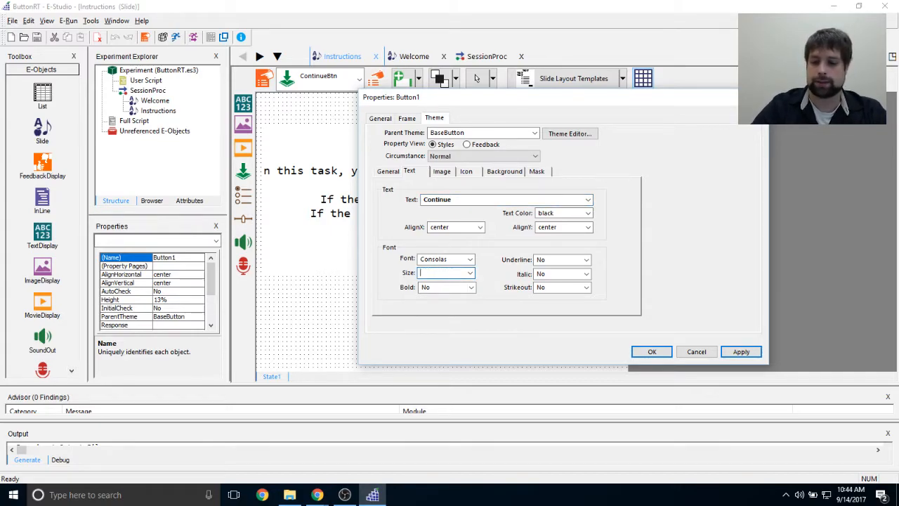
click(739, 352)
click(652, 353)
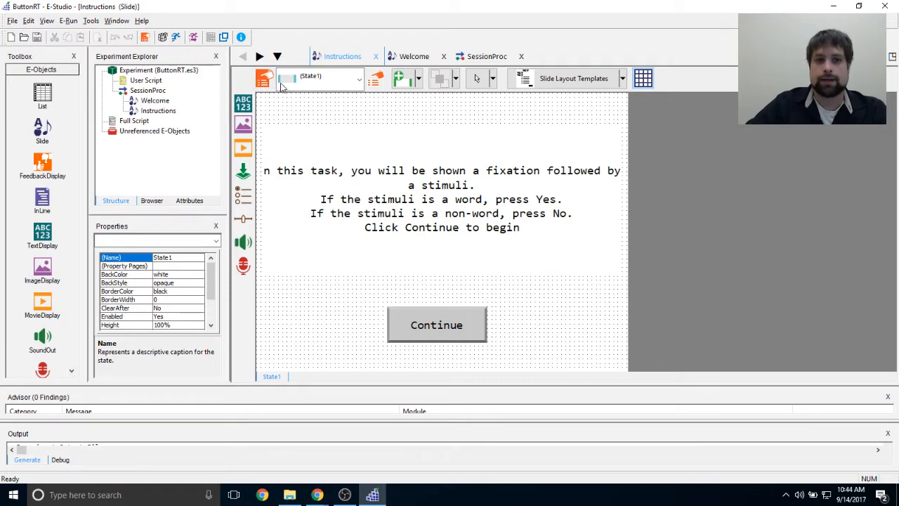
Step: Set the Instructions slide's duration to infinite and its data logging to Standard
click(264, 79)
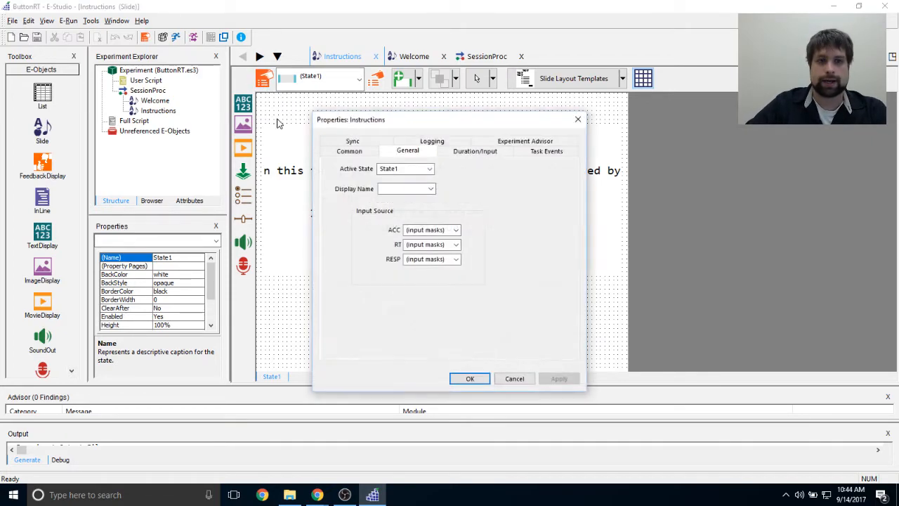
click(472, 152)
click(429, 175)
click(428, 186)
drag(442, 128, 477, 93)
click(587, 140)
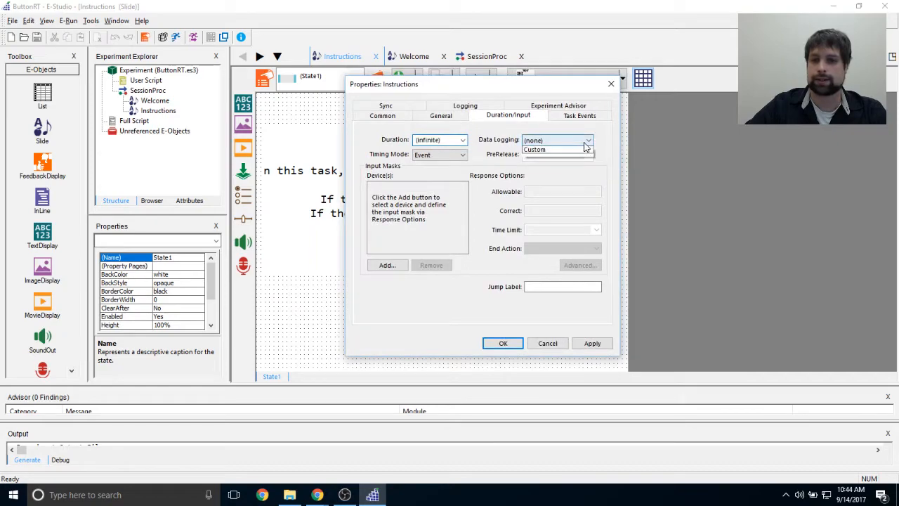
click(578, 152)
click(578, 142)
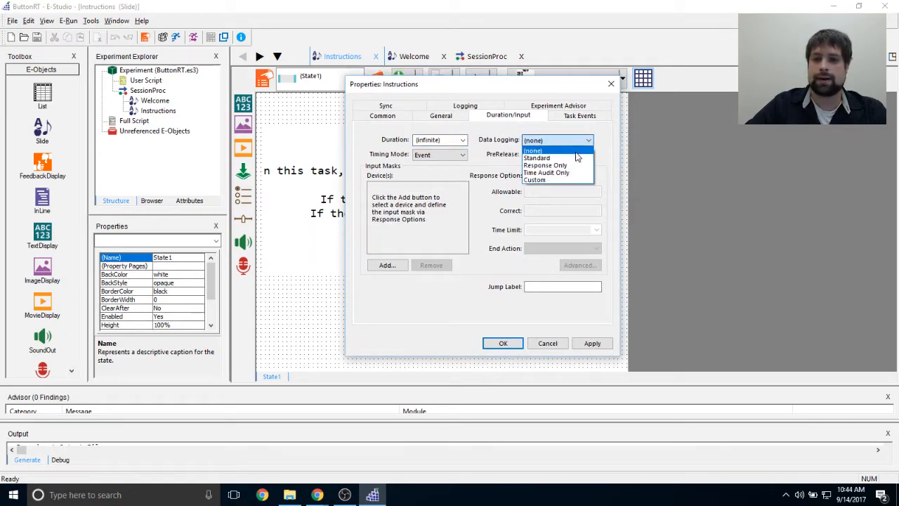
click(537, 158)
click(592, 343)
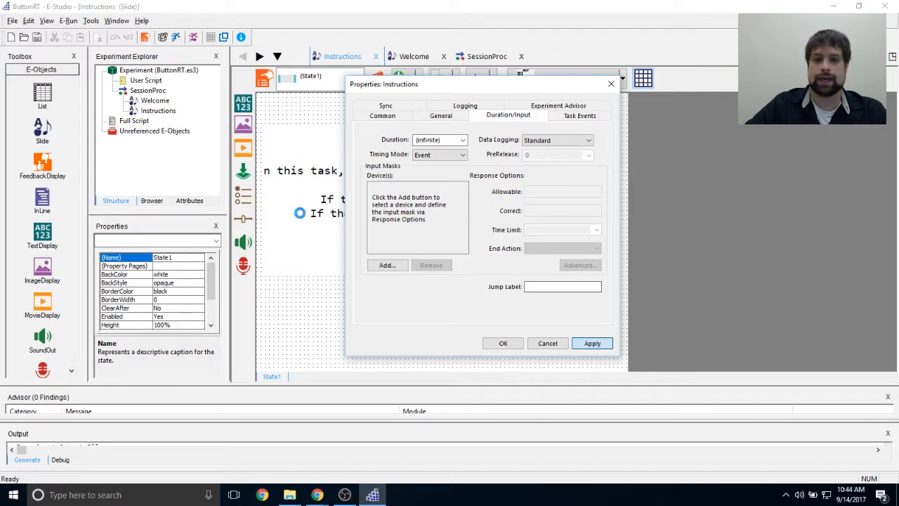
Step: Add a Button input device to the Instructions slide, keeping (*) as the allowable response, and accept the properties
click(387, 268)
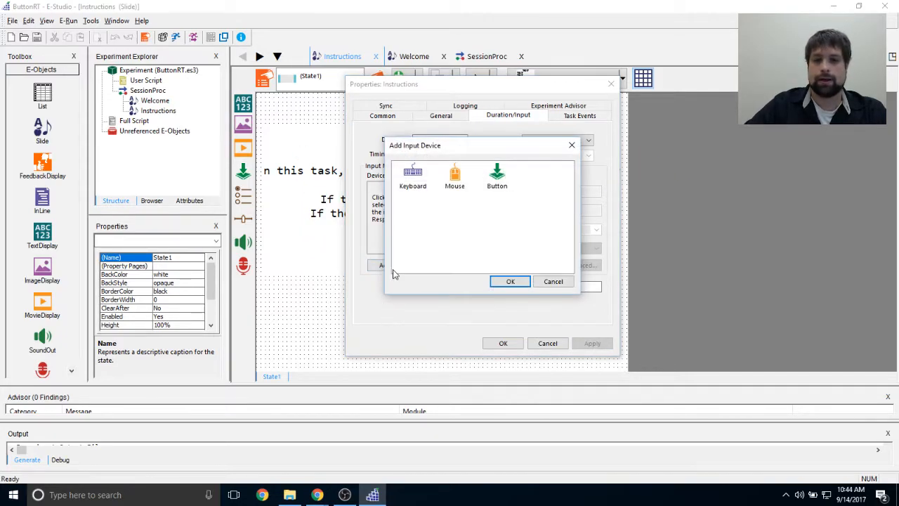
double_click(499, 177)
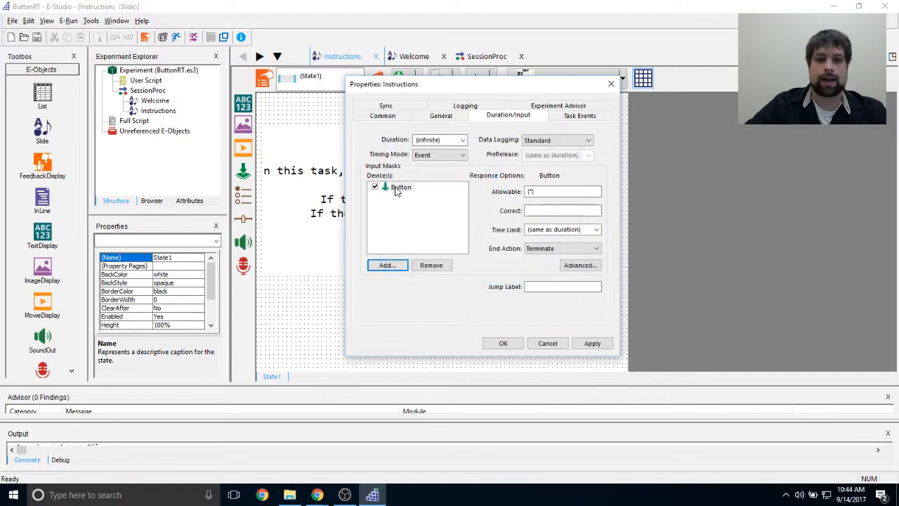
drag(510, 87, 580, 91)
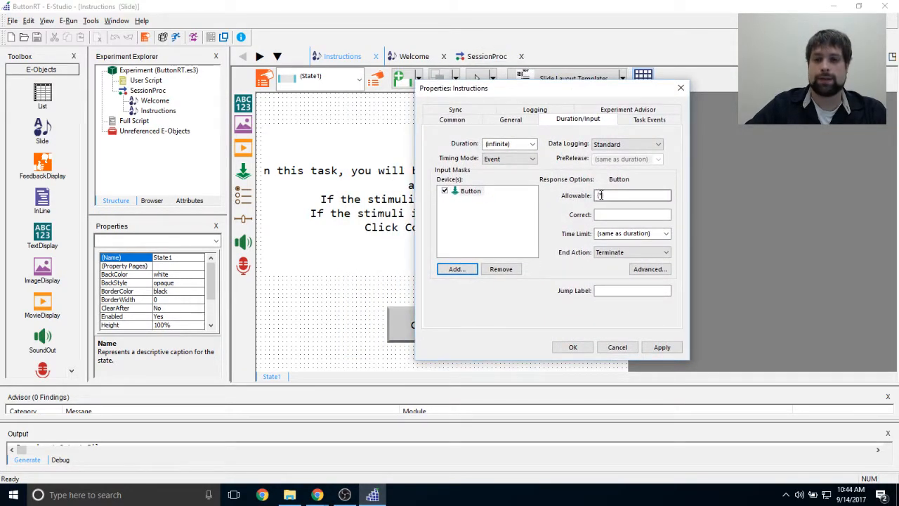
click(598, 195)
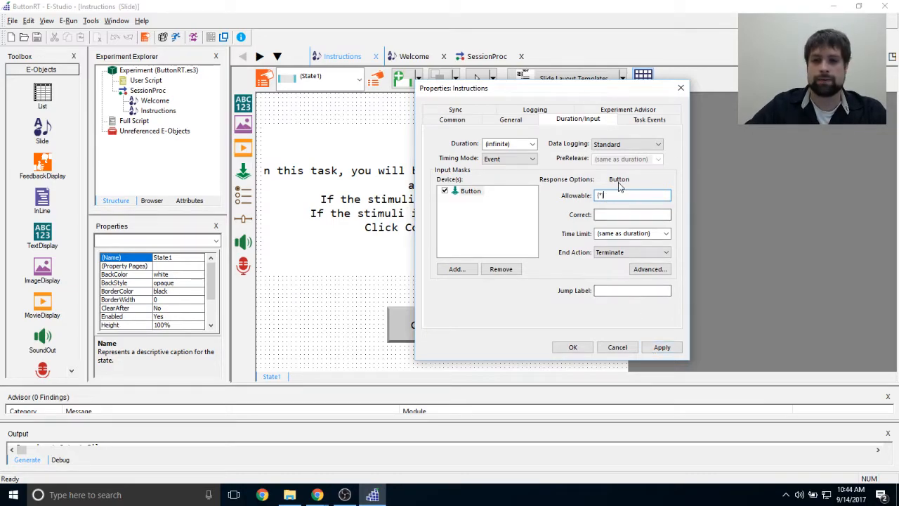
click(662, 347)
click(569, 347)
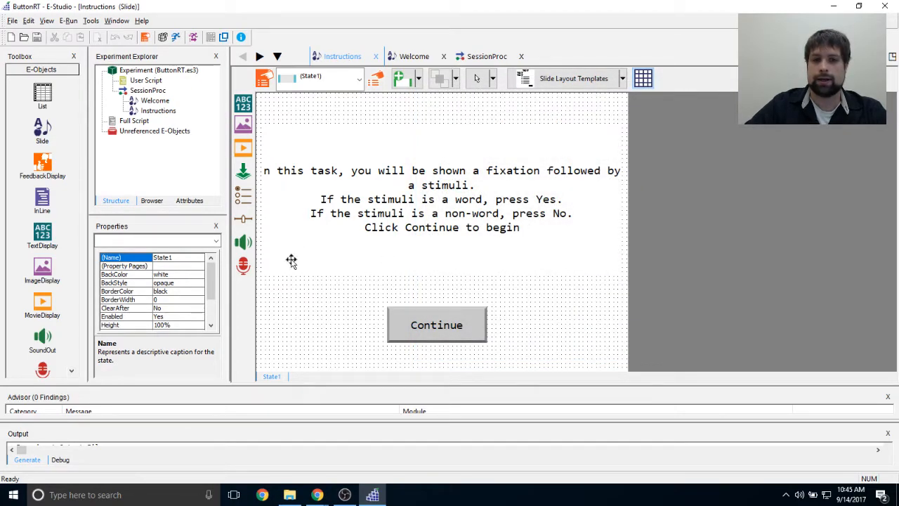
Step: Launch a test run of the experiment from the Test Manager and accept the startup prompts
click(317, 250)
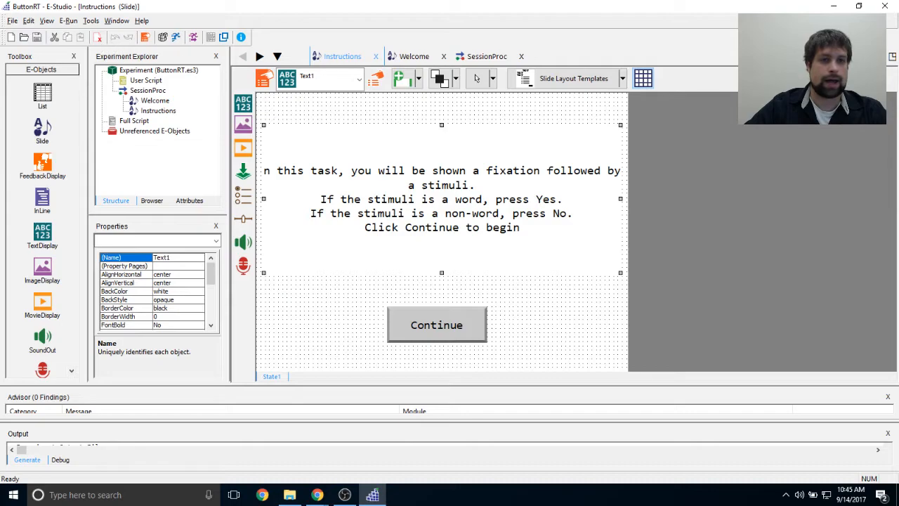
click(223, 37)
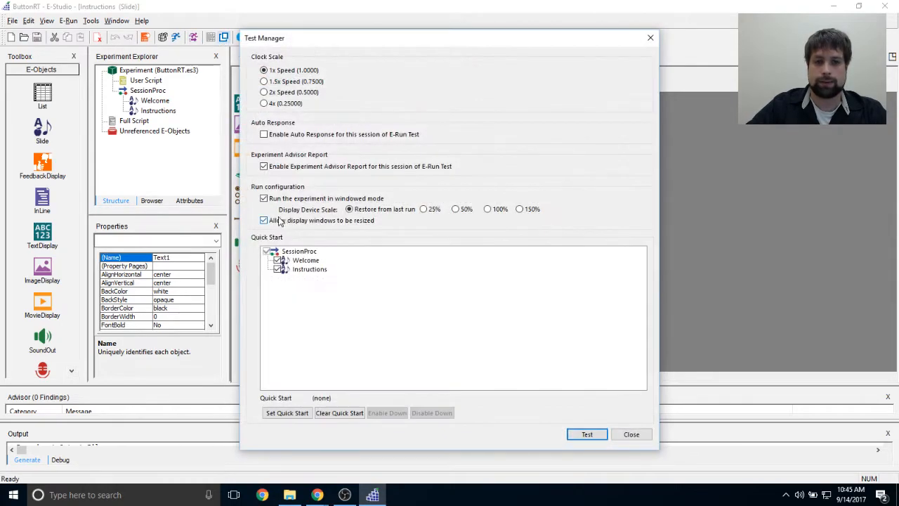
click(588, 435)
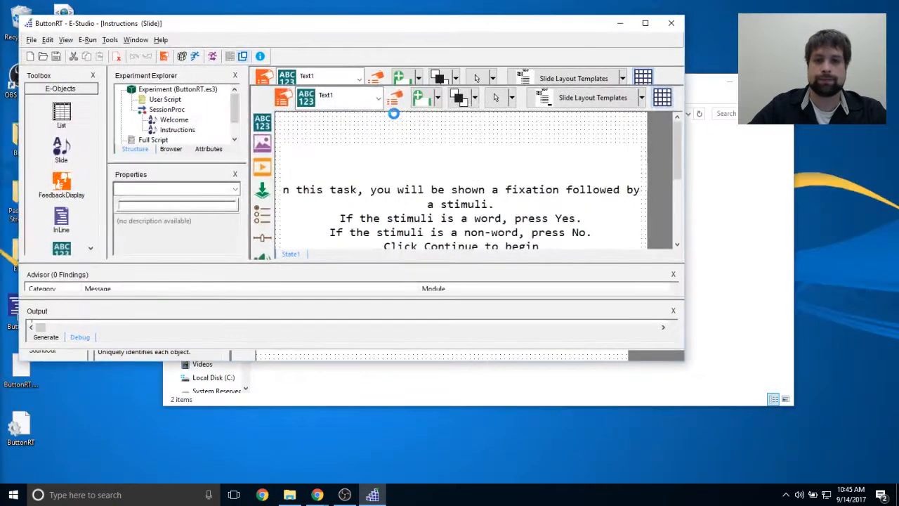
key(Return)
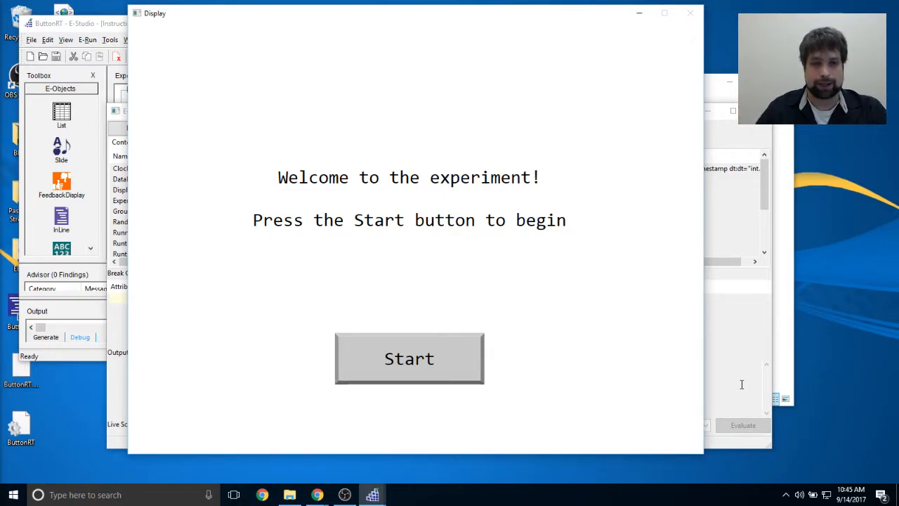
Step: Advance the test run through the Welcome slide with Start and the Instructions slide with Continue, and exit the run window
click(390, 355)
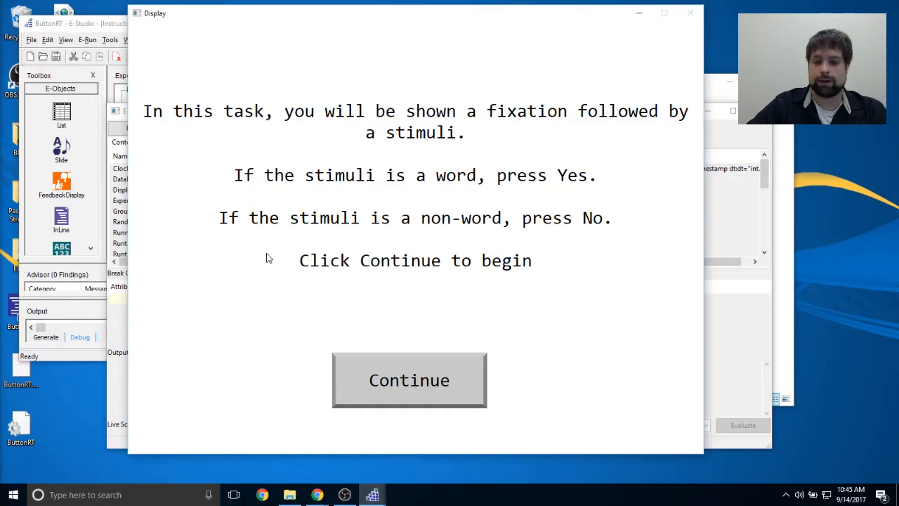
click(401, 388)
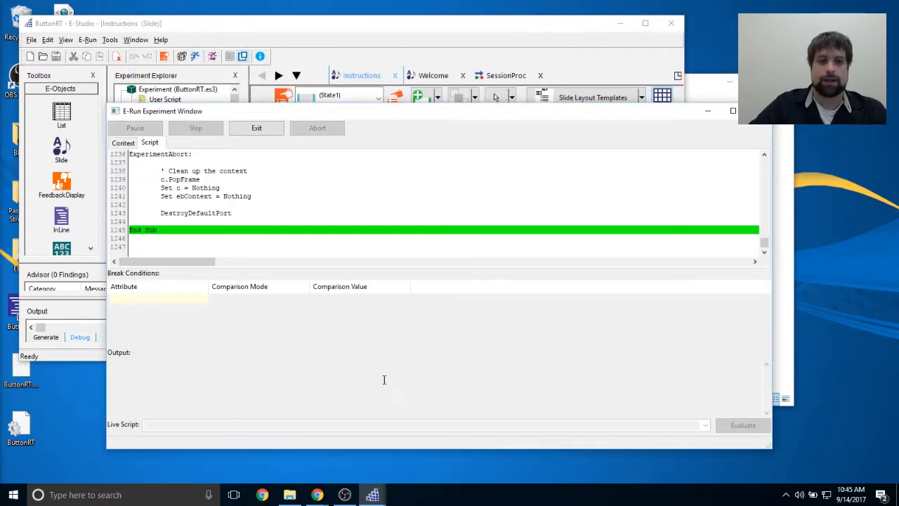
click(265, 131)
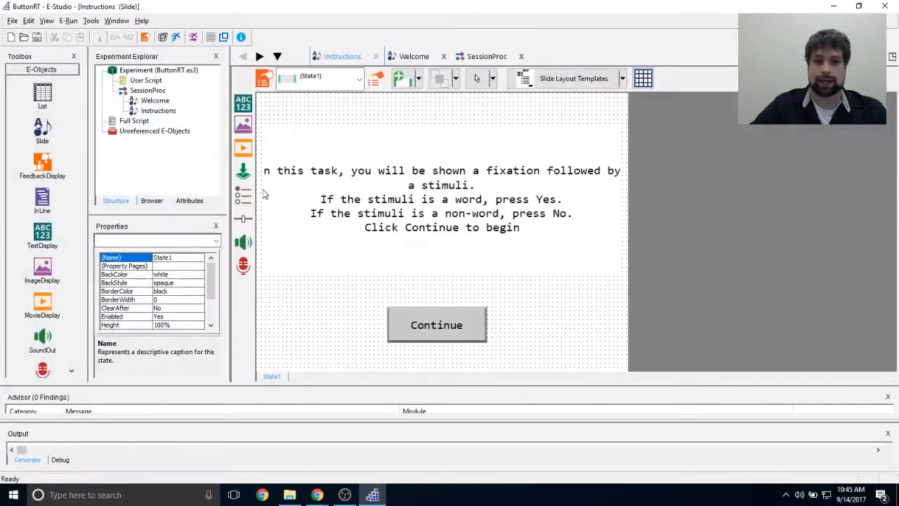
Step: Close all open object windows in the workspace and open the SessionProc procedure
click(116, 21)
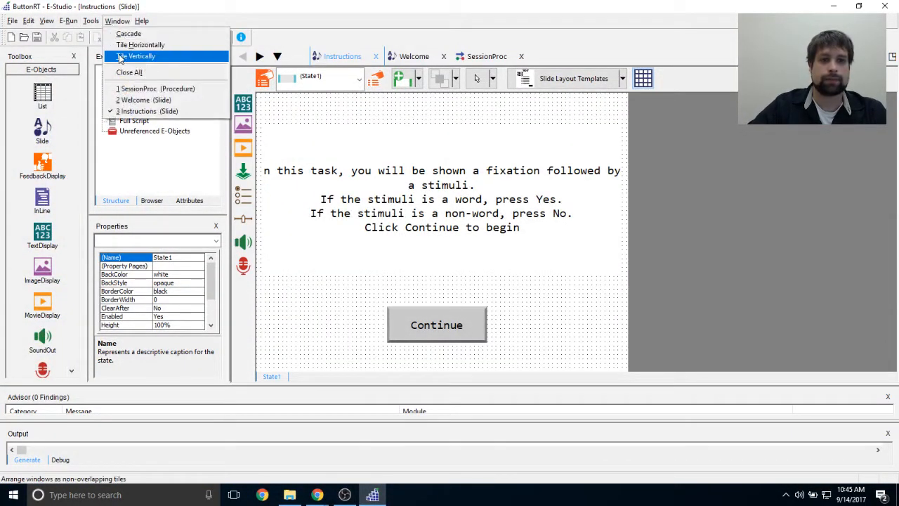
click(129, 73)
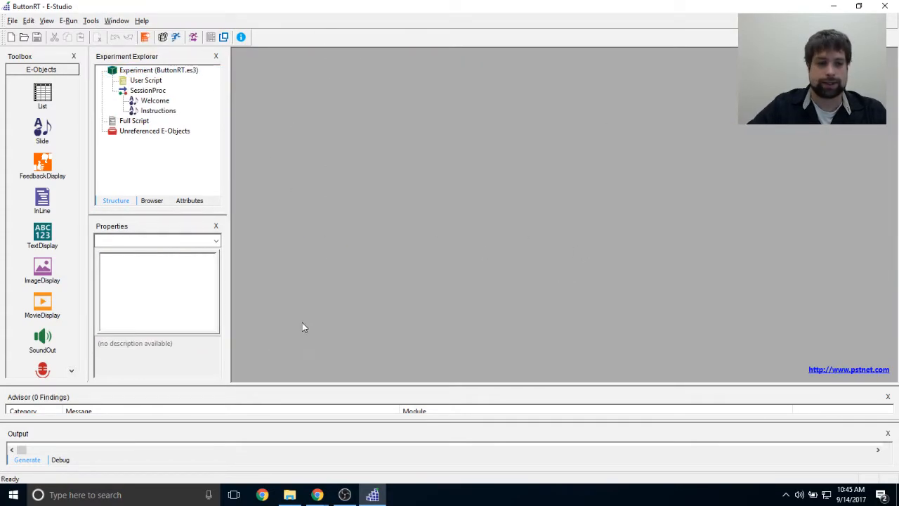
double_click(148, 90)
click(774, 276)
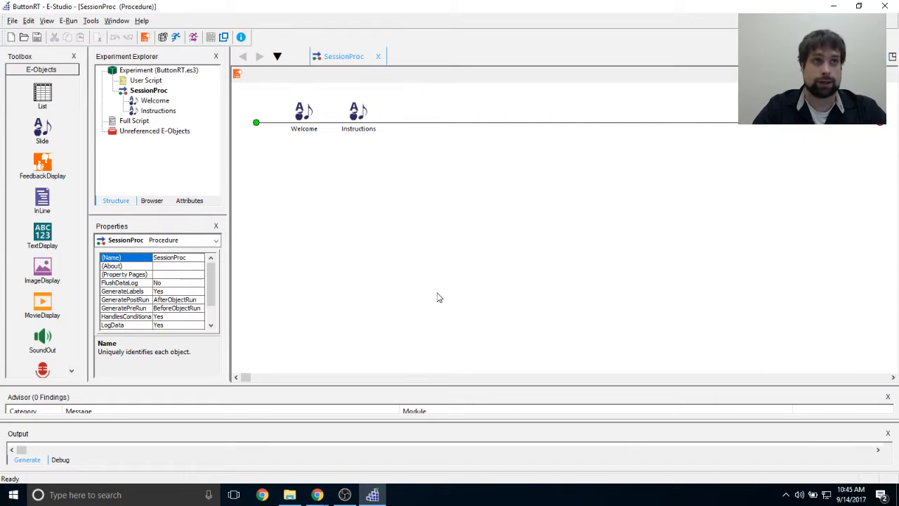
Step: Examine the Session, Block and Trial log level names in the Experiment object's data file properties, and close the properties
double_click(137, 70)
click(404, 114)
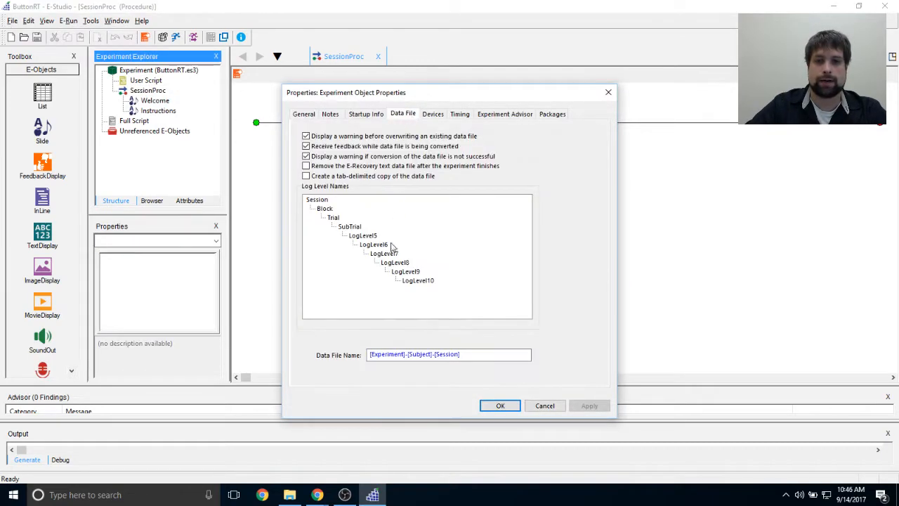
click(321, 223)
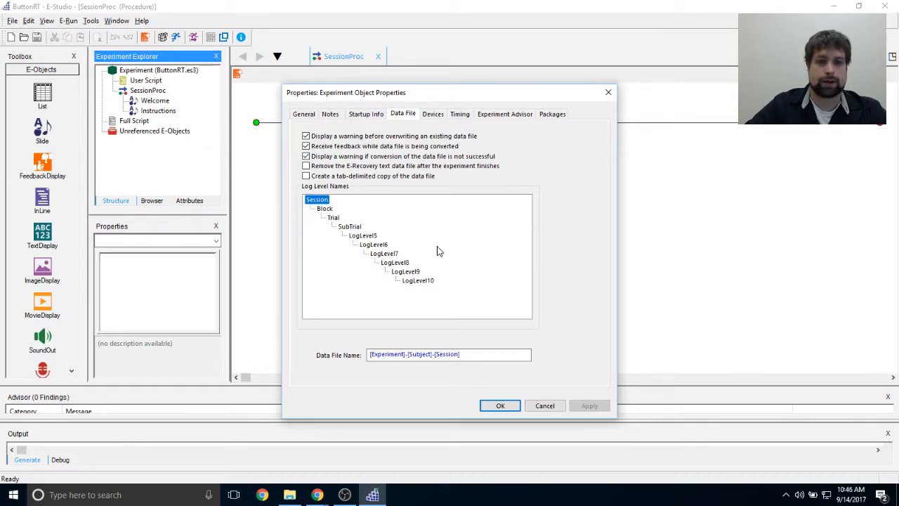
click(324, 209)
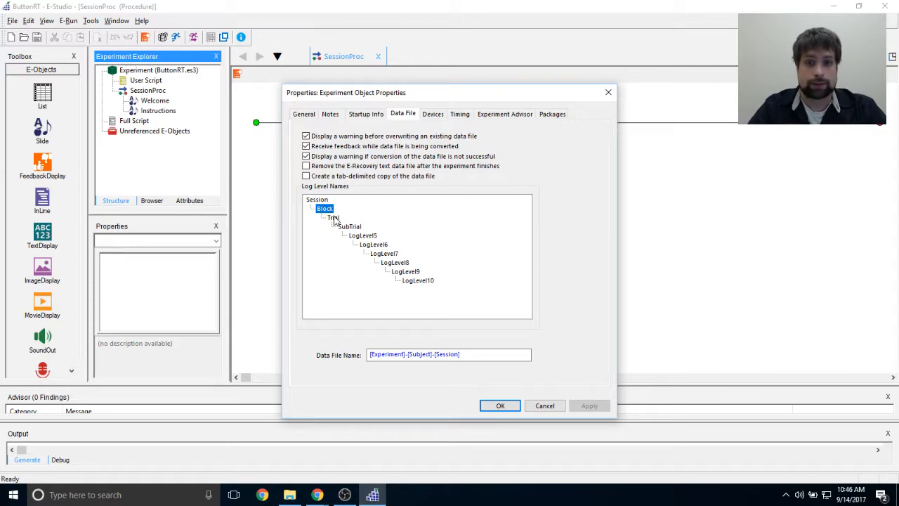
click(334, 218)
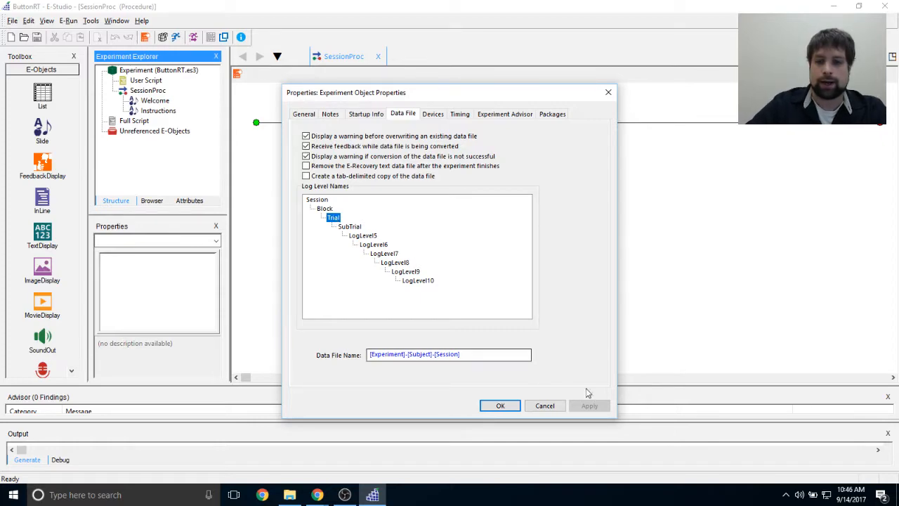
click(505, 405)
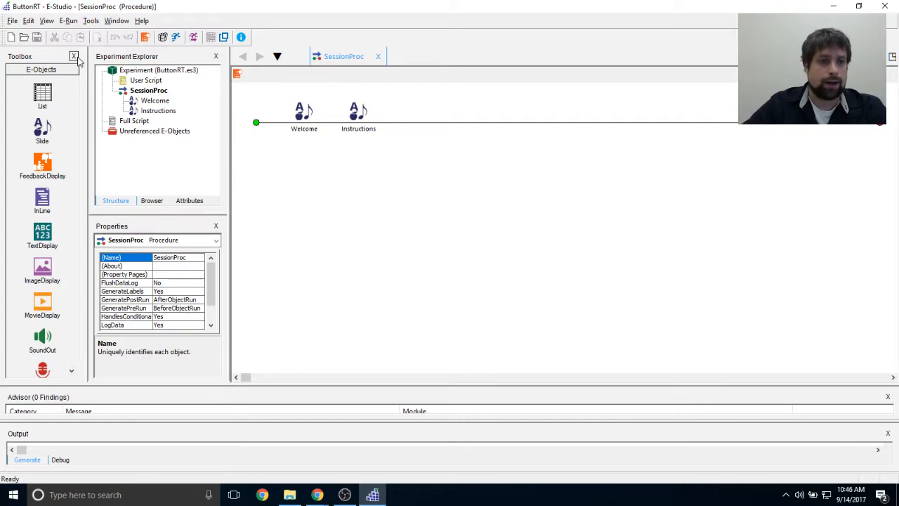
Step: Add a List object after the Instructions slide on the SessionProc timeline and rename it BlockList
drag(45, 93, 401, 224)
right_click(416, 118)
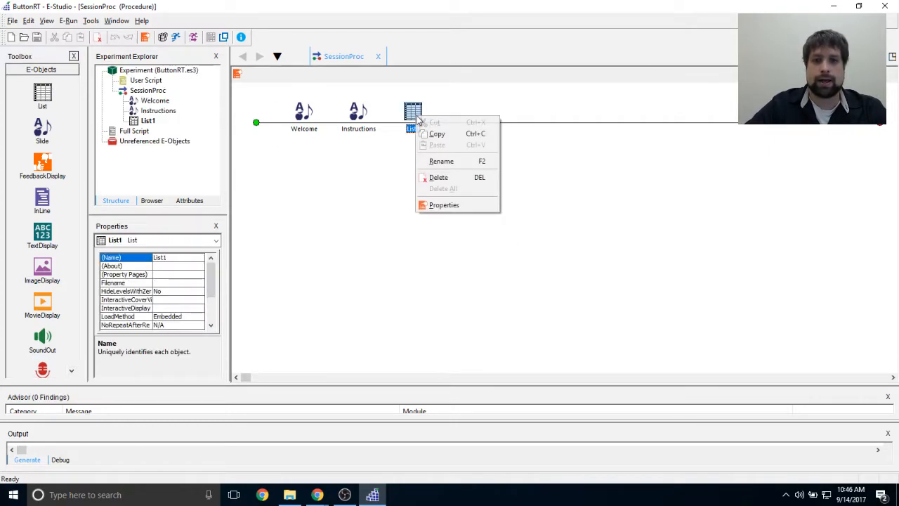
click(434, 164)
text(BlockList)
key(Return)
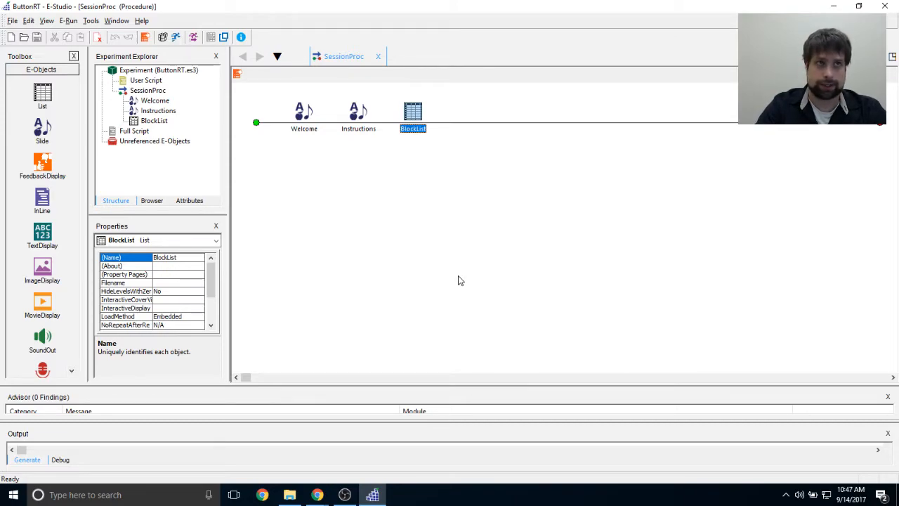
Step: Assign a new procedure named BlockProc to BlockList's first level, creating it and making it the default for new levels
double_click(419, 111)
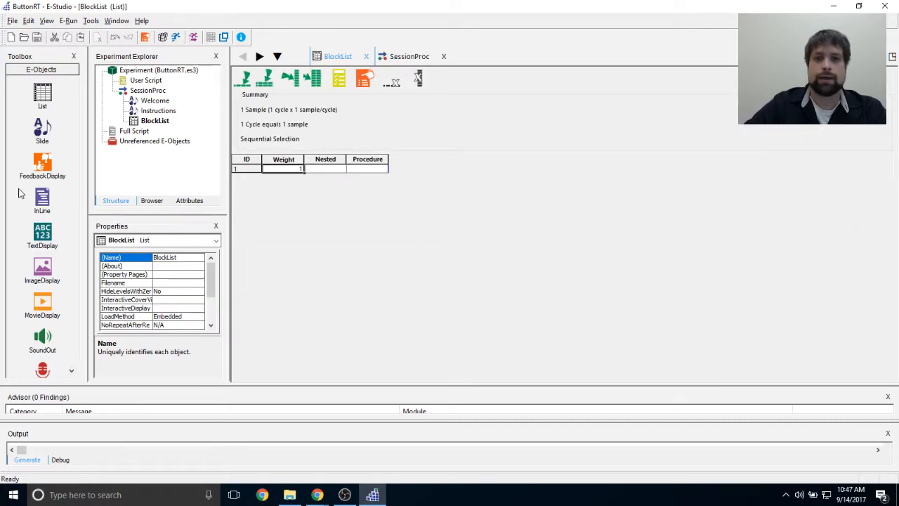
click(321, 170)
click(352, 170)
text(BlockProc)
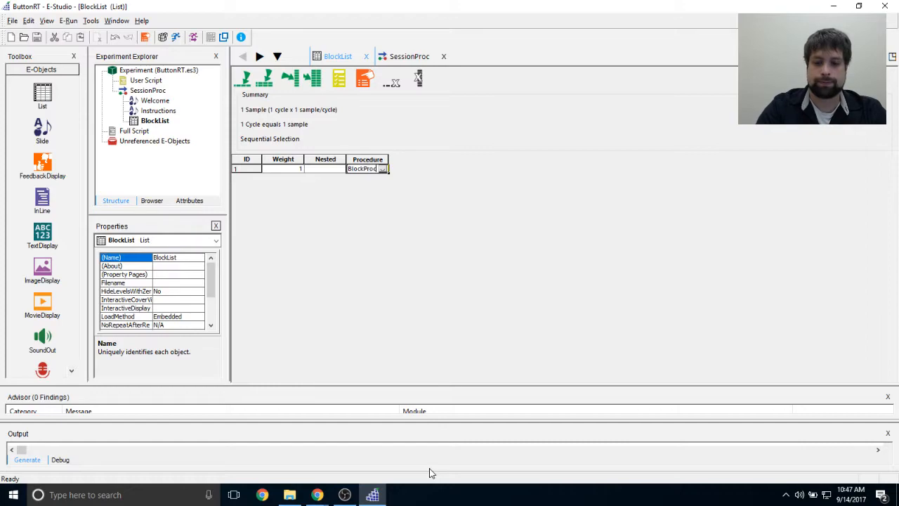
key(Return)
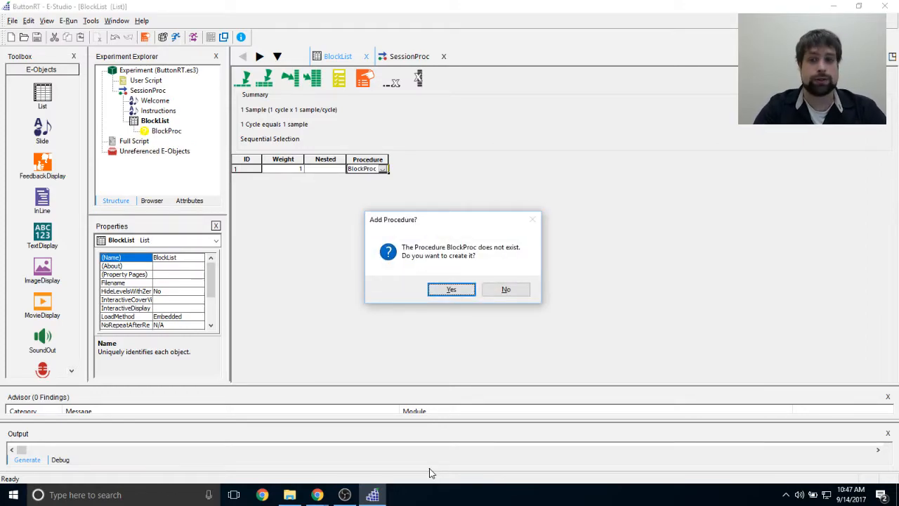
key(Return)
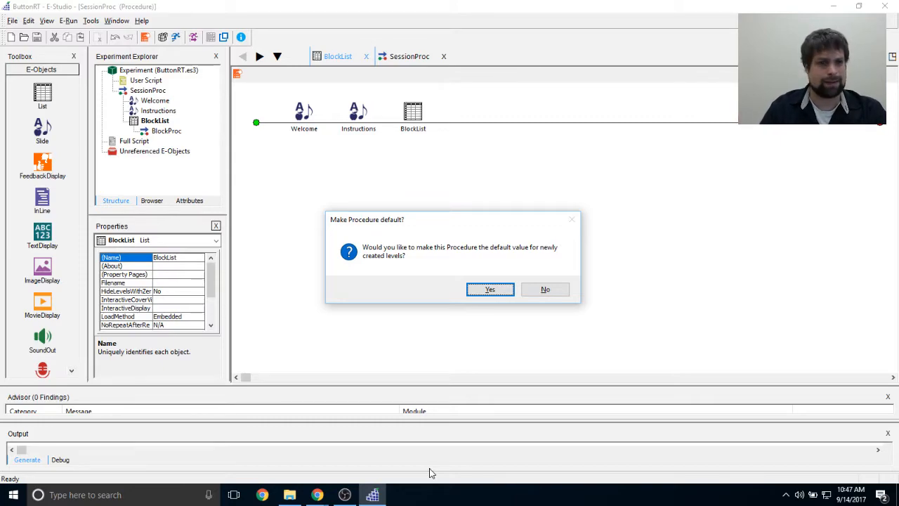
key(Return)
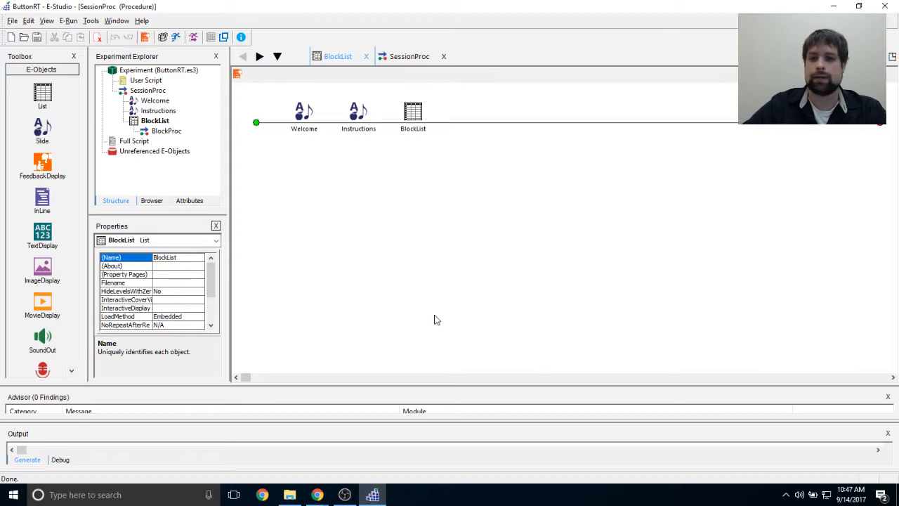
click(407, 259)
Step: Add a List object to the BlockProc timeline and rename it TrialList
double_click(167, 131)
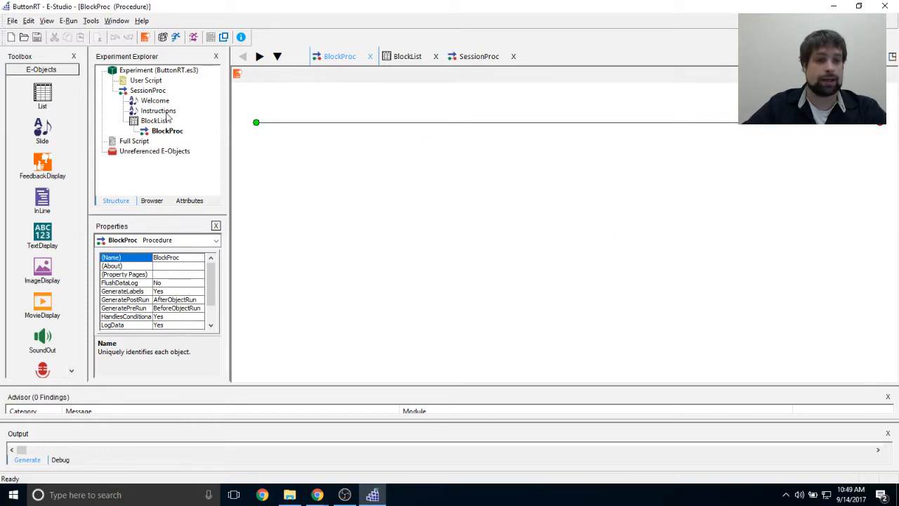
drag(36, 87, 492, 271)
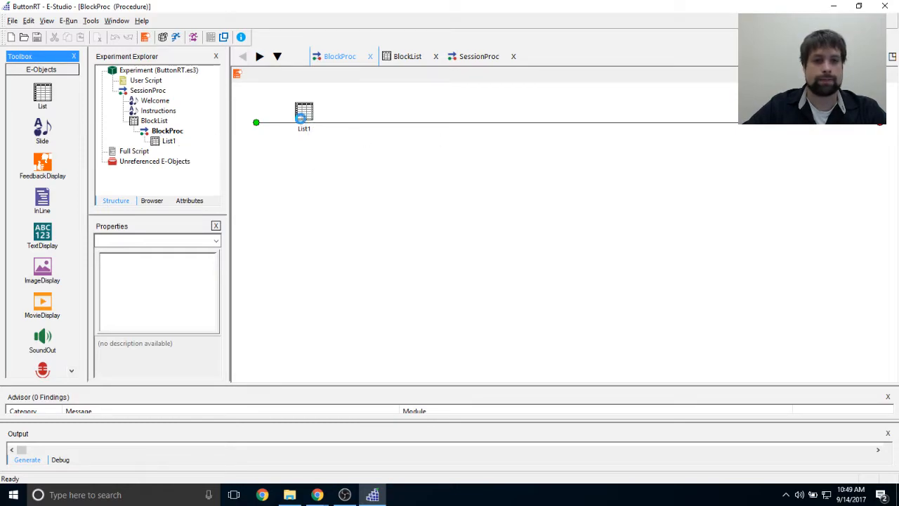
right_click(303, 121)
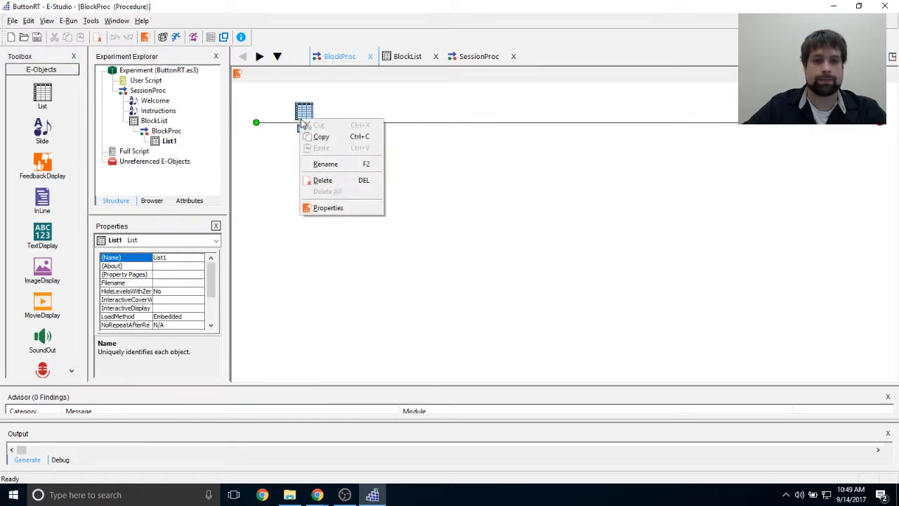
click(343, 167)
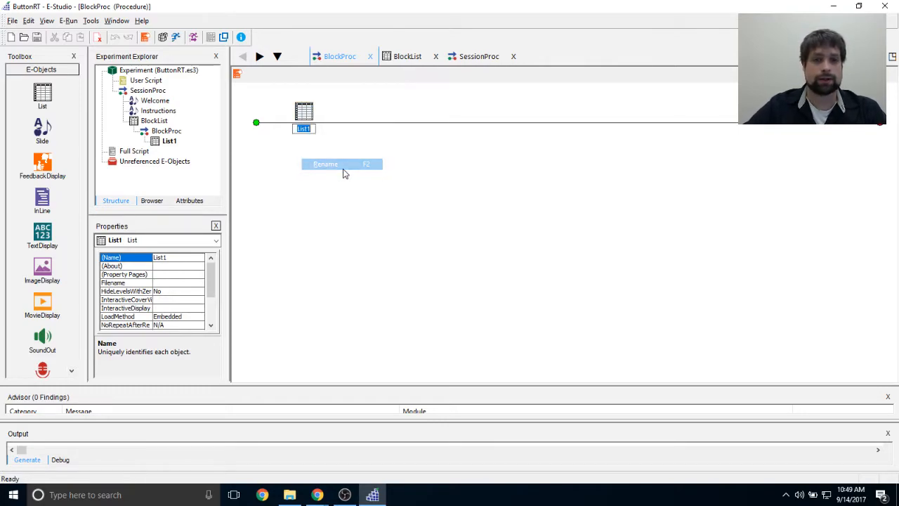
text(TrialList)
key(Return)
click(343, 174)
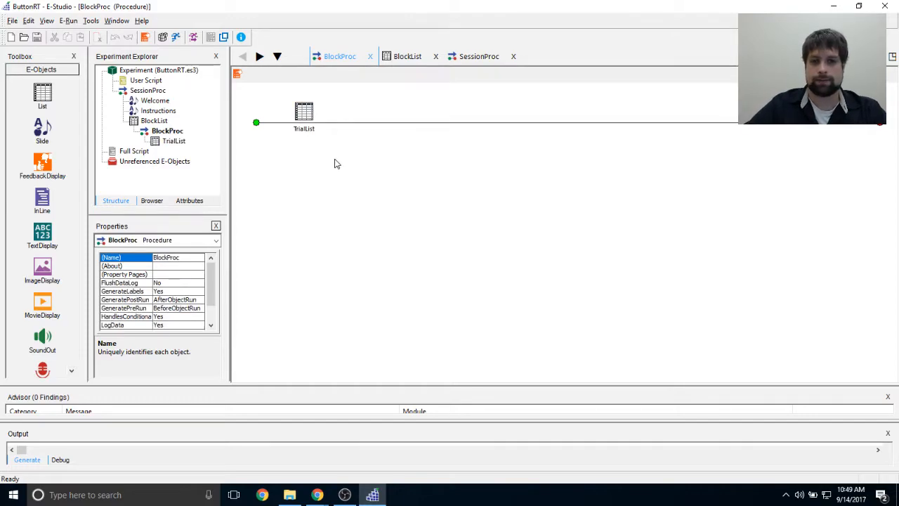
Step: Assign a new procedure named TrialProc to TrialList's first level, creating it and making it the default for new levels
double_click(302, 115)
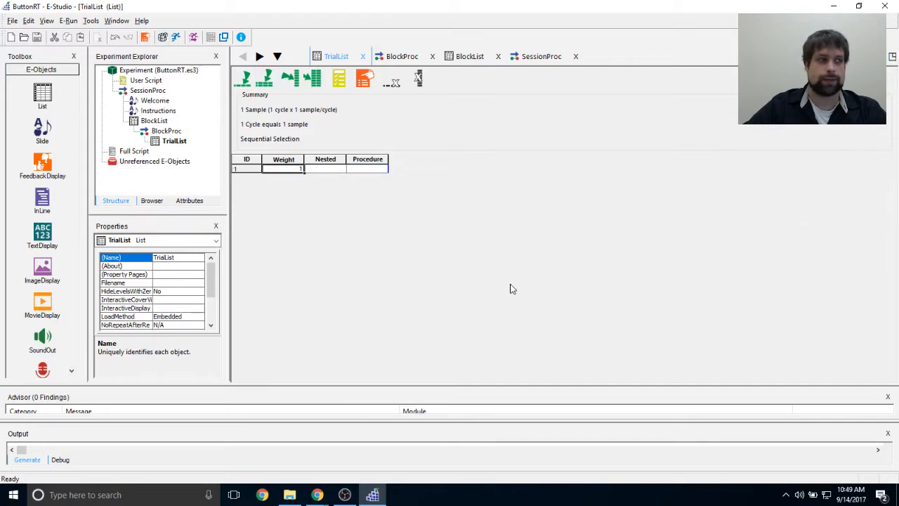
click(354, 170)
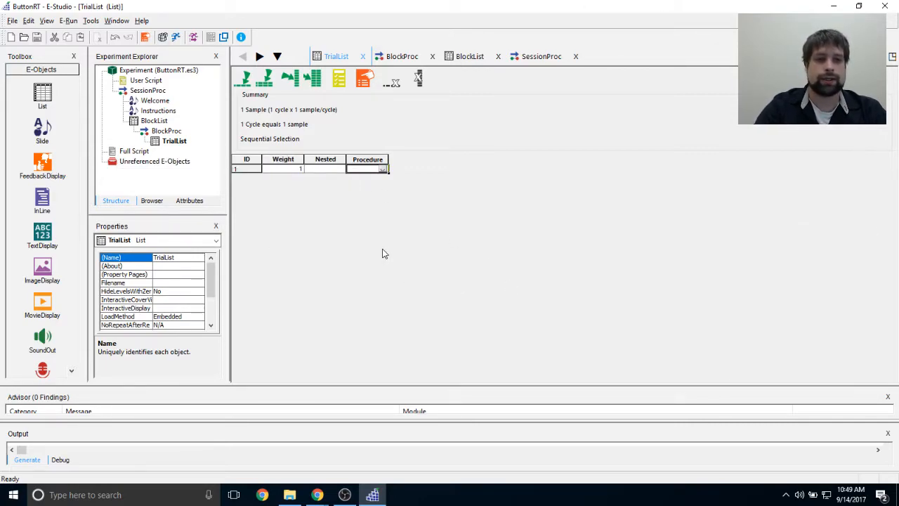
text(TrialProc)
key(Return)
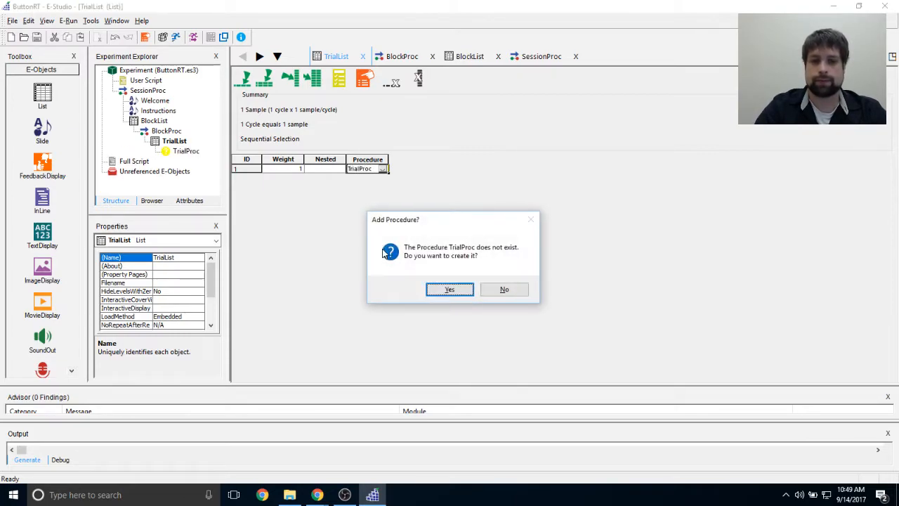
key(Return)
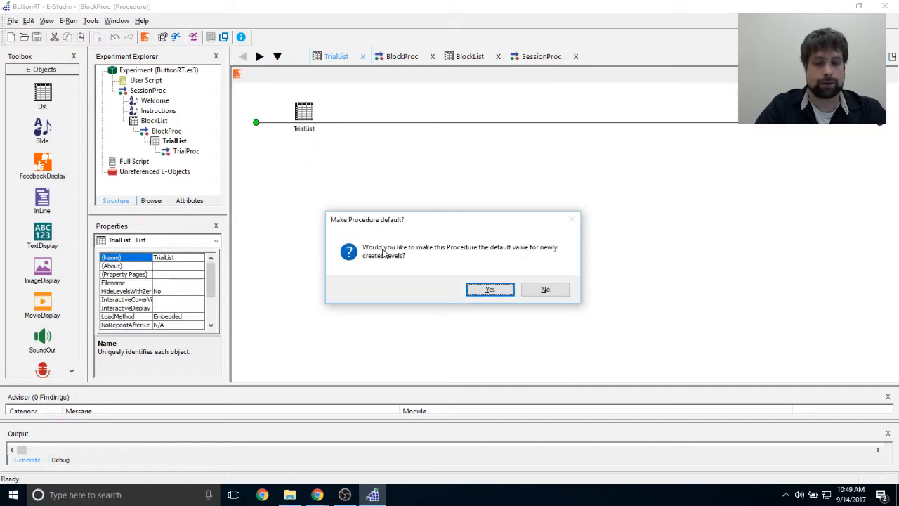
key(Return)
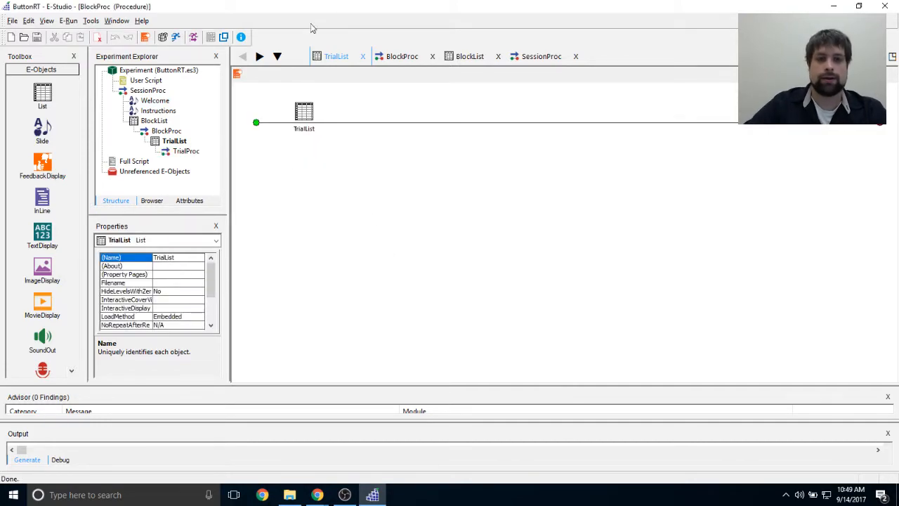
Step: Add an attribute named Stimulus to TrialList and set its value in the first level to "cat"
double_click(301, 127)
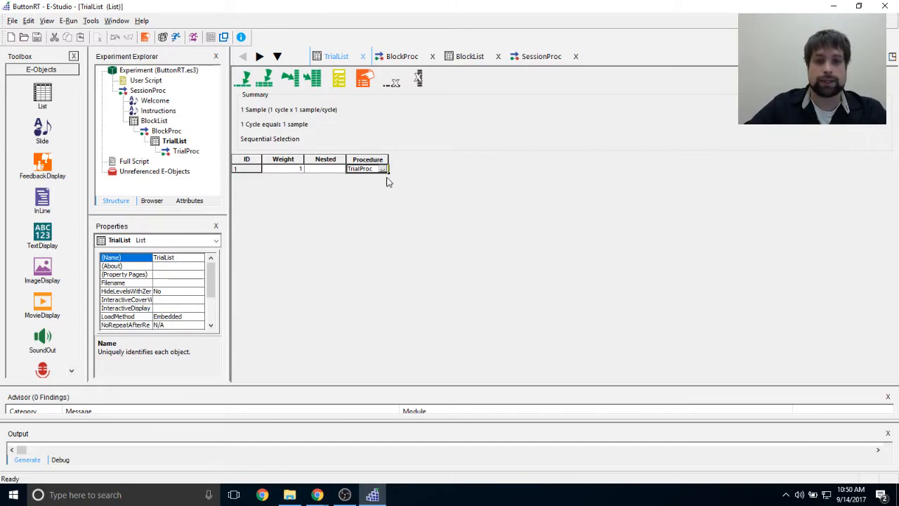
click(296, 85)
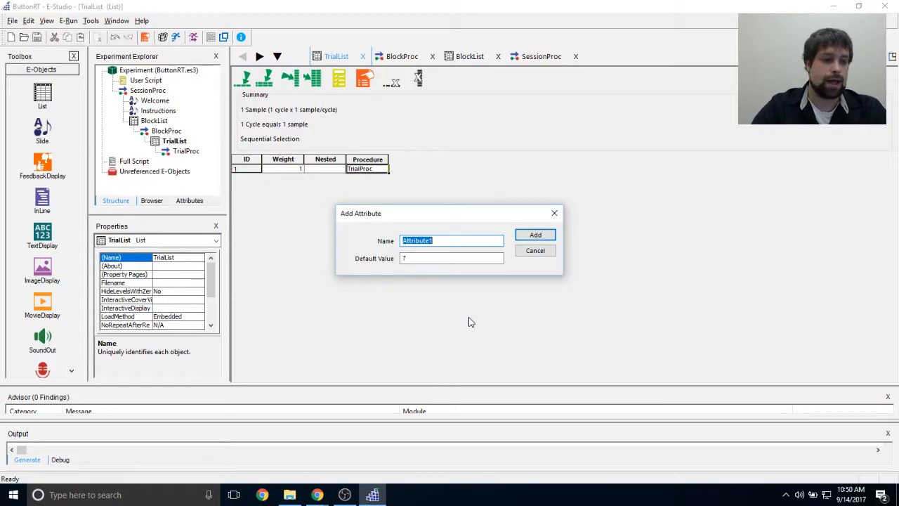
text(Stimulus)
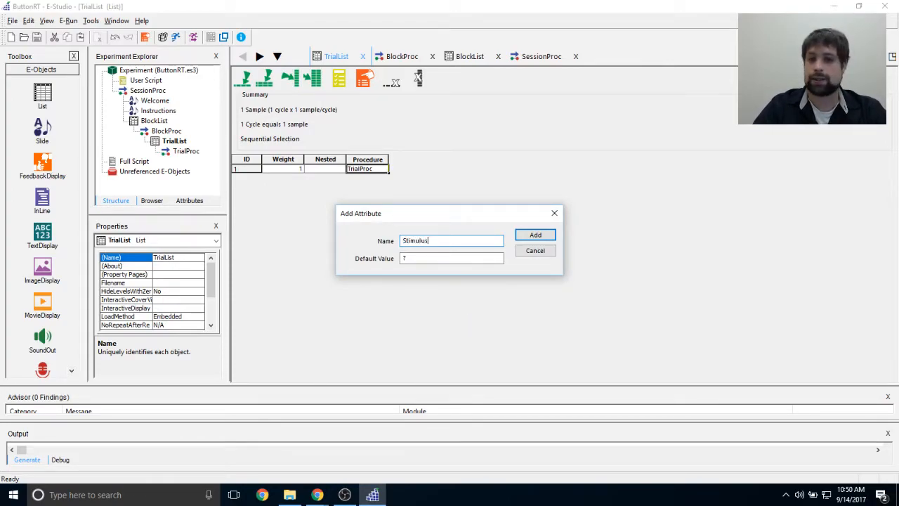
key(Return)
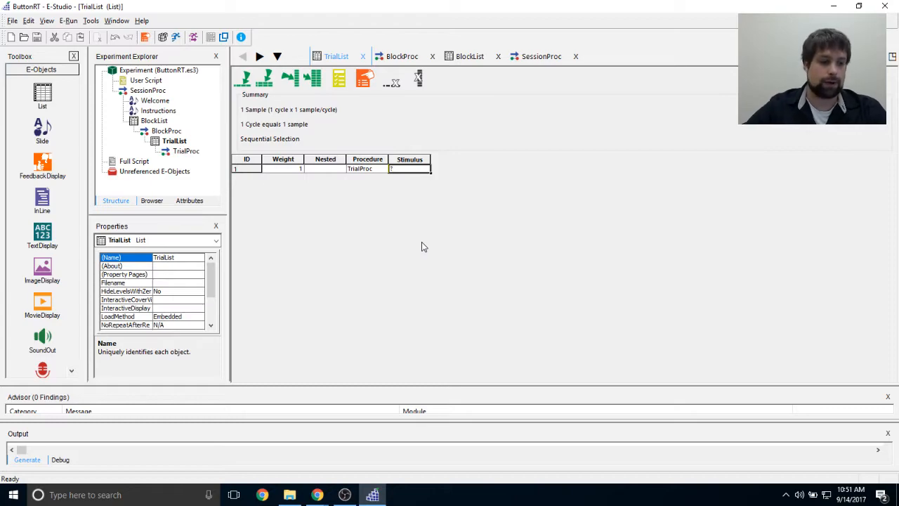
text(cat)
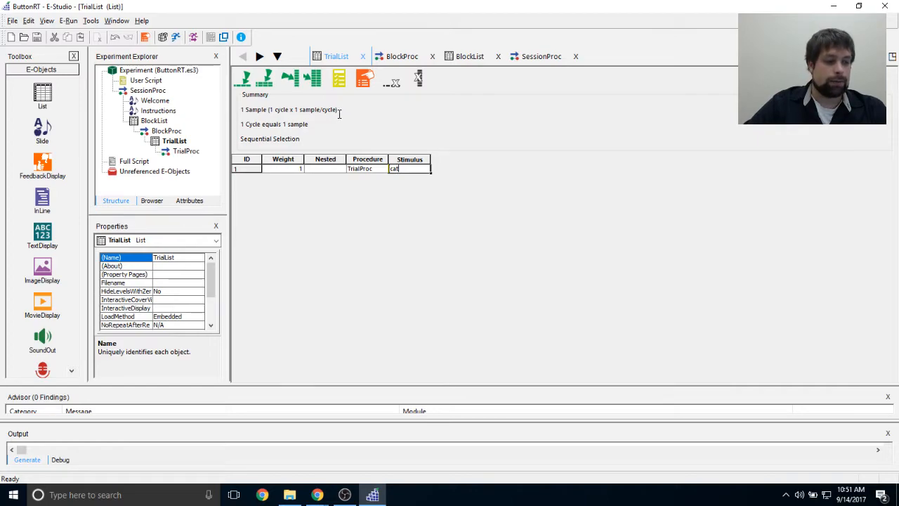
Step: Add an attribute named StimType to TrialList and set its value in the first level to "{word}"
click(294, 82)
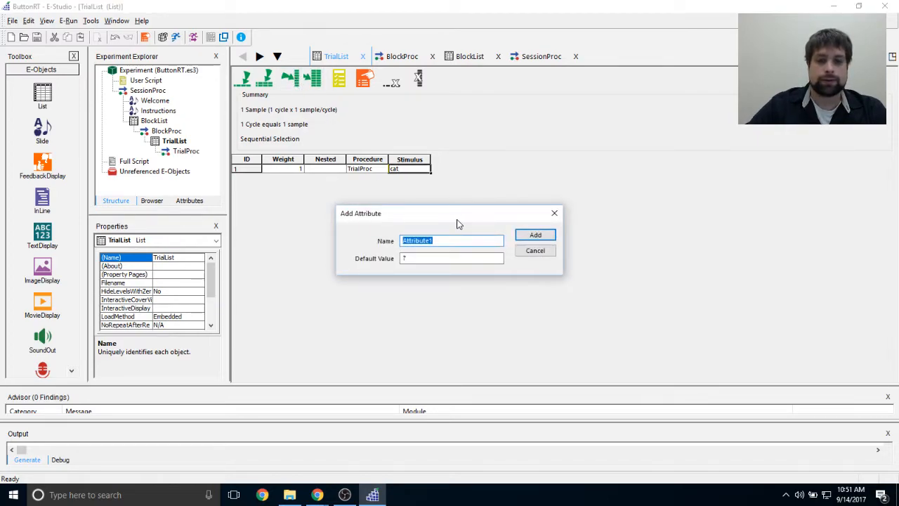
text(StimT)
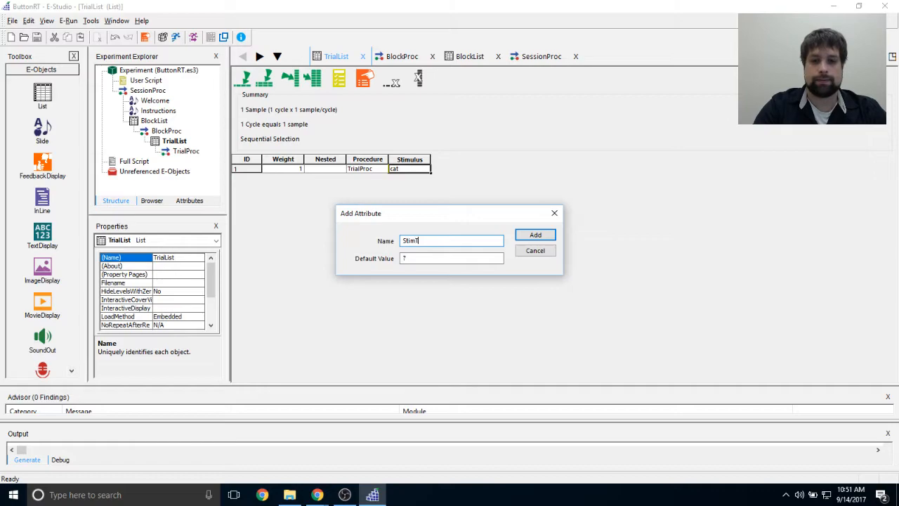
text(ype)
key(Return)
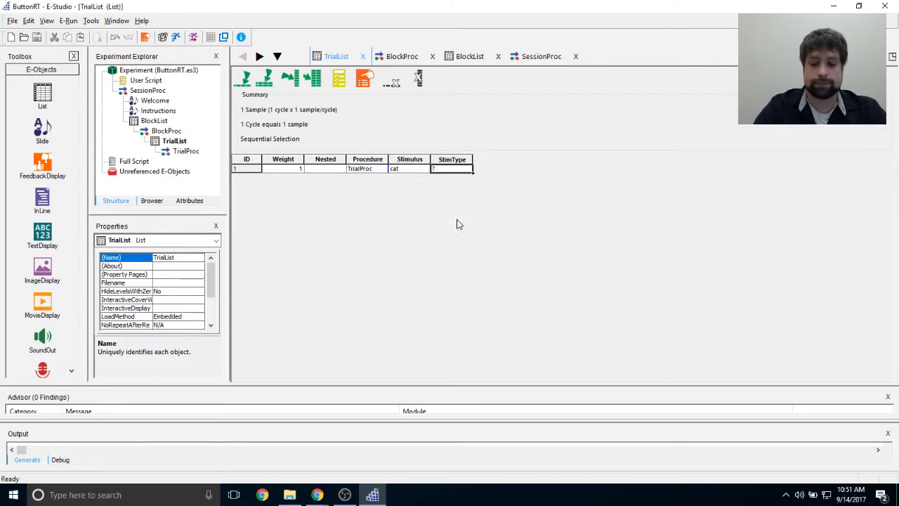
text(w)
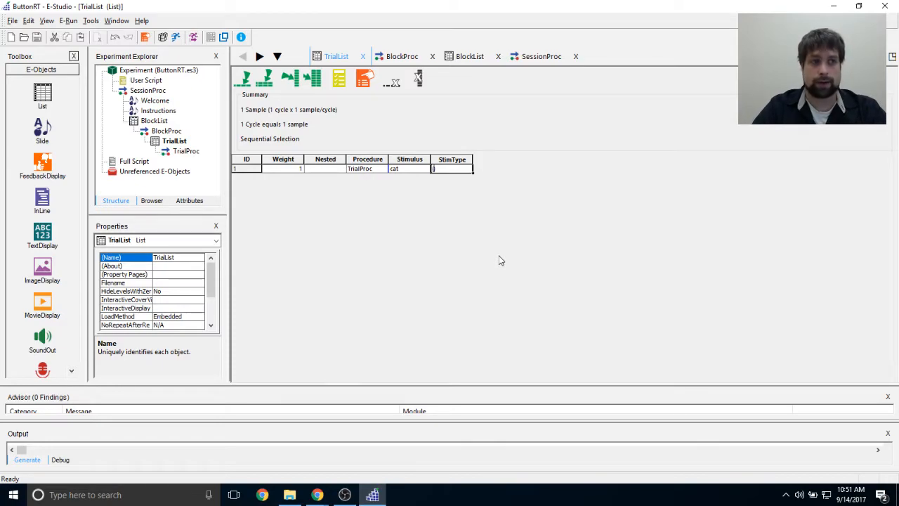
text(wrod)
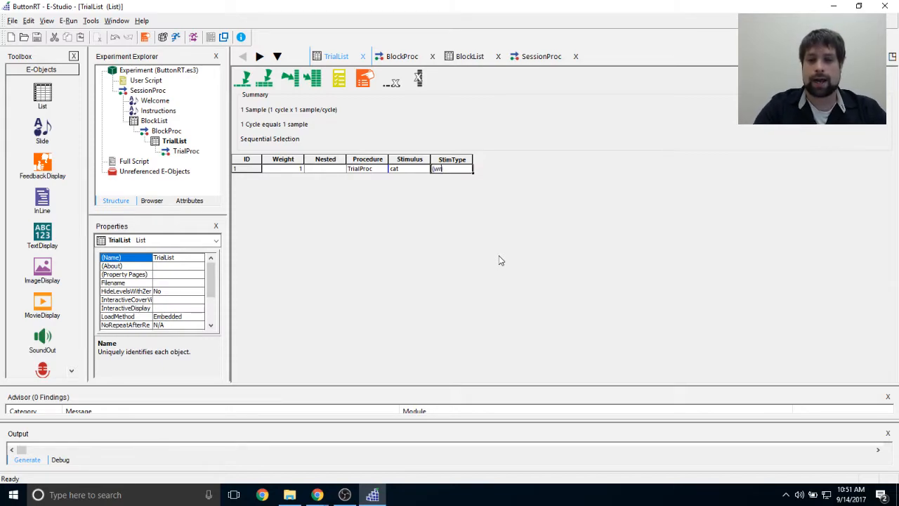
key(BackSpace)
key(BackSpace)
key(BackSpace)
text(ord)
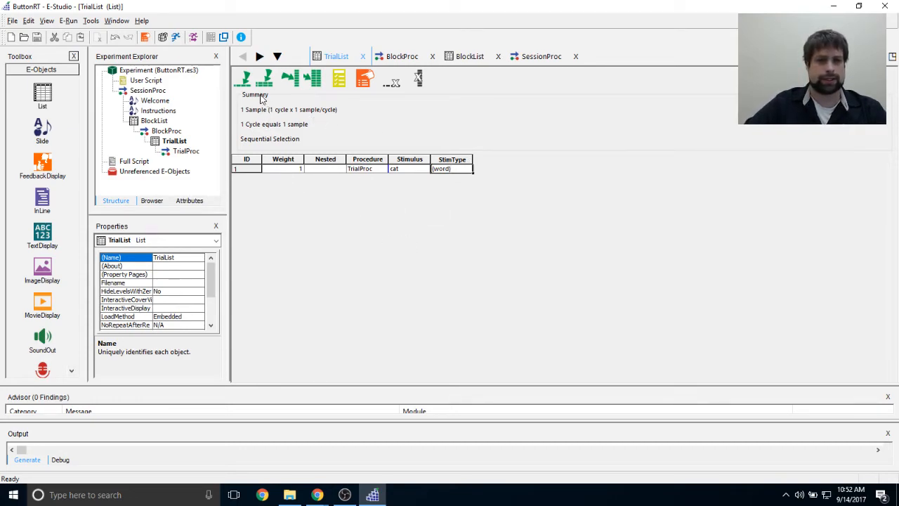
Step: Add a second level to TrialList with Stimulus "dog" and StimType "{word}"
click(246, 75)
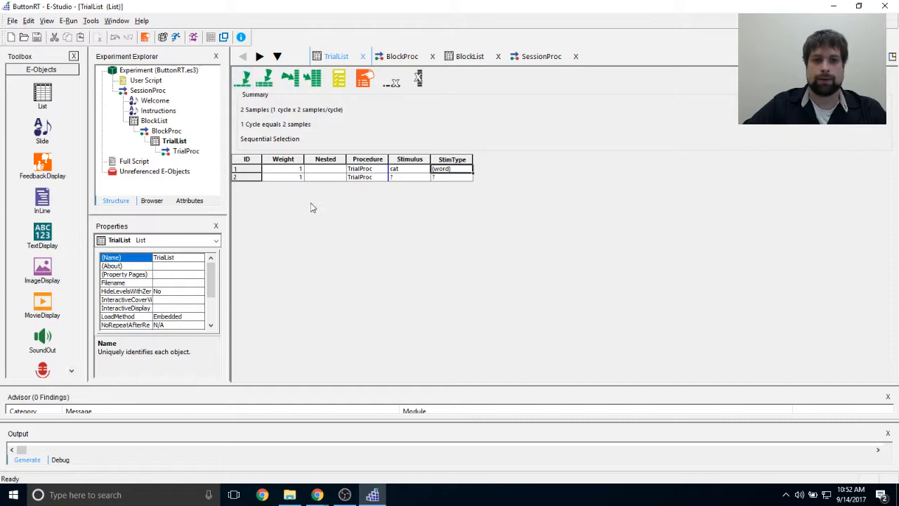
click(401, 178)
text(dog)
key(Tab)
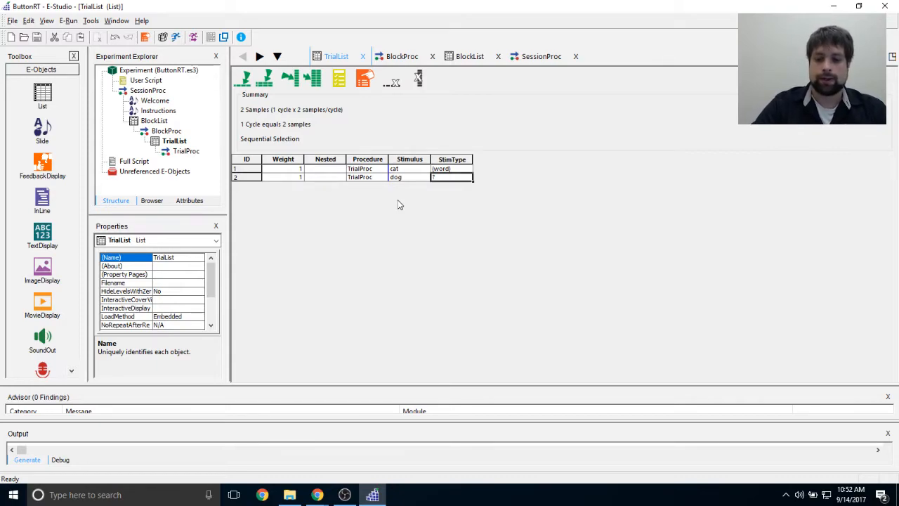
text({word})
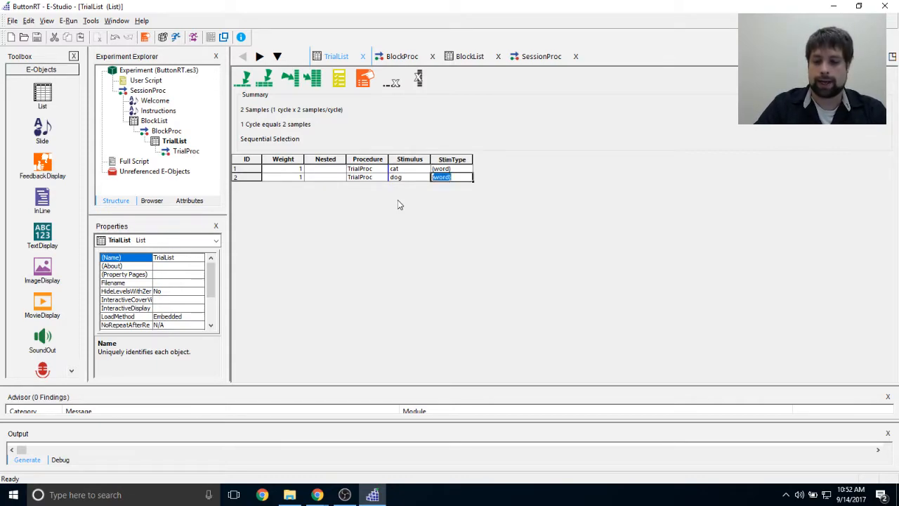
key(Return)
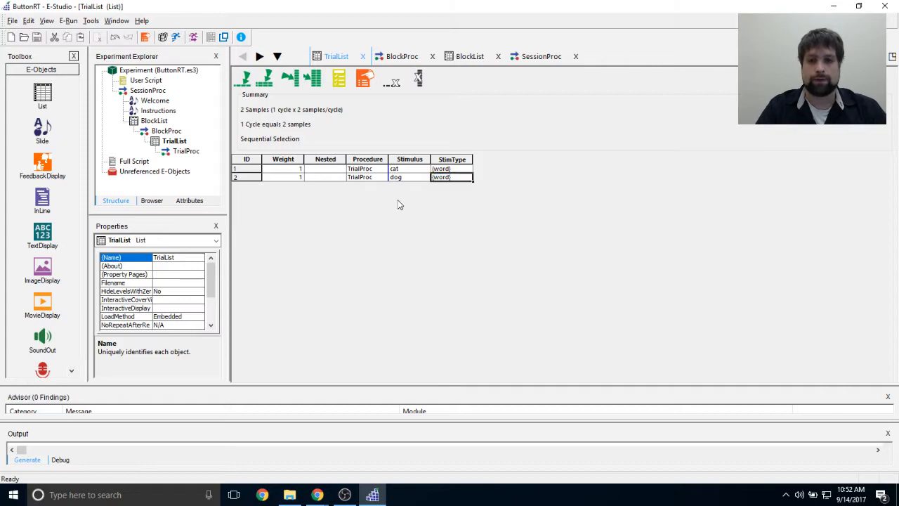
click(451, 178)
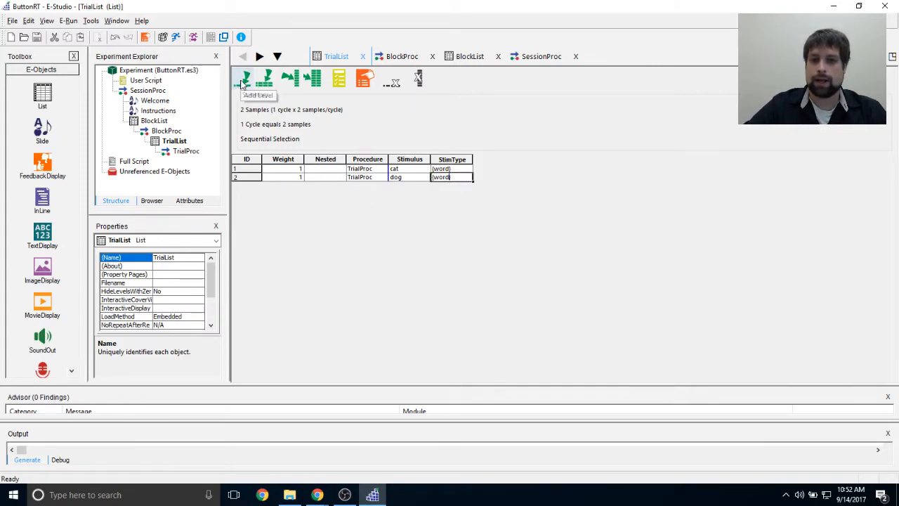
Step: Add a third level to TrialList with Stimulus "jep" and StimType "{nonword}"
click(244, 79)
click(406, 185)
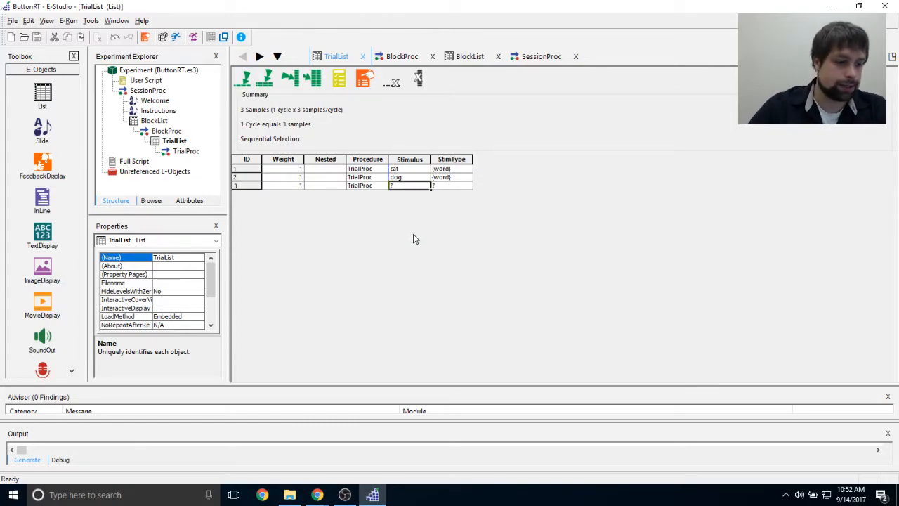
text(jpe)
key(BackSpace)
key(BackSpace)
text(ep)
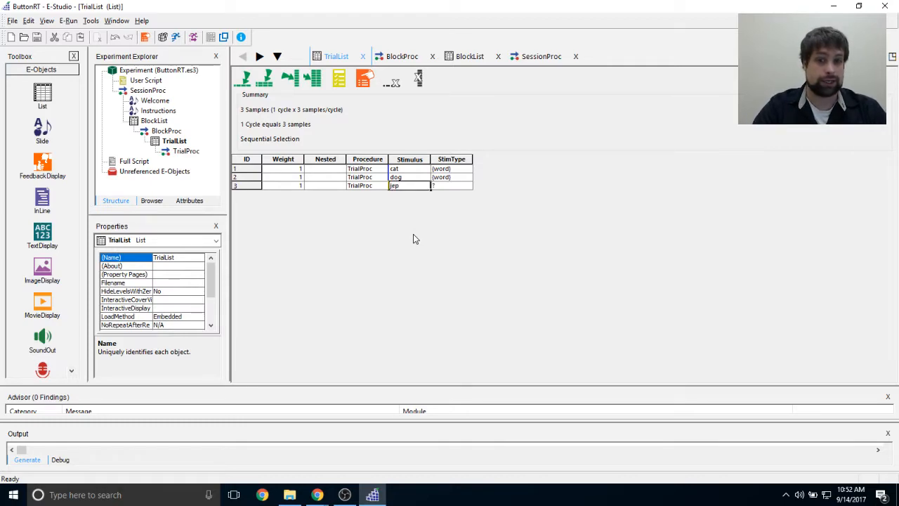
key(Tab)
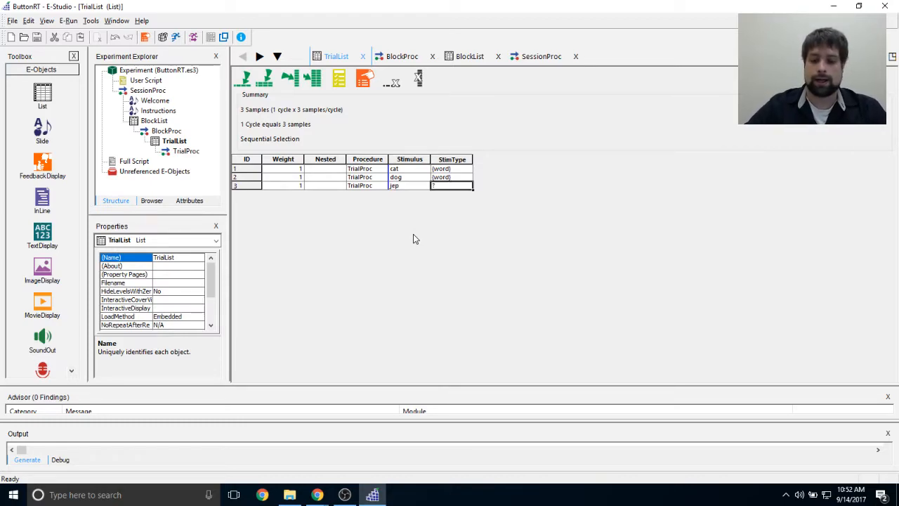
text({nonword)
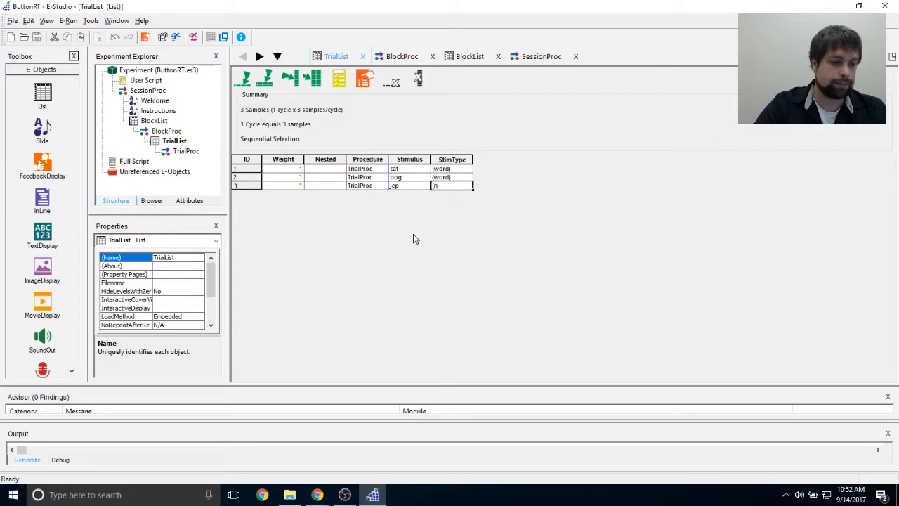
text(})
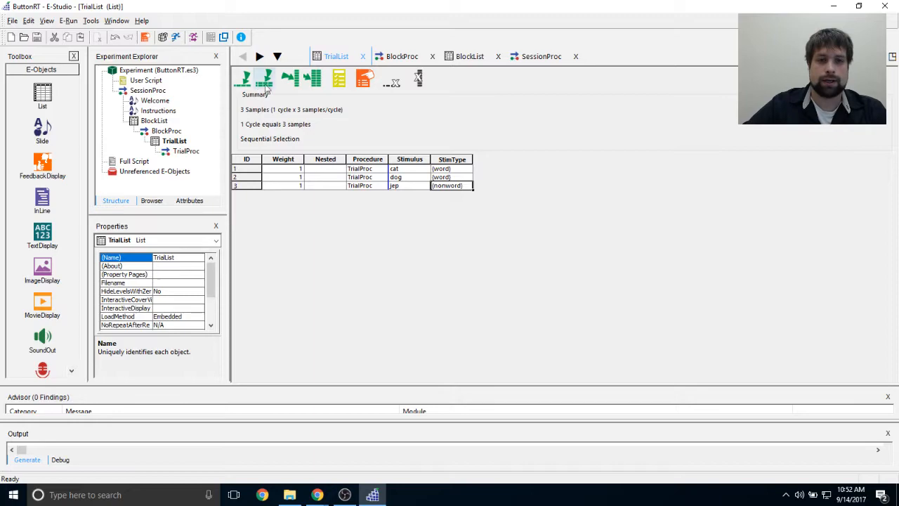
Step: Add a fourth level to TrialList with Stimulus "huk" and StimType "{nonword}"
click(394, 194)
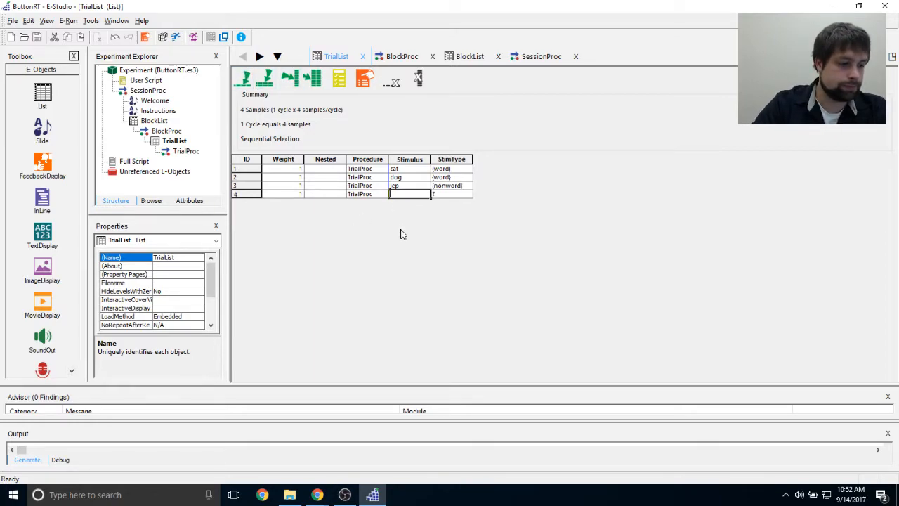
key(Tab)
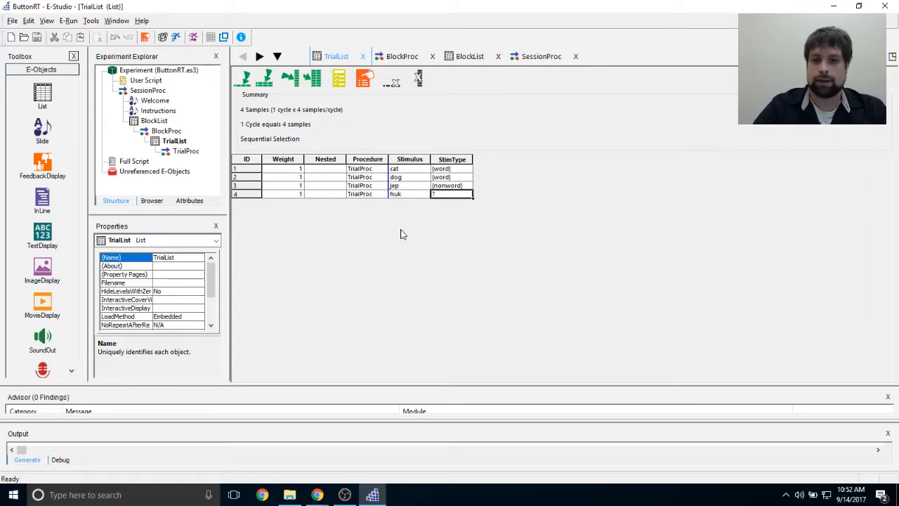
text({nonword})
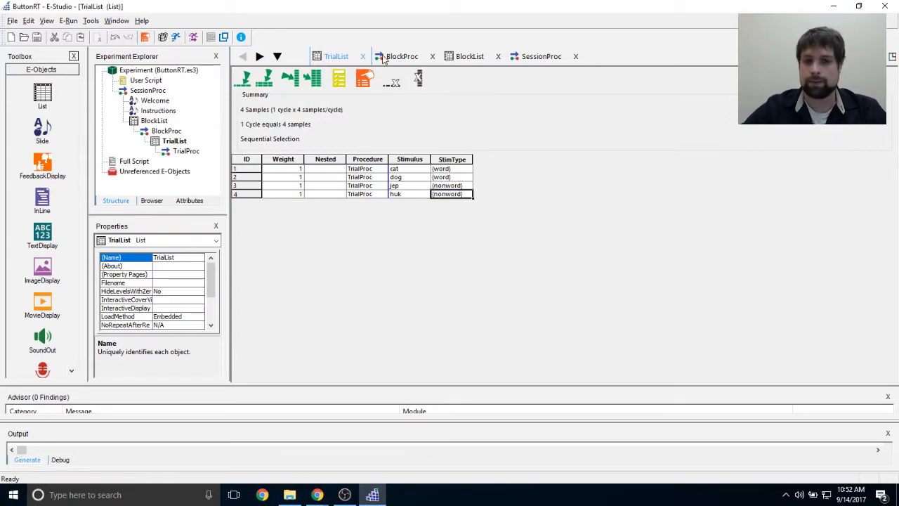
drag(410, 169, 413, 195)
click(413, 171)
drag(460, 169, 466, 194)
click(466, 170)
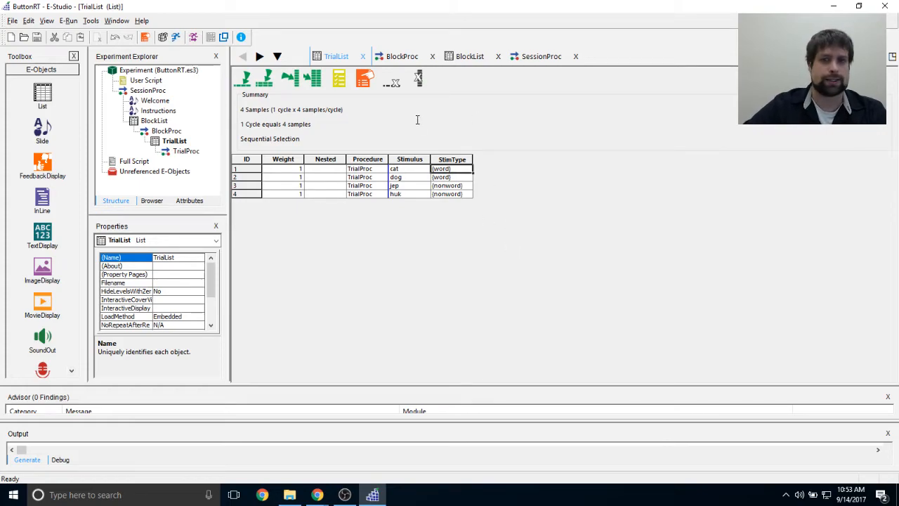
drag(240, 138, 309, 140)
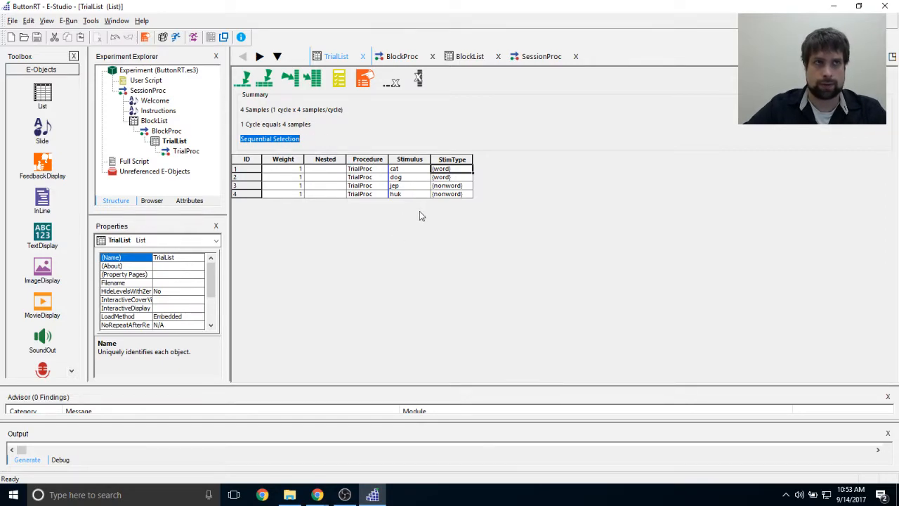
click(358, 115)
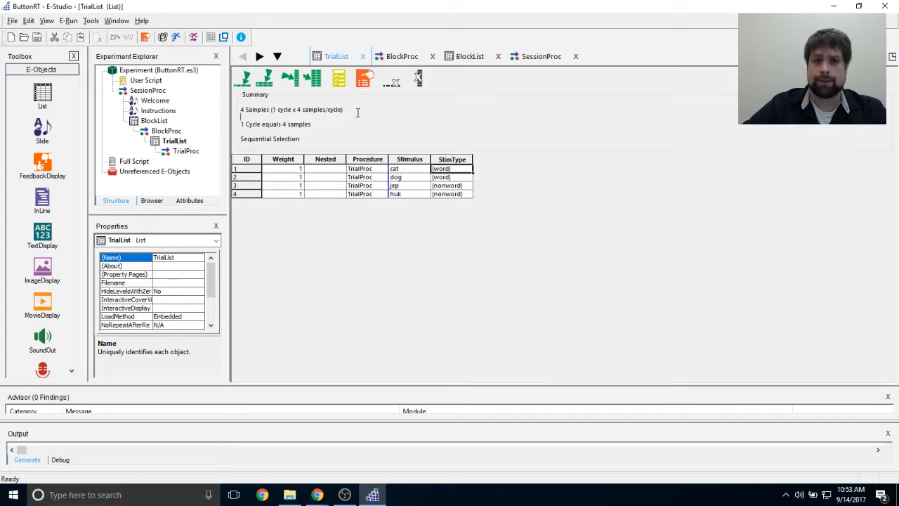
Step: Open the properties of TrialList and move the dialog clear of the list summary and level table
click(364, 82)
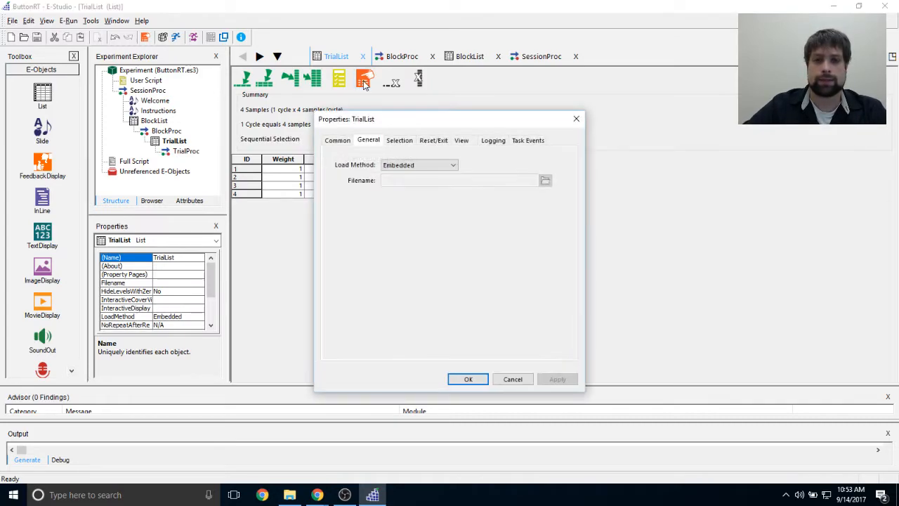
mouse_move(401, 121)
mouse_down()
mouse_move(423, 106)
mouse_move(498, 96)
mouse_move(398, 119)
mouse_up()
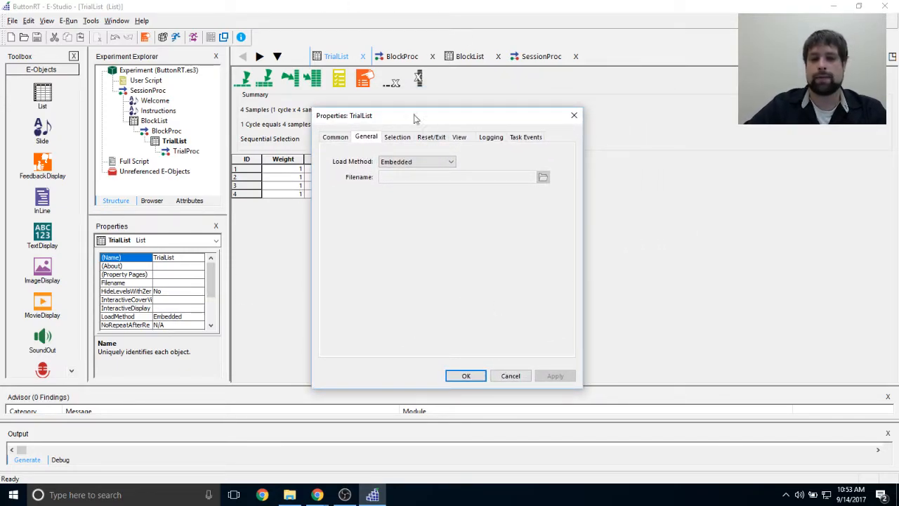
drag(393, 121, 537, 69)
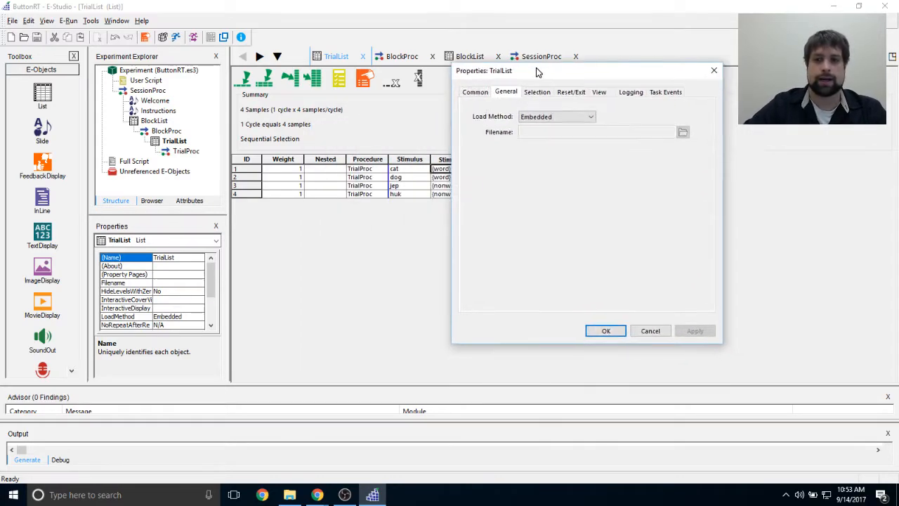
Step: Try the File load method for TrialList and browse for a list file, restoring the Embedded load method
click(567, 118)
click(568, 124)
drag(542, 74, 517, 72)
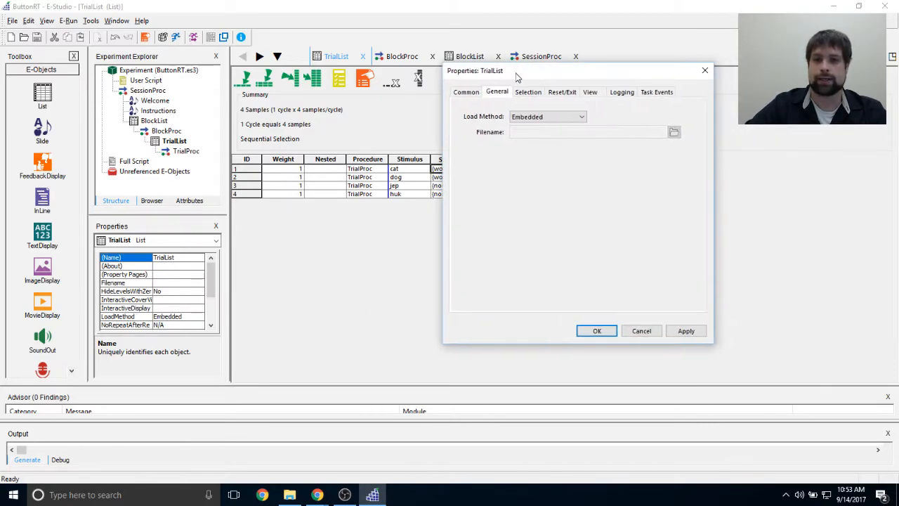
click(540, 118)
click(541, 134)
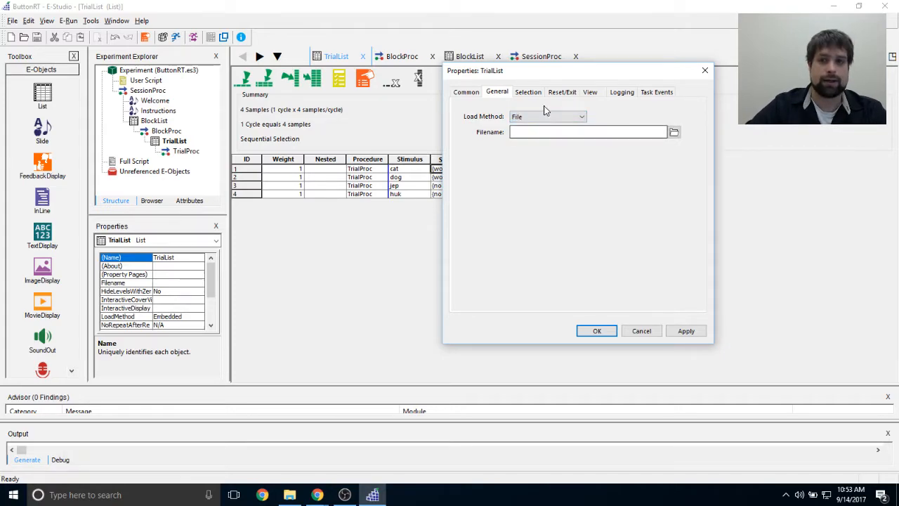
click(673, 133)
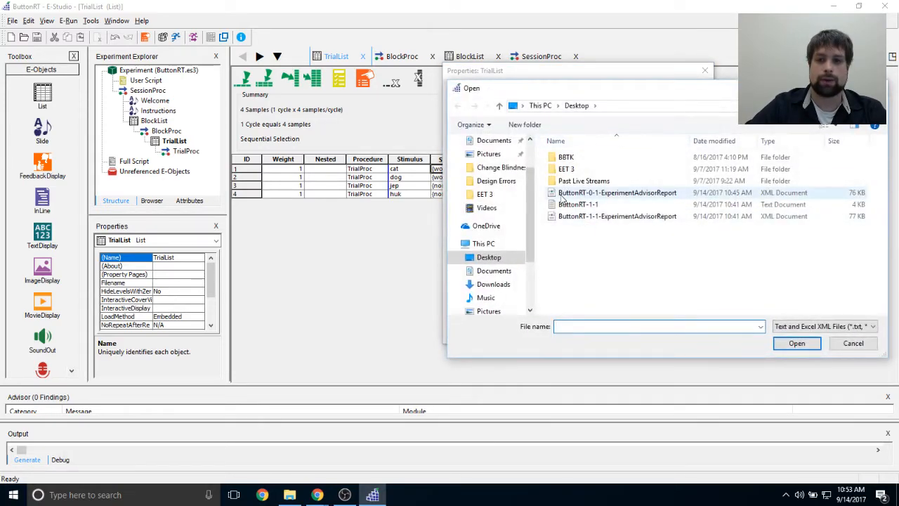
key(Escape)
click(572, 117)
click(537, 125)
click(685, 331)
Step: Set TrialList's selection order to Random and apply the change
click(533, 98)
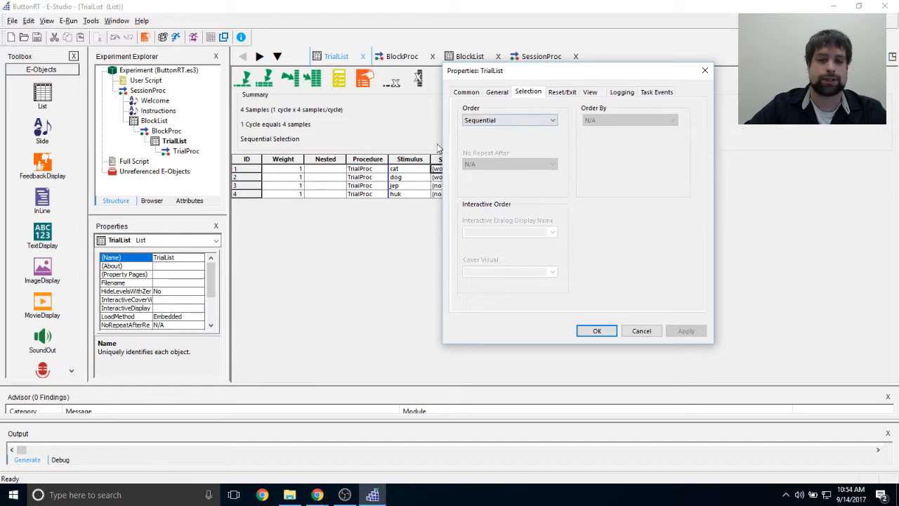
click(525, 124)
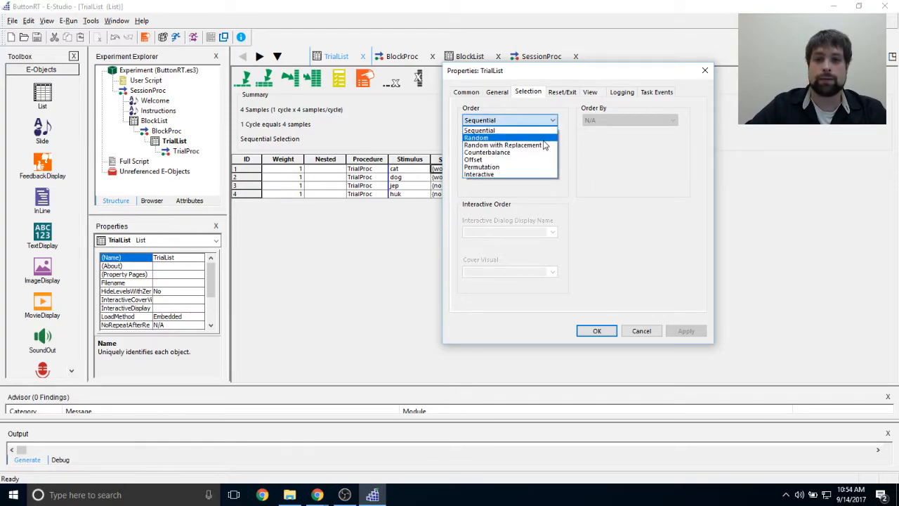
click(506, 137)
click(686, 330)
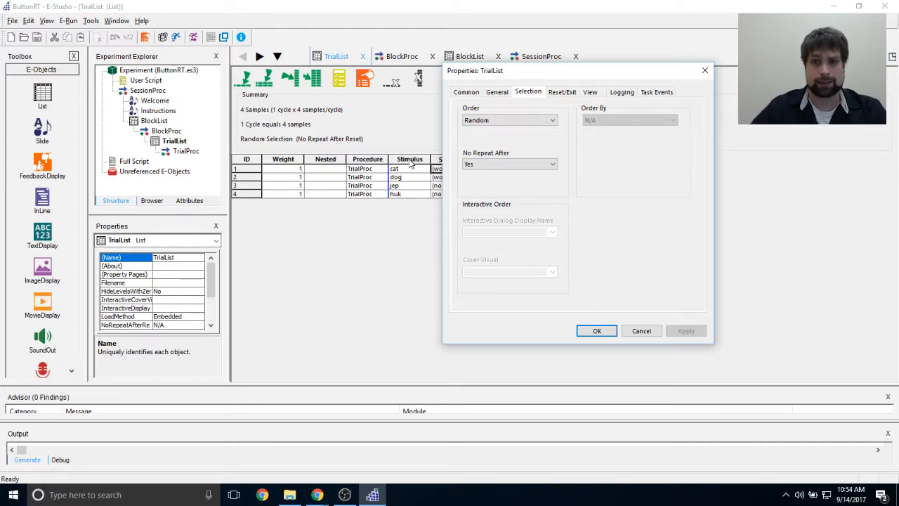
Step: Set TrialList to exit after 2 cycles and apply the change
click(562, 92)
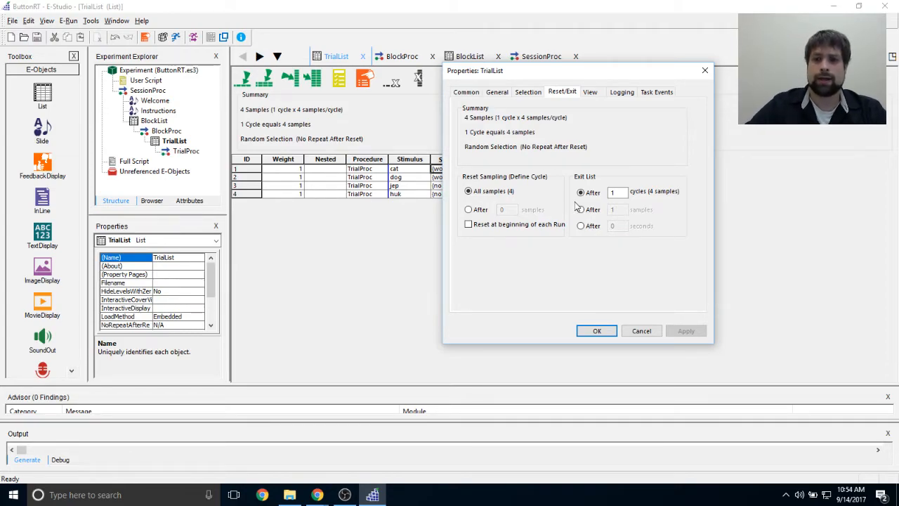
drag(539, 65, 569, 75)
double_click(613, 197)
text(1)
key(BackSpace)
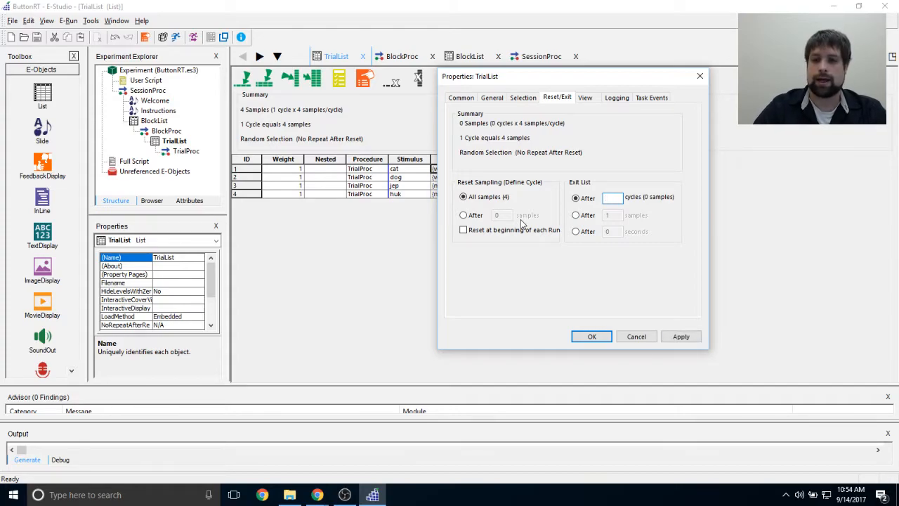
text(2)
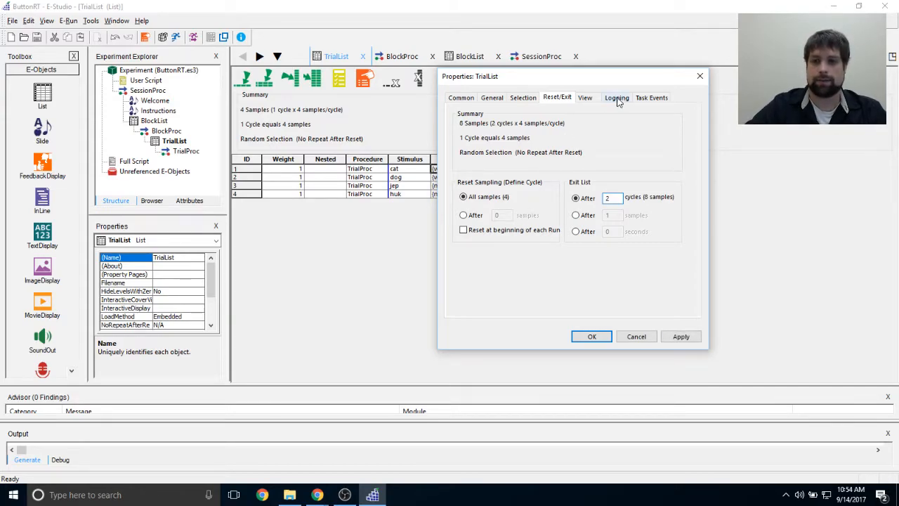
click(681, 337)
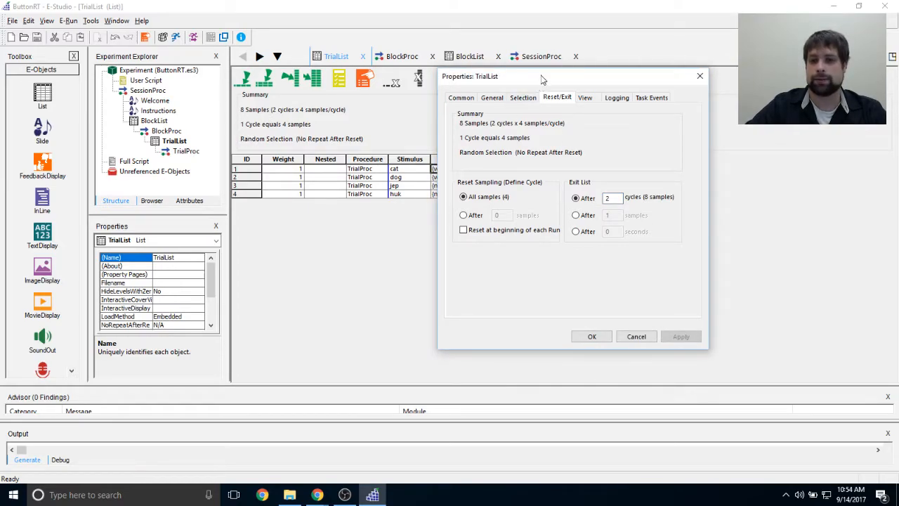
Step: Try 3 and 4 exit cycles for TrialList, restore 2 cycles and apply
drag(540, 76, 547, 77)
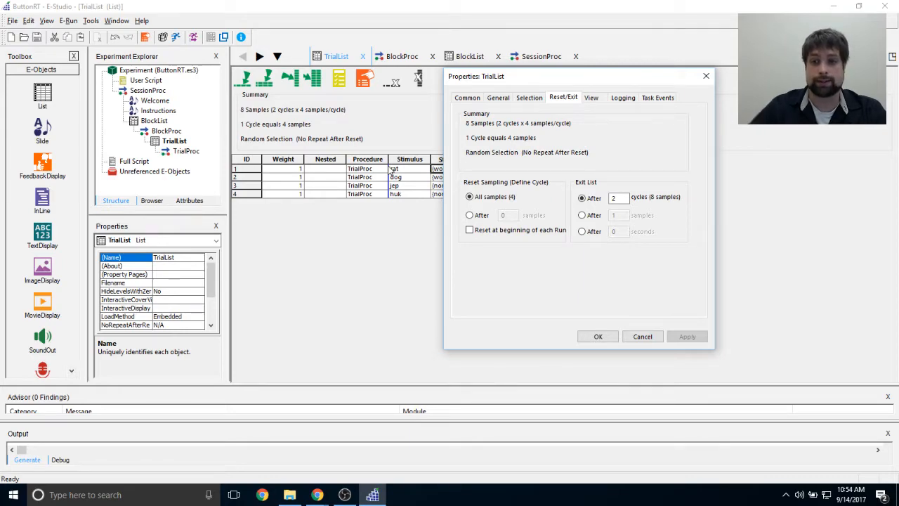
double_click(619, 199)
text(3)
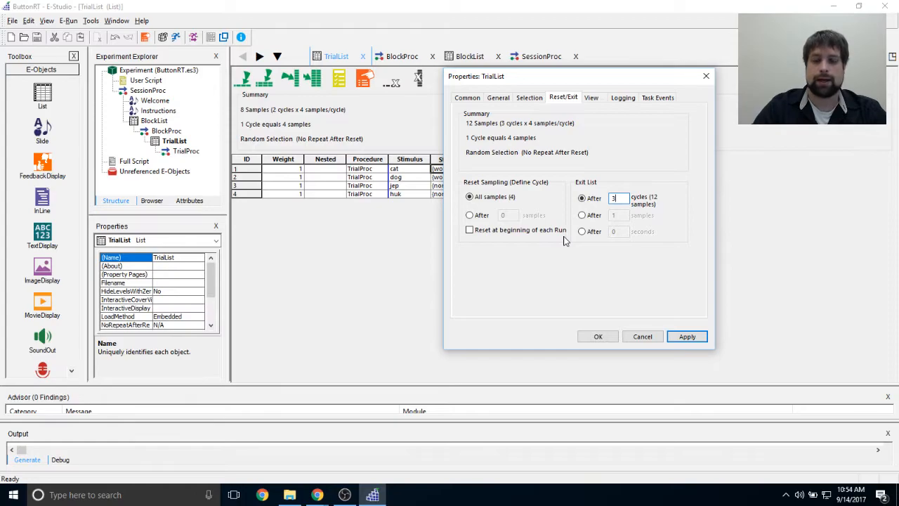
key(BackSpace)
text(4)
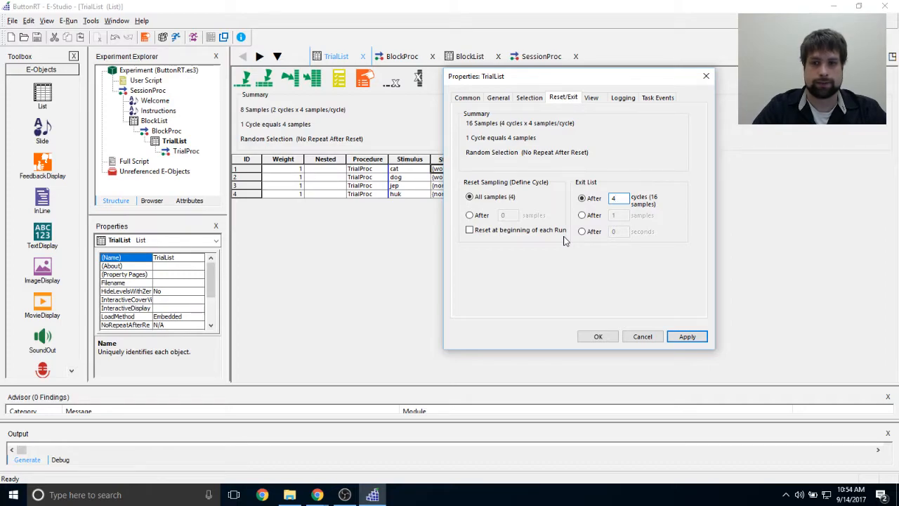
key(BackSpace)
text(2)
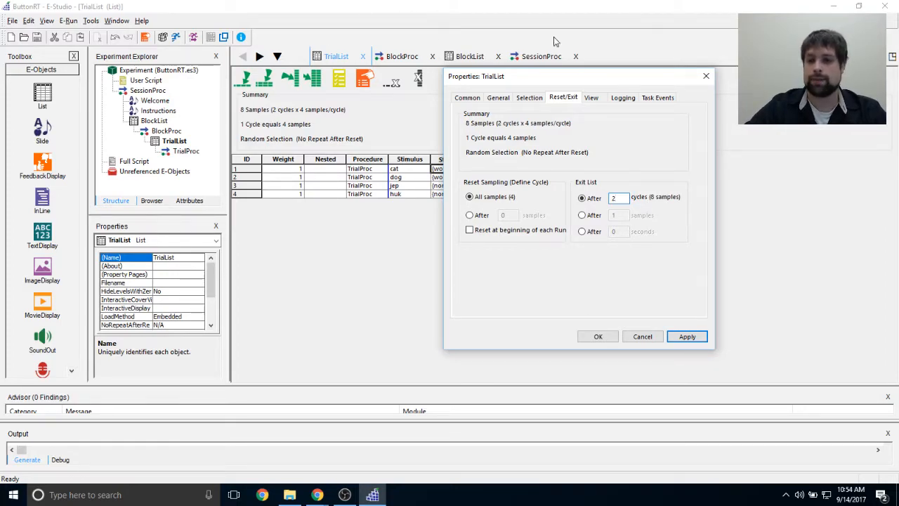
click(692, 335)
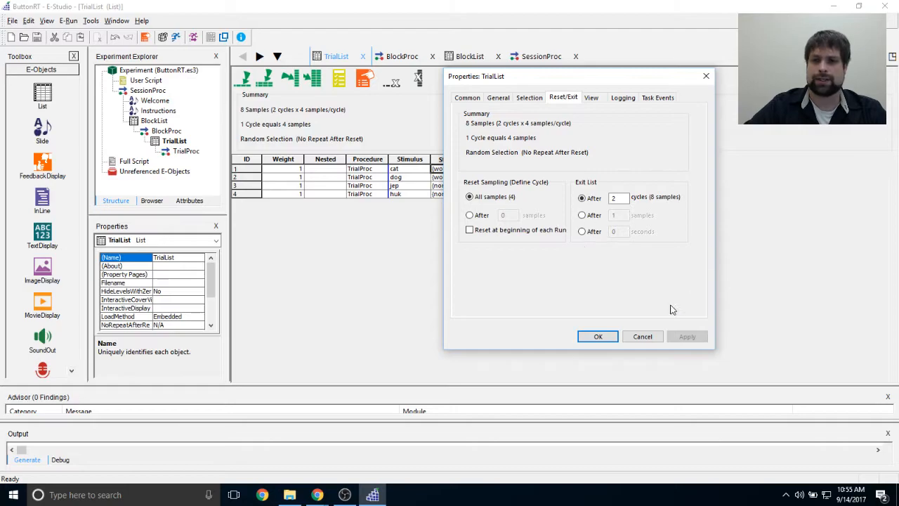
Step: Review TrialList's No Repeat After options and cycle settings, keeping No Repeat After at Yes, and accept the properties
click(529, 99)
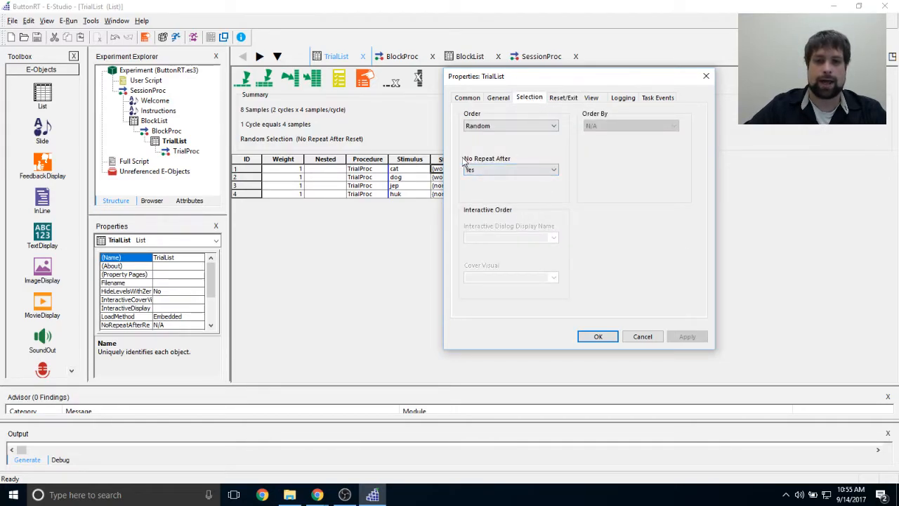
click(537, 171)
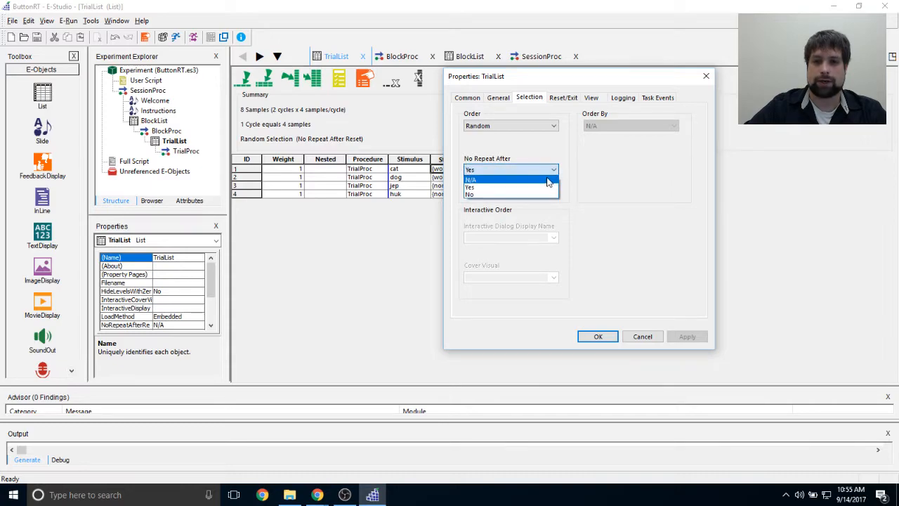
click(549, 180)
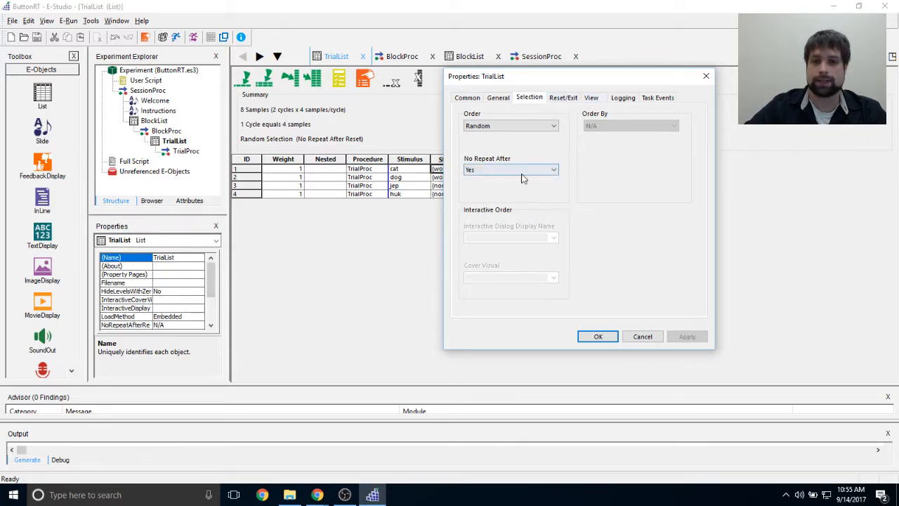
click(569, 101)
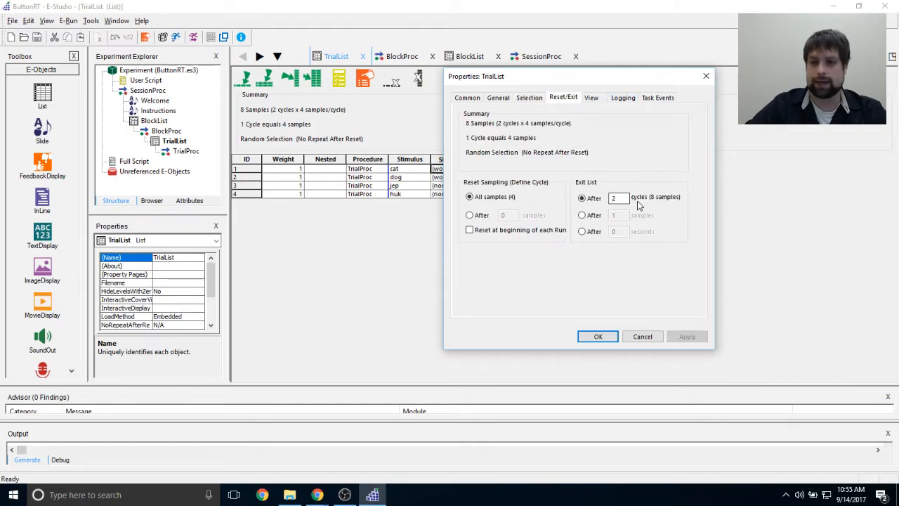
drag(571, 80, 700, 71)
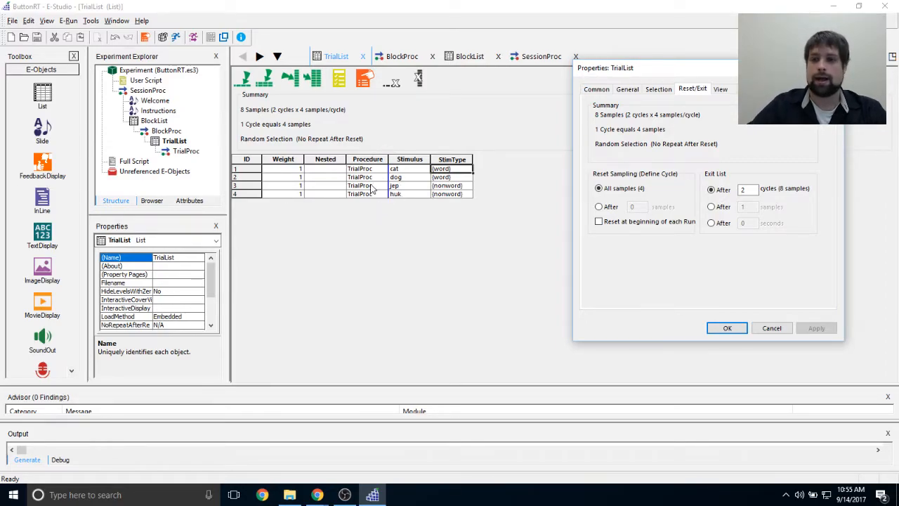
click(656, 89)
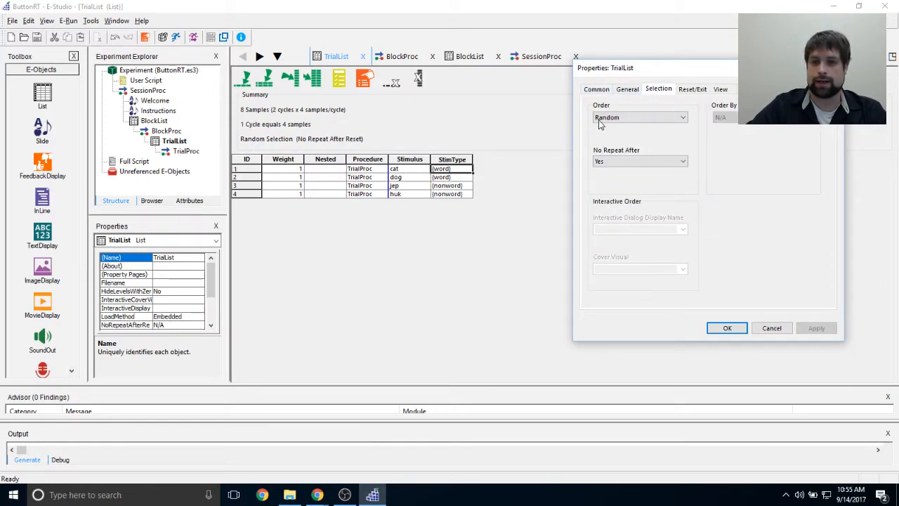
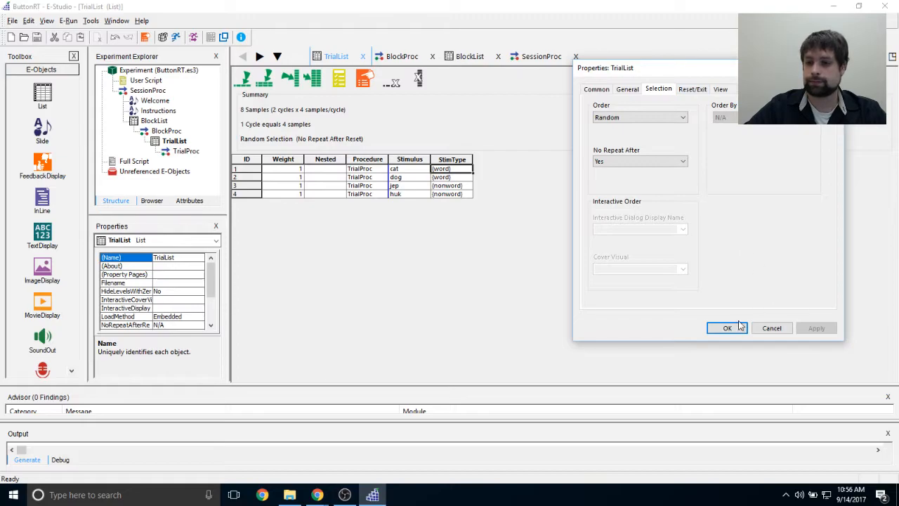
drag(707, 80, 553, 80)
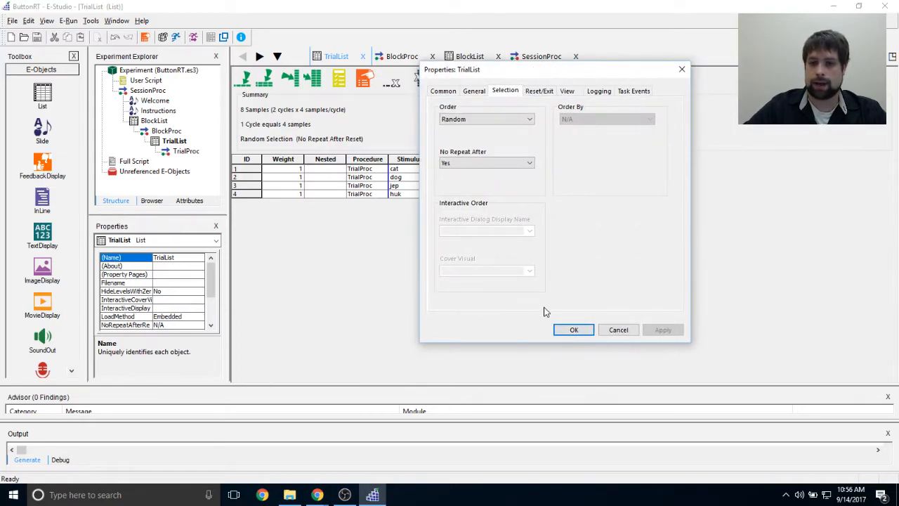
click(573, 328)
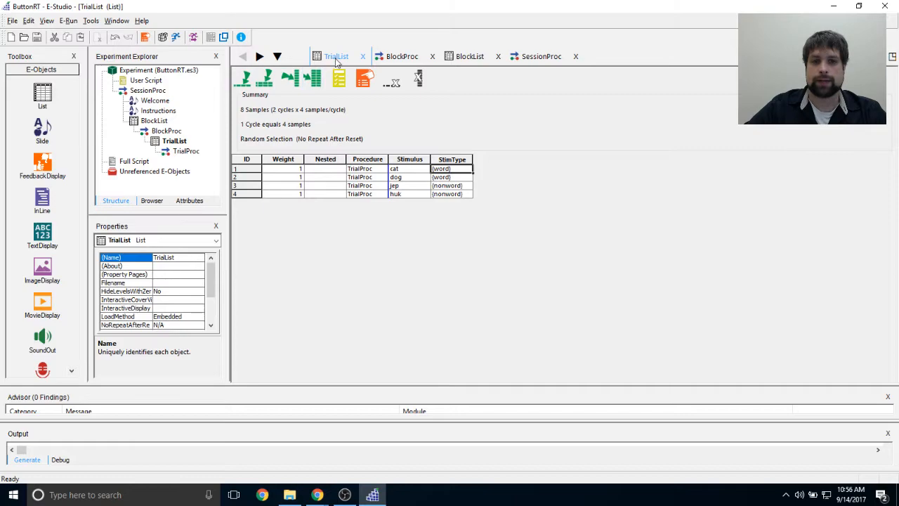
Step: Close all open object windows and open the empty TrialProc procedure
click(401, 56)
click(469, 56)
click(542, 56)
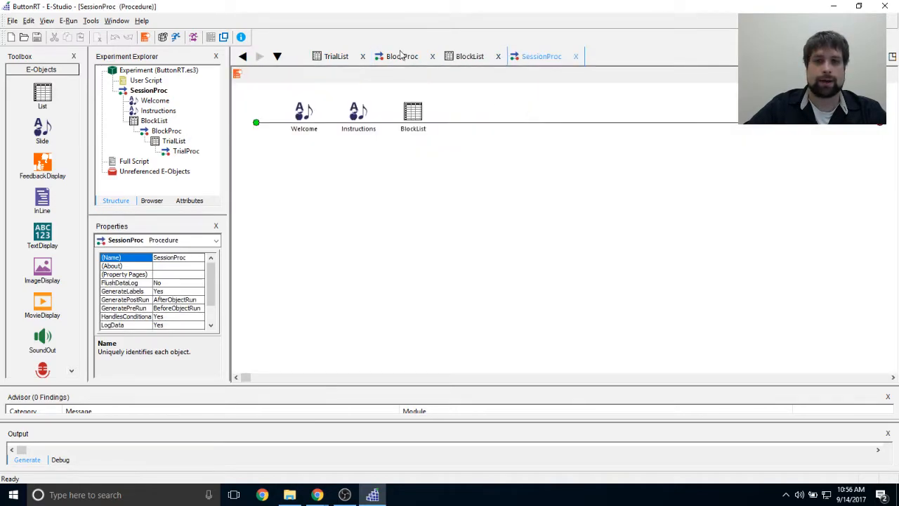
click(401, 56)
click(333, 56)
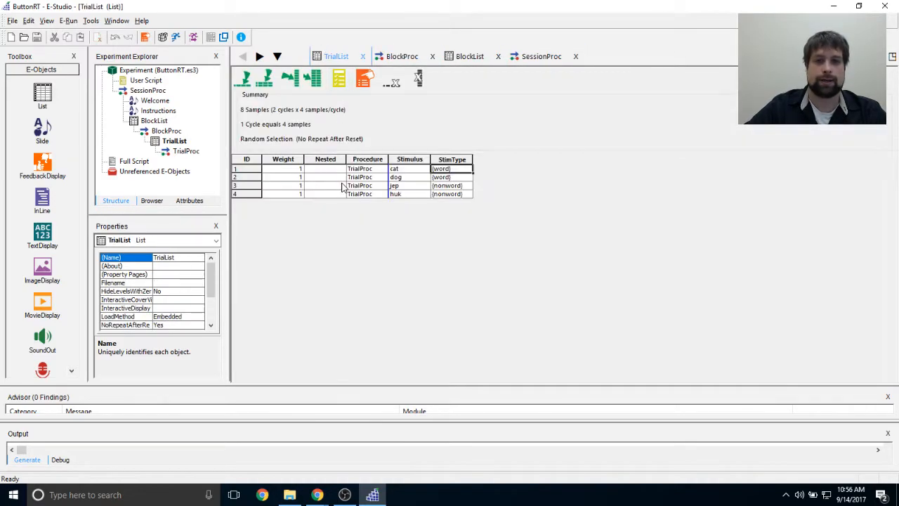
click(117, 20)
click(129, 72)
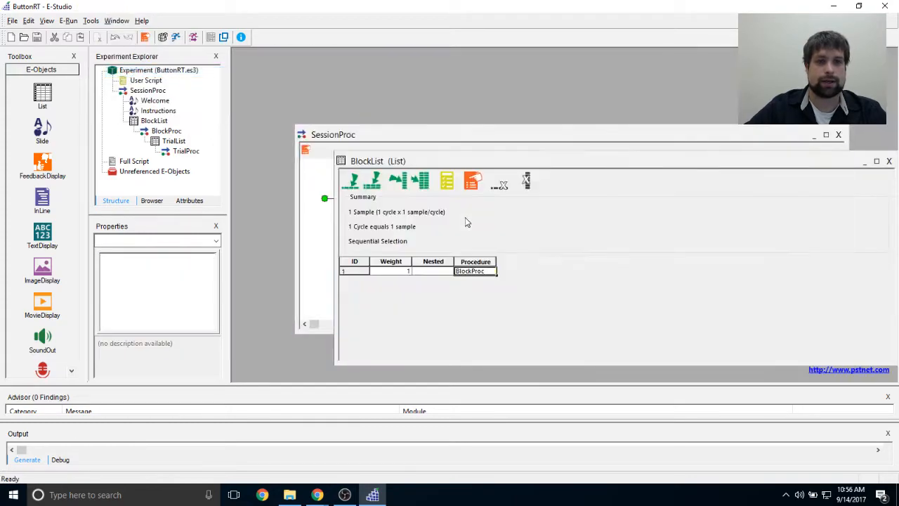
double_click(186, 151)
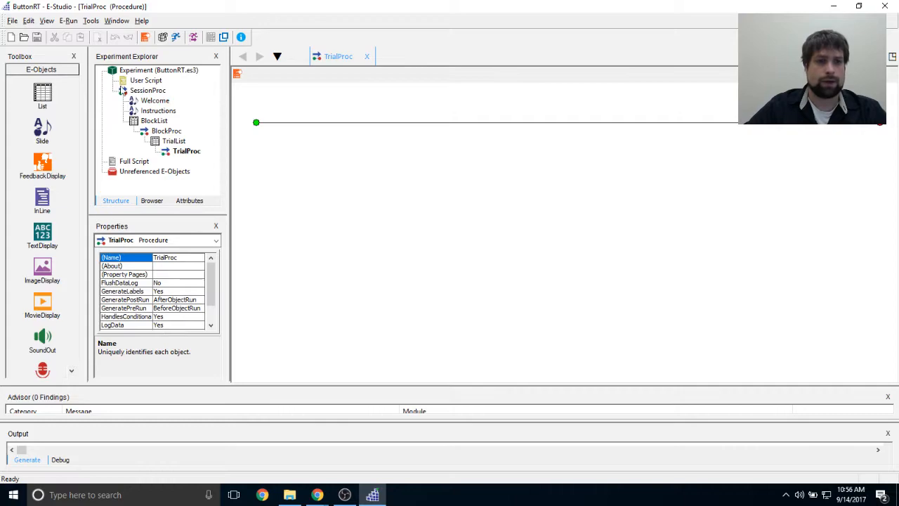
Step: Add a TextDisplay object to the TrialProc timeline and rename it Fixation
mouse_move(145, 127)
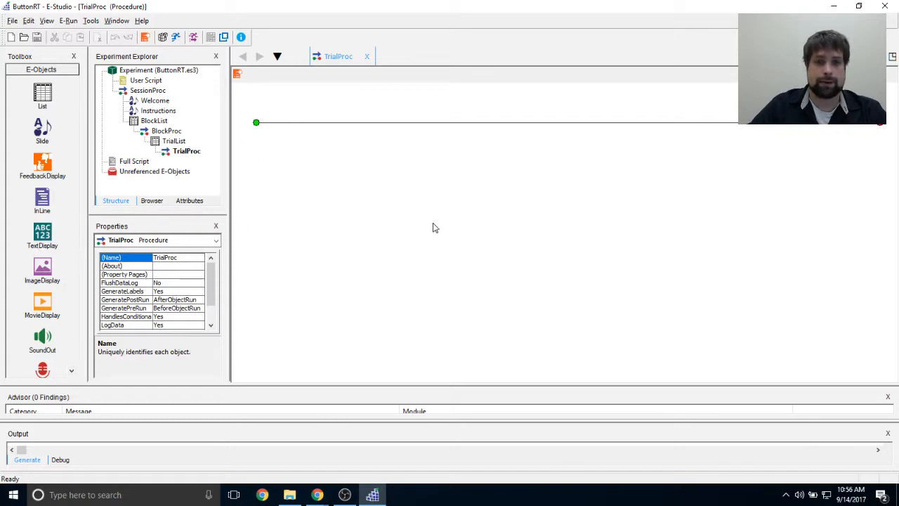
drag(46, 226, 449, 224)
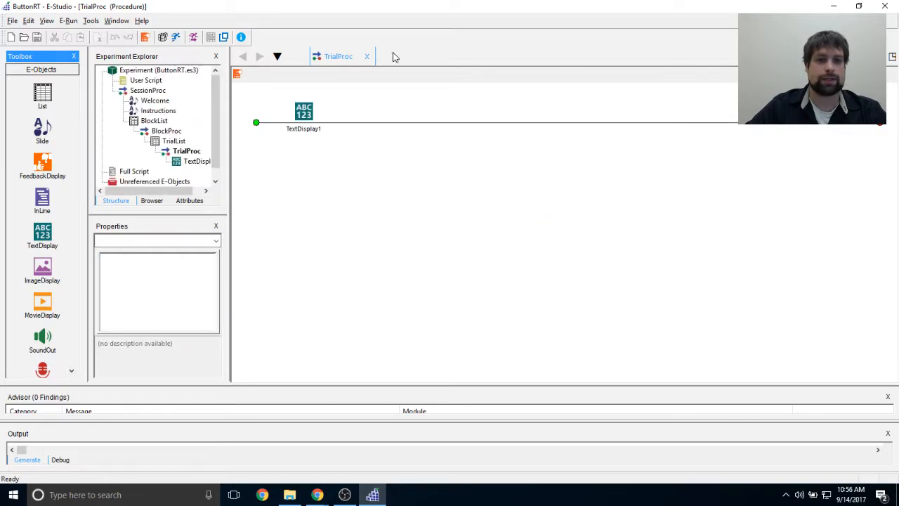
right_click(304, 113)
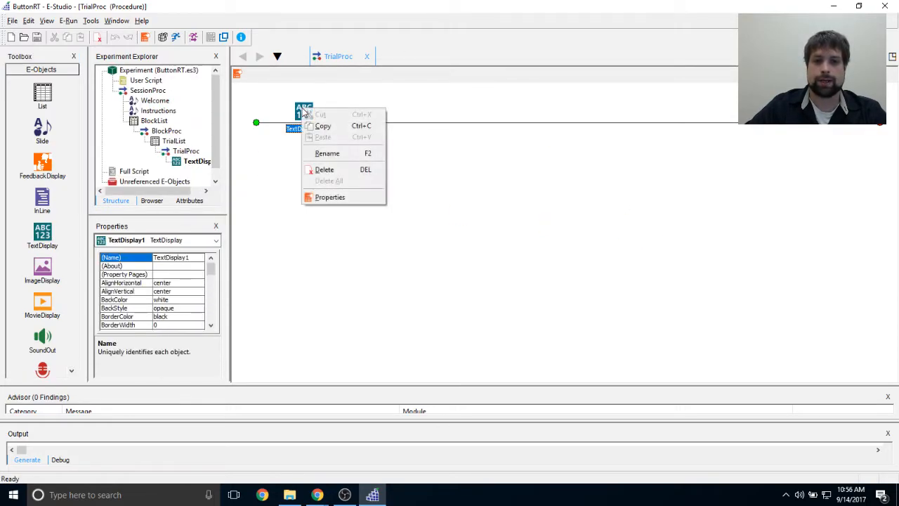
click(326, 153)
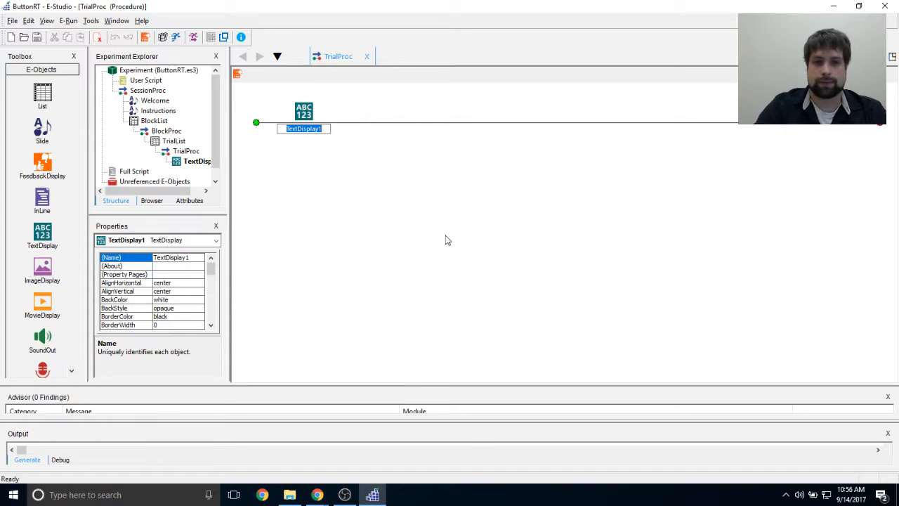
text(Fixation)
key(Return)
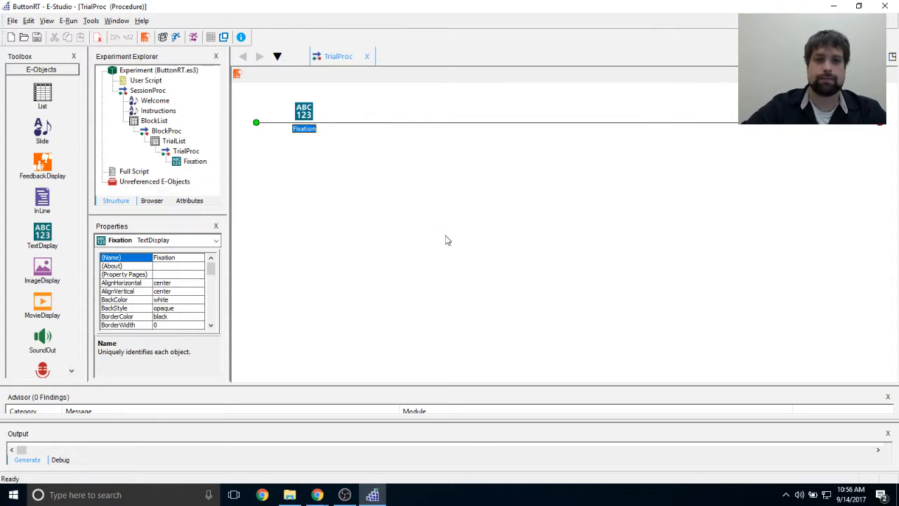
click(488, 286)
Step: Open the Fixation display and enter "+" as its text
double_click(303, 109)
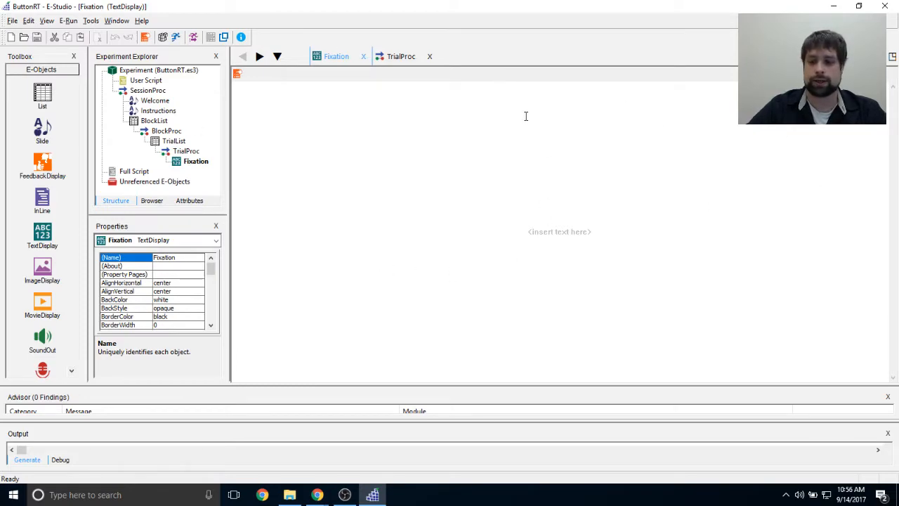
text(`)
key(BackSpace)
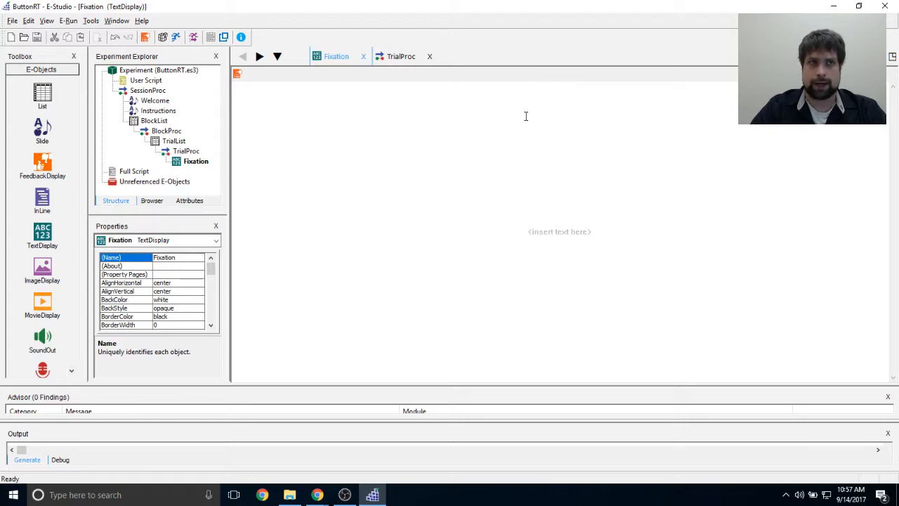
text(+)
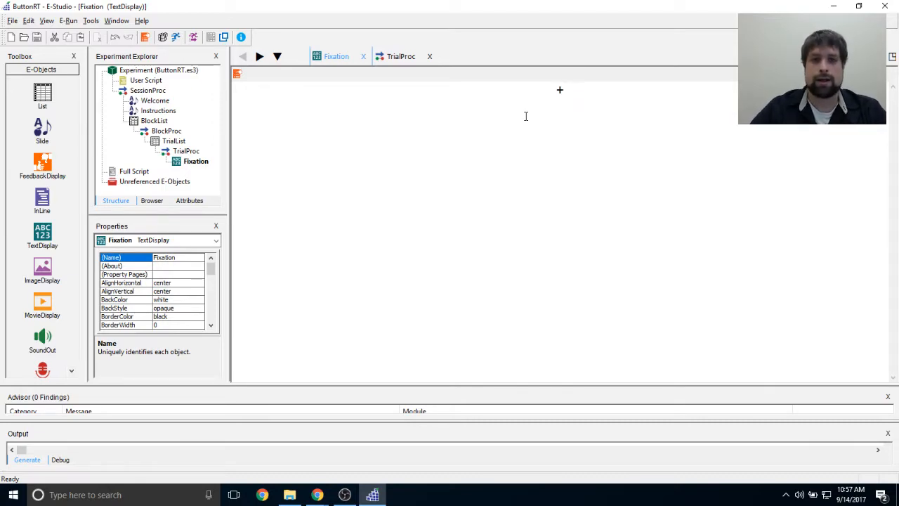
Step: Open Fixation's properties with the dialog clear of the plus sign, and show the AlignVertical options
click(237, 73)
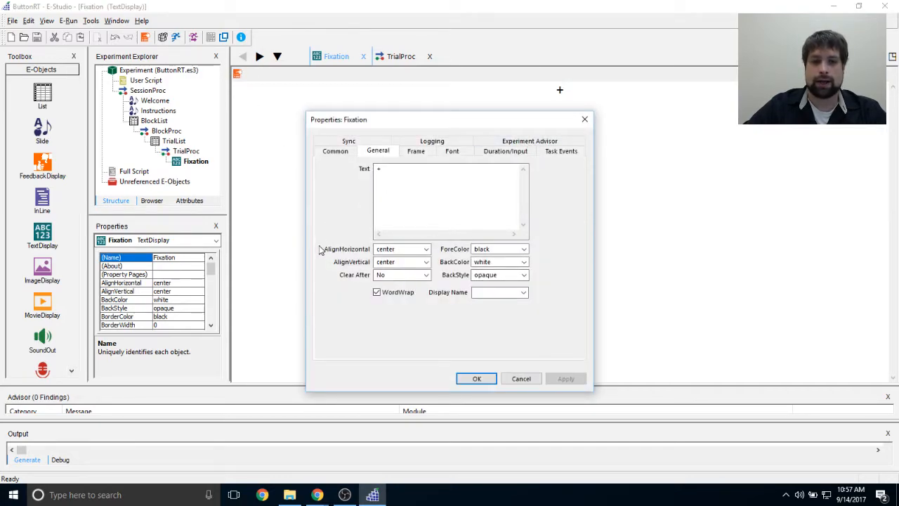
drag(432, 125, 327, 76)
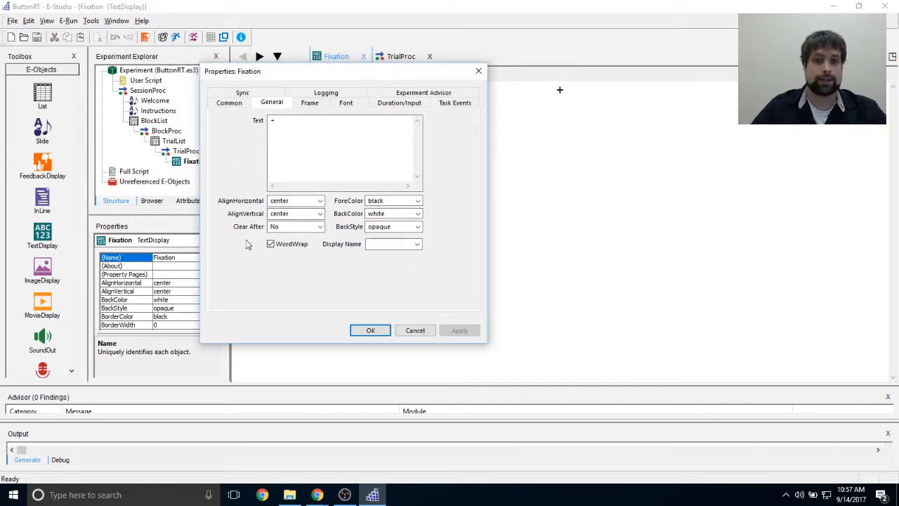
drag(347, 73, 355, 91)
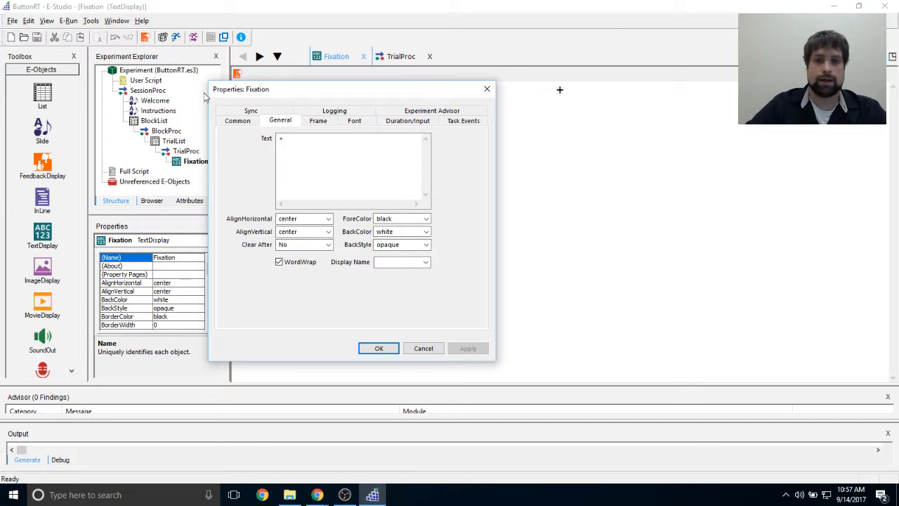
drag(311, 89, 333, 106)
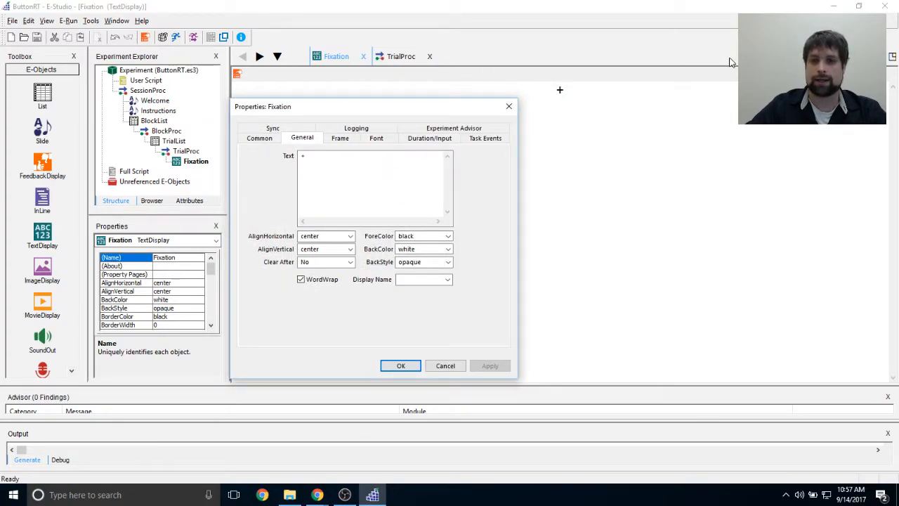
click(332, 248)
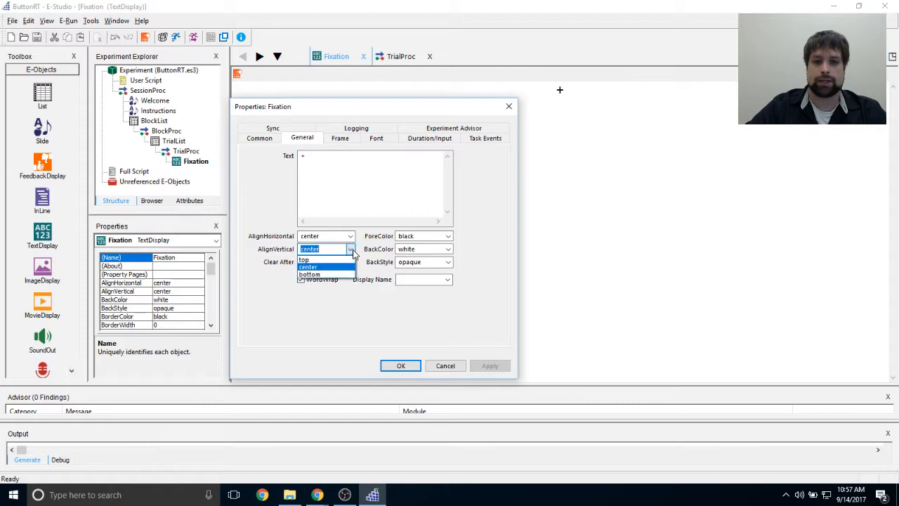
Step: Set the Fixation text's vertical alignment to top, apply it, and move the properties dialog clear of the display preview
click(313, 257)
click(492, 366)
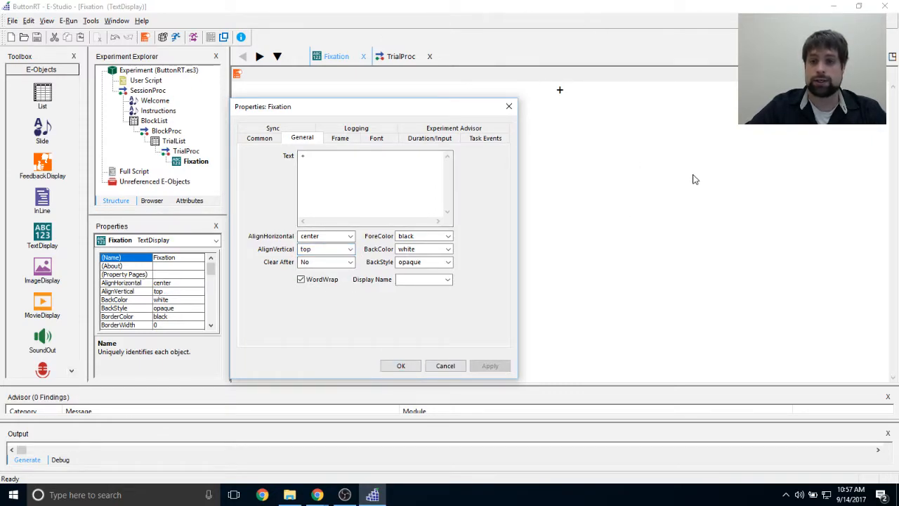
drag(417, 112, 295, 92)
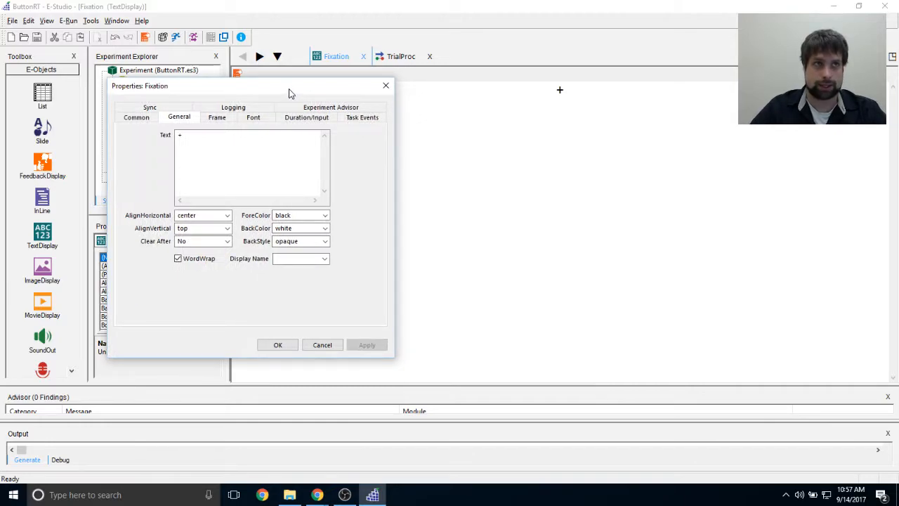
drag(271, 88, 277, 87)
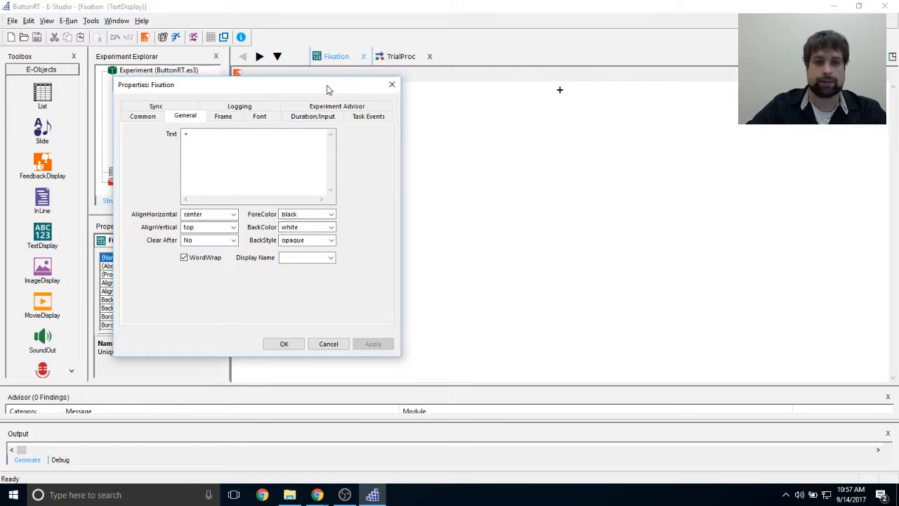
drag(327, 85, 388, 75)
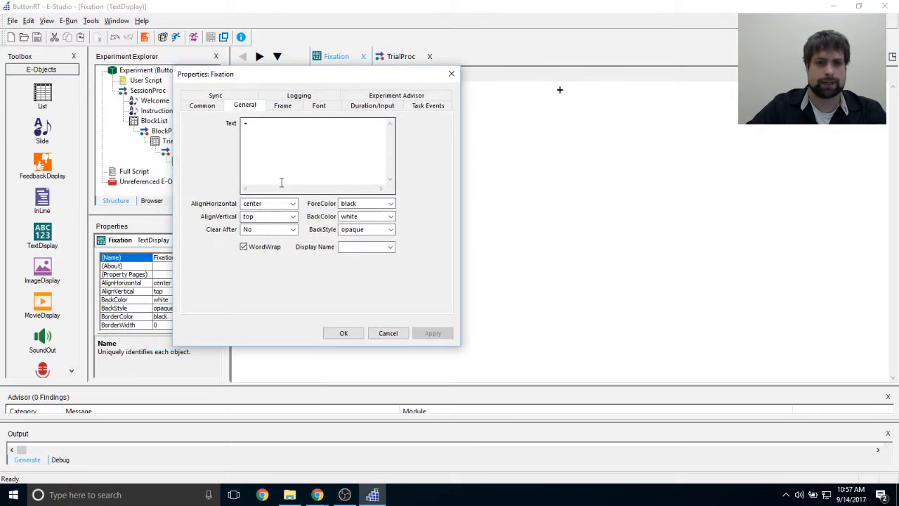
Step: Return the Fixation text's vertical alignment to center and apply the change
click(293, 217)
click(290, 234)
click(432, 333)
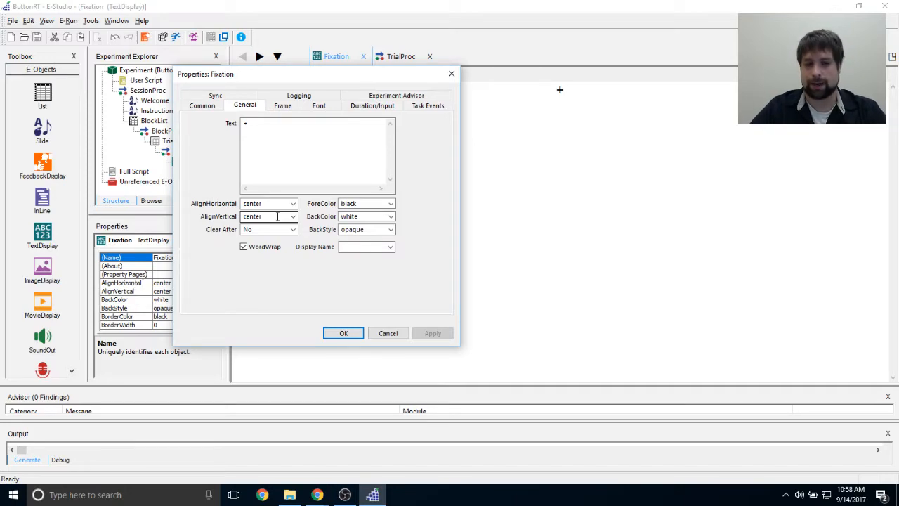
Step: Set Fixation's data logging to Time Audit Only, apply it, and accept the object's properties
click(372, 105)
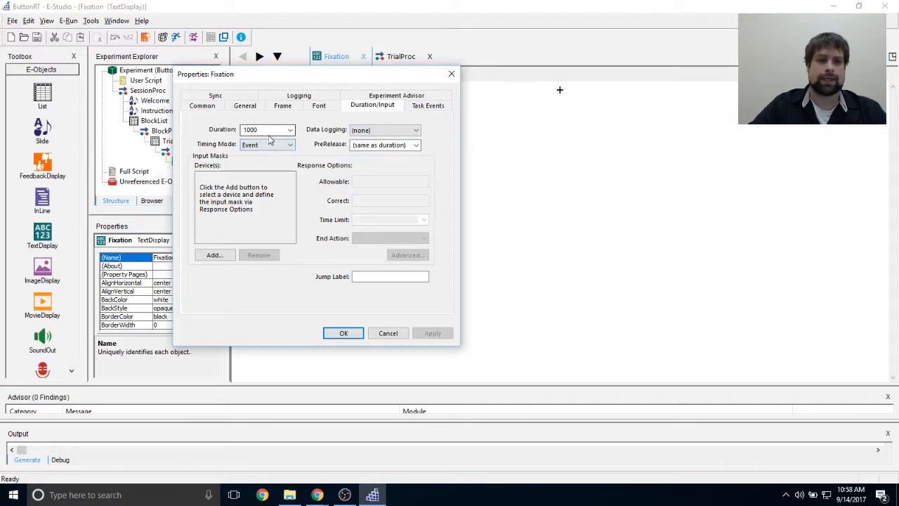
click(413, 130)
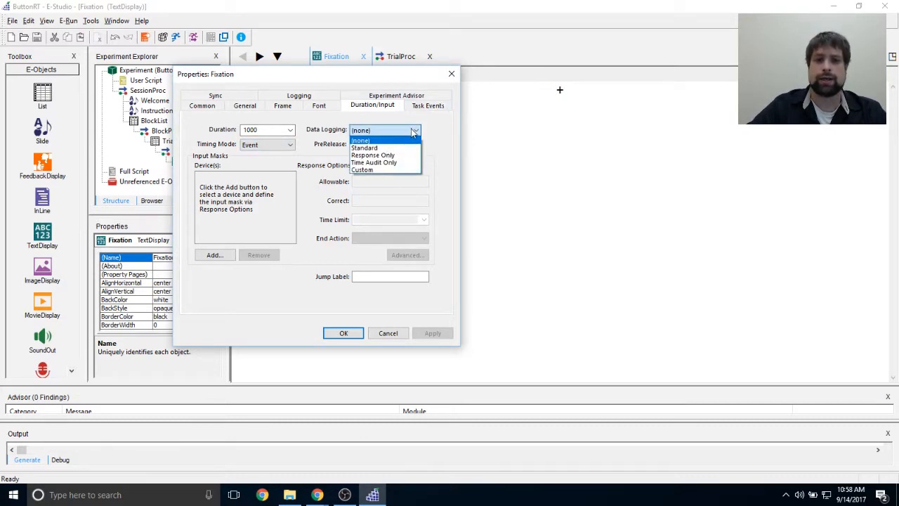
click(414, 162)
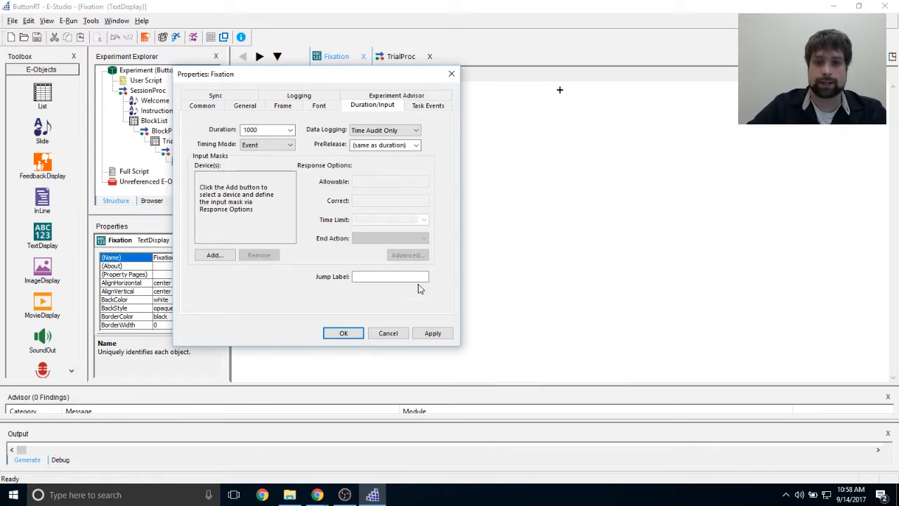
click(429, 333)
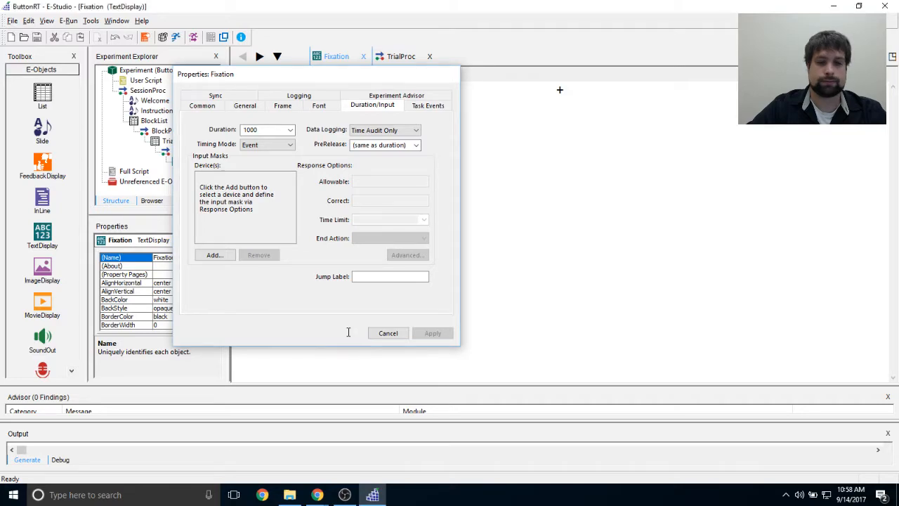
click(344, 333)
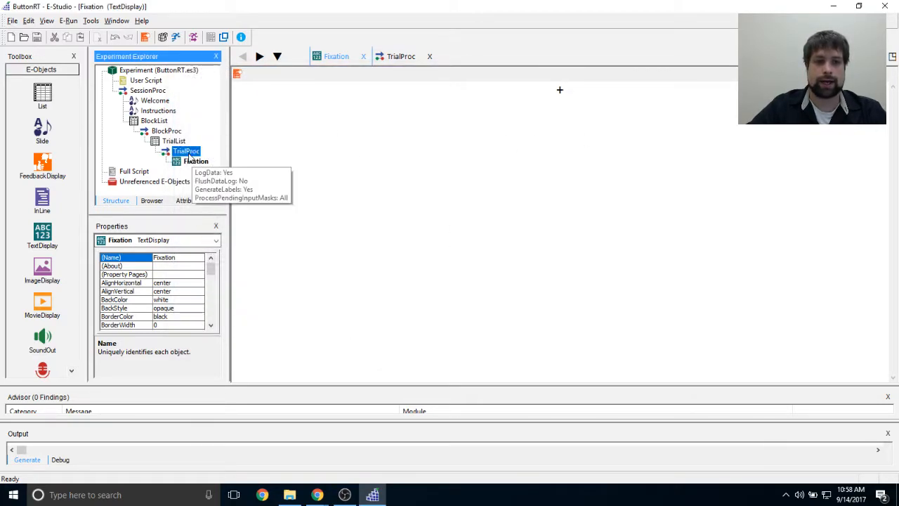
Step: Add a Slide object after Fixation on the TrialProc timeline and name it Stimulus
double_click(186, 151)
click(372, 147)
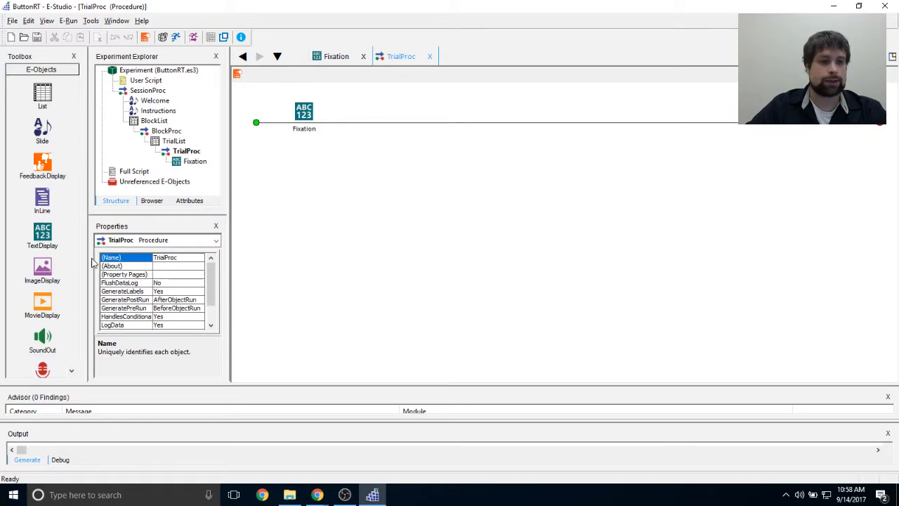
drag(43, 128, 357, 149)
right_click(355, 114)
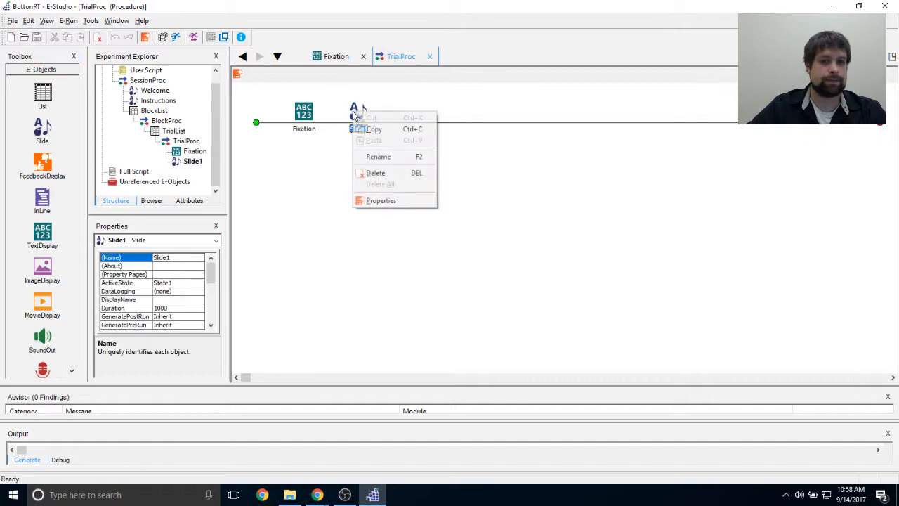
click(377, 157)
text(Stimulus)
key(Return)
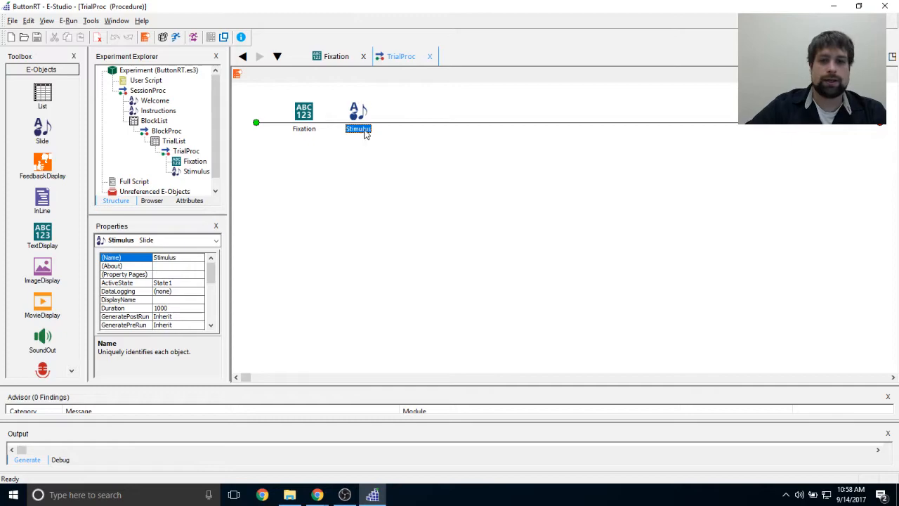
Step: Check the Stimulus attribute in TrialList, and rename the slide in TrialProc as StimDisplay
double_click(174, 141)
click(406, 157)
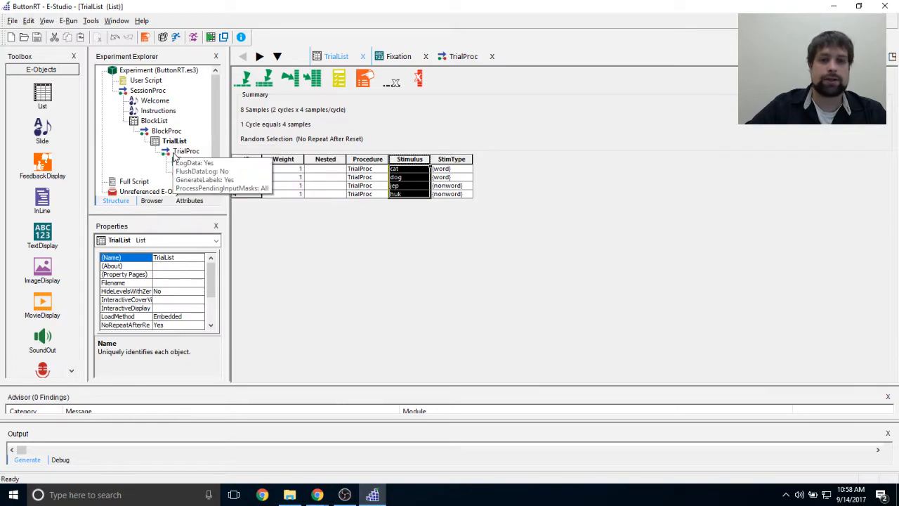
double_click(186, 151)
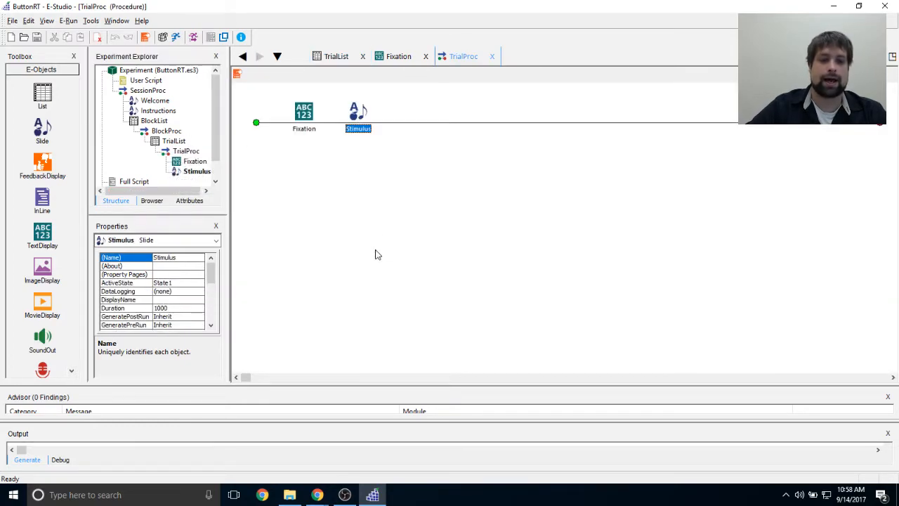
mouse_move(357, 132)
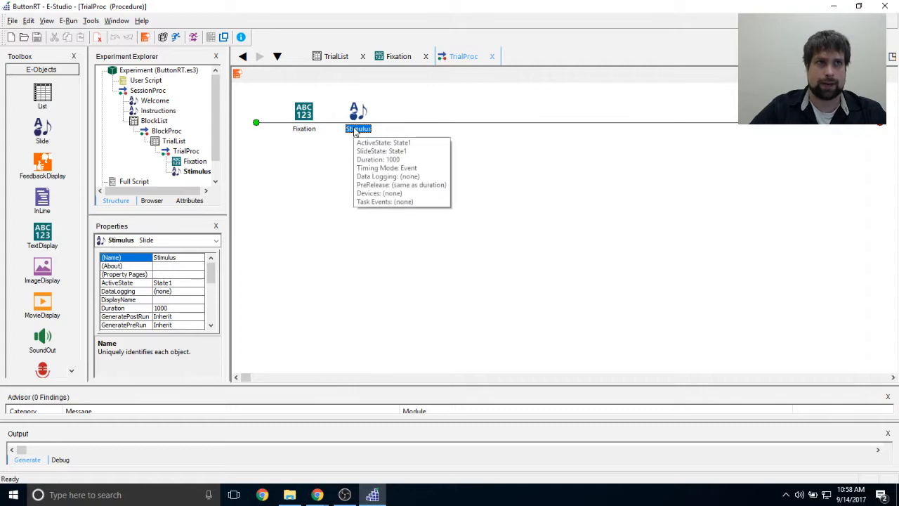
right_click(357, 128)
click(380, 165)
text(StimDisplay)
key(Return)
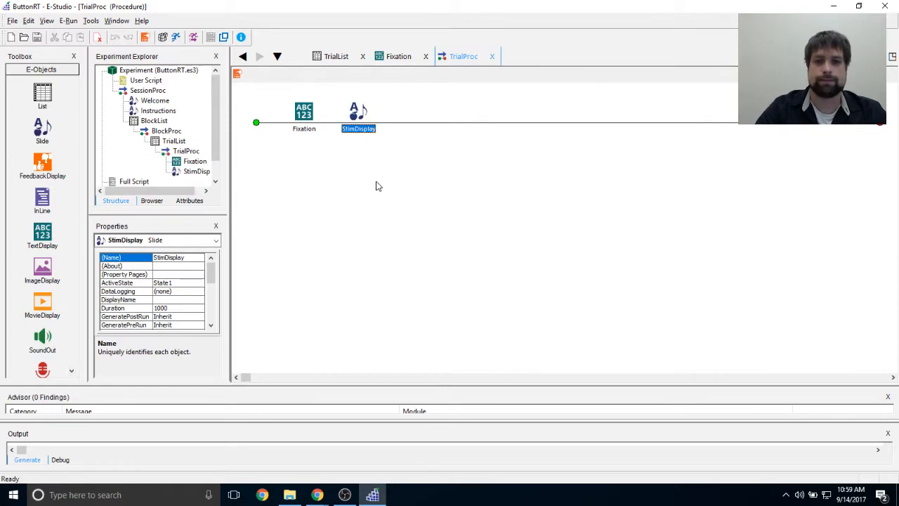
click(376, 186)
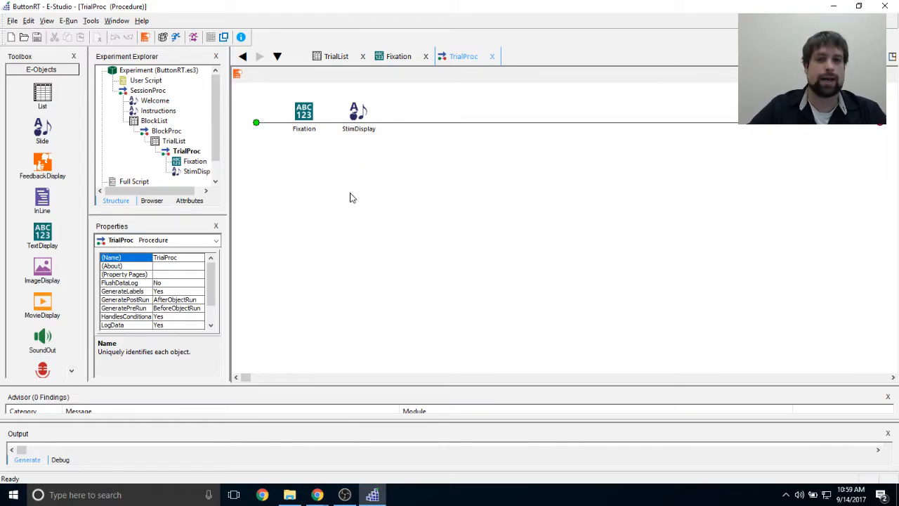
Step: Open the StimDisplay slide and place a text object in the slide's upper-left corner
click(360, 130)
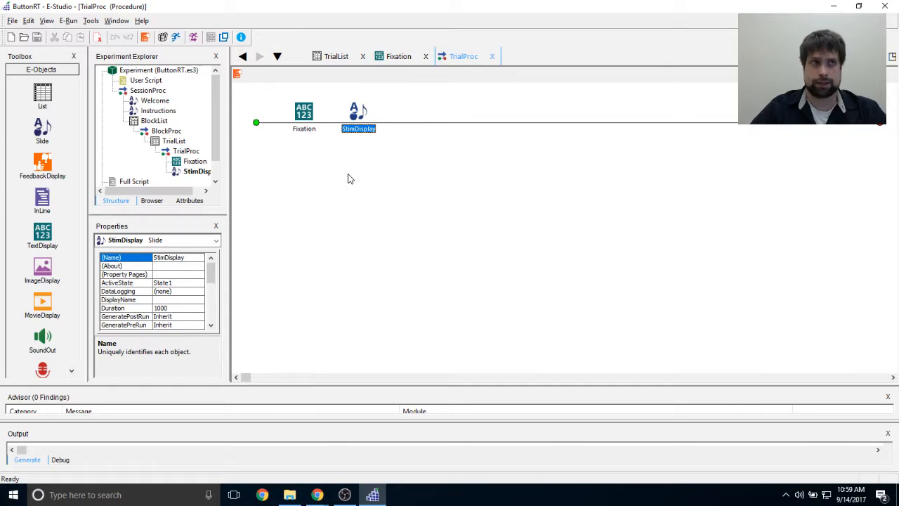
double_click(357, 116)
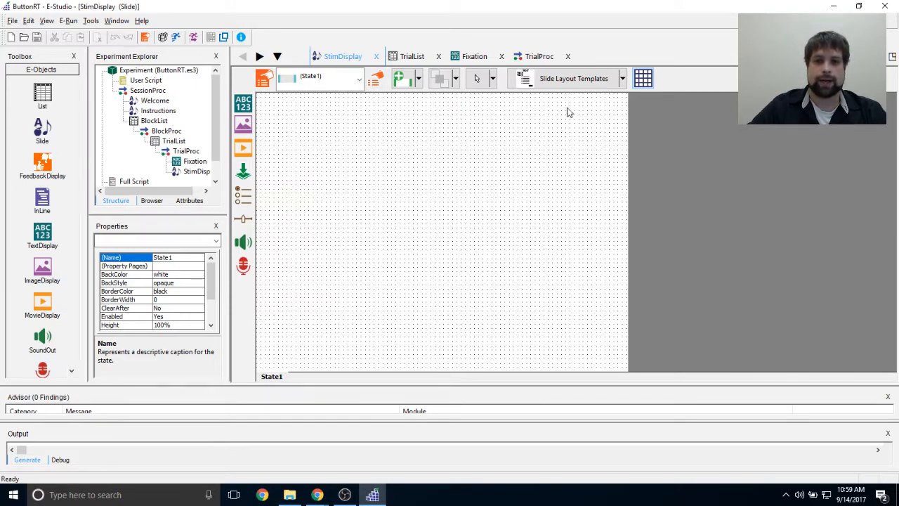
click(243, 105)
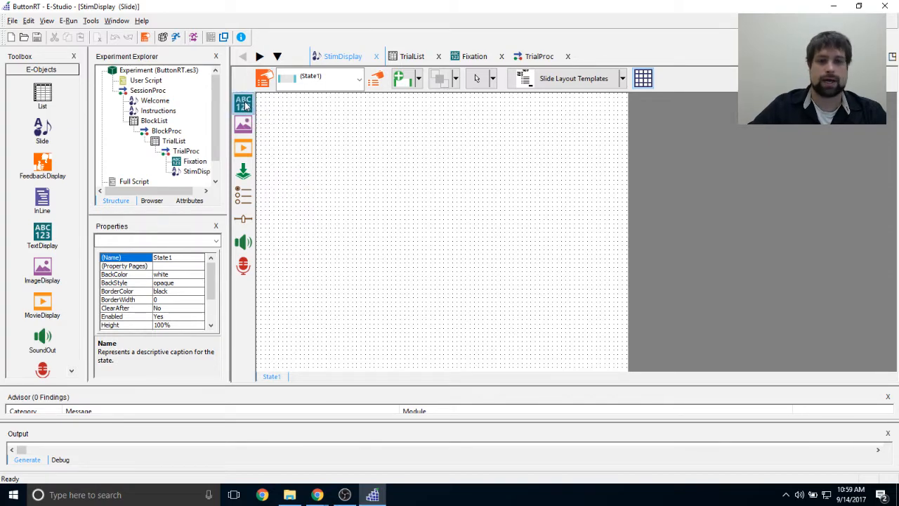
click(305, 126)
drag(311, 132, 317, 138)
Step: Replace the placeholder in the new text object with "Is this a word?"
double_click(302, 127)
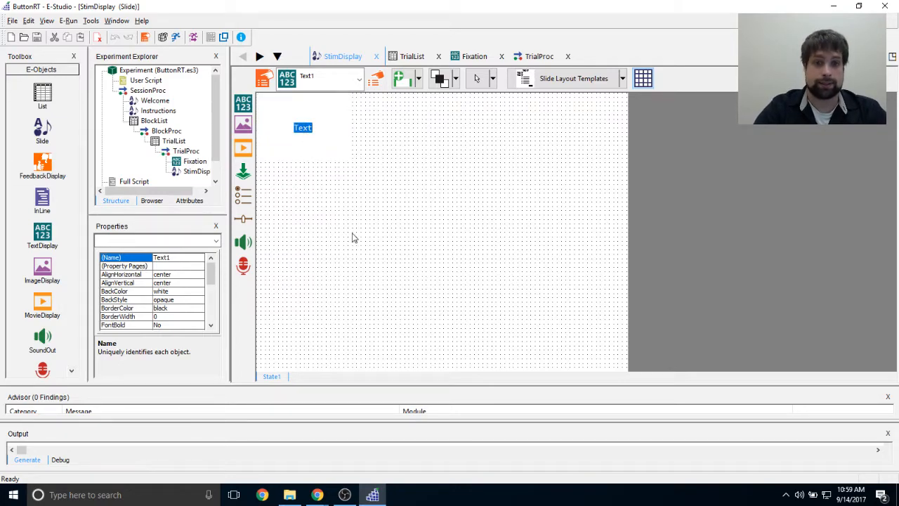
text(Is this a wrod?)
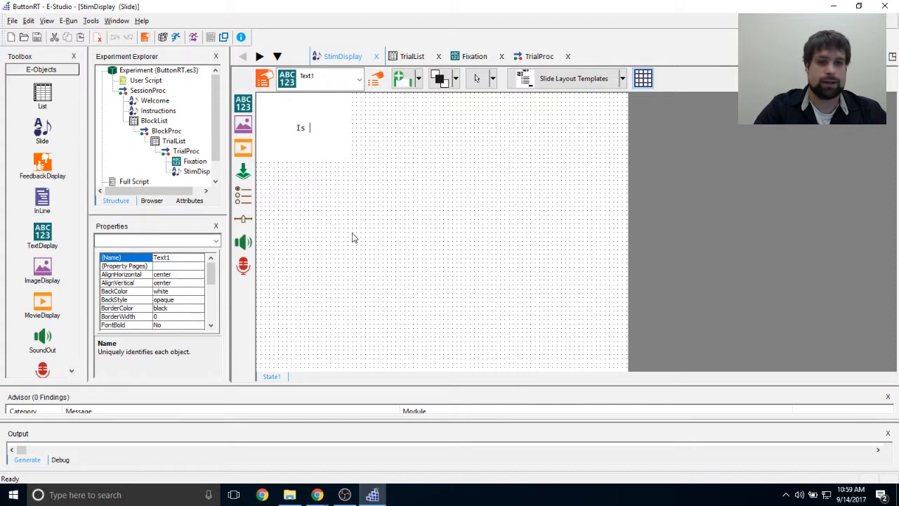
key(BackSpace)
key(BackSpace)
key(BackSpace)
key(BackSpace)
text(ord?)
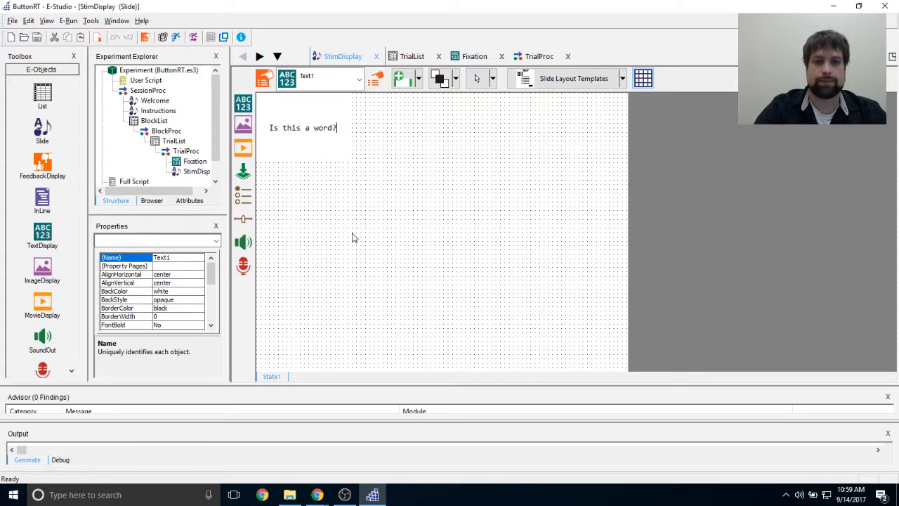
key(Return)
key(BackSpace)
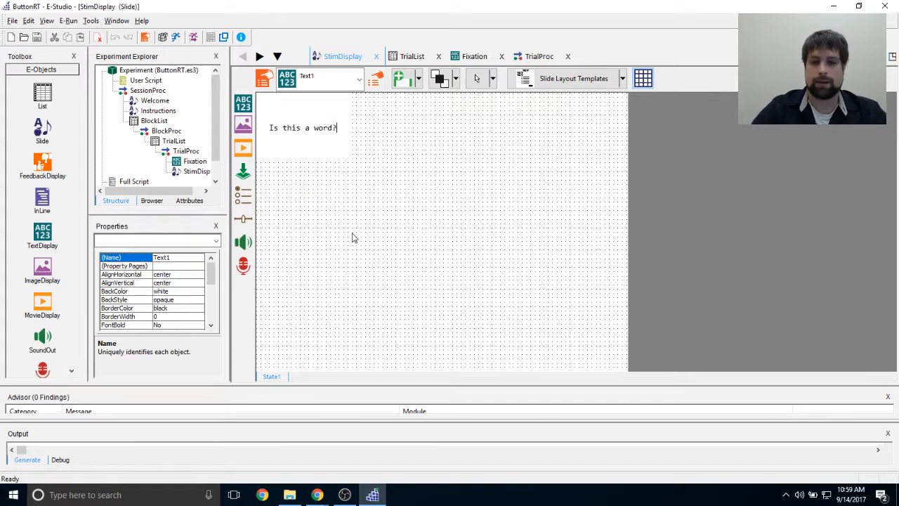
click(512, 245)
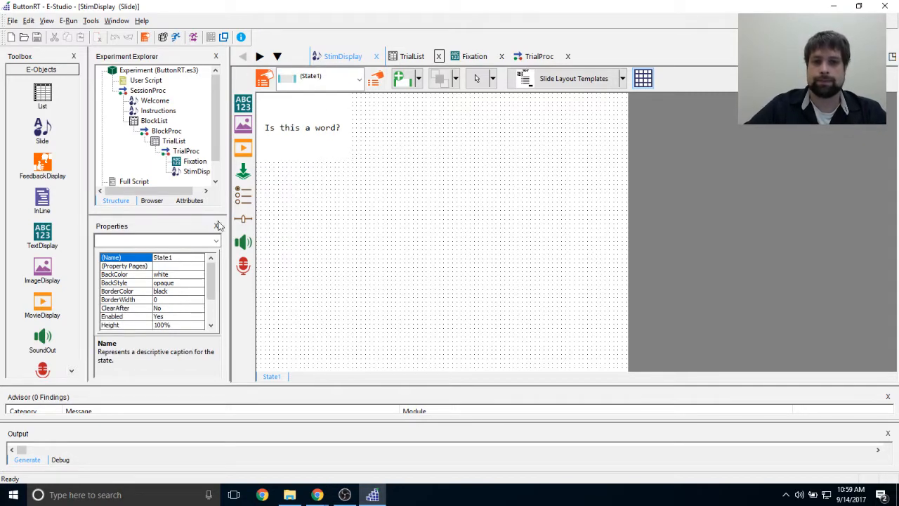
Step: Make the "Is this a word?" text box shorter and shift it slightly within the slide's upper-left corner
click(345, 151)
drag(348, 161, 330, 127)
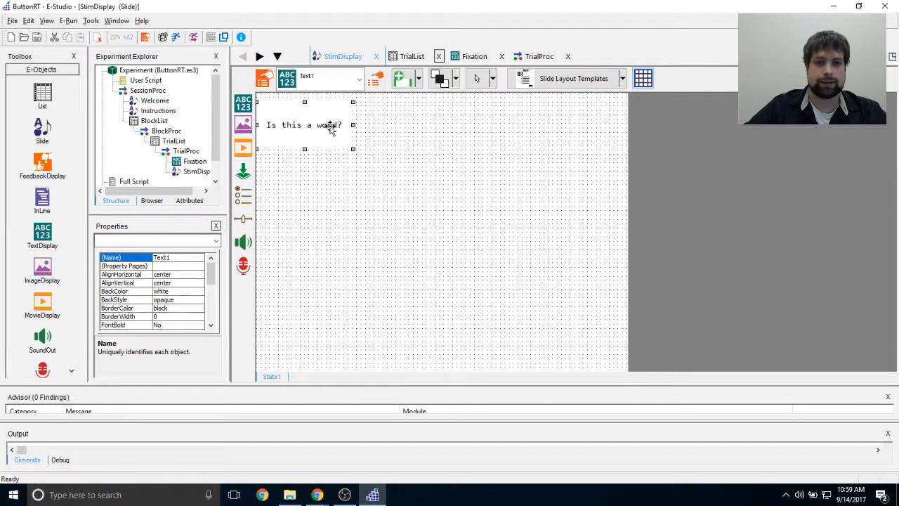
click(445, 273)
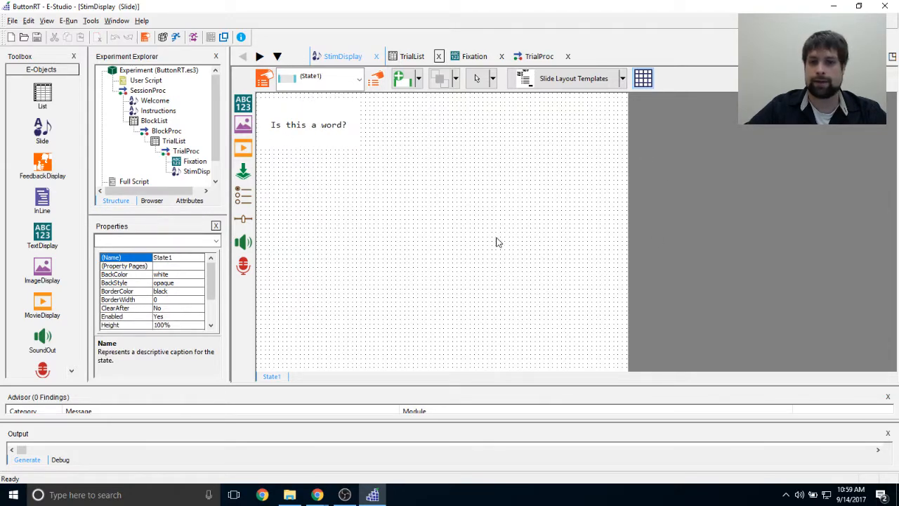
Step: Add a second text object near the center of the StimDisplay slide, checking the Stimulus and StimType values in TrialList
drag(243, 103, 414, 229)
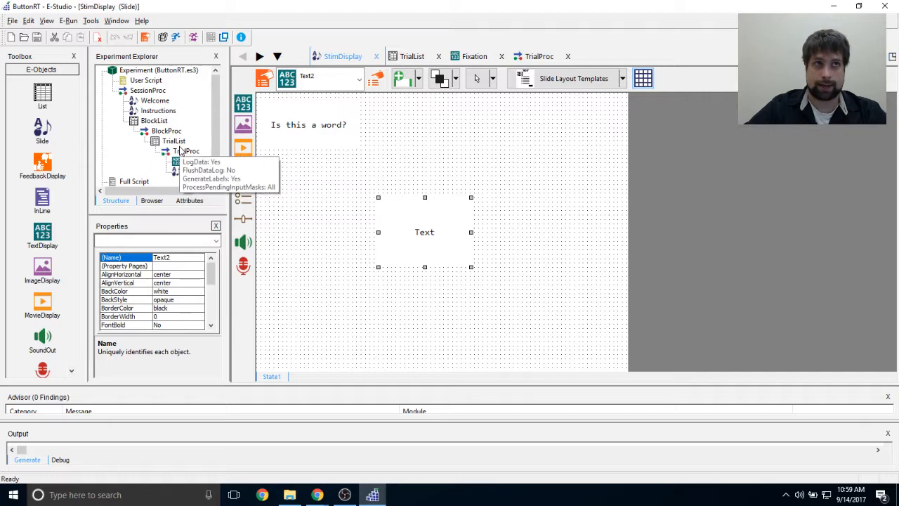
double_click(174, 140)
click(450, 177)
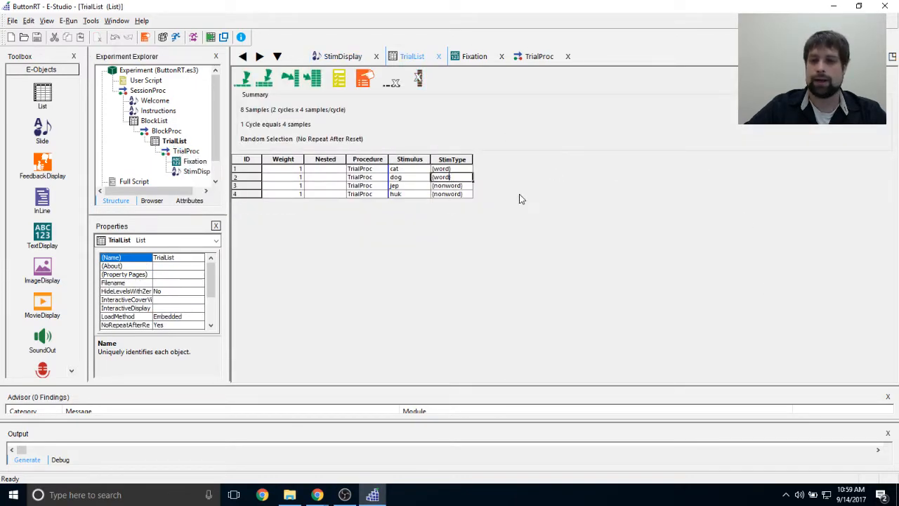
mouse_move(420, 176)
mouse_down()
mouse_move(420, 192)
mouse_move(420, 173)
mouse_up()
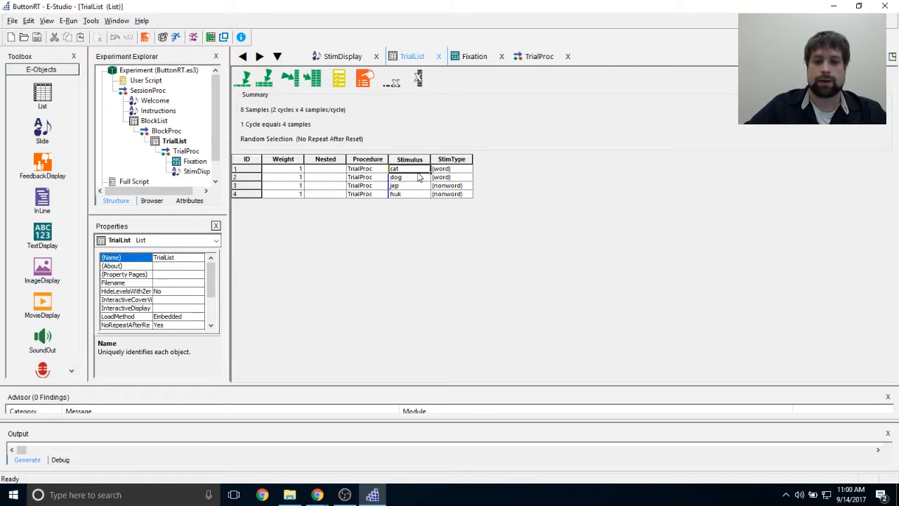
double_click(203, 172)
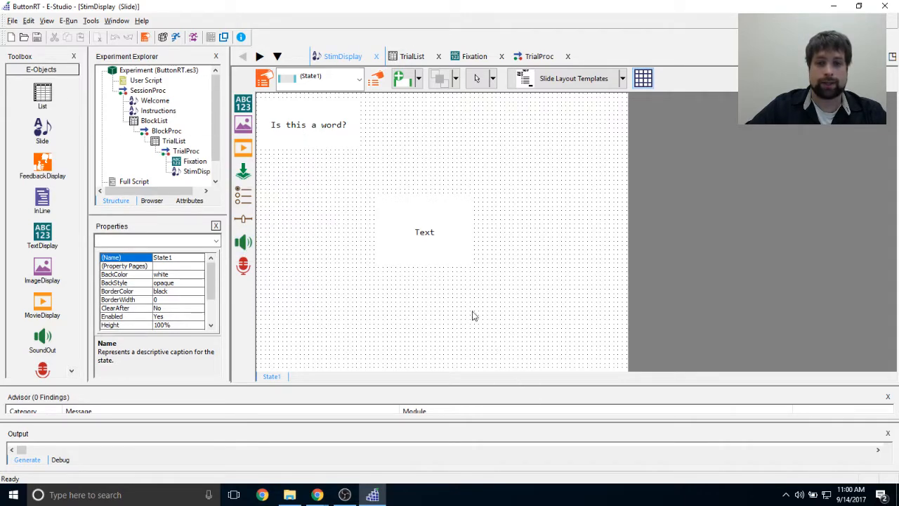
drag(433, 227, 436, 240)
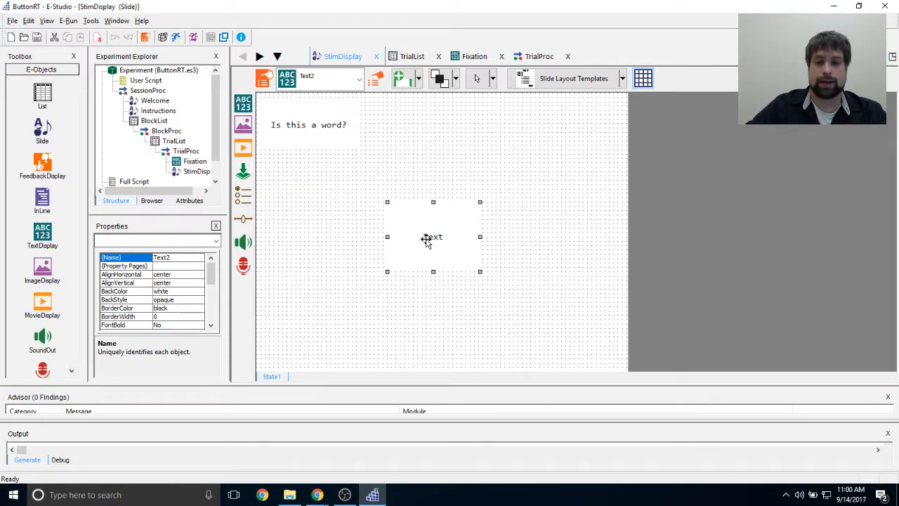
Step: Replace the placeholder in the center text object with the [Stimulus] attribute reference, checking the Stimulus column in TrialList
double_click(429, 239)
key(Delete)
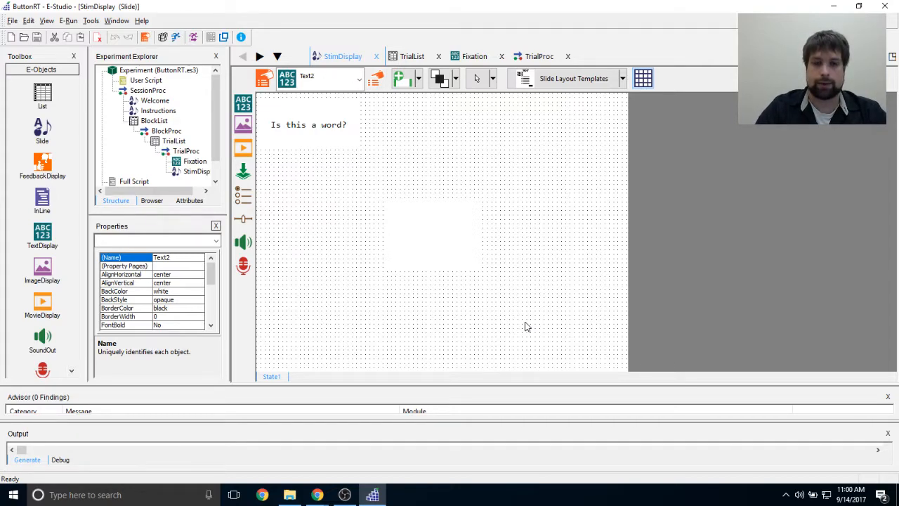
text([)
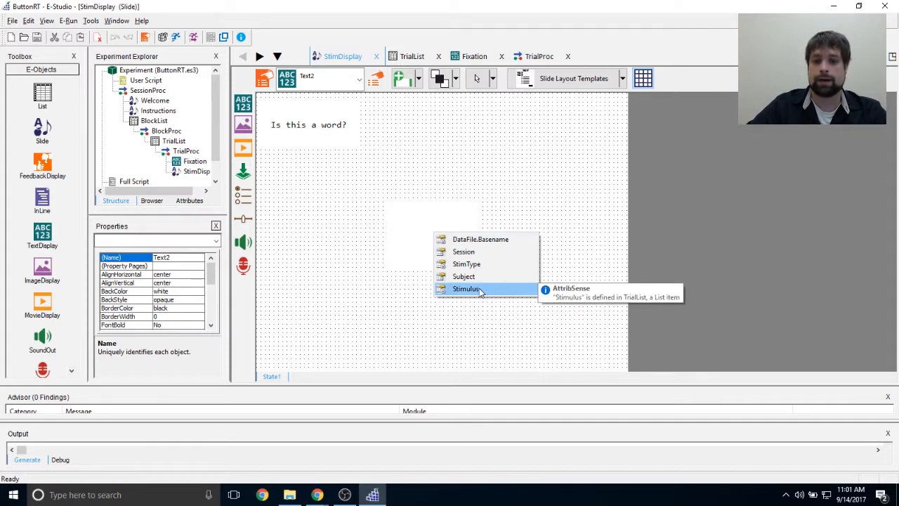
click(466, 290)
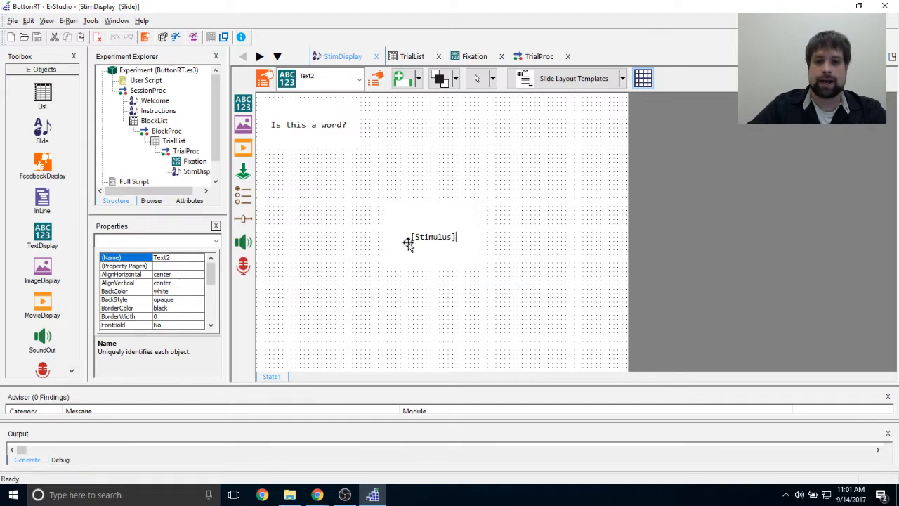
drag(414, 236, 453, 237)
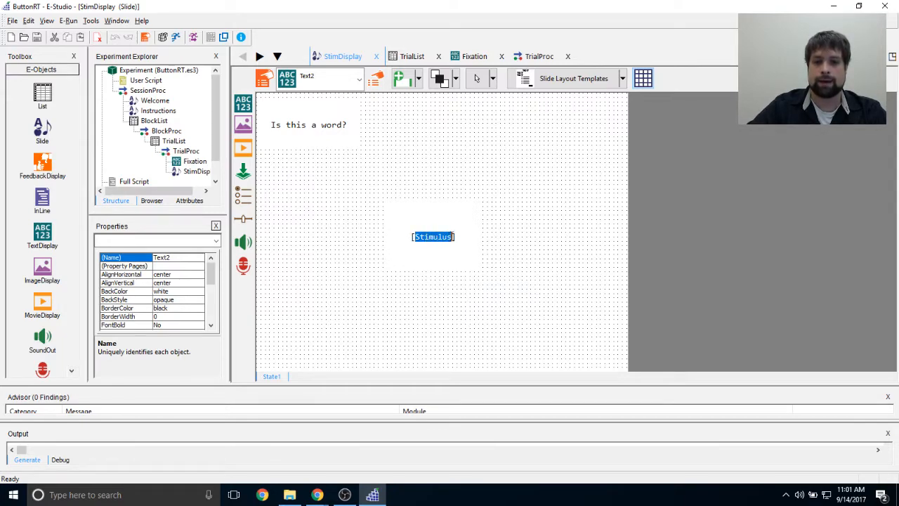
click(464, 239)
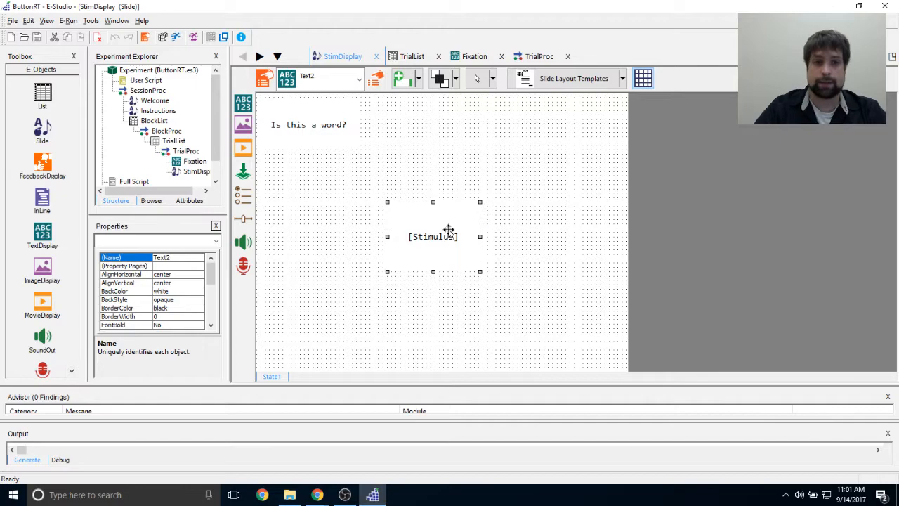
click(410, 56)
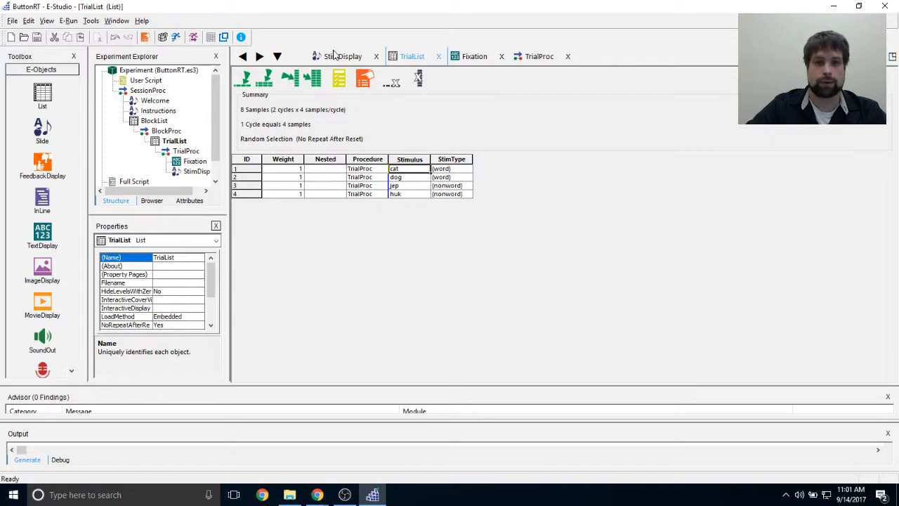
click(335, 56)
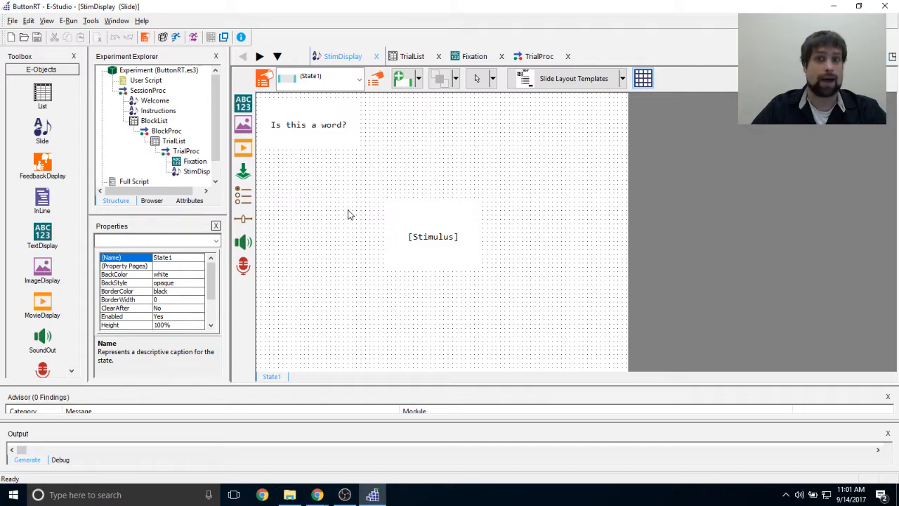
Step: Center the [Stimulus] text object on the slide by setting both its X and Y positions to center
click(459, 237)
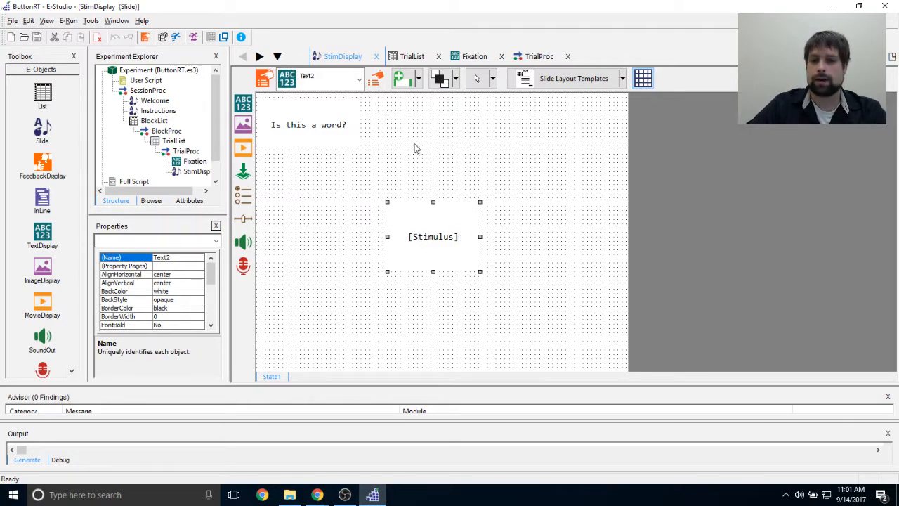
click(375, 80)
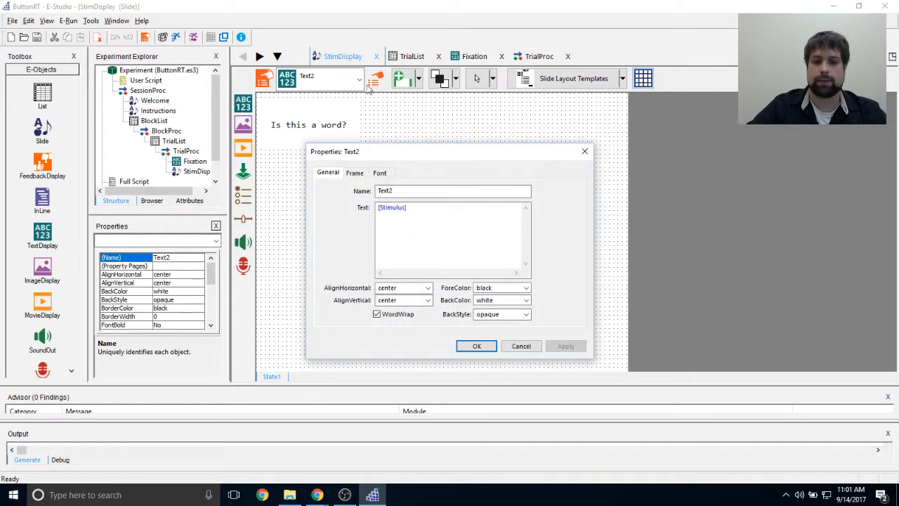
click(356, 173)
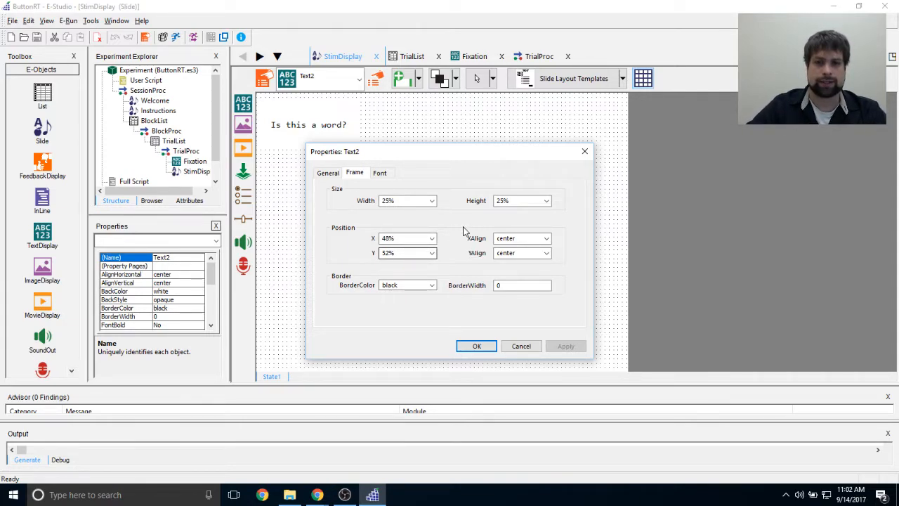
click(432, 238)
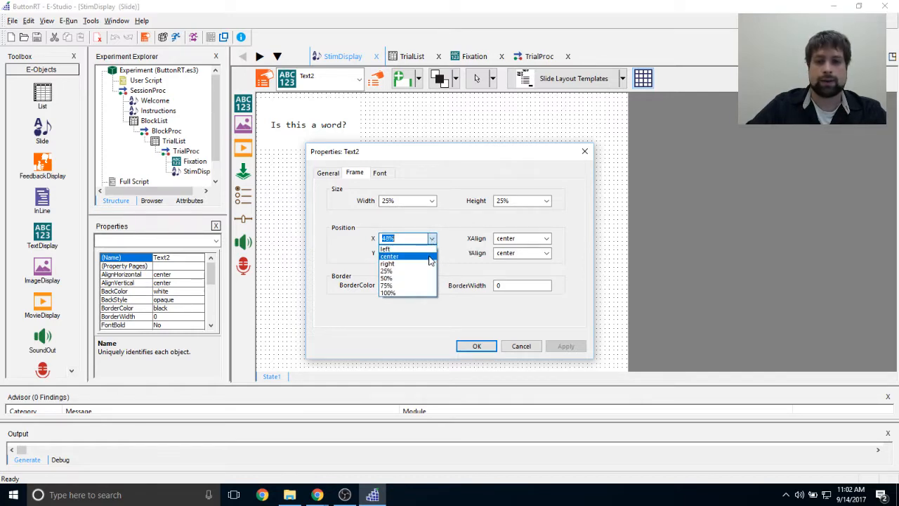
click(429, 256)
click(432, 253)
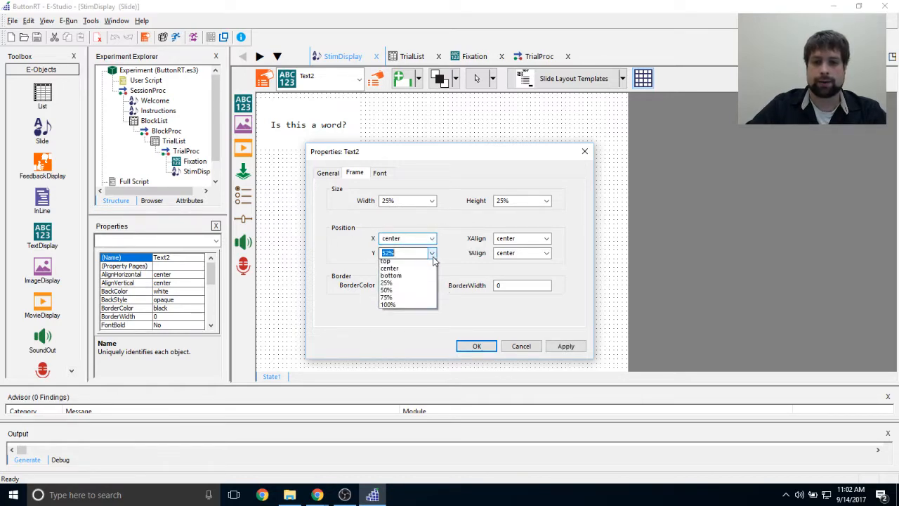
click(425, 273)
click(572, 347)
drag(497, 158, 755, 108)
click(818, 296)
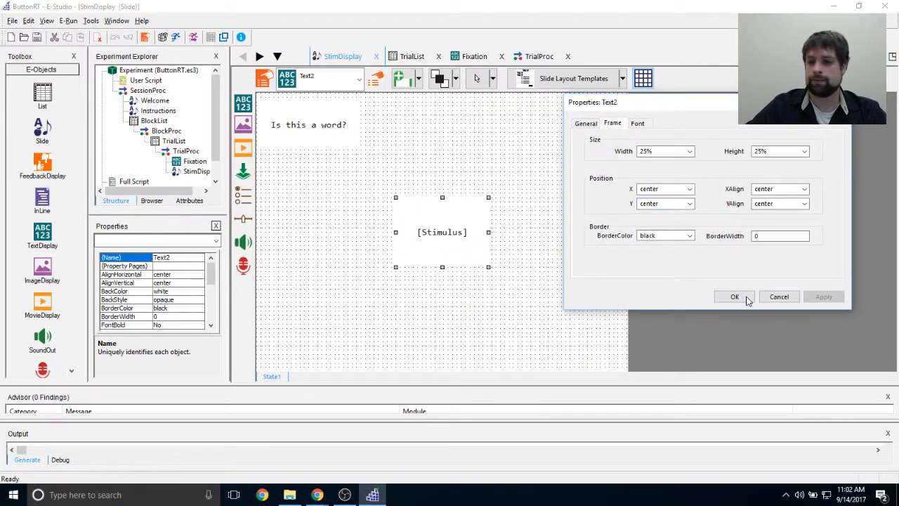
click(744, 297)
click(490, 321)
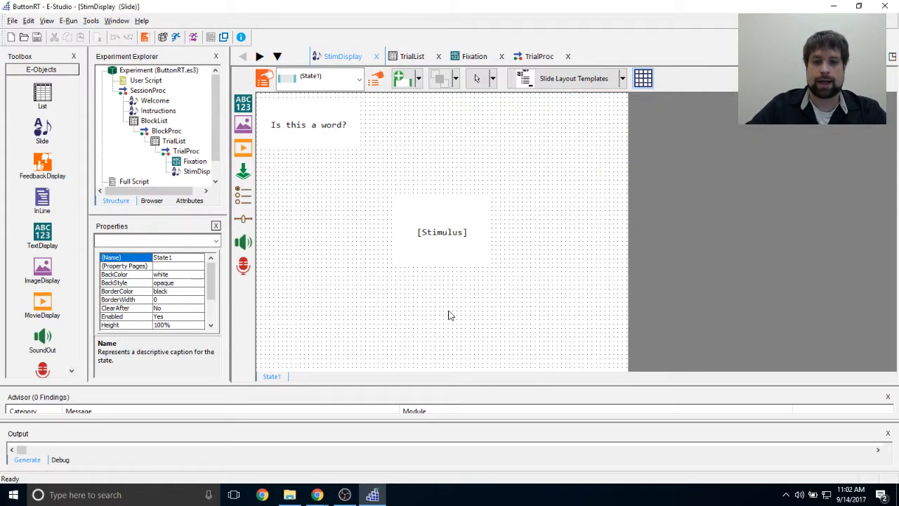
Step: Add a button in the lower-left part of the StimDisplay slide and enlarge it to about 23% wide and 14% high
click(242, 172)
click(330, 306)
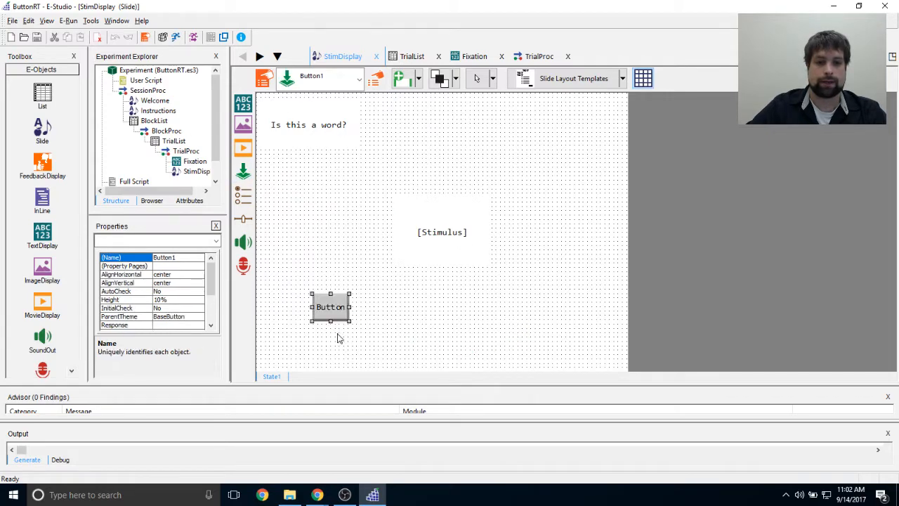
drag(349, 321, 395, 335)
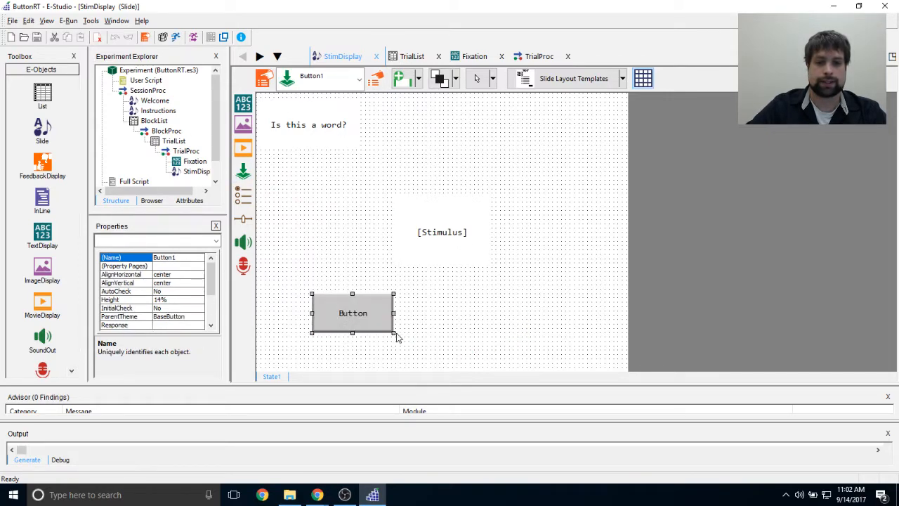
Step: Enter YESBtn as the name of the new slide button
click(181, 257)
click(359, 295)
click(378, 78)
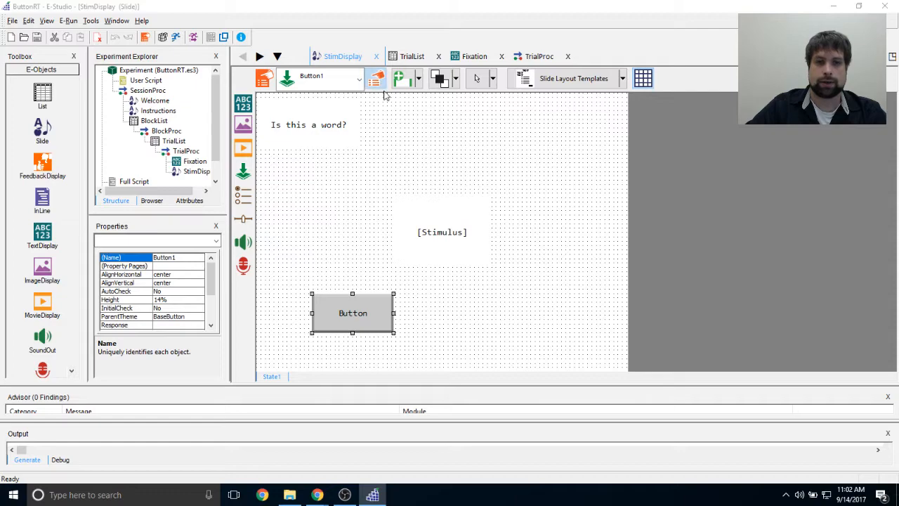
drag(361, 160, 228, 163)
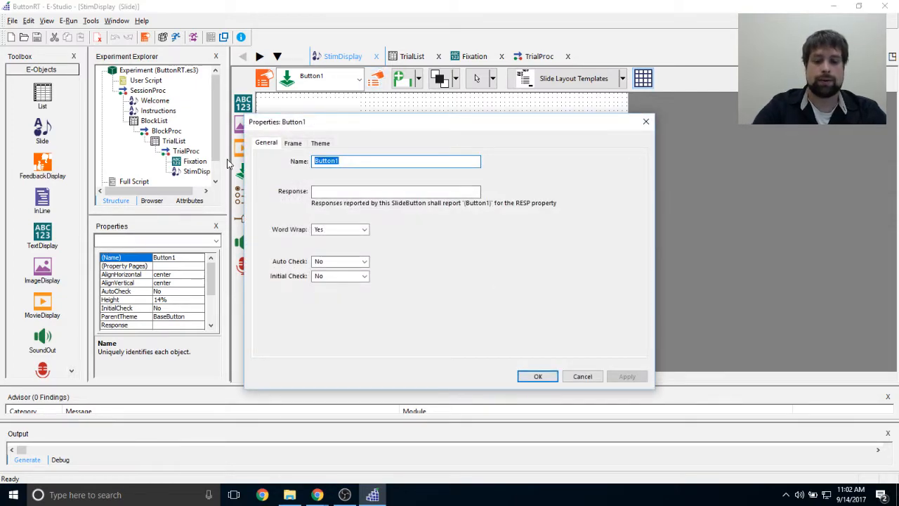
text(YES)
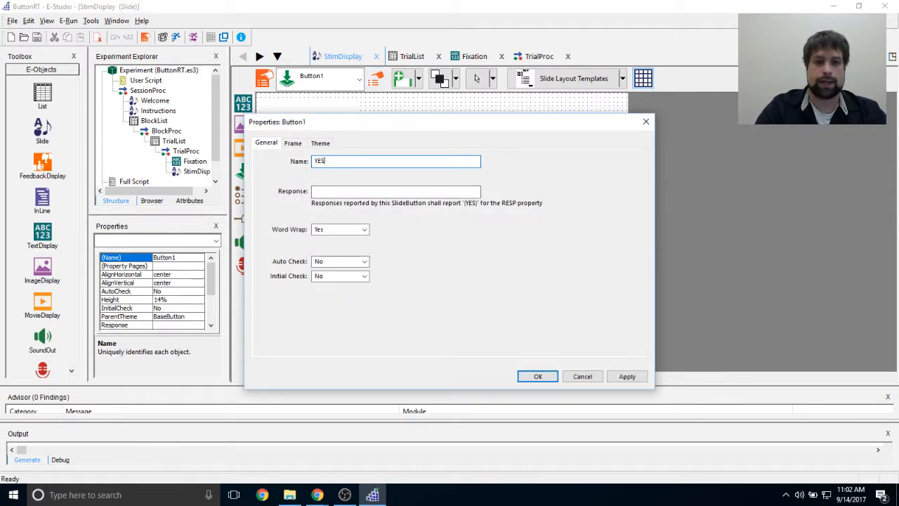
text(Btn)
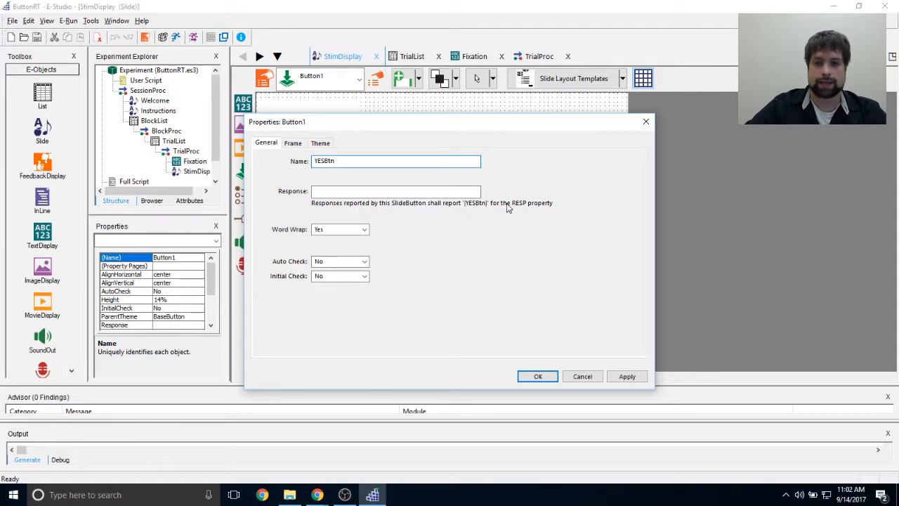
Step: Set the button's response value to "word", apply the properties, and compare it with the StimType values in TrialList
drag(454, 126, 543, 115)
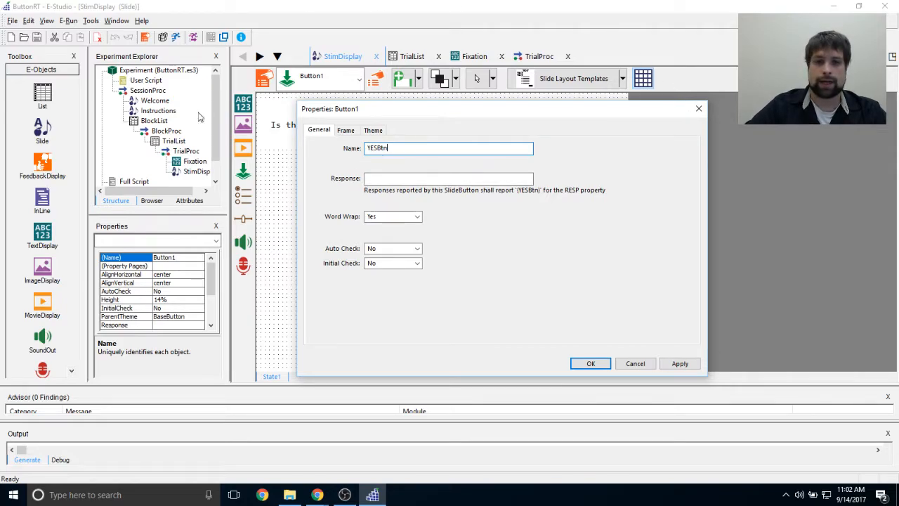
click(391, 180)
text(word)
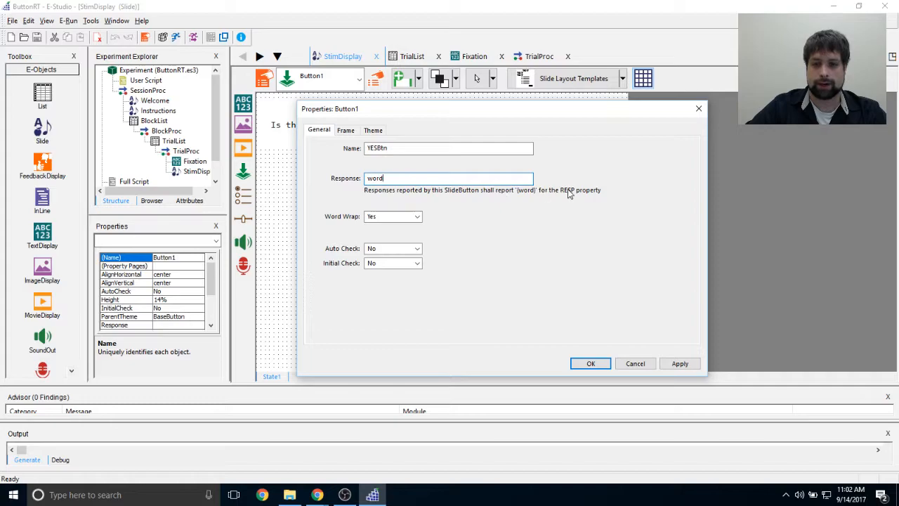
drag(487, 115, 510, 121)
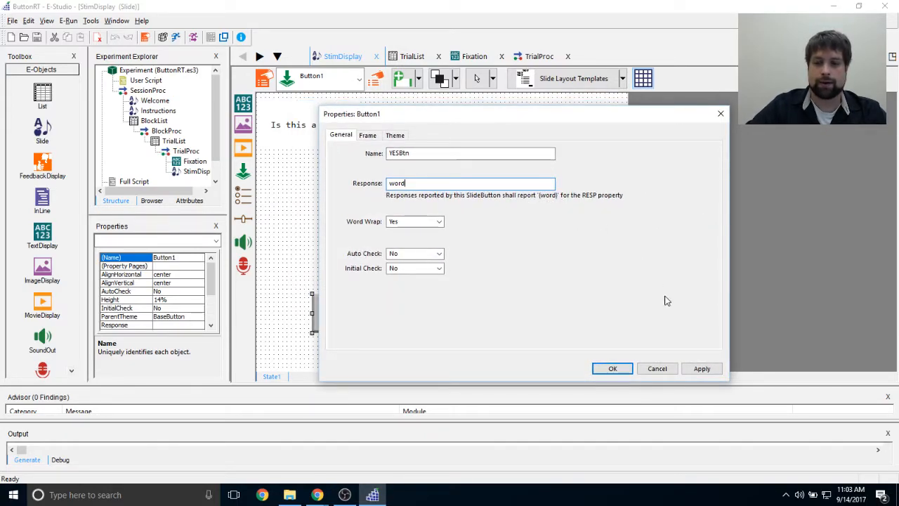
click(701, 368)
click(610, 367)
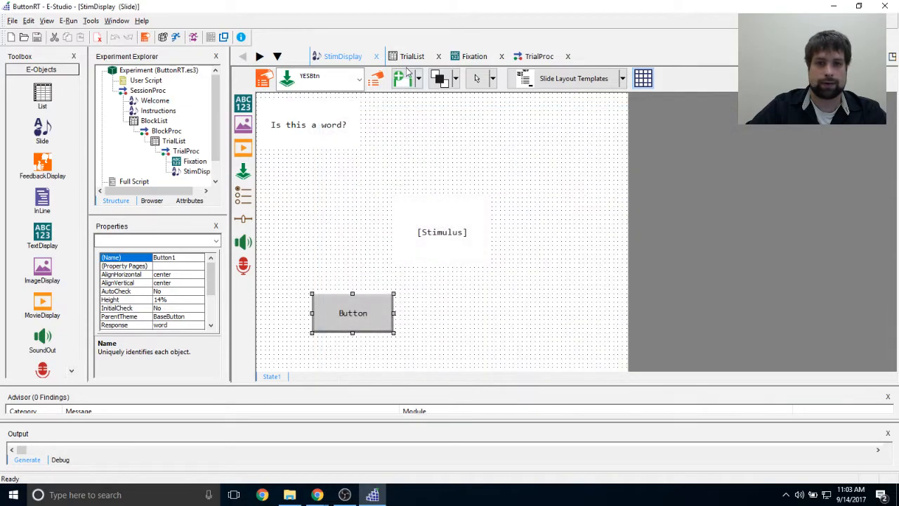
click(410, 57)
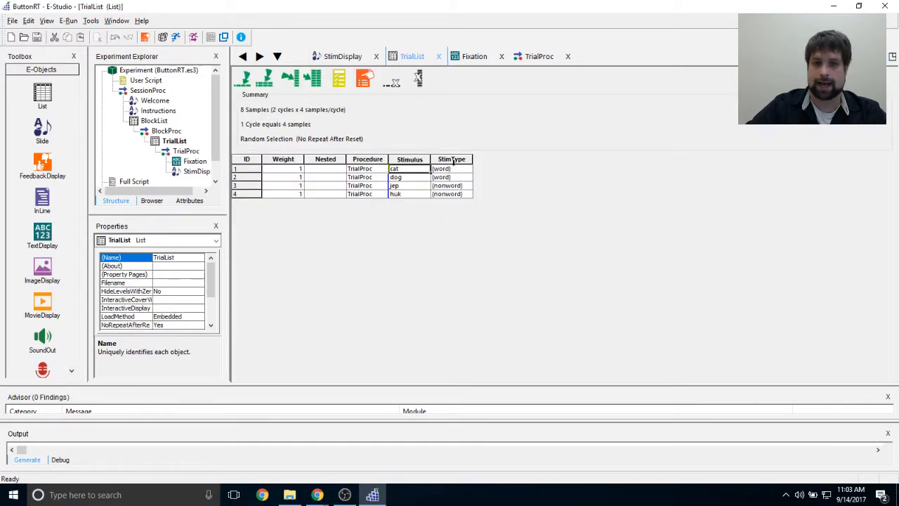
click(352, 57)
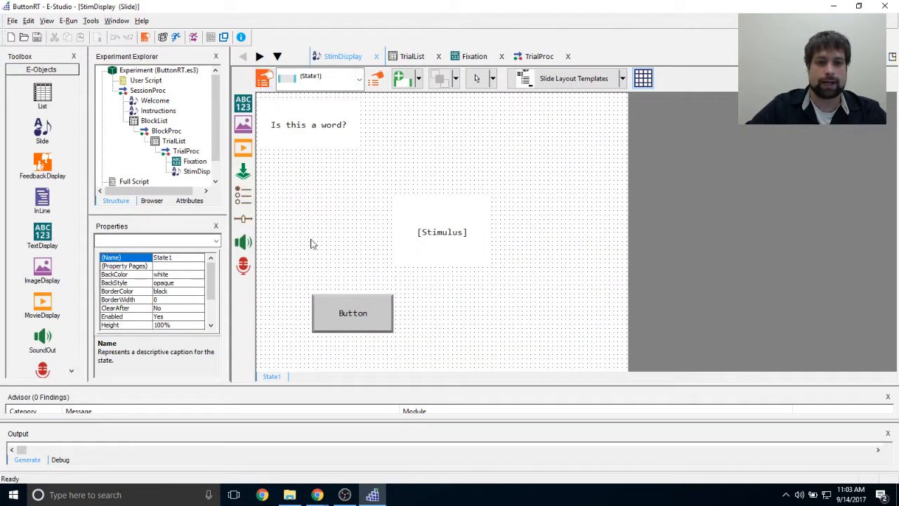
Step: Change the YESBtn button's displayed text to "Yes" in its theme settings and apply it
click(347, 302)
click(264, 78)
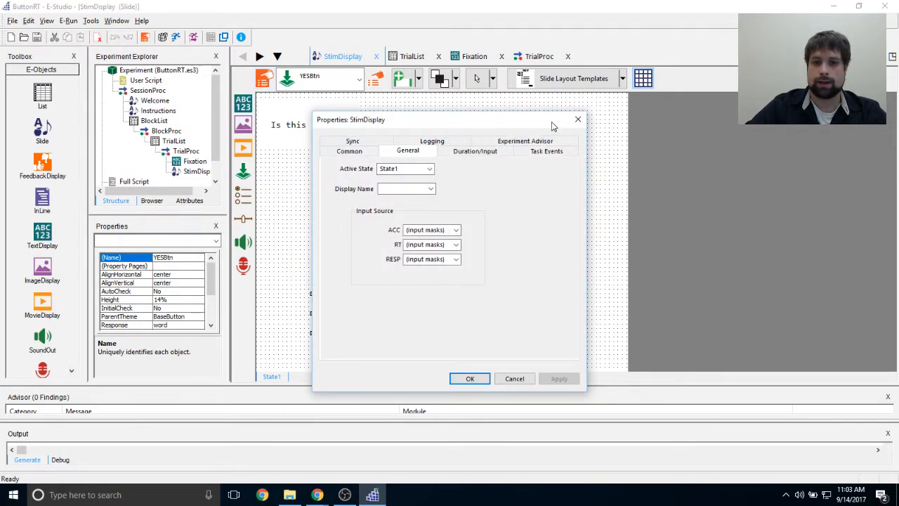
click(573, 121)
click(374, 77)
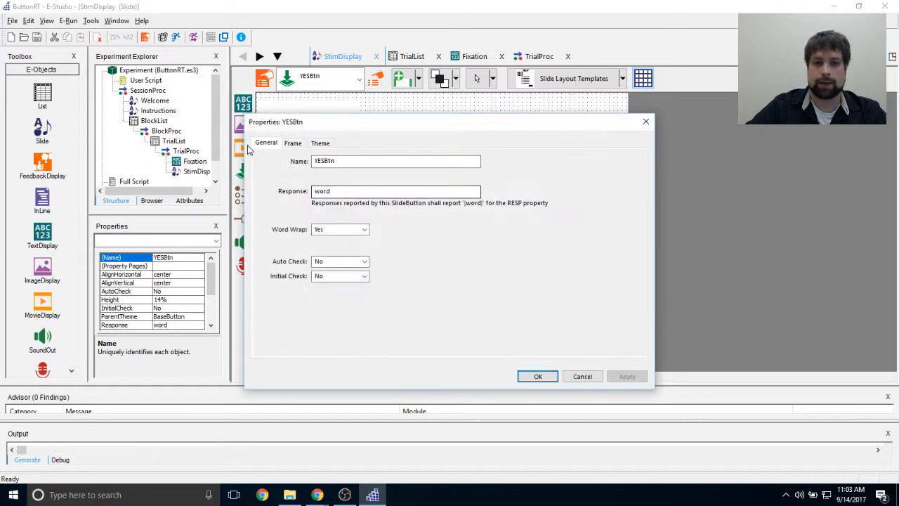
drag(334, 125, 497, 123)
click(483, 143)
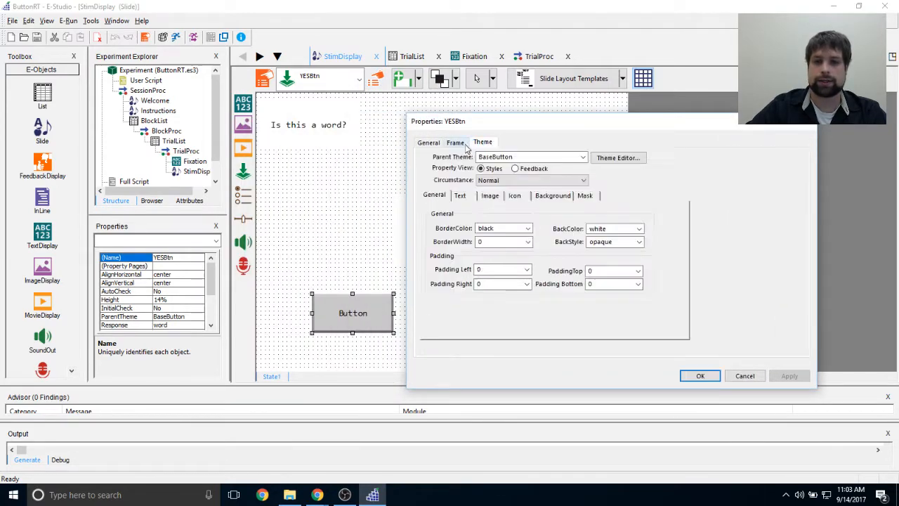
click(460, 196)
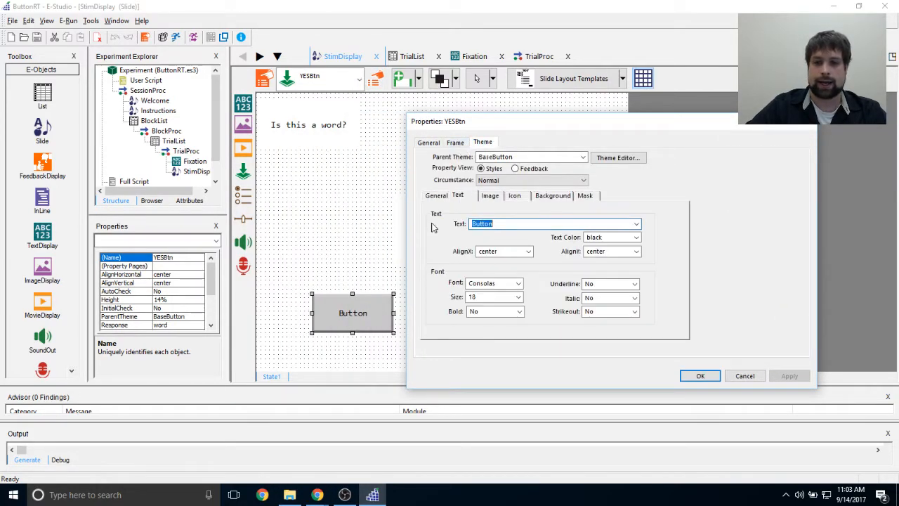
text(Yes)
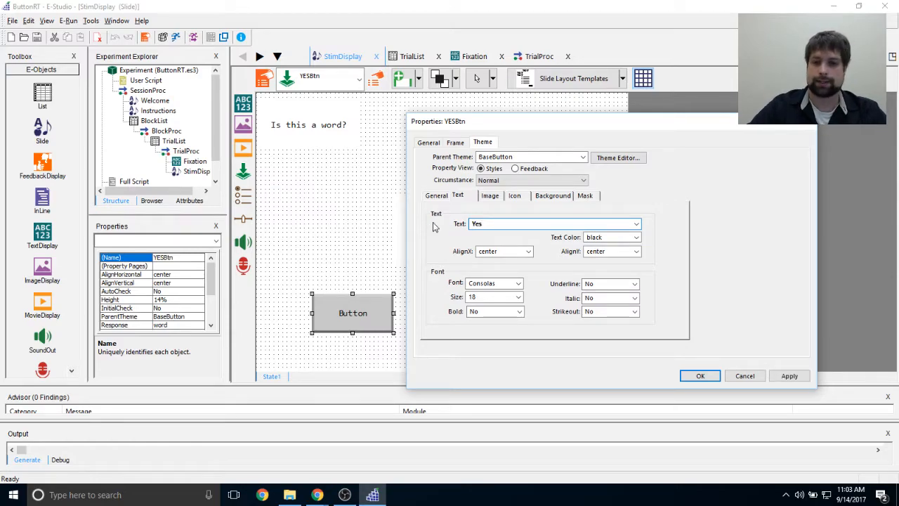
click(790, 376)
click(709, 375)
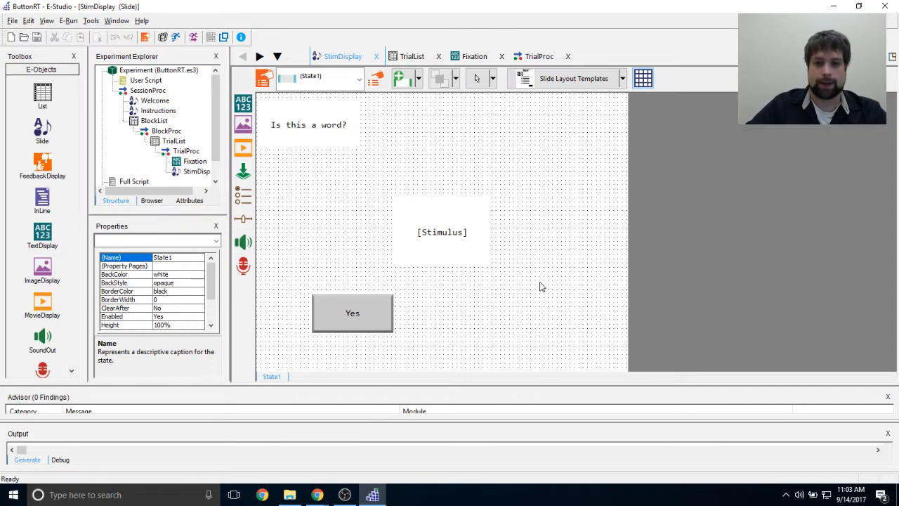
Step: Widen the Yes button on the StimDisplay slide slightly, to about 23% of the slide width
click(333, 321)
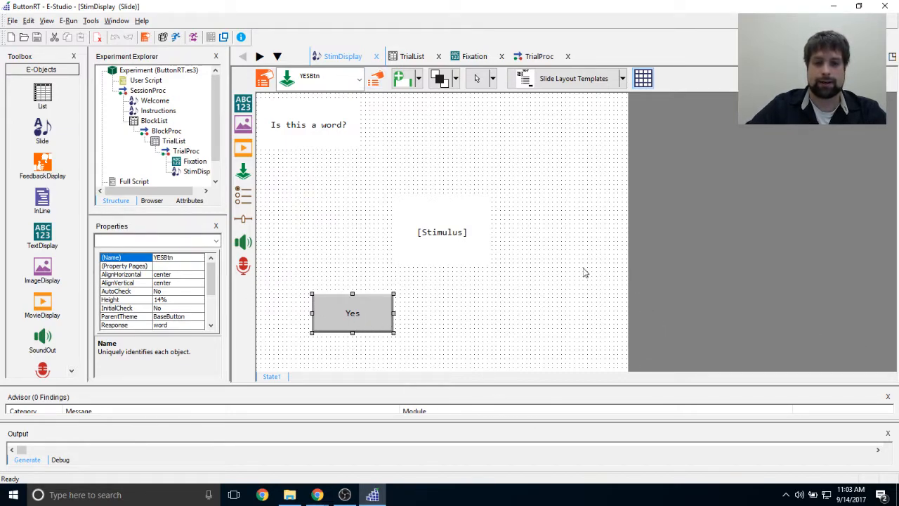
mouse_move(394, 334)
mouse_down()
mouse_move(448, 349)
mouse_move(397, 333)
mouse_up()
click(431, 327)
Step: Check the Yes button's frame size and position in its properties, and close them without changes
click(350, 317)
click(376, 79)
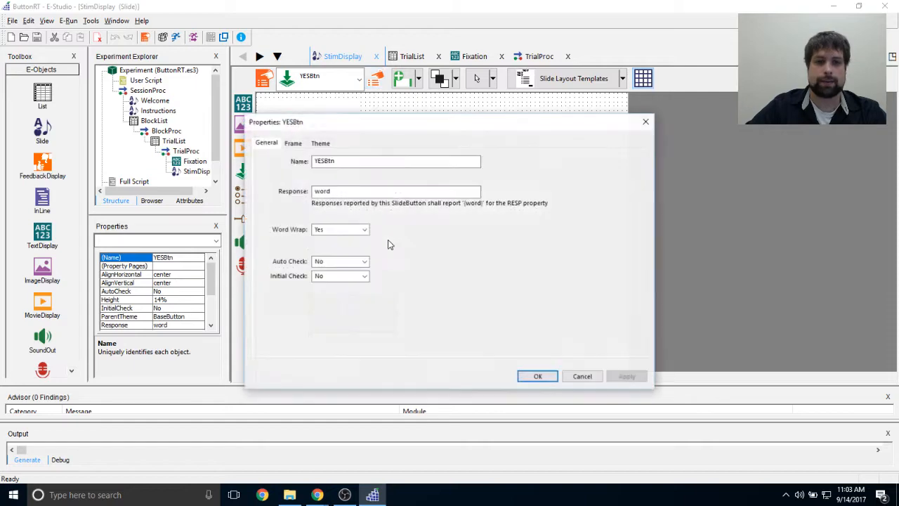
click(302, 148)
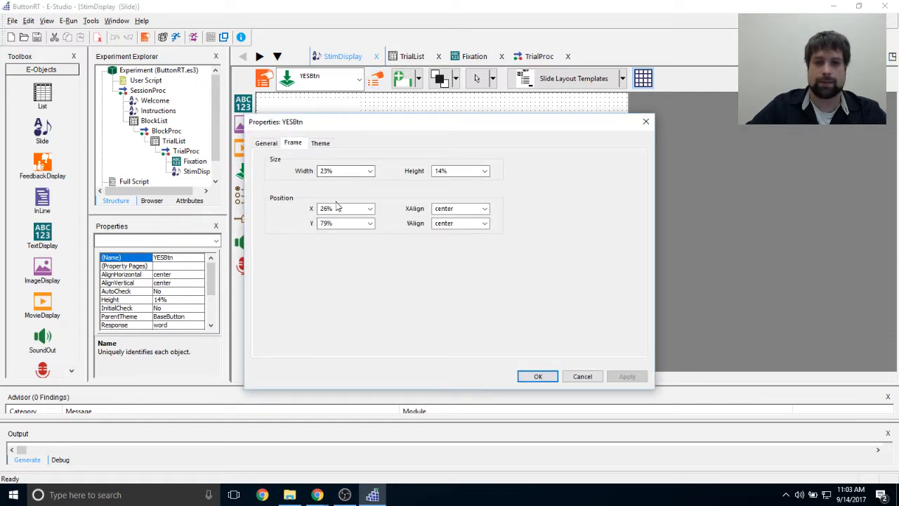
key(Tab)
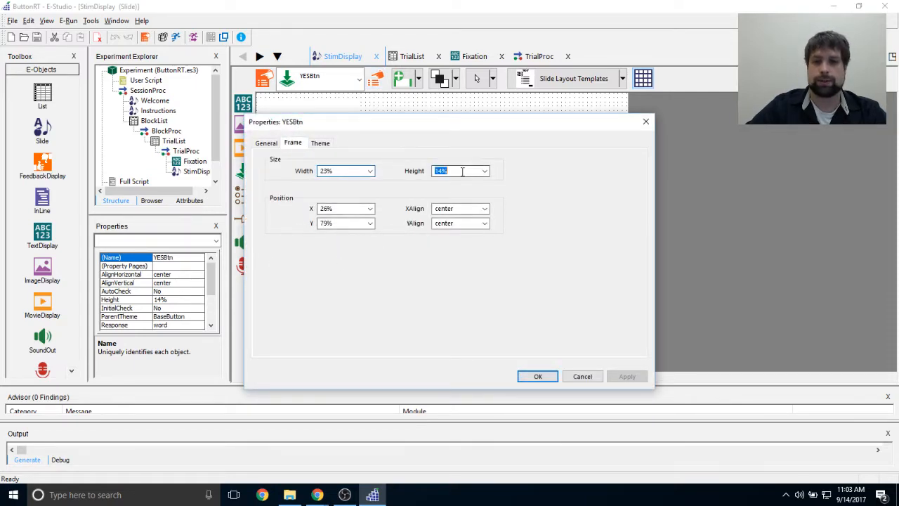
click(573, 374)
click(343, 302)
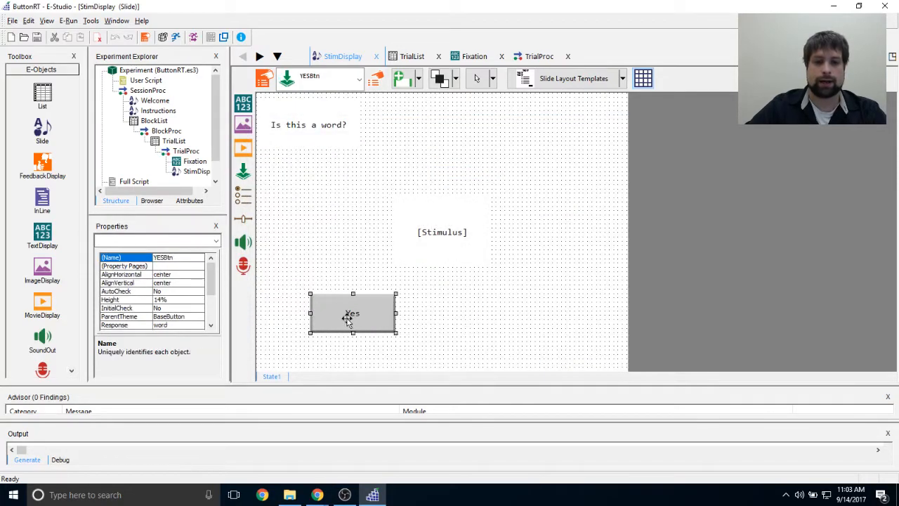
Step: Duplicate the Yes button and place the copy level with it in the lower-right part of the slide
click(443, 306)
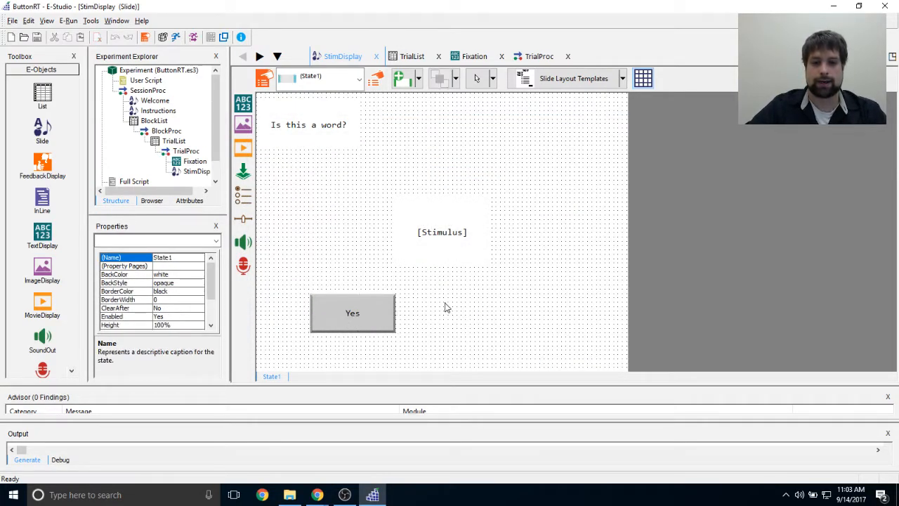
click(348, 318)
drag(348, 318, 499, 317)
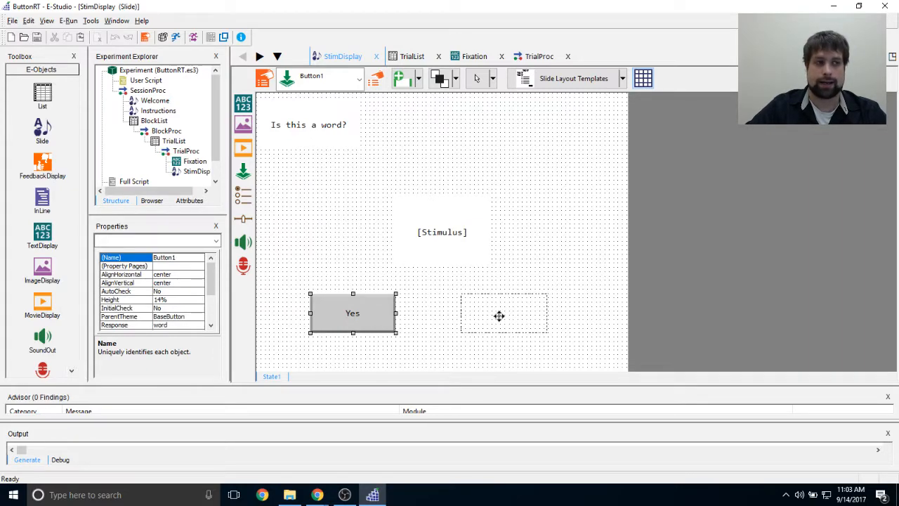
drag(499, 316, 517, 318)
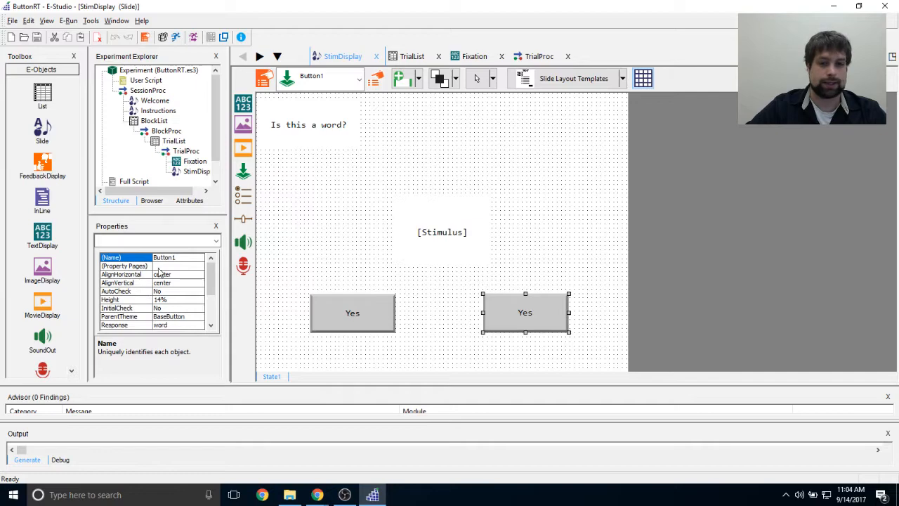
Step: Compare the names of the two slide buttons and enter NOBtn as the duplicate's name
click(351, 321)
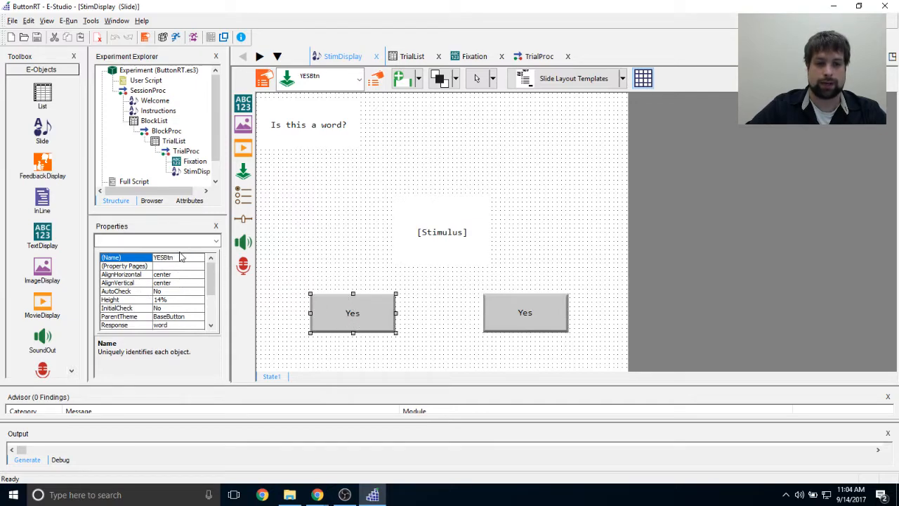
click(505, 315)
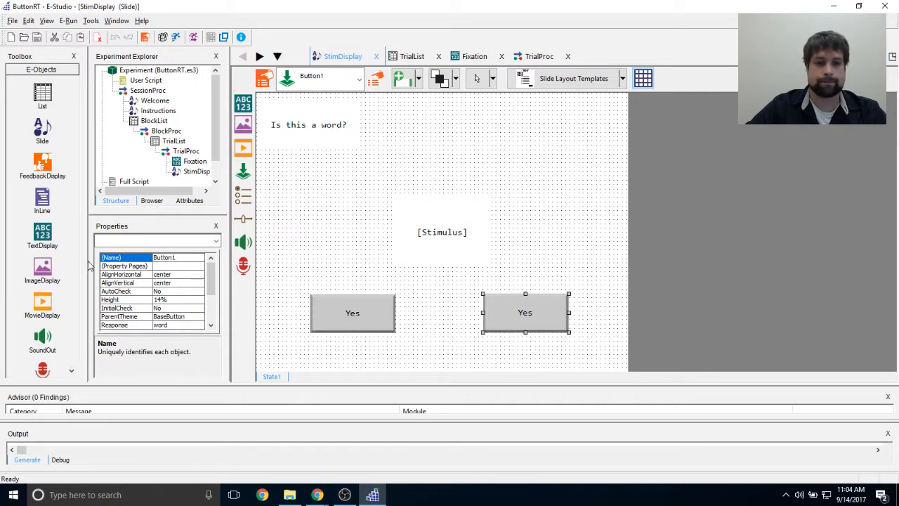
click(177, 258)
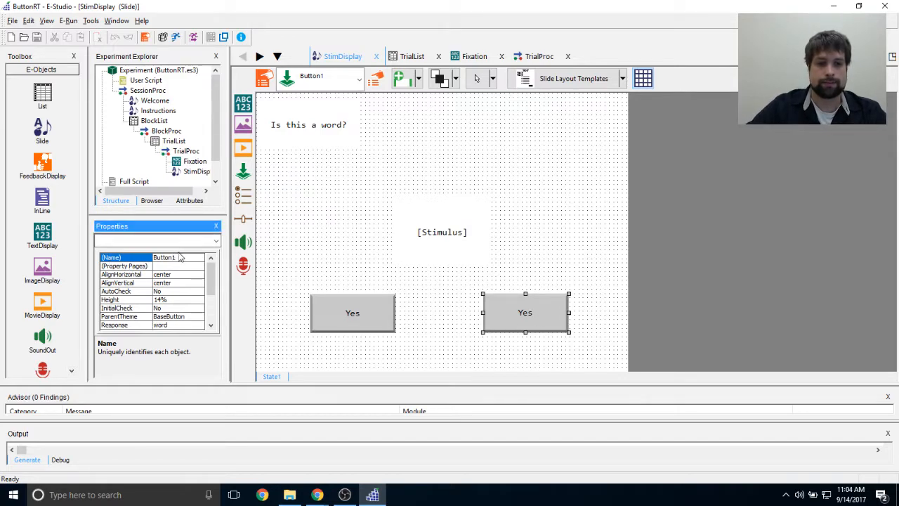
click(518, 299)
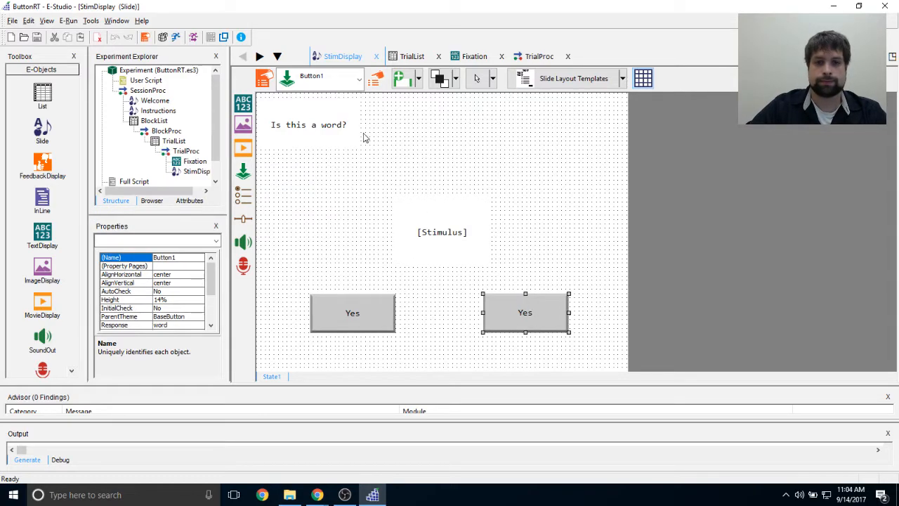
click(374, 79)
double_click(347, 161)
text(NOBtn)
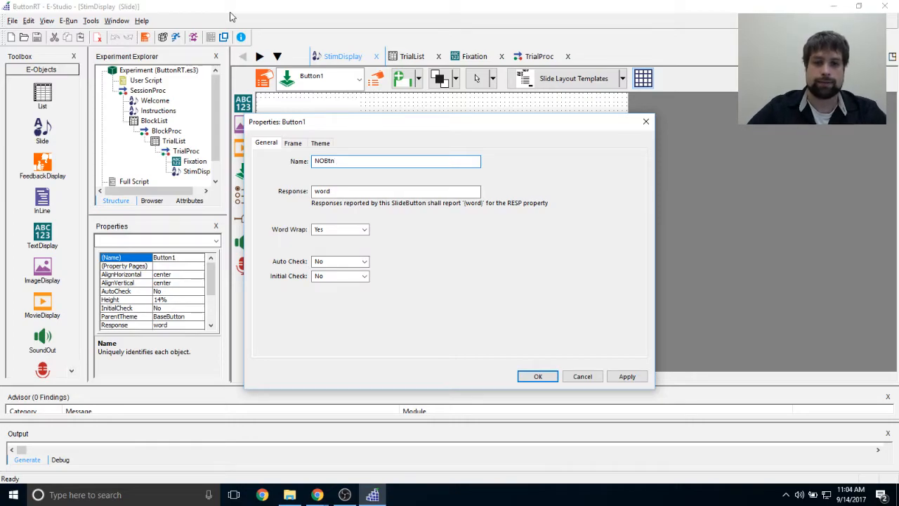
Step: Set the duplicate button's response value to "nonword" and apply its properties
double_click(331, 190)
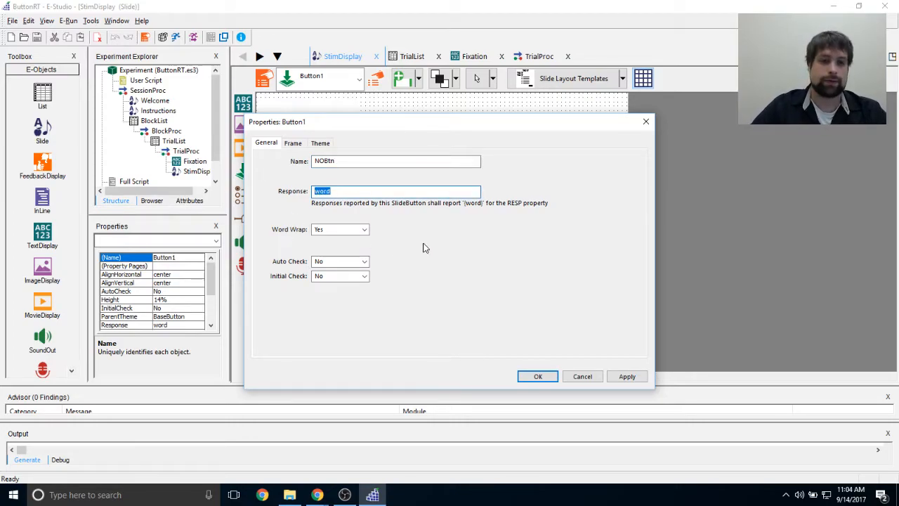
text(nonword)
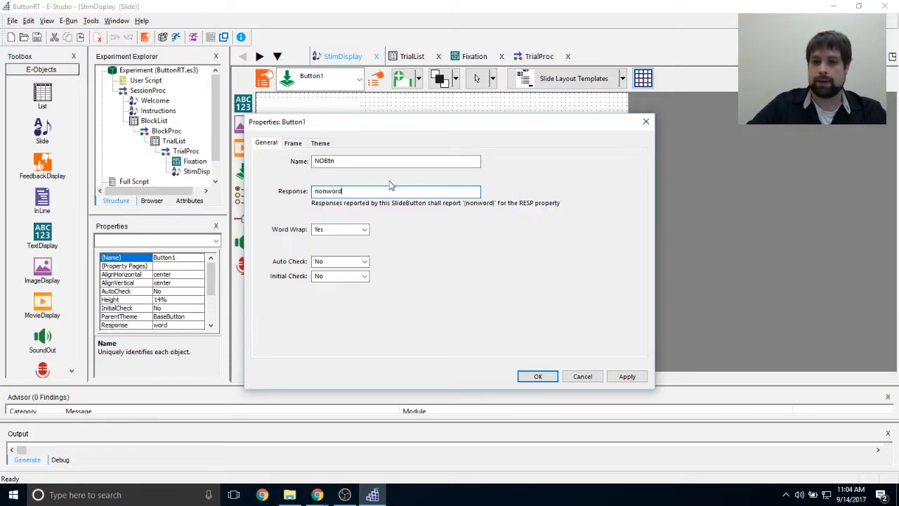
drag(411, 124, 432, 95)
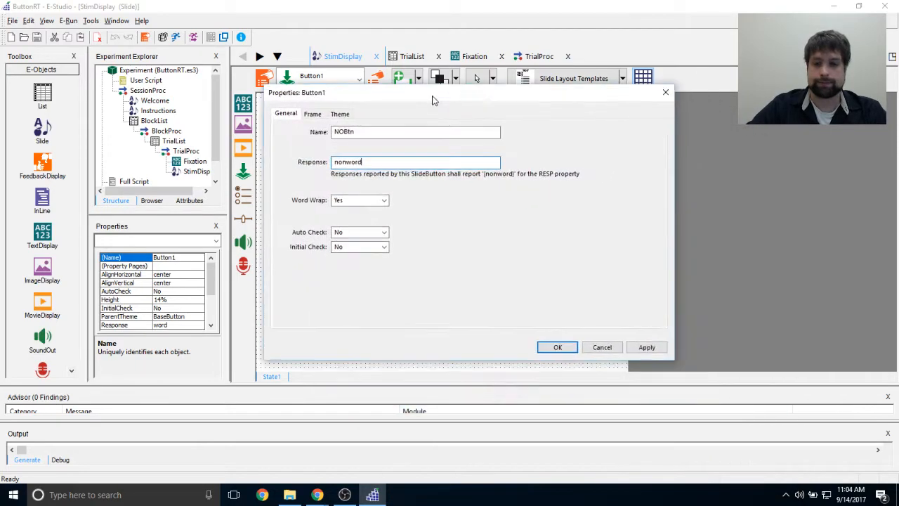
click(647, 347)
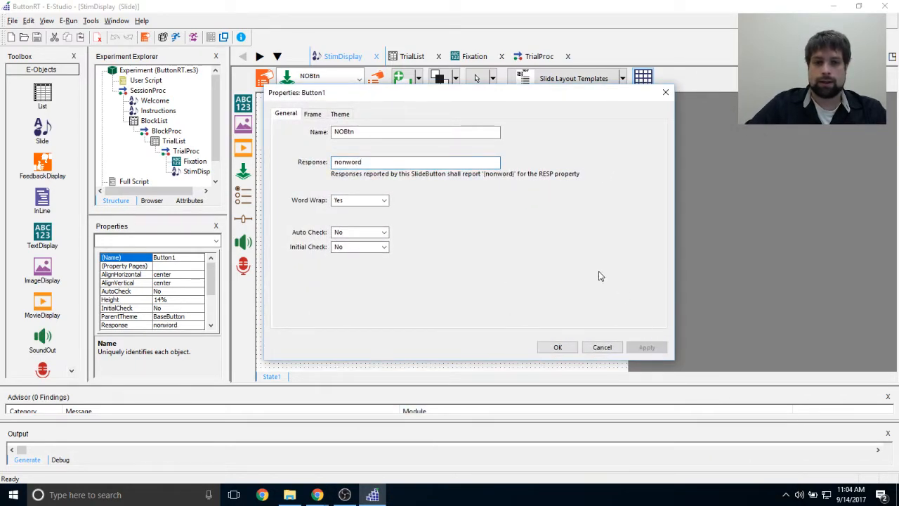
click(548, 348)
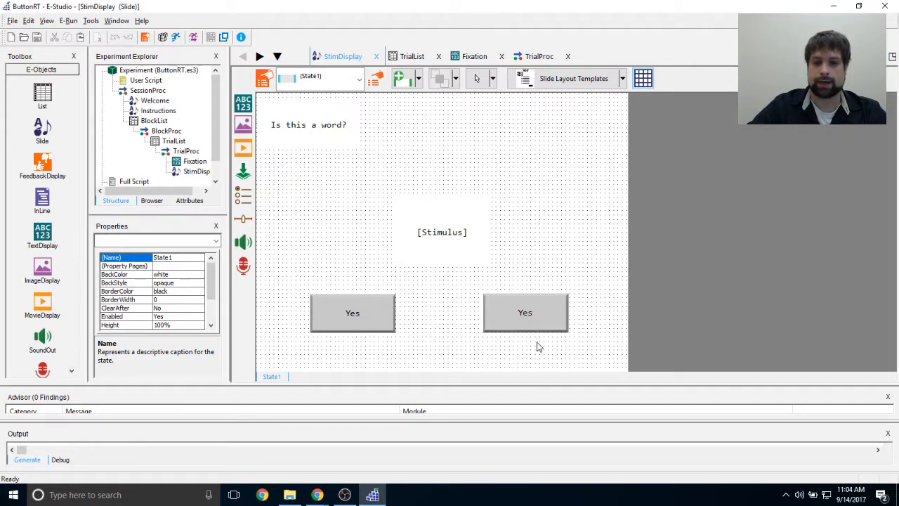
Step: Change the NOBtn button's displayed text to "No" in its theme settings and apply it
click(493, 309)
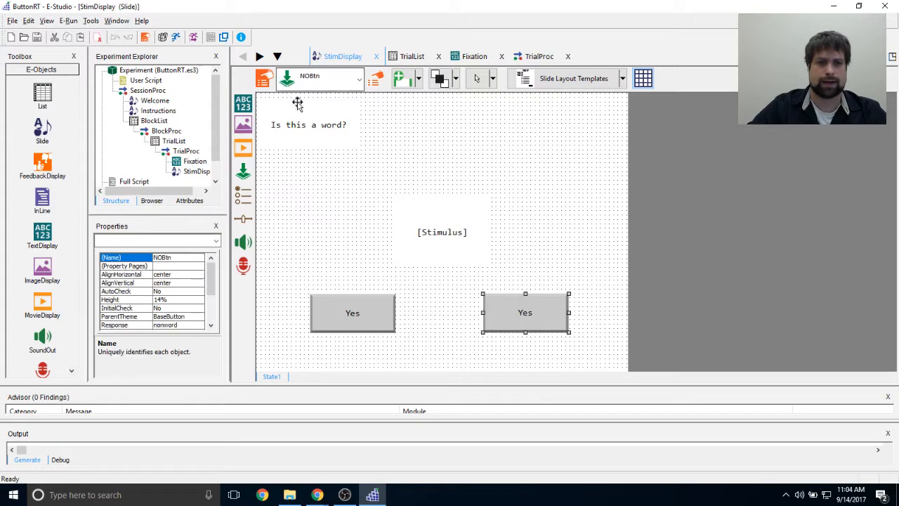
click(377, 80)
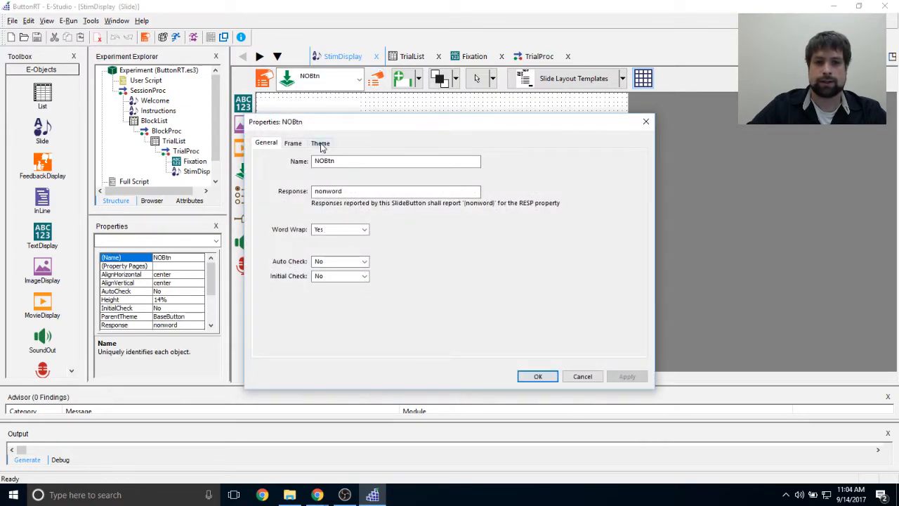
click(321, 143)
click(298, 196)
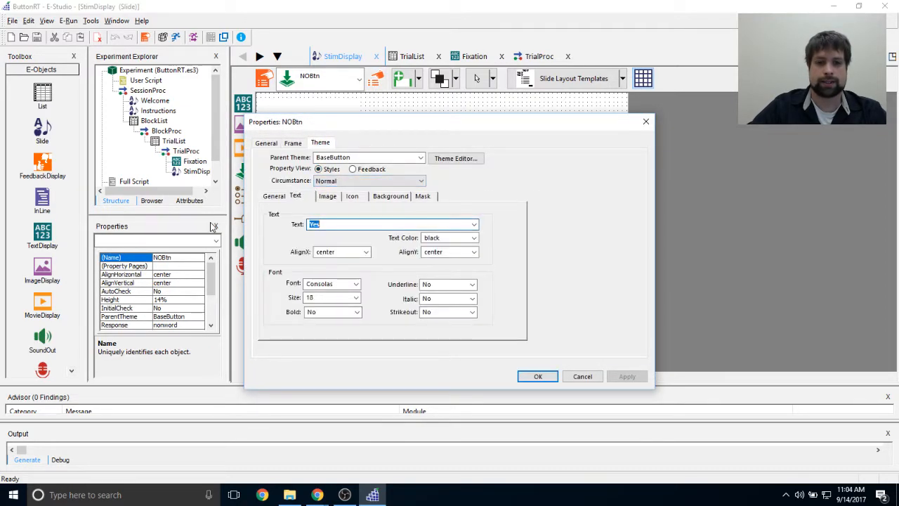
text(No)
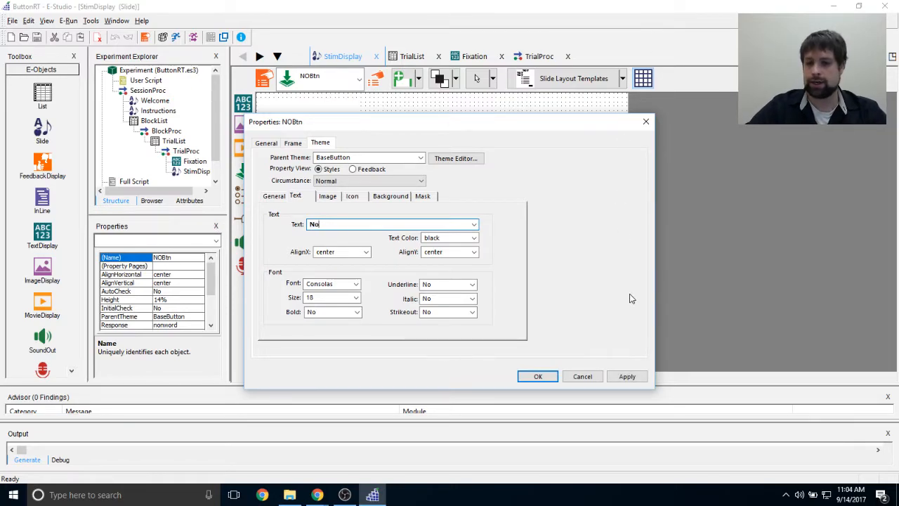
click(627, 377)
click(538, 376)
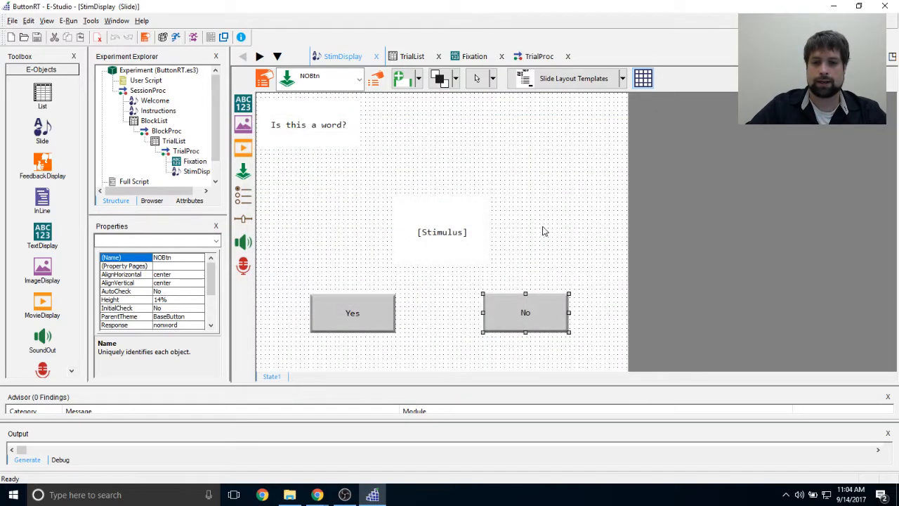
Step: Select the Yes and No buttons in turn to review their properties, and leave them deselected
click(336, 311)
click(513, 311)
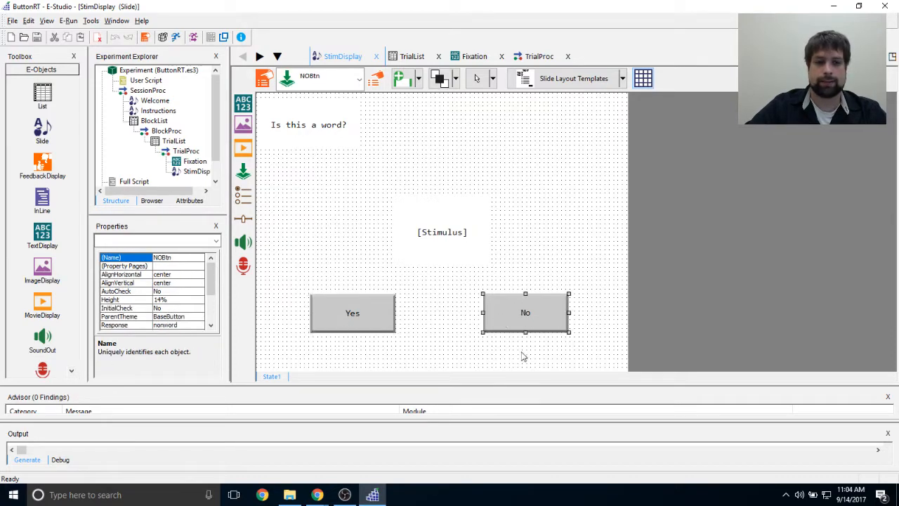
click(344, 343)
click(350, 313)
click(349, 237)
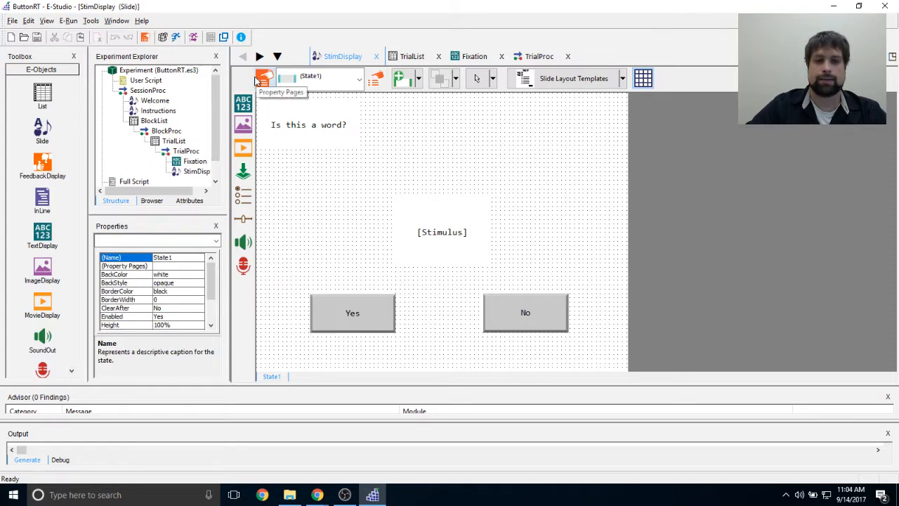
Step: Set the StimDisplay slide's duration to 3000 in its duration and input properties
click(264, 80)
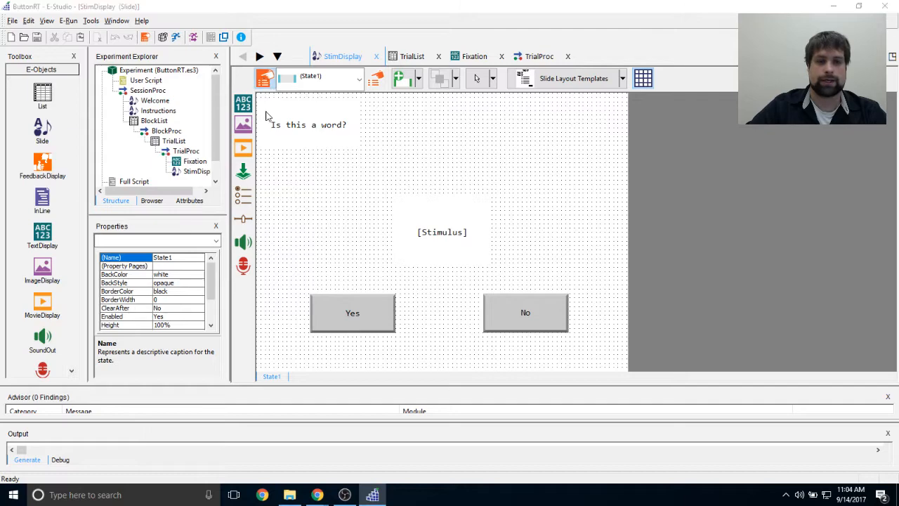
click(475, 150)
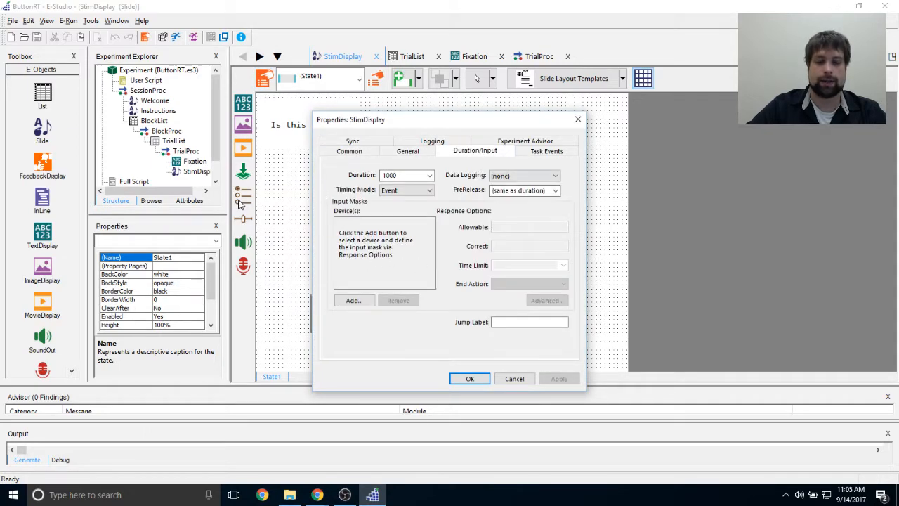
double_click(383, 175)
key(BackSpace)
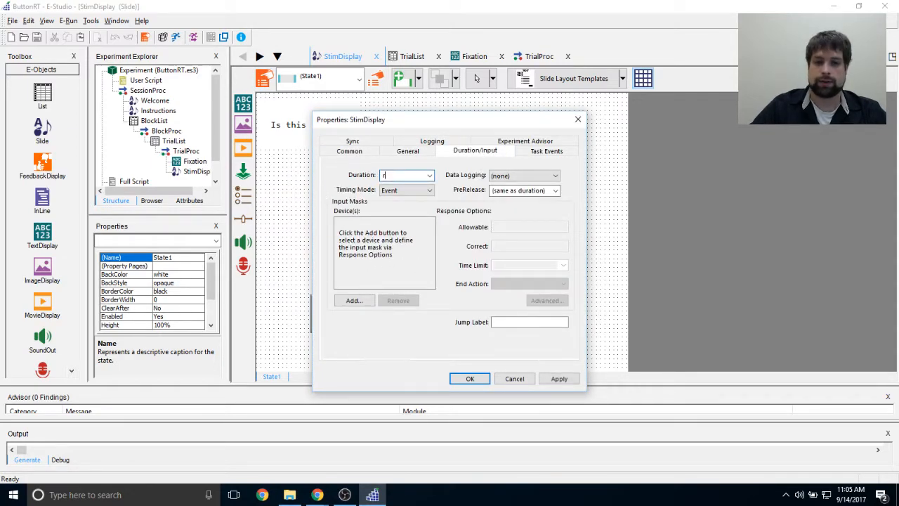
text(5000)
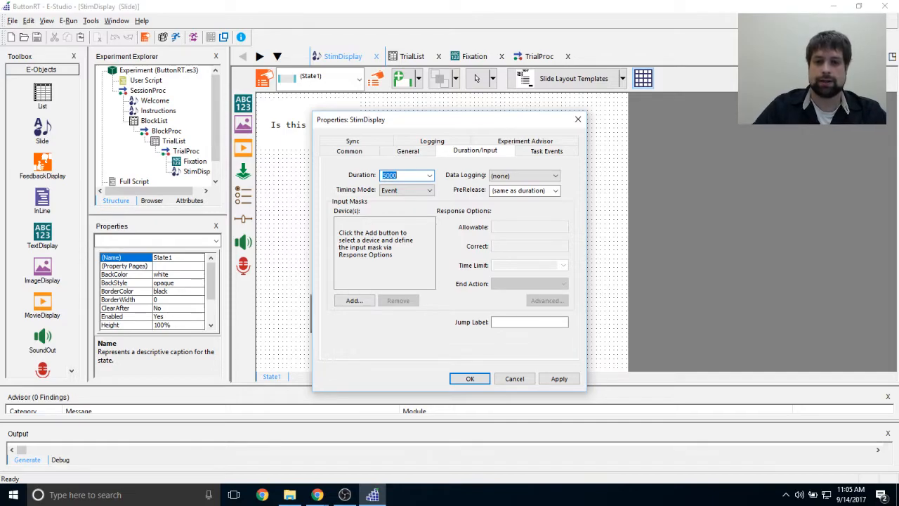
text(3)
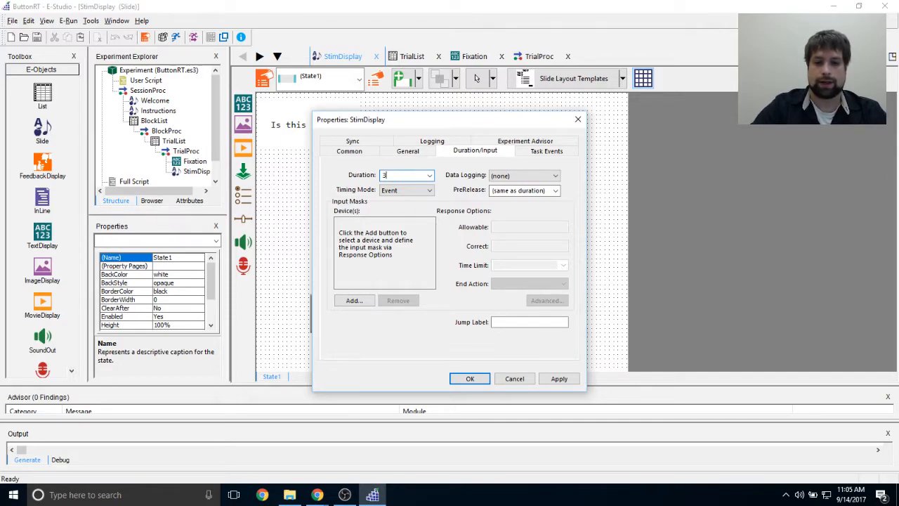
Step: Set StimDisplay's data logging to Standard, apply it, and add the Button device to its input masks
click(544, 175)
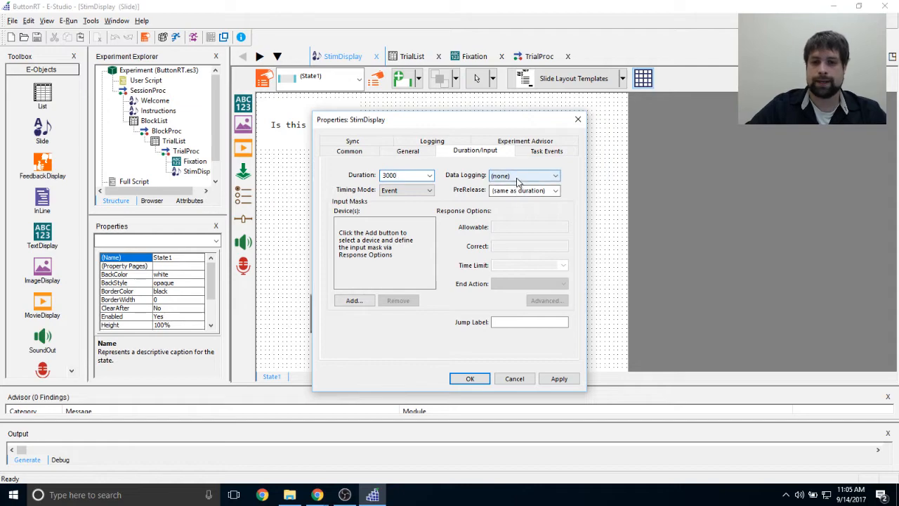
click(531, 194)
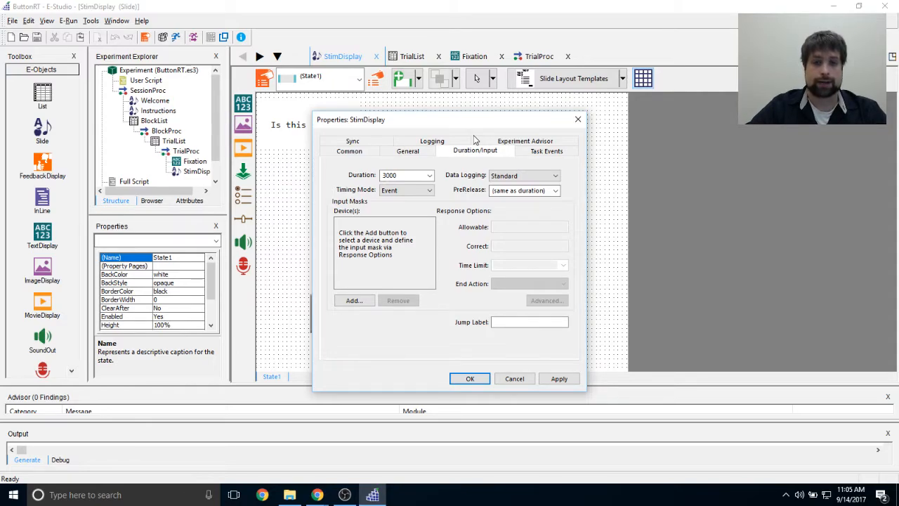
click(559, 378)
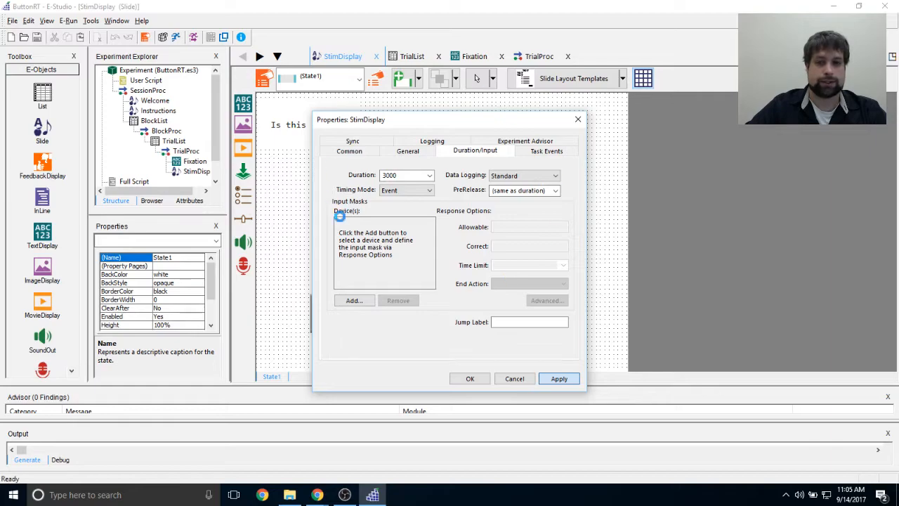
click(356, 300)
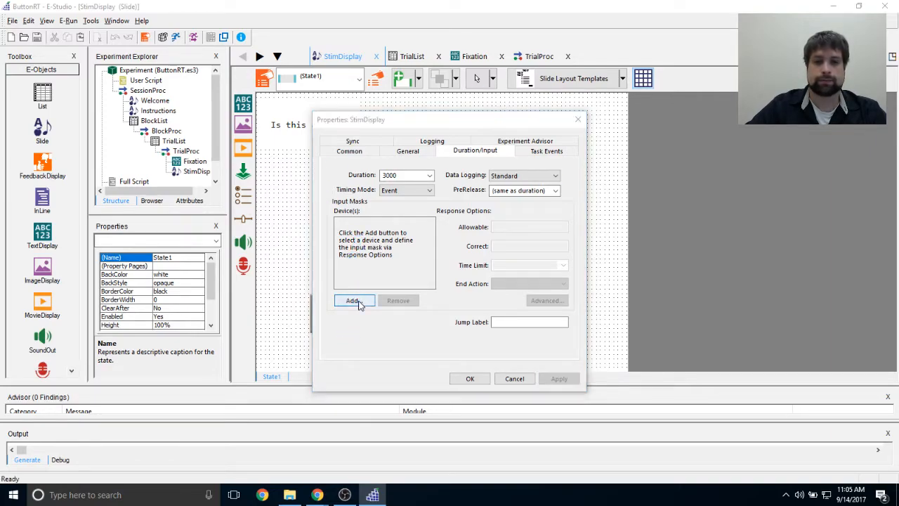
double_click(470, 209)
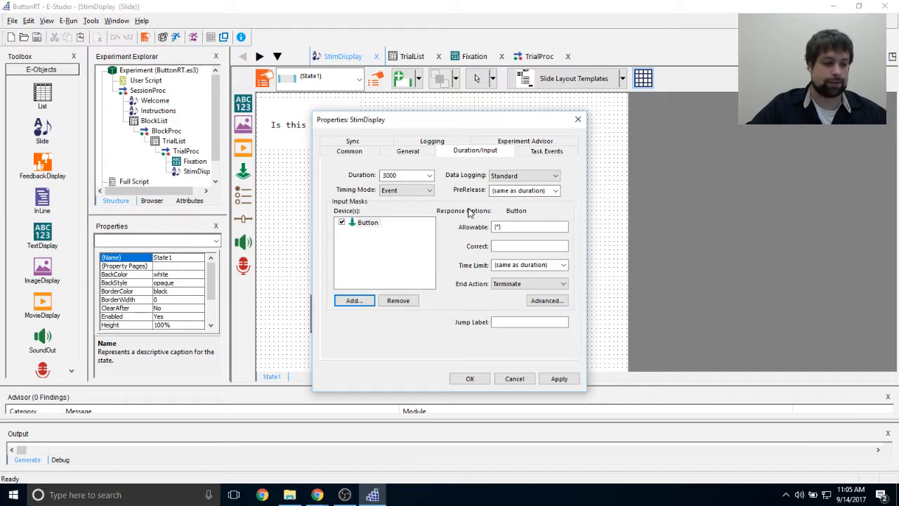
Step: Set the Button input mask's allowable responses on StimDisplay to {word}{nonword}
click(501, 227)
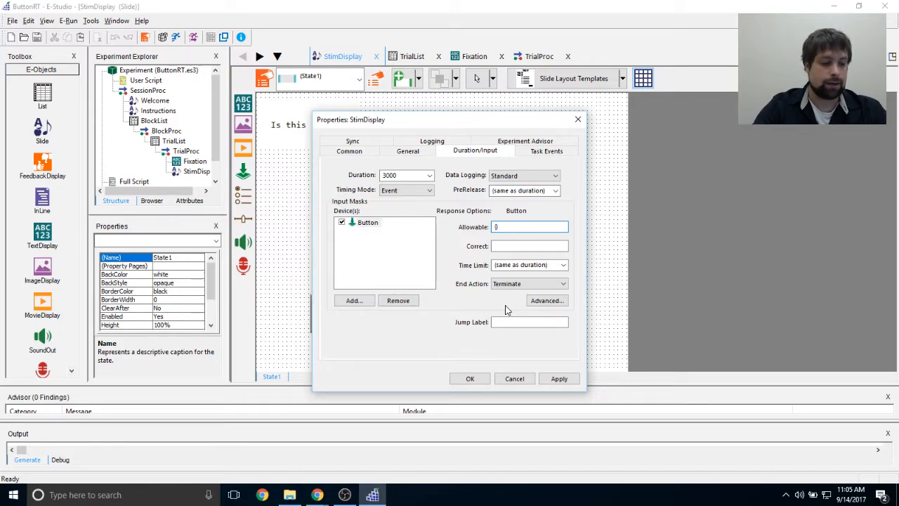
text(ANY)
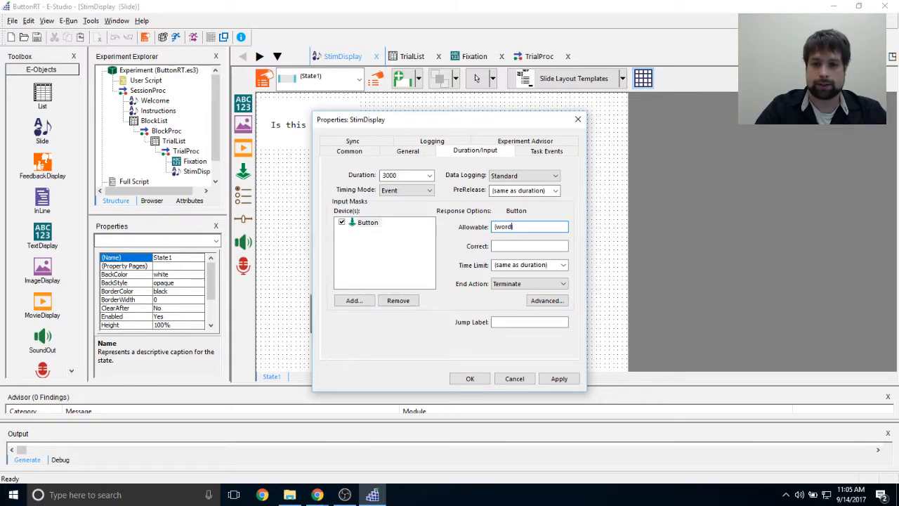
text({})
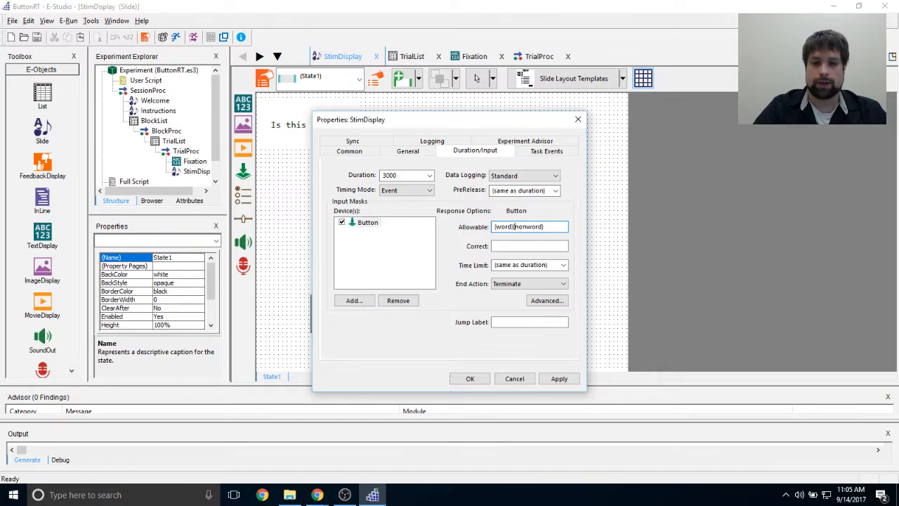
key(BackSpace)
key(BackSpace)
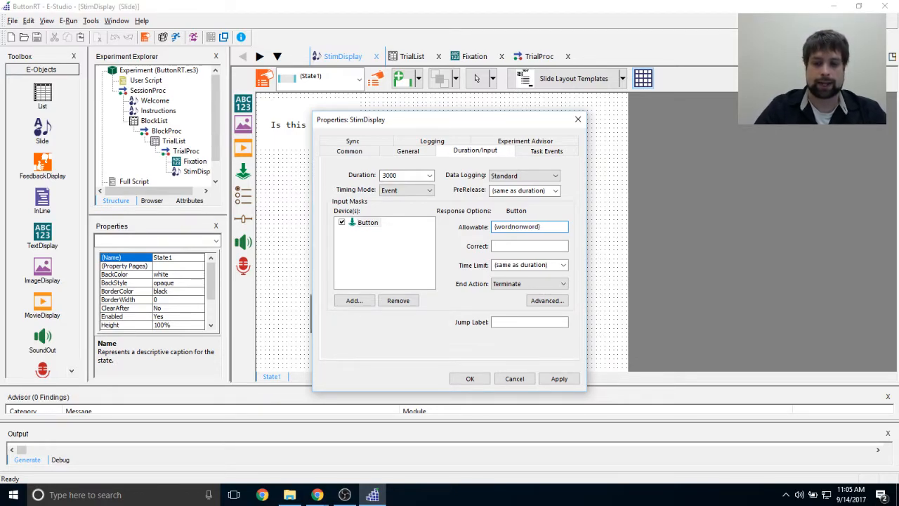
text(')
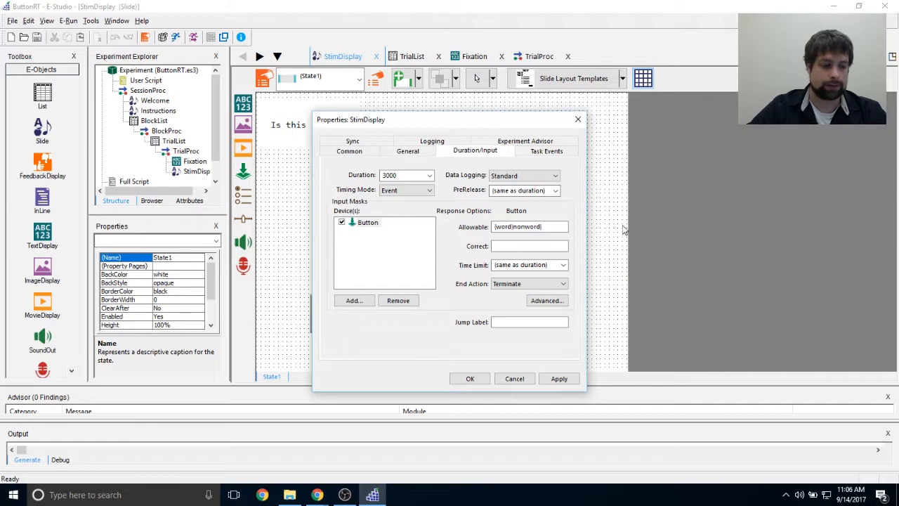
click(552, 226)
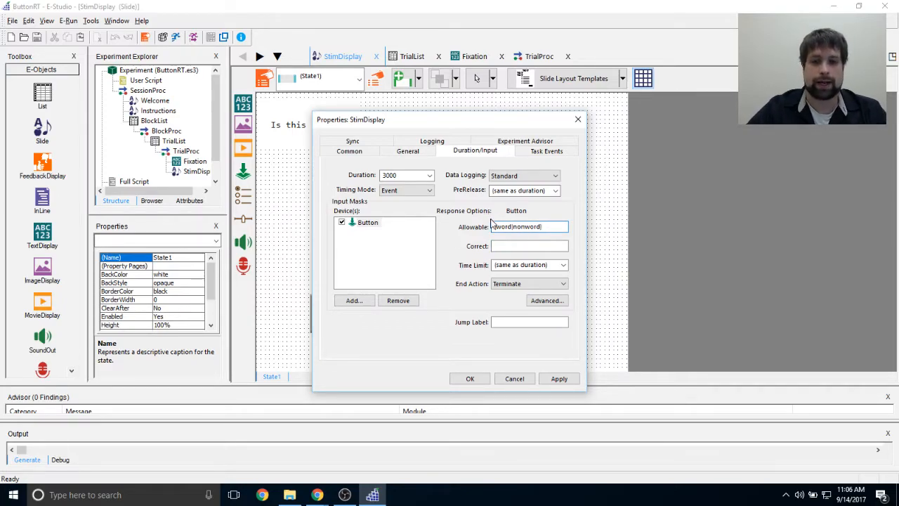
Step: Set the Button input mask's correct response to [StimType] and apply the StimDisplay properties
click(501, 245)
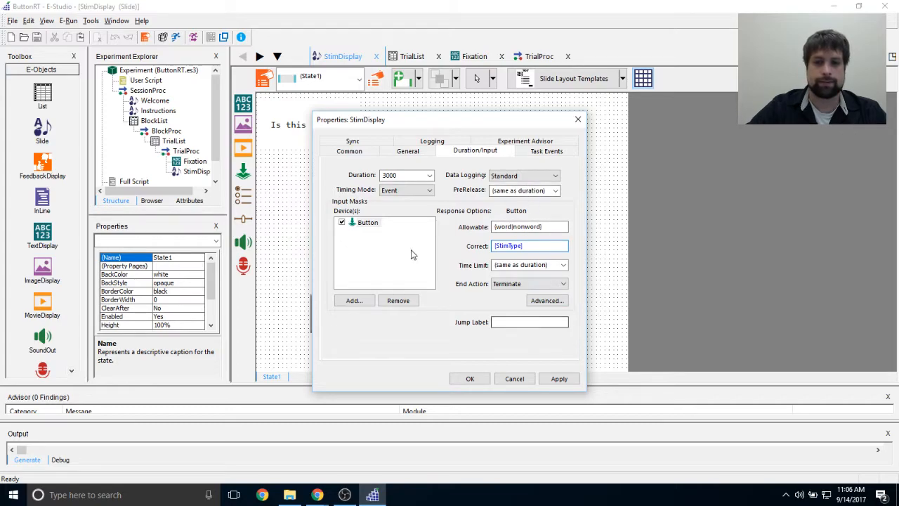
click(560, 379)
click(470, 379)
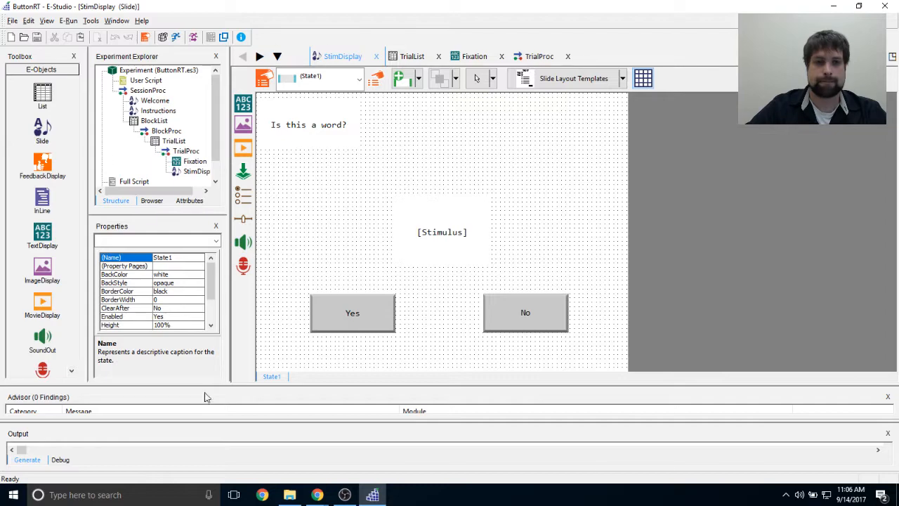
Step: Review TrialProc's sequence, TrialList's Stimulus and StimType columns, and StimDisplay's stimulus text and Yes and No buttons
click(218, 102)
drag(218, 101, 217, 114)
click(187, 131)
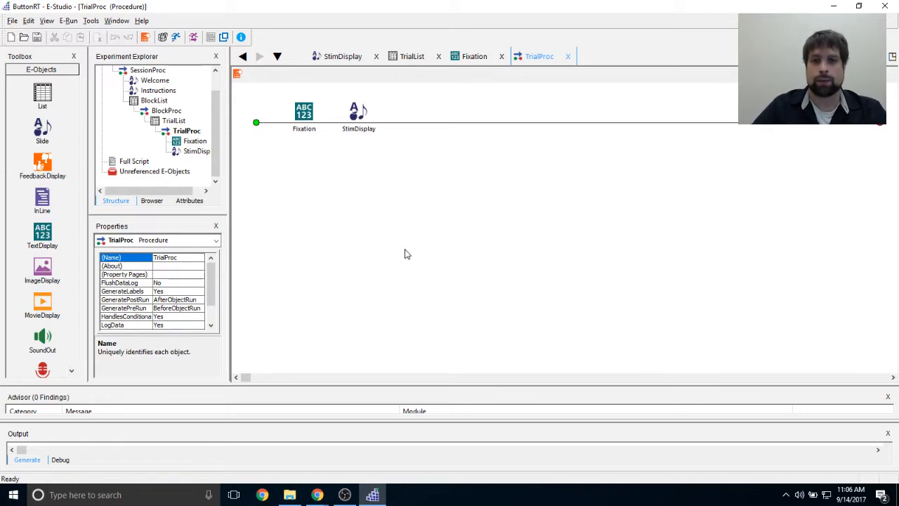
double_click(159, 121)
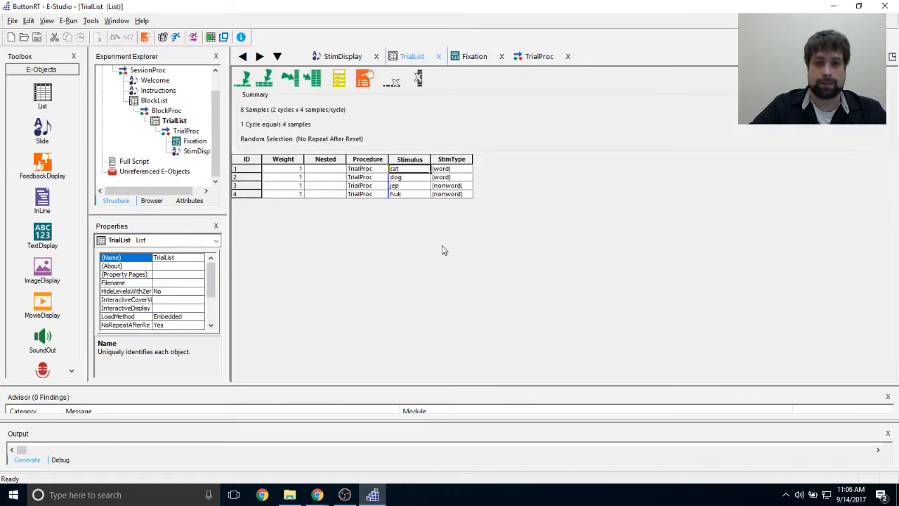
double_click(196, 151)
click(351, 309)
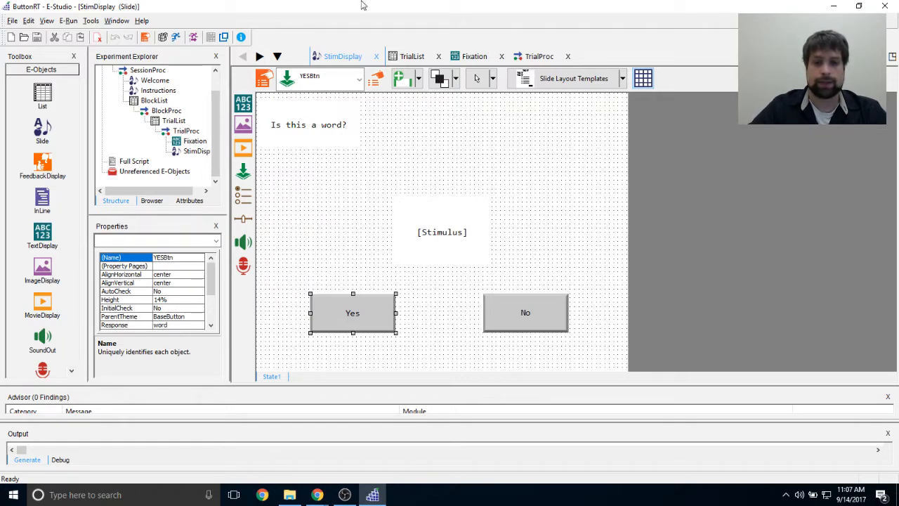
click(458, 341)
click(446, 229)
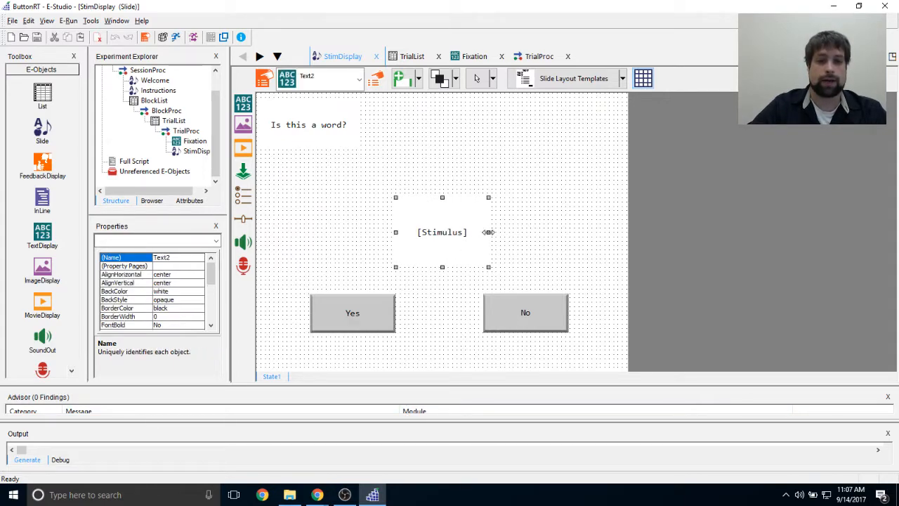
click(372, 306)
click(495, 321)
click(445, 327)
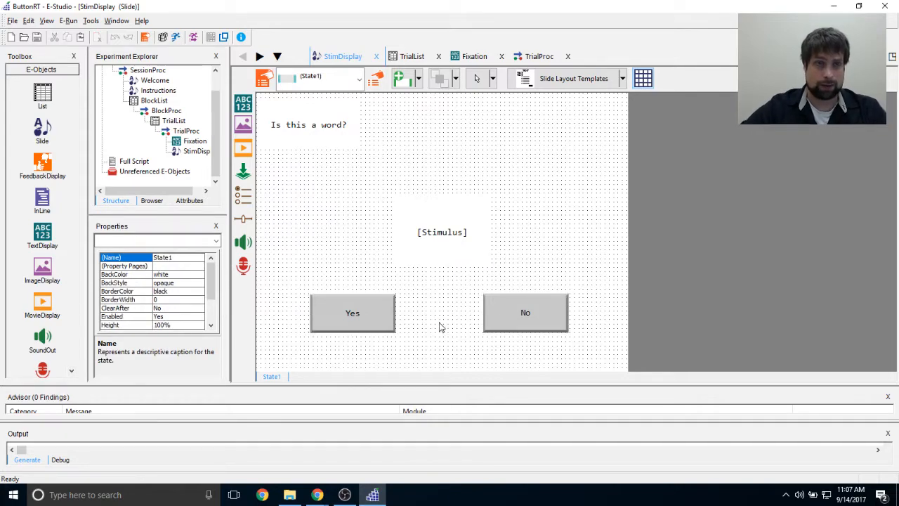
Step: Add a FeedbackDisplay object after StimDisplay in TrialProc and name it Feedback
double_click(186, 131)
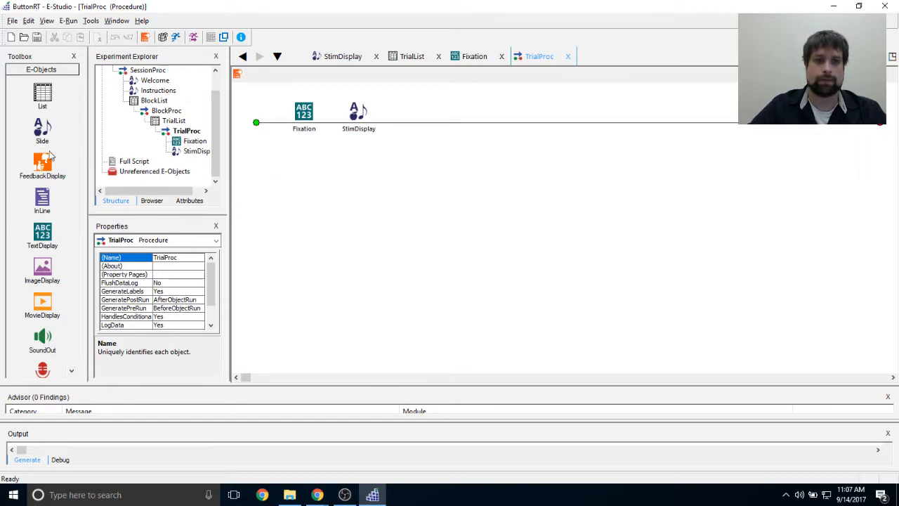
drag(42, 167, 450, 290)
right_click(413, 113)
click(434, 161)
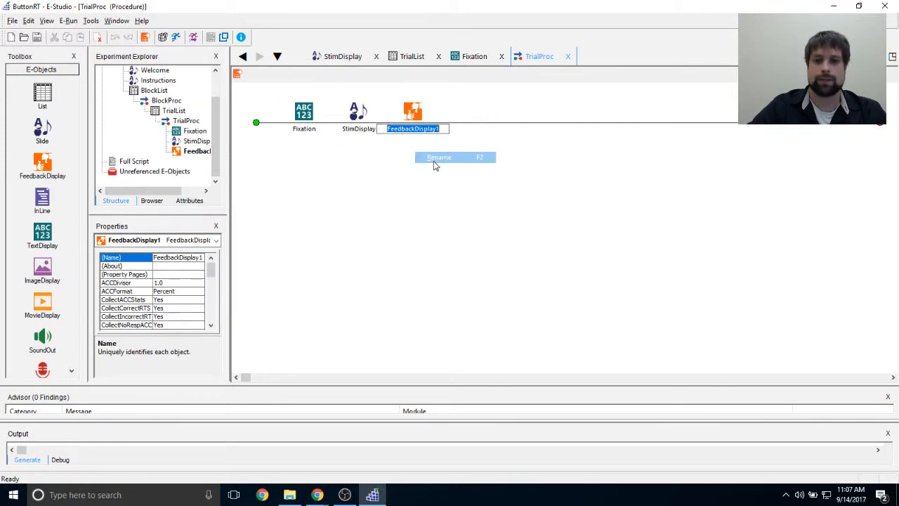
text(Feedback)
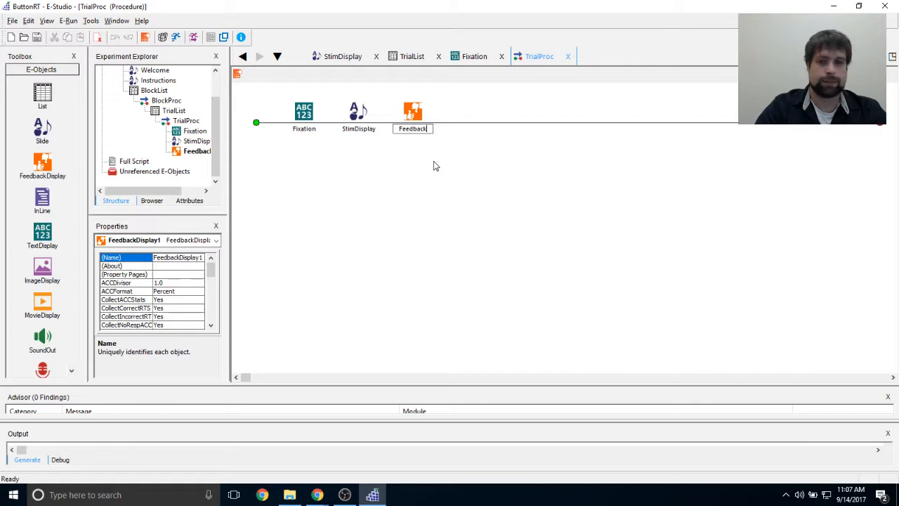
key(Return)
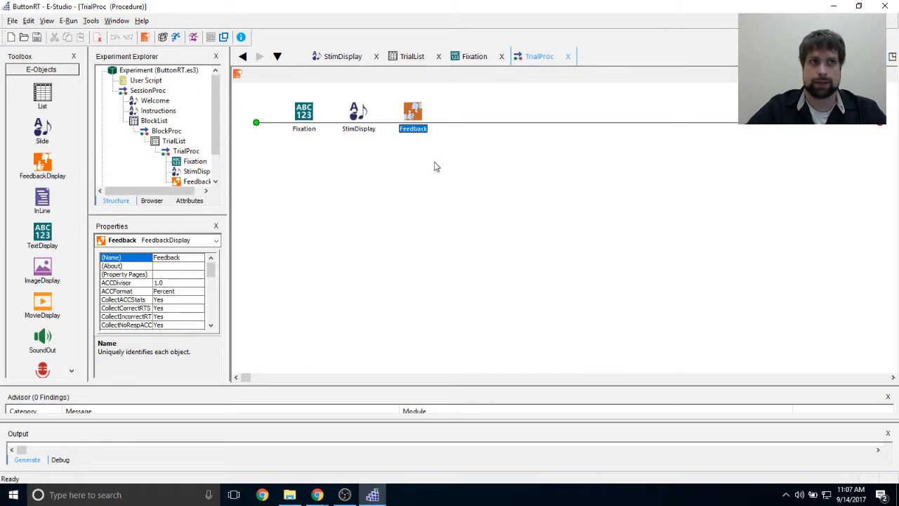
Step: Open the Feedback object and examine its Correct and Incorrect states, including the response time and average percent correct texts
click(432, 172)
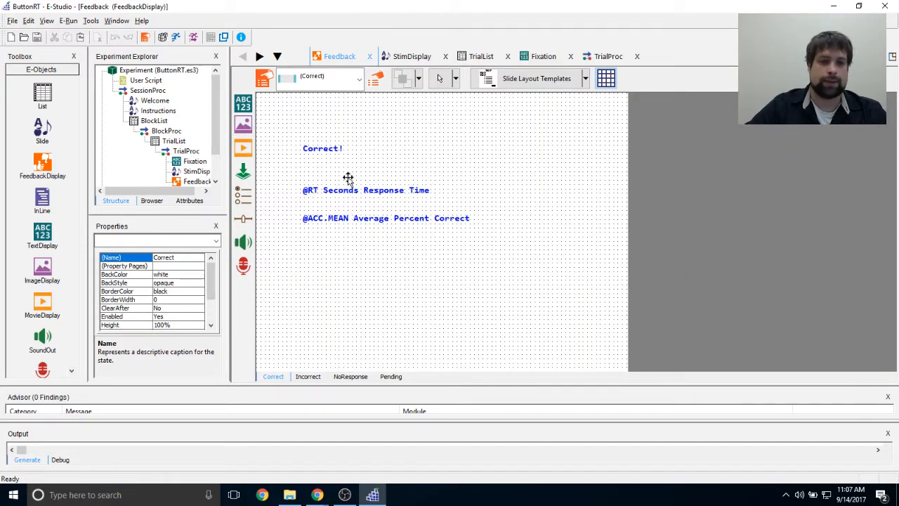
click(348, 154)
click(307, 376)
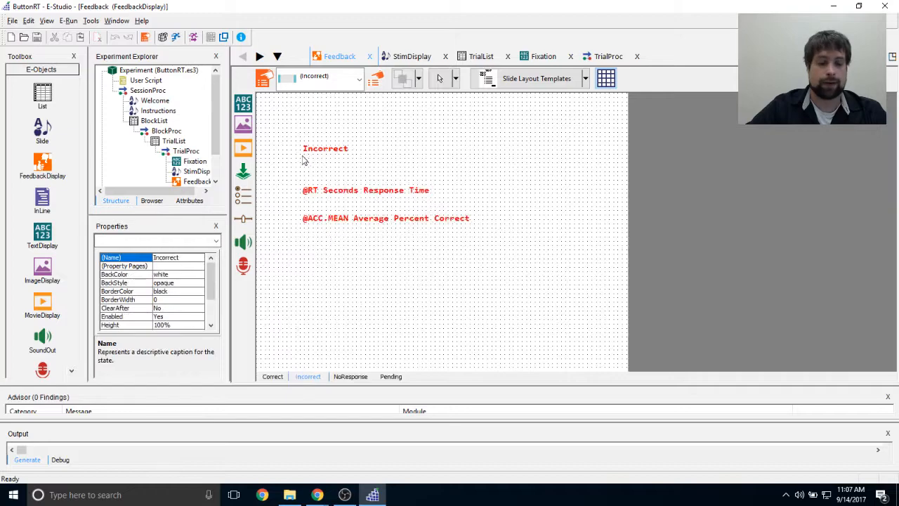
click(274, 377)
click(338, 194)
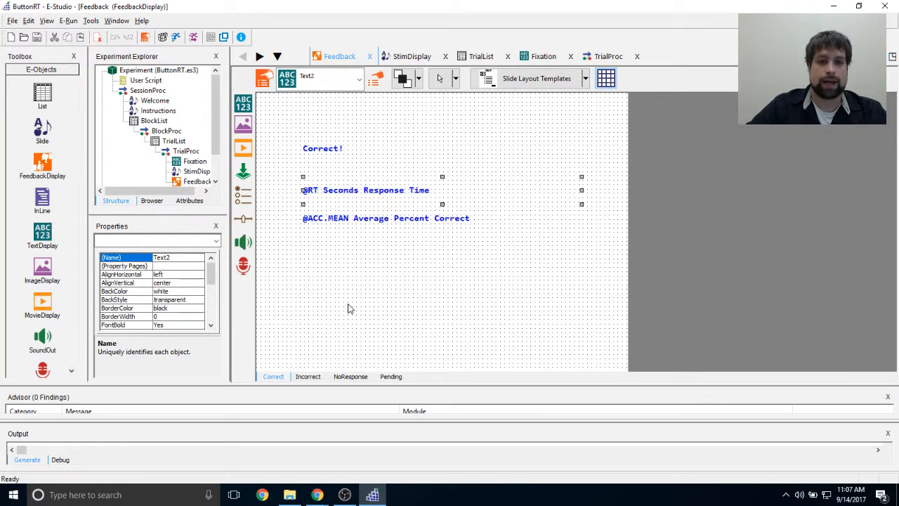
click(311, 218)
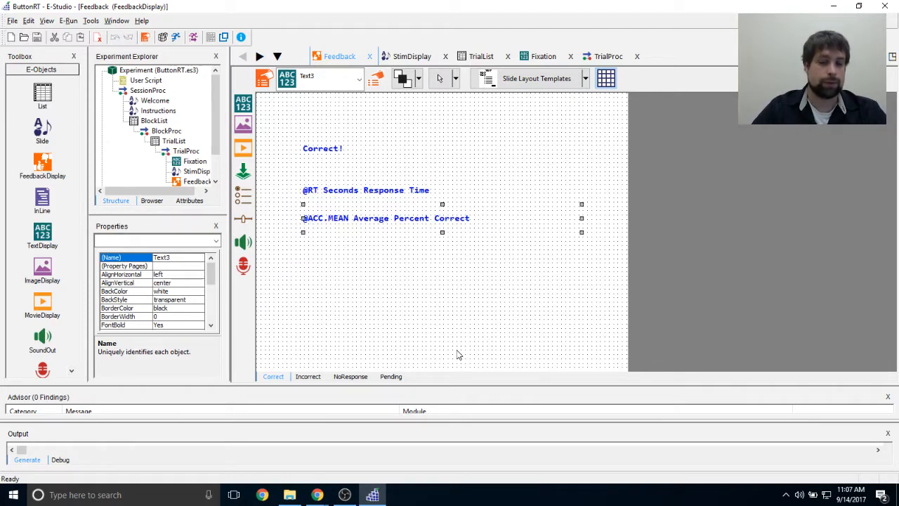
click(348, 195)
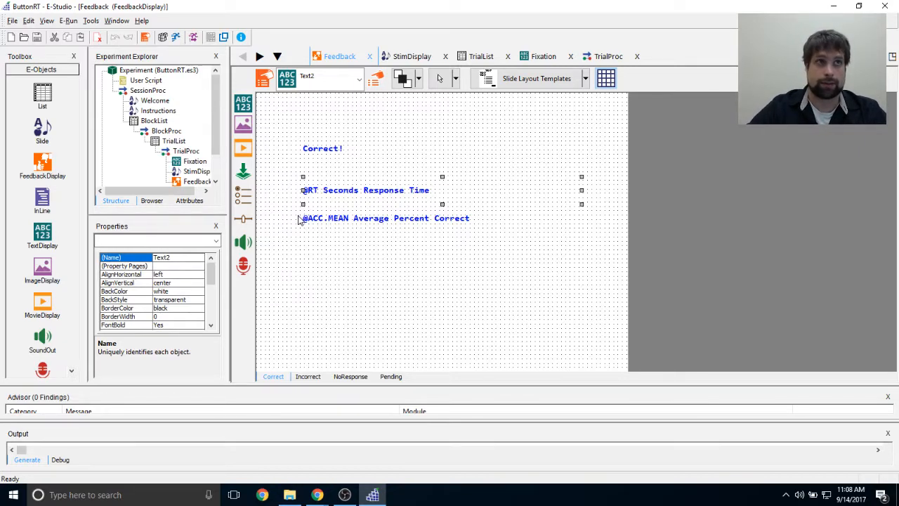
click(372, 241)
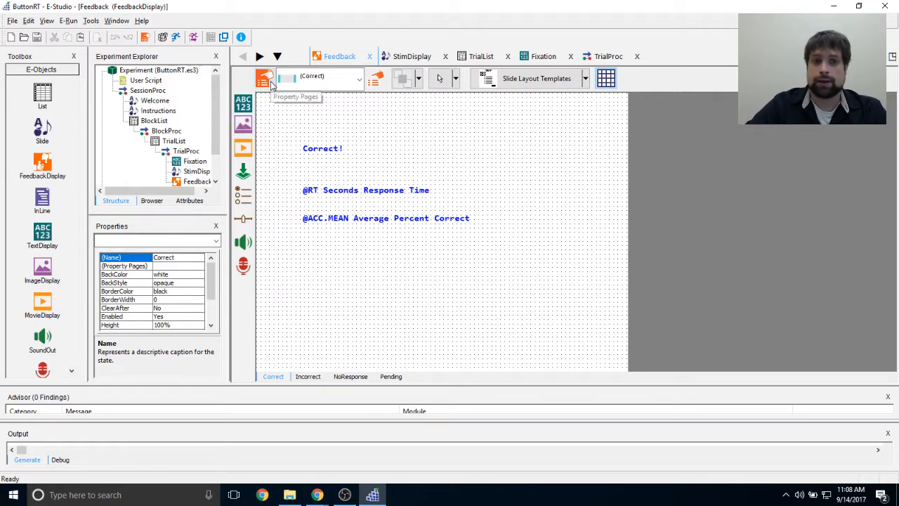
Step: Set Feedback's input object name to StimDisplay in its general properties and apply it
click(264, 79)
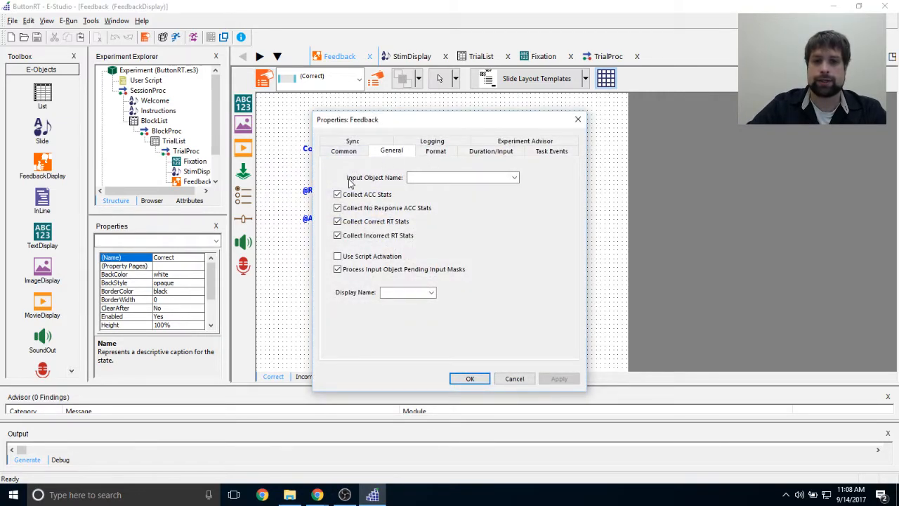
click(515, 179)
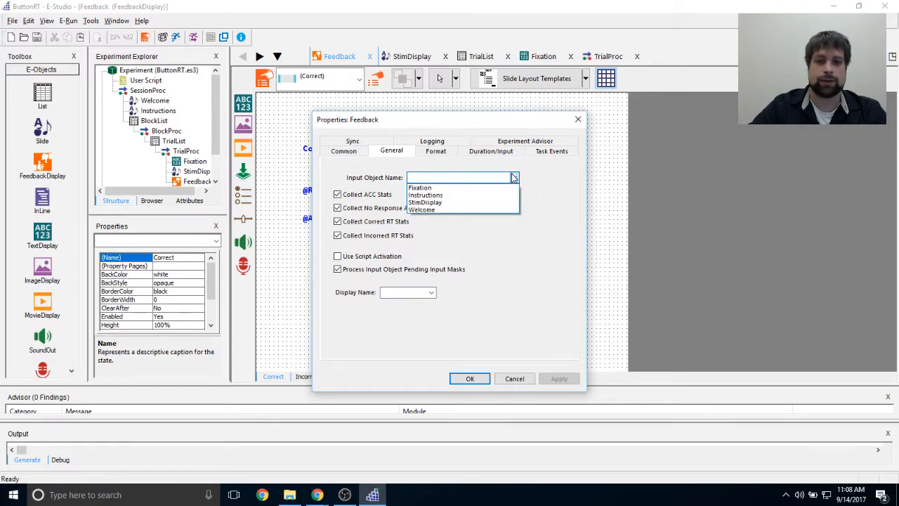
click(492, 204)
click(558, 379)
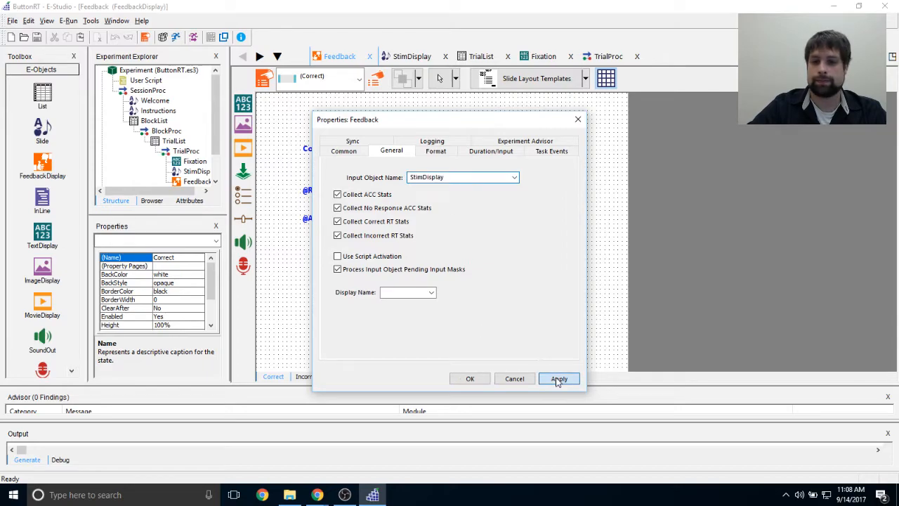
click(486, 379)
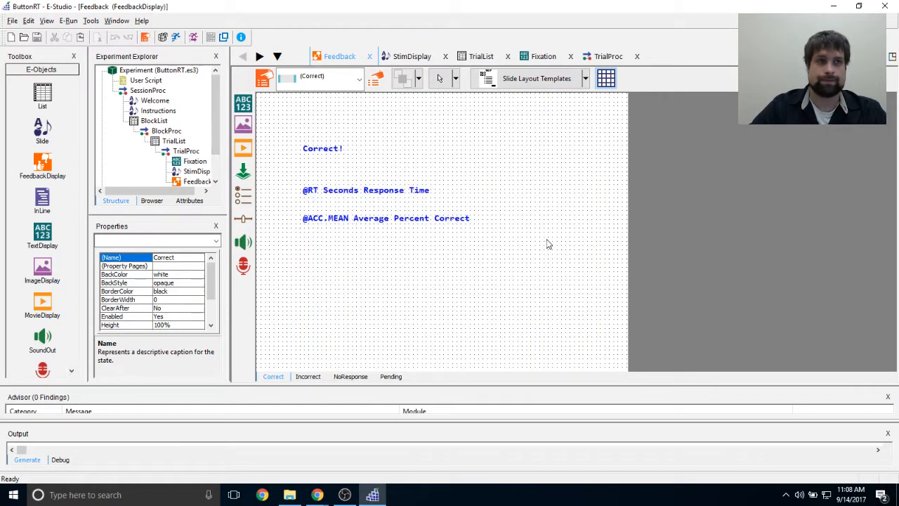
Step: Set Feedback's data logging to Time Audit Only in its duration and input properties and apply it
click(264, 78)
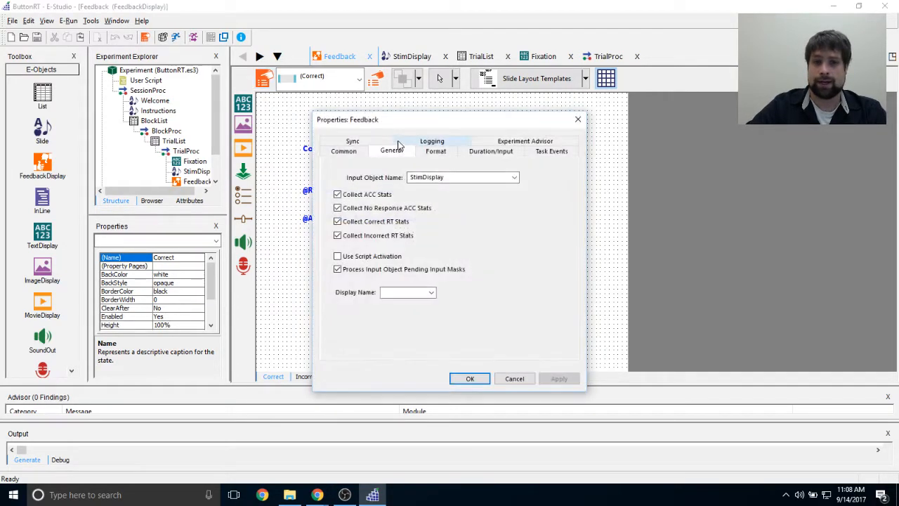
click(482, 154)
double_click(400, 176)
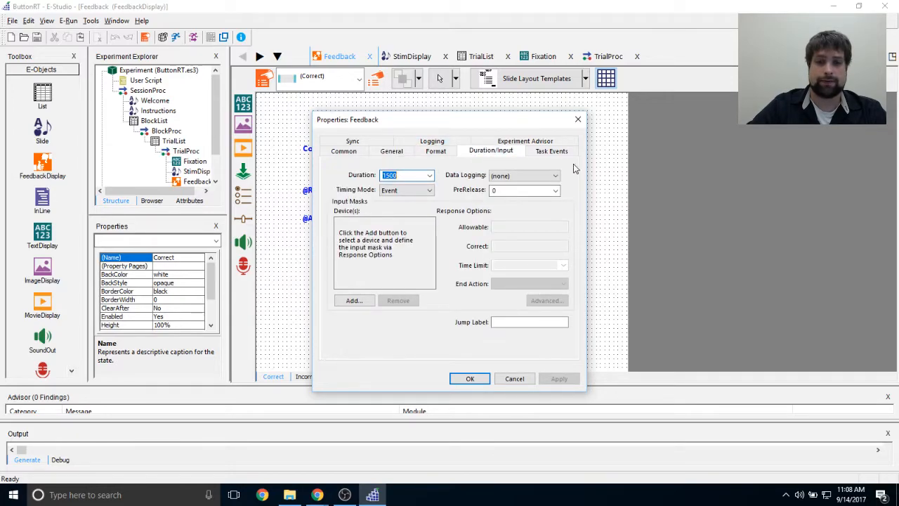
click(541, 176)
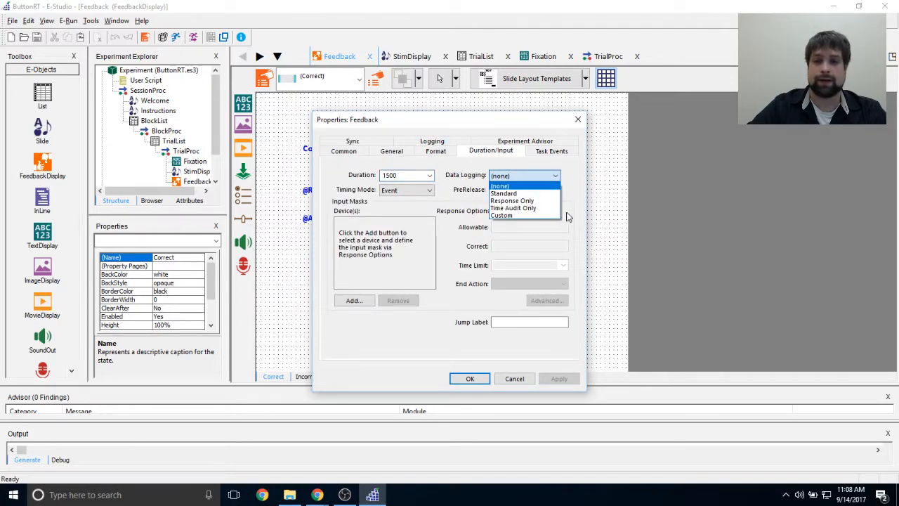
click(554, 208)
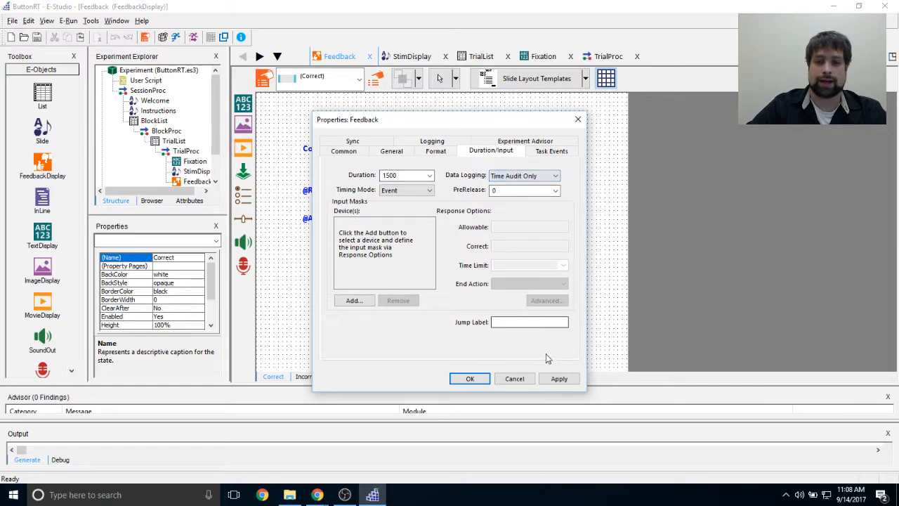
click(557, 380)
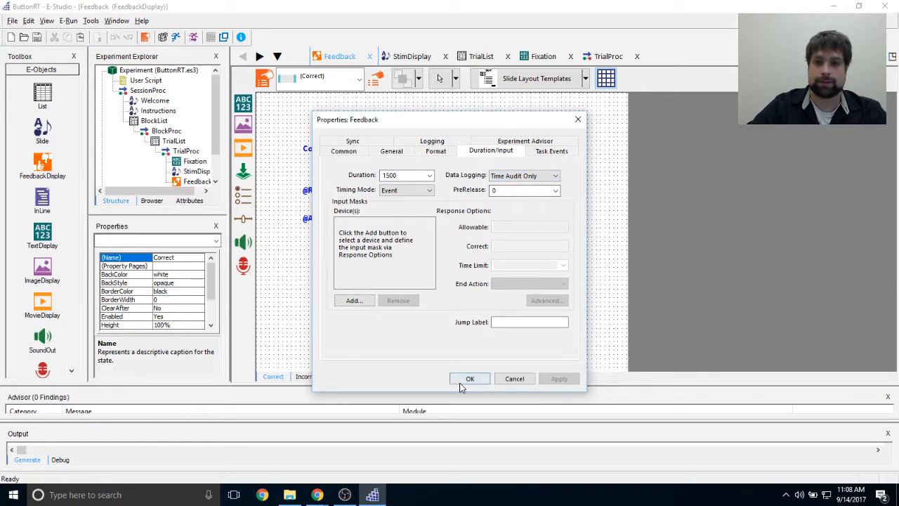
click(466, 380)
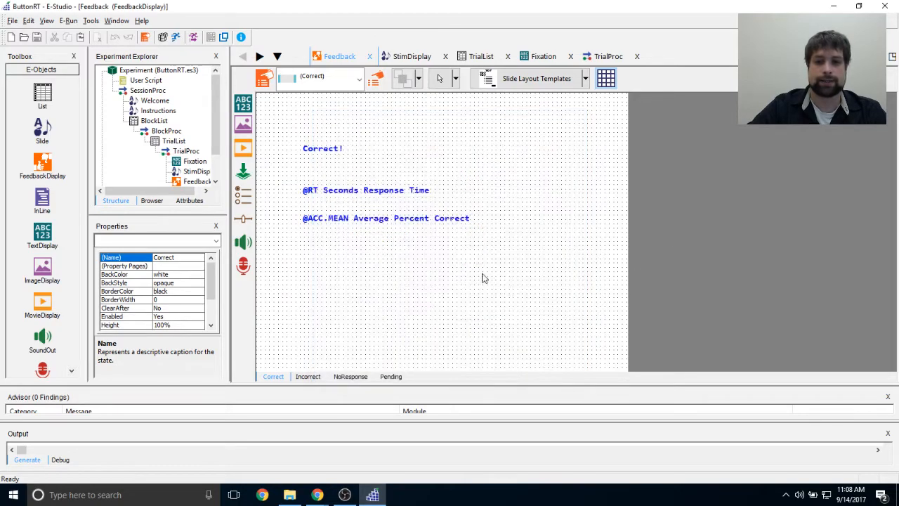
Step: Open SessionProc and add a TextDisplay object after BlockList
click(223, 101)
drag(215, 113, 224, 138)
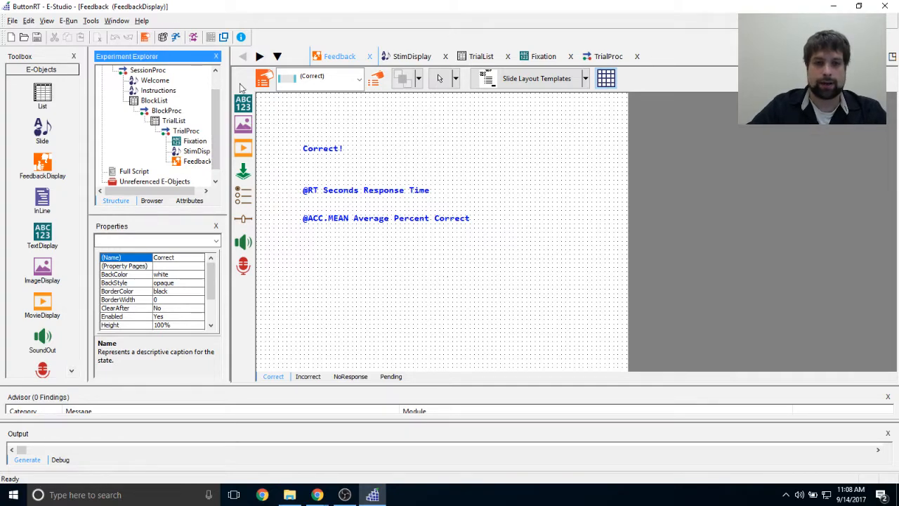
double_click(148, 70)
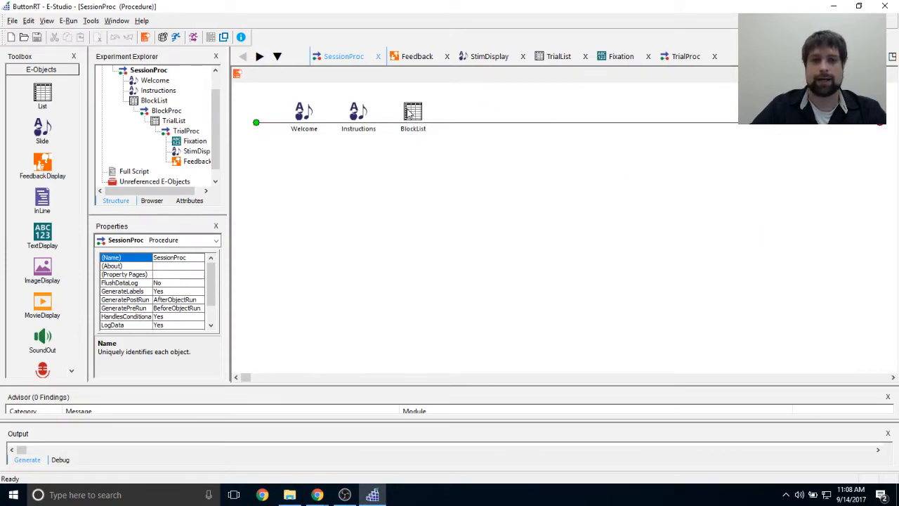
drag(46, 243, 465, 218)
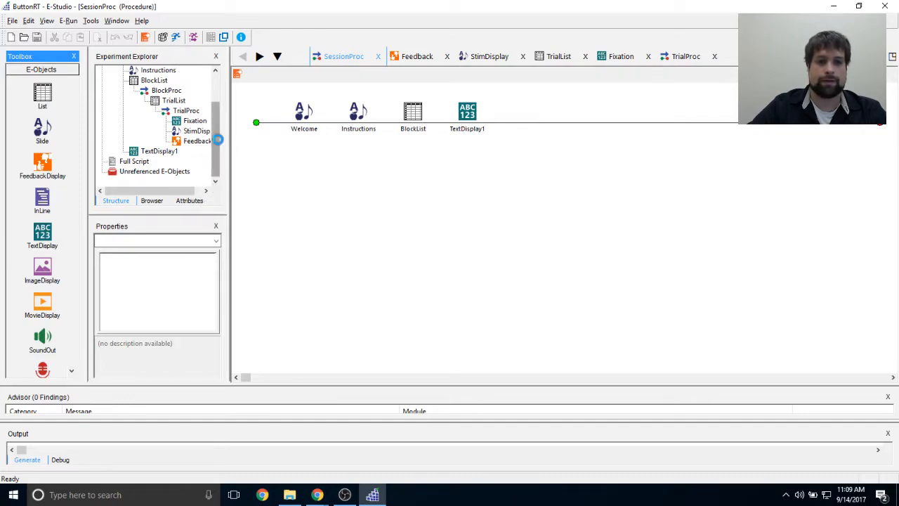
Step: Open TrialProc and review the order of its Fixation, StimDisplay and Feedback objects
drag(220, 144, 220, 136)
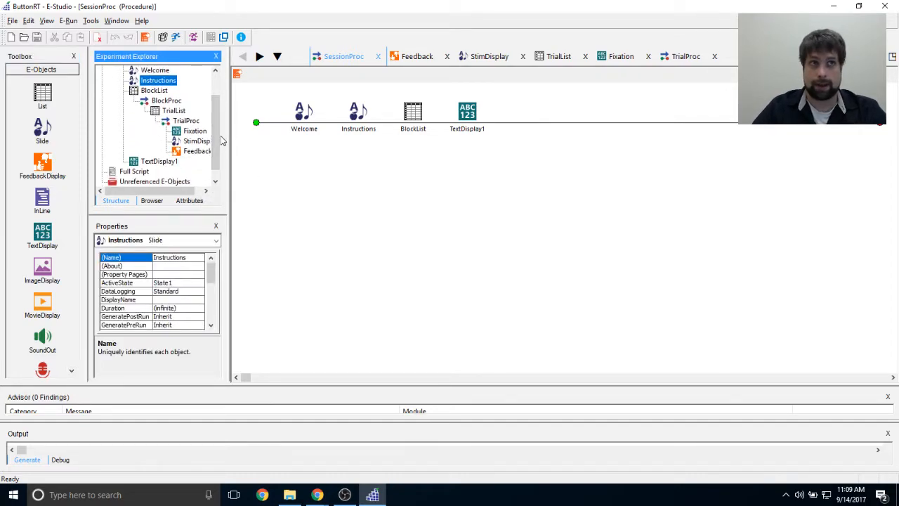
click(198, 151)
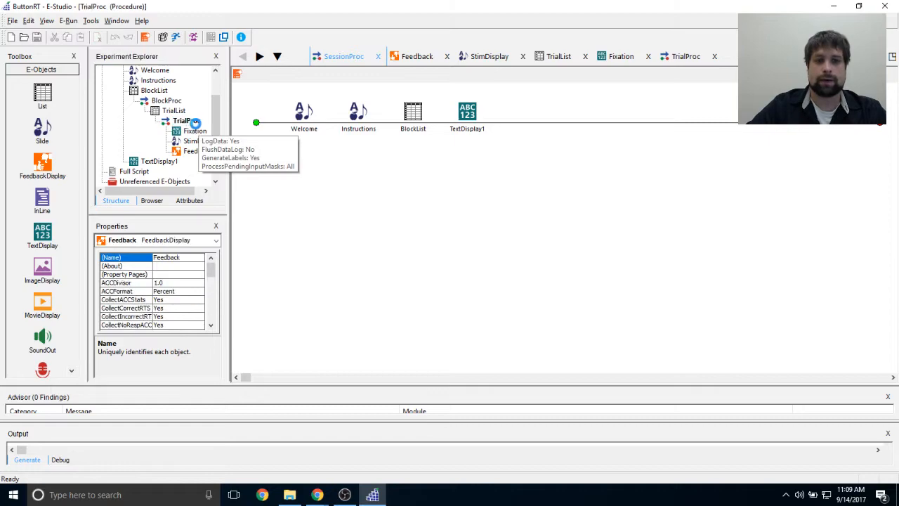
click(469, 135)
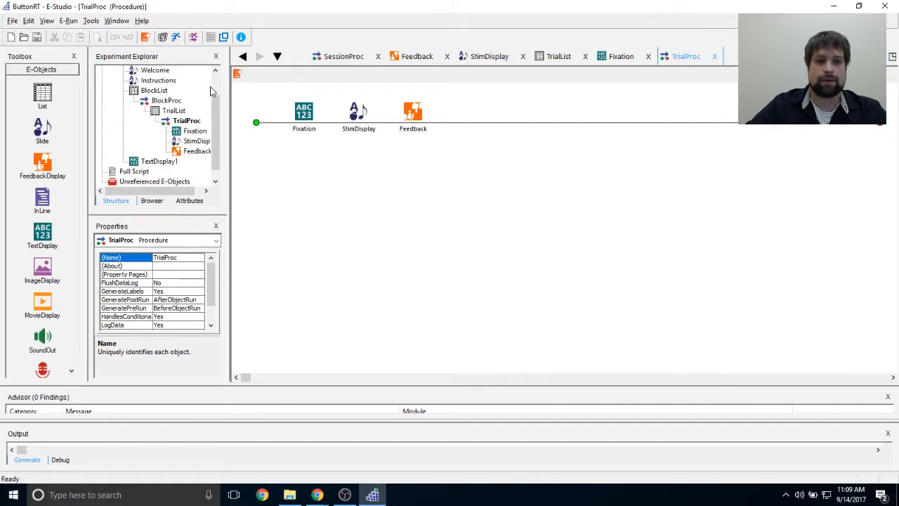
drag(215, 101, 217, 78)
click(176, 75)
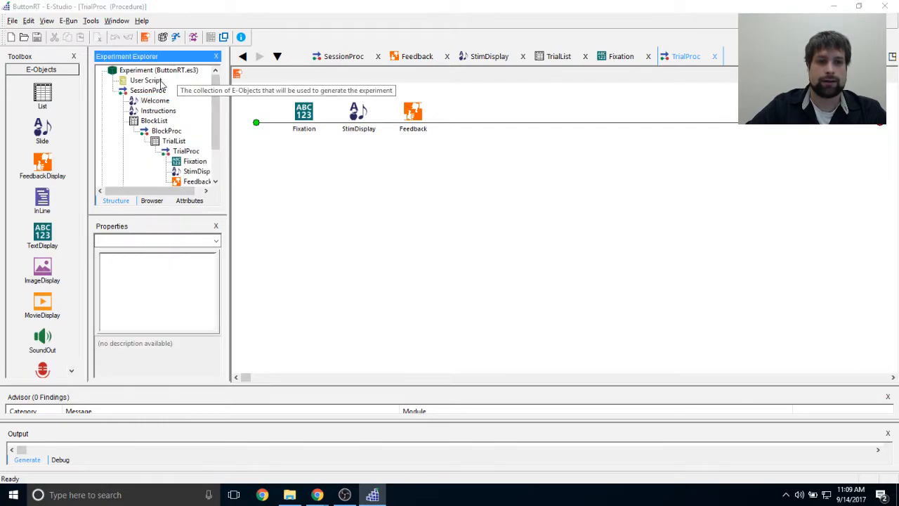
double_click(161, 72)
click(607, 94)
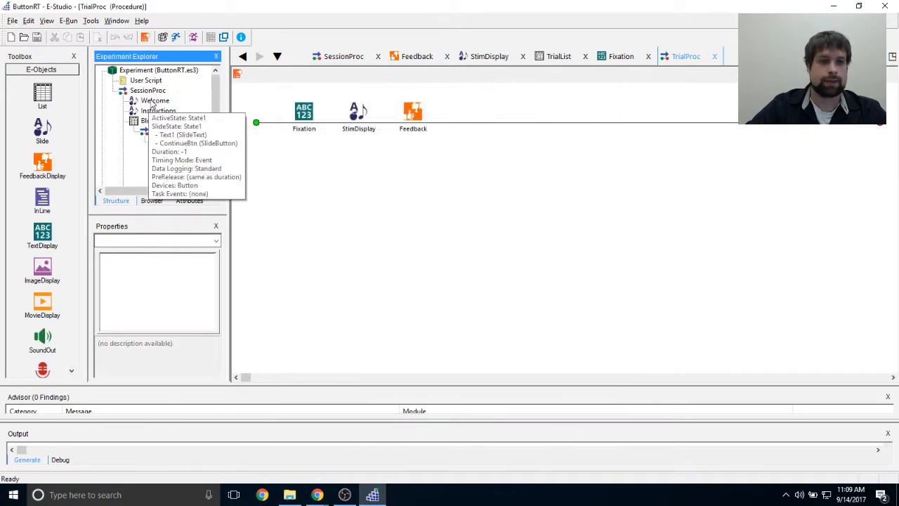
Step: Rename the new text display at the end of SessionProc as Goodbye
double_click(148, 90)
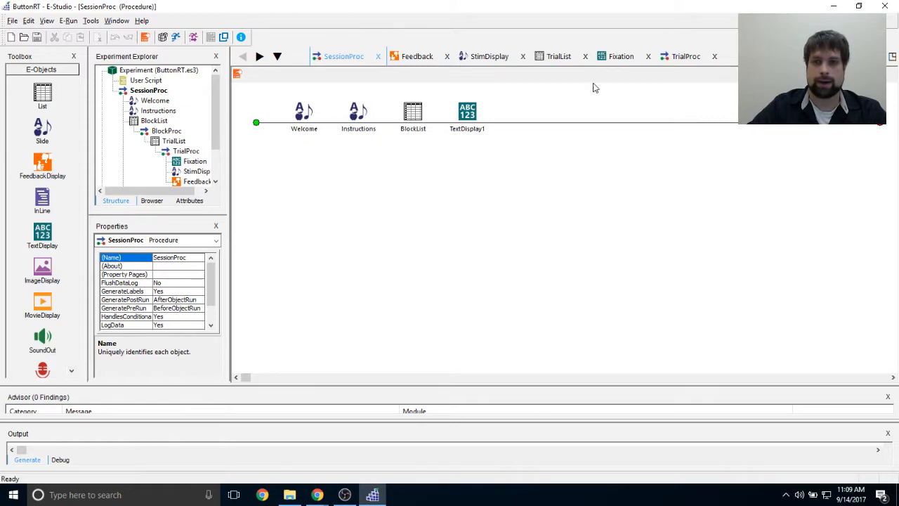
right_click(458, 118)
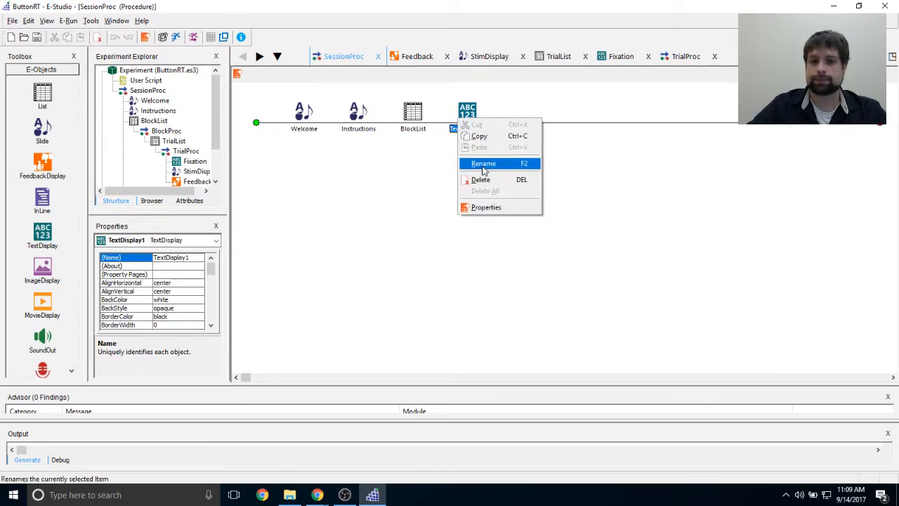
click(483, 167)
text(Goodbye)
key(Return)
click(609, 223)
Step: Open Goodbye and enter "Thank you very much for your participation!" followed by "Have a great day!" as a separate paragraph
double_click(467, 114)
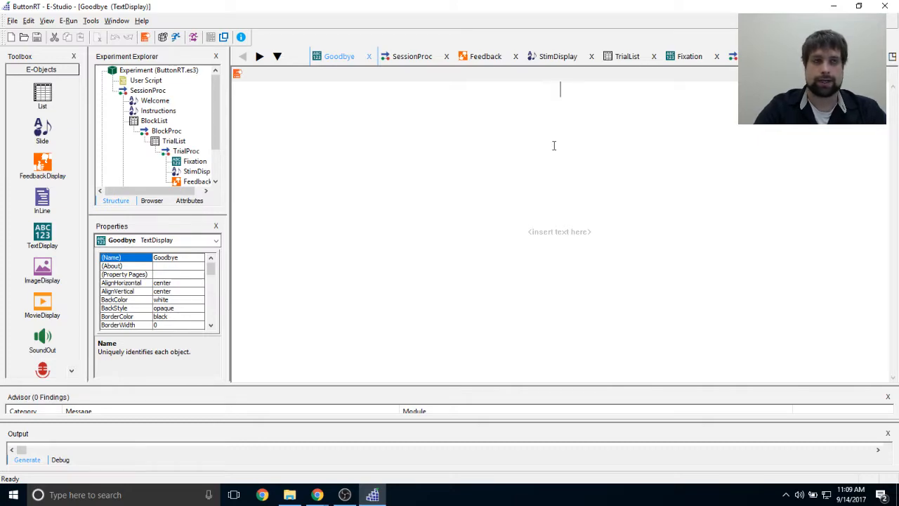
text(Th)
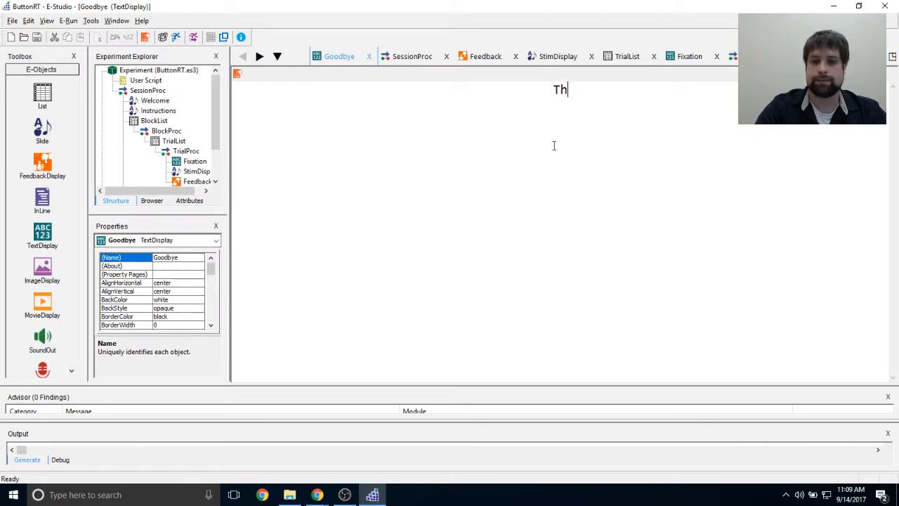
text(ank you very)
key(BackSpace)
key(BackSpace)
key(BackSpace)
text(very mch)
key(BackSpace)
key(BackSpace)
text(u)
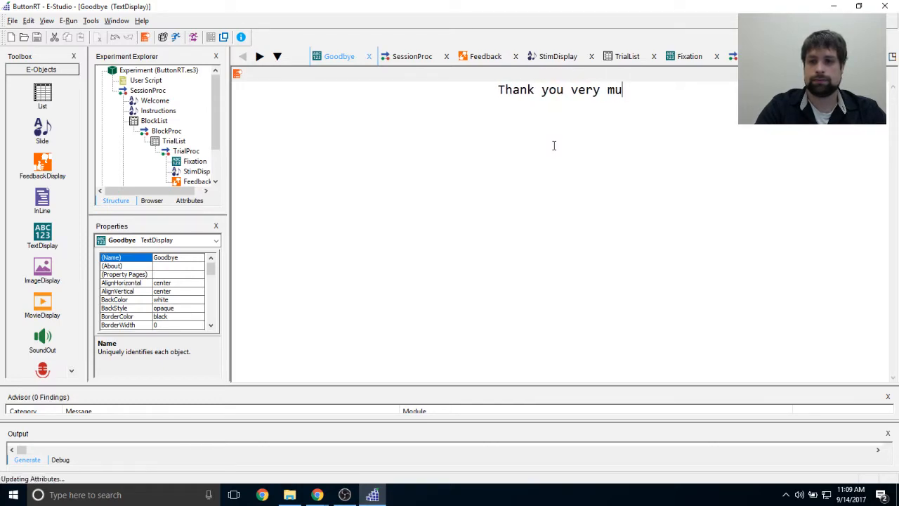
text(ch for your partic)
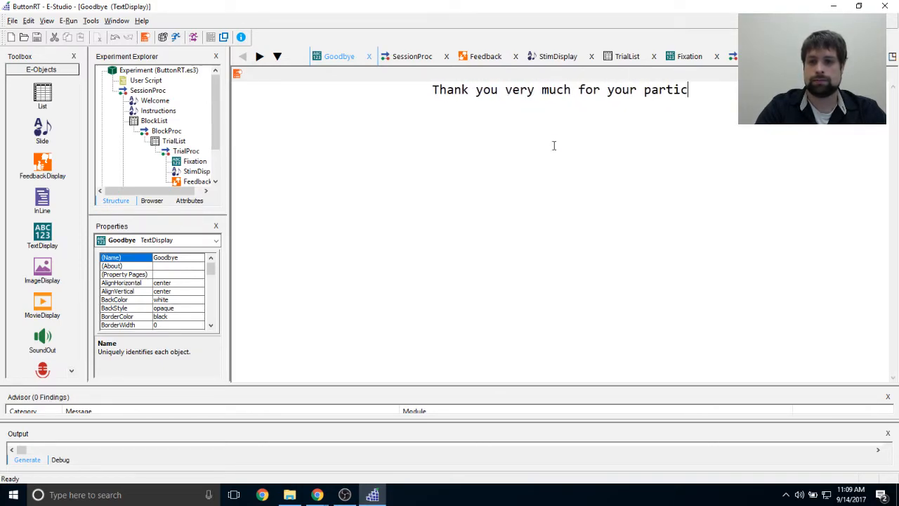
text(ipation!  Have a great dat)
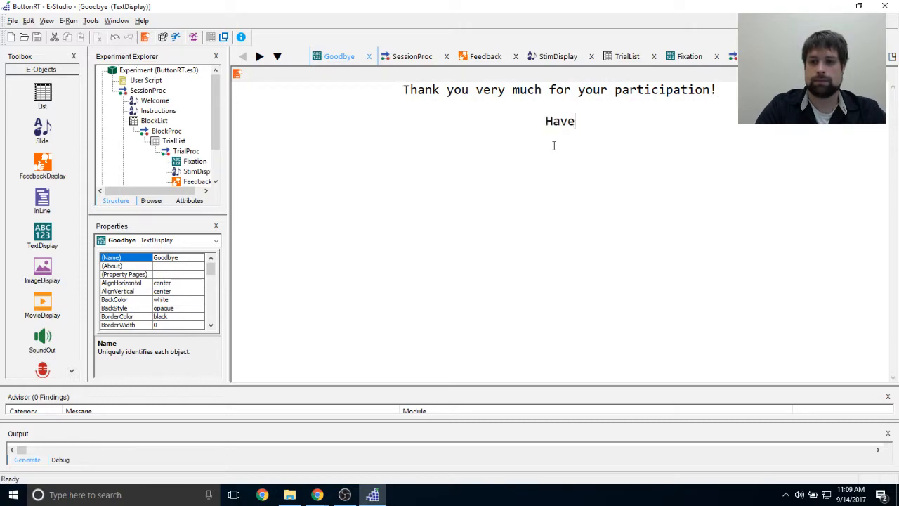
key(BackSpace)
text(y!)
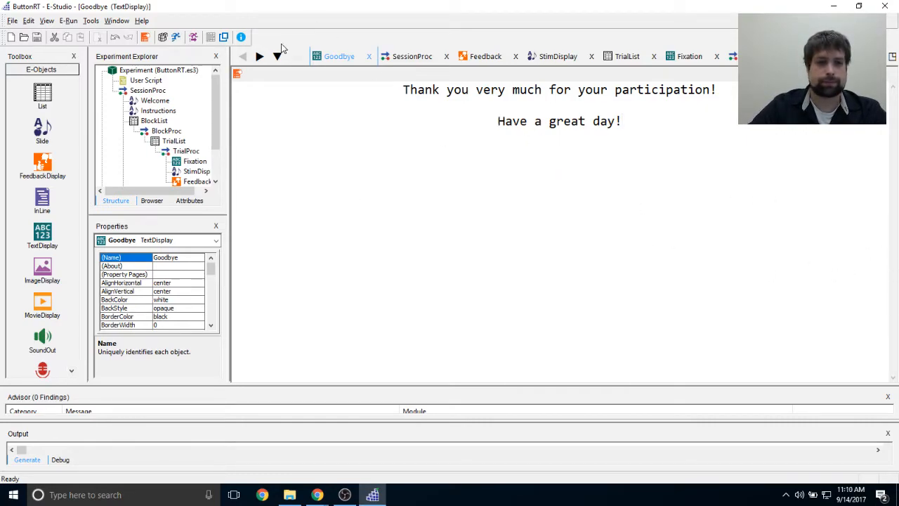
Step: Close all open object windows in the workspace
click(116, 20)
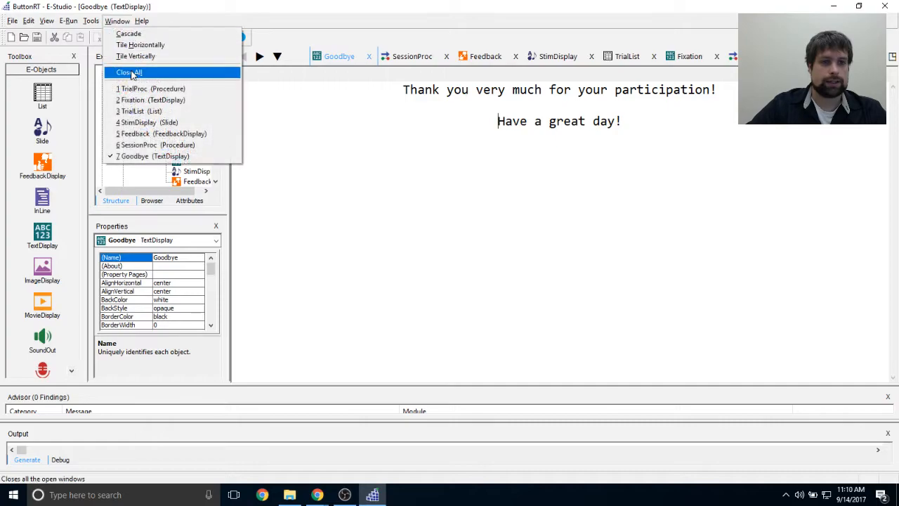
click(140, 73)
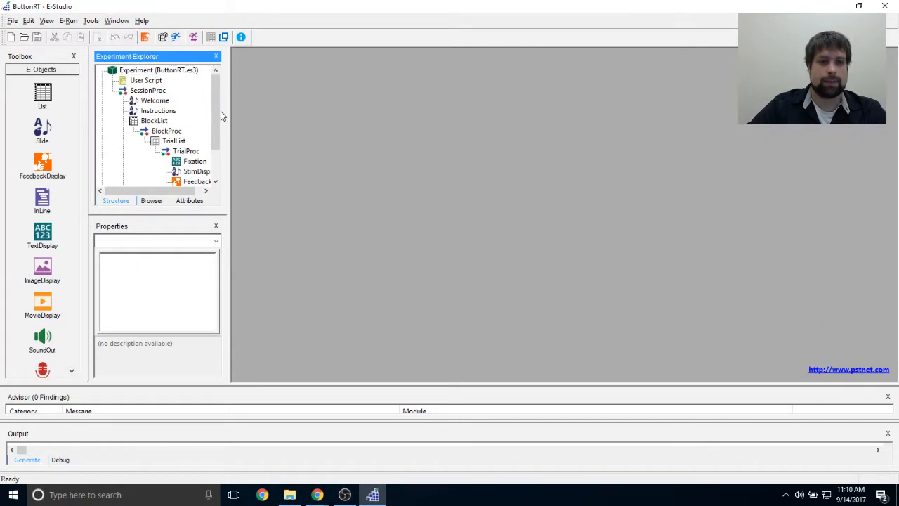
drag(218, 113, 208, 8)
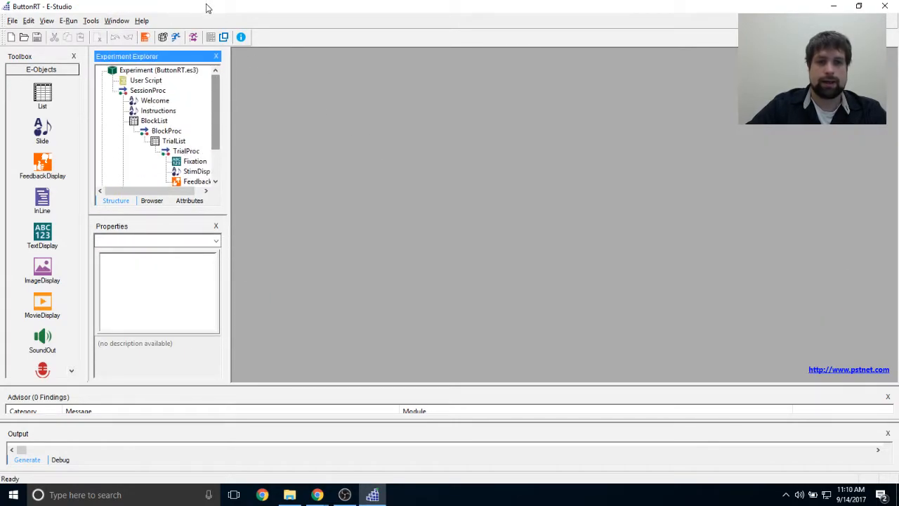
Step: Start a windowed test run at 1x speed, accepting the default startup values and overwriting the existing ButtonRT-1-1.txt data file
click(224, 38)
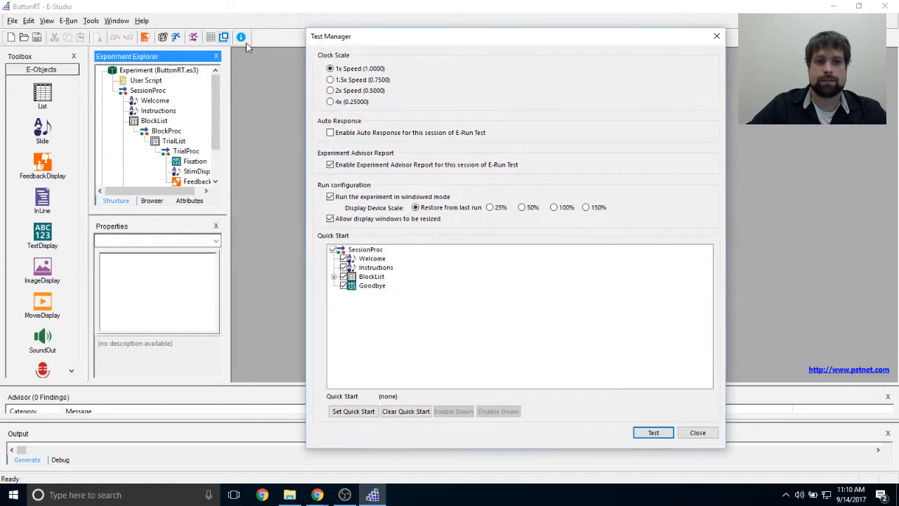
click(654, 432)
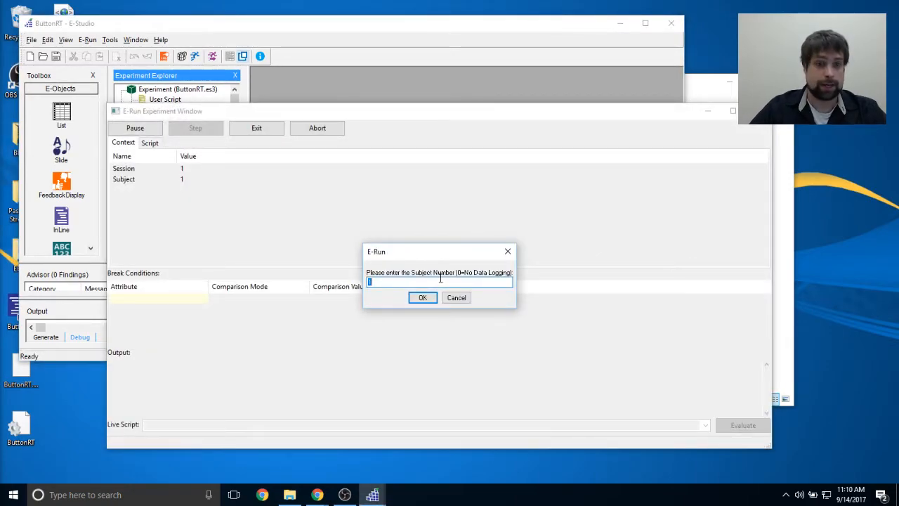
key(Return)
key(Return)
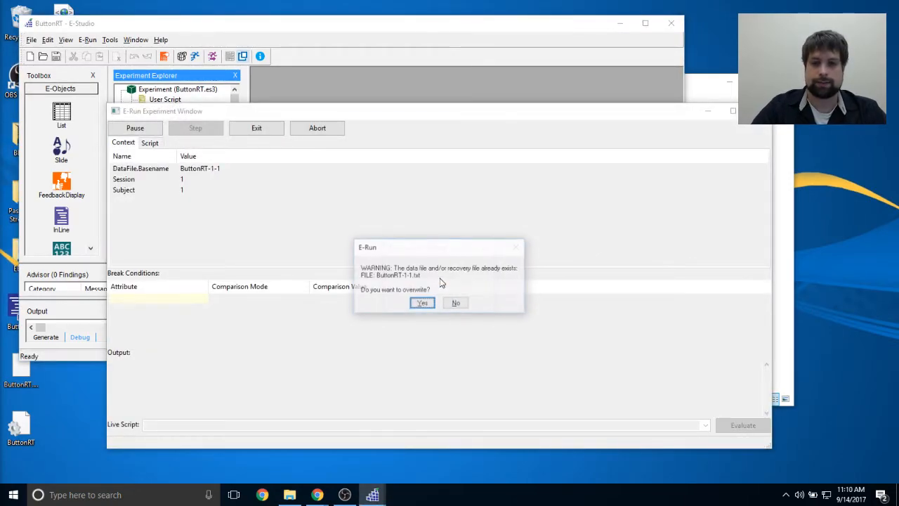
key(Return)
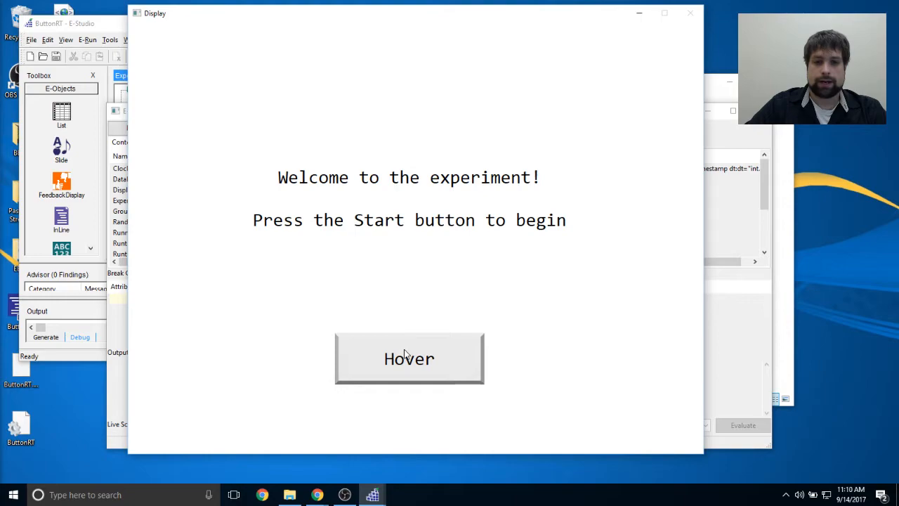
Step: Go through the Welcome and Instructions screens and answer every word trial with Yes or No, deliberately answering No to "cat" once
click(405, 353)
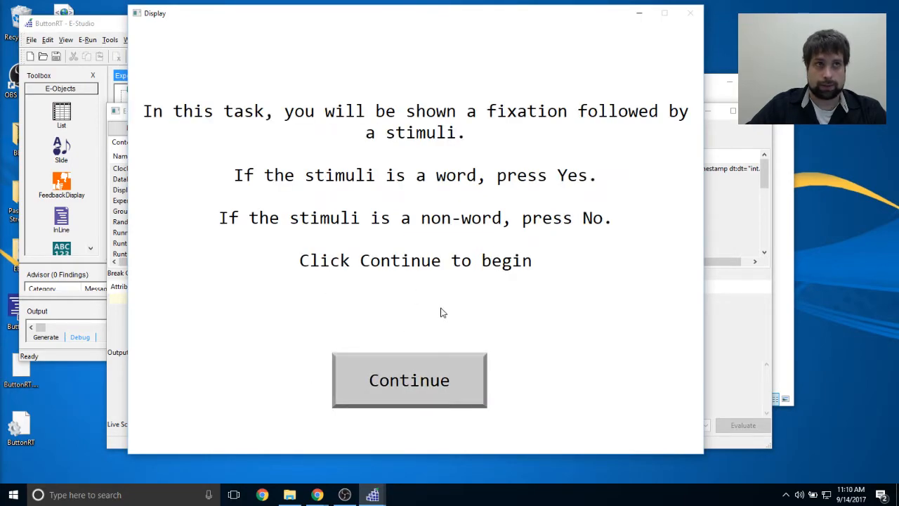
click(428, 361)
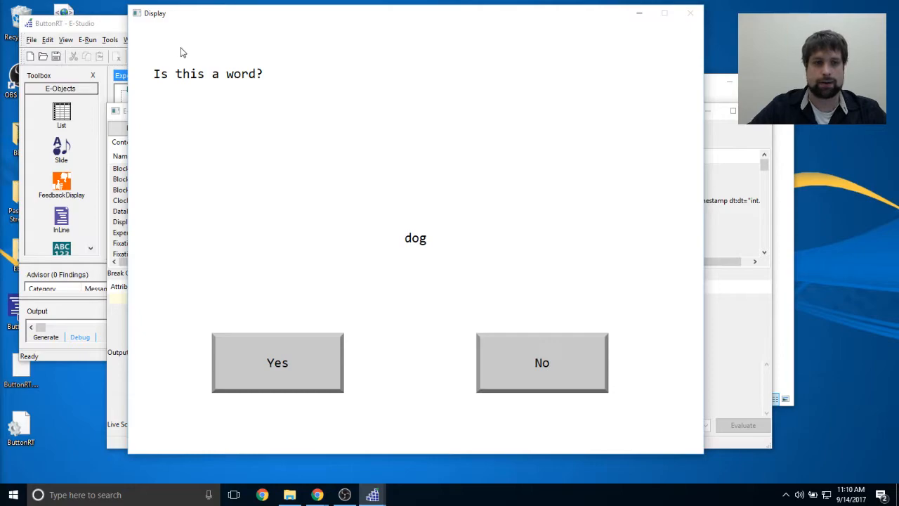
click(321, 364)
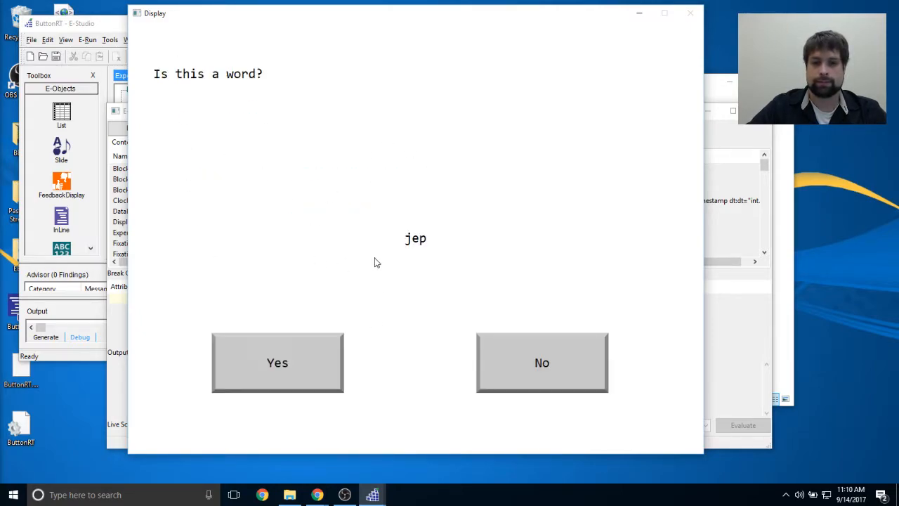
click(567, 368)
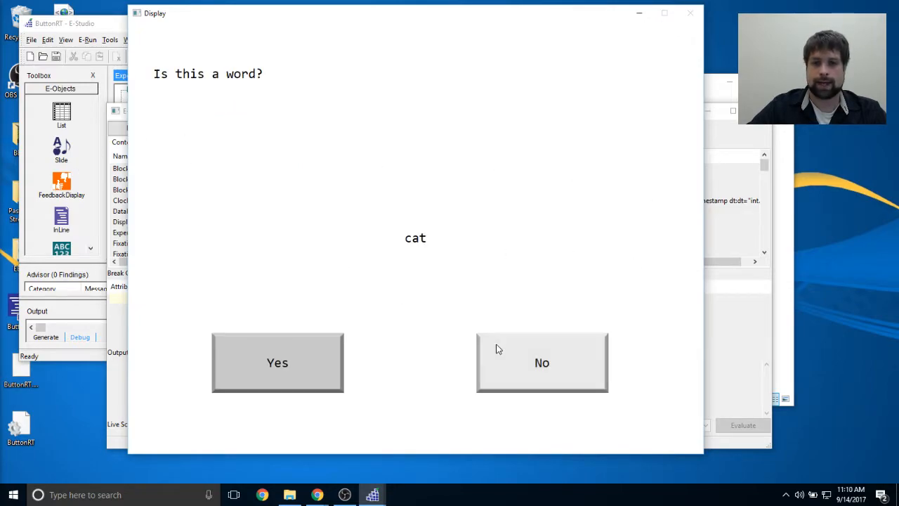
click(534, 365)
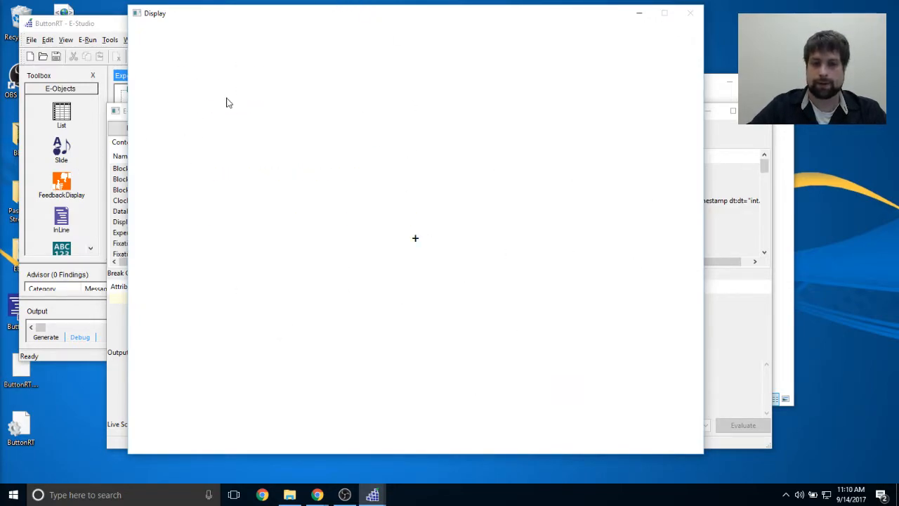
click(336, 352)
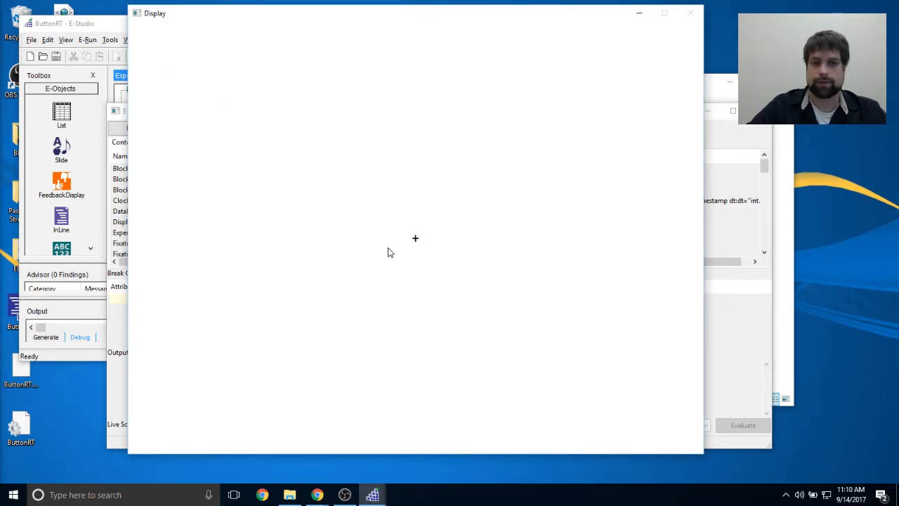
click(307, 336)
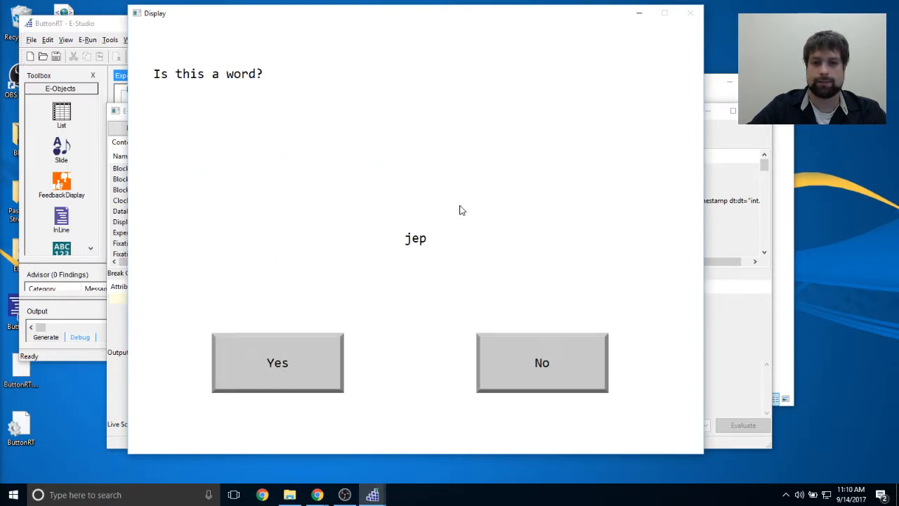
click(510, 342)
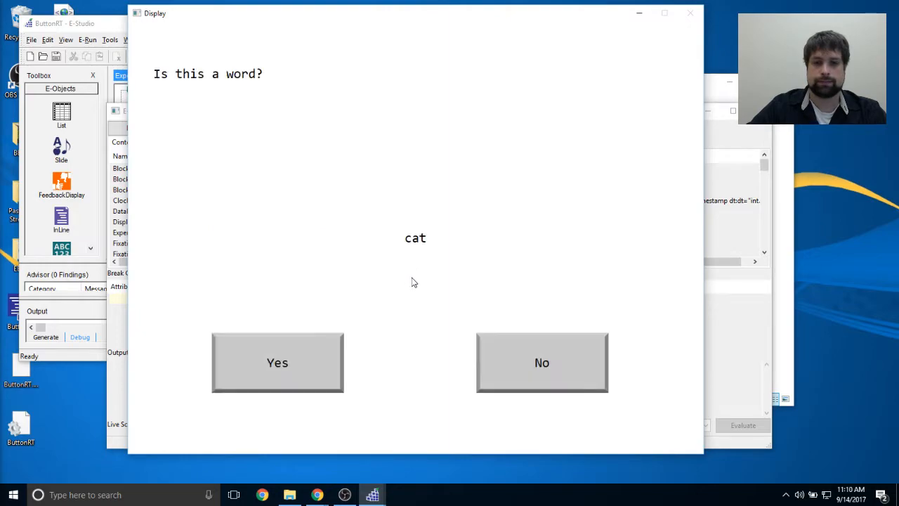
click(292, 346)
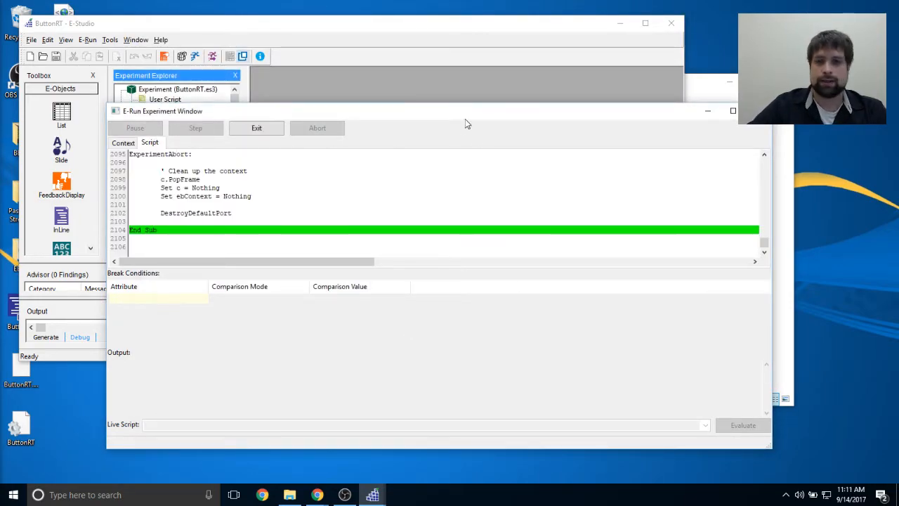
Step: Exit the finished test run and enlarge the Output area of the experiment editor
drag(461, 112, 462, 71)
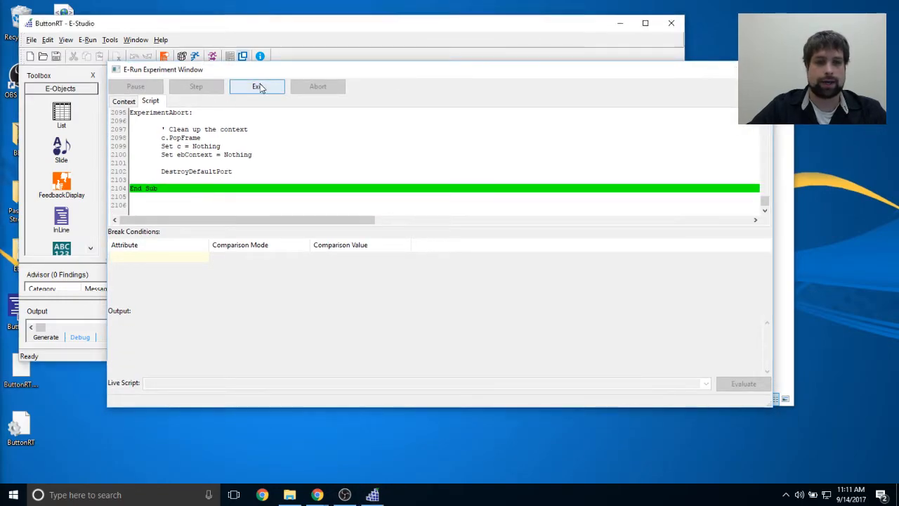
click(258, 85)
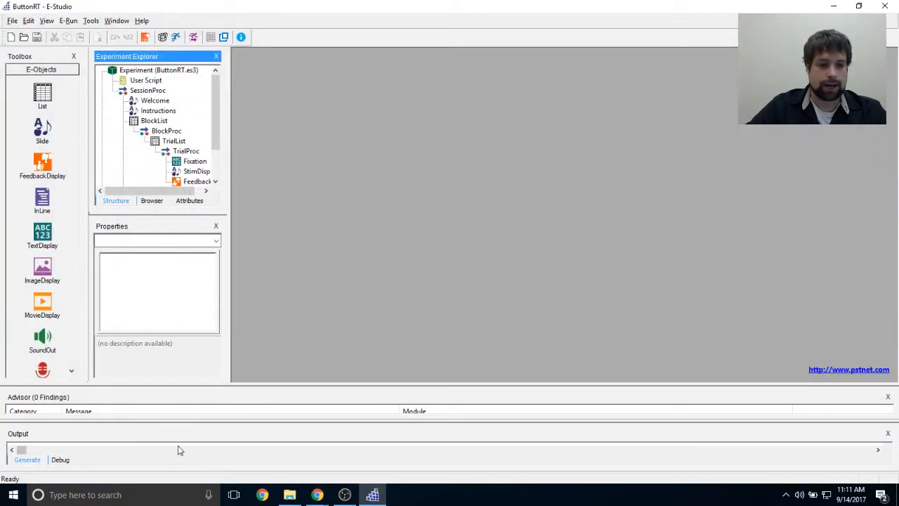
drag(199, 422, 207, 393)
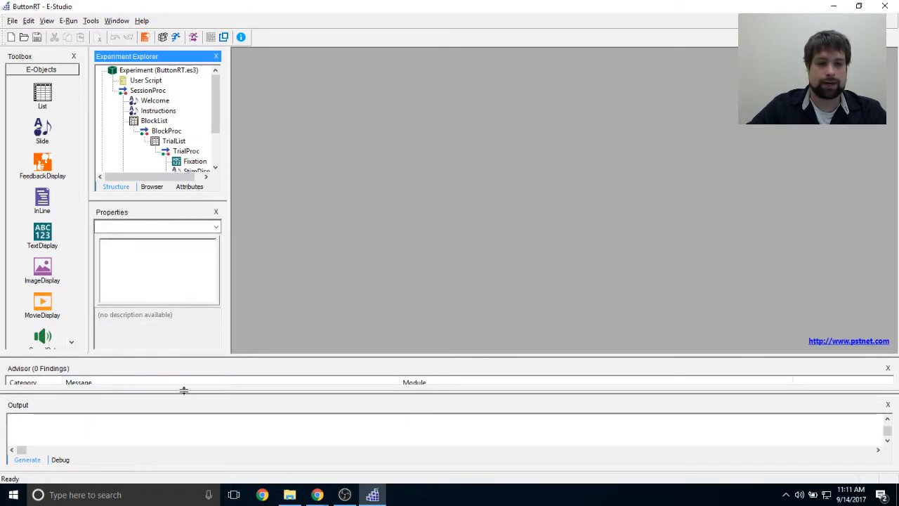
Step: Resize the Output area and review the end of the run log with its output file links
drag(184, 391, 202, 323)
click(243, 393)
scroll(241, 398, up, 4)
scroll(241, 399, up, 1)
scroll(242, 398, down, 1)
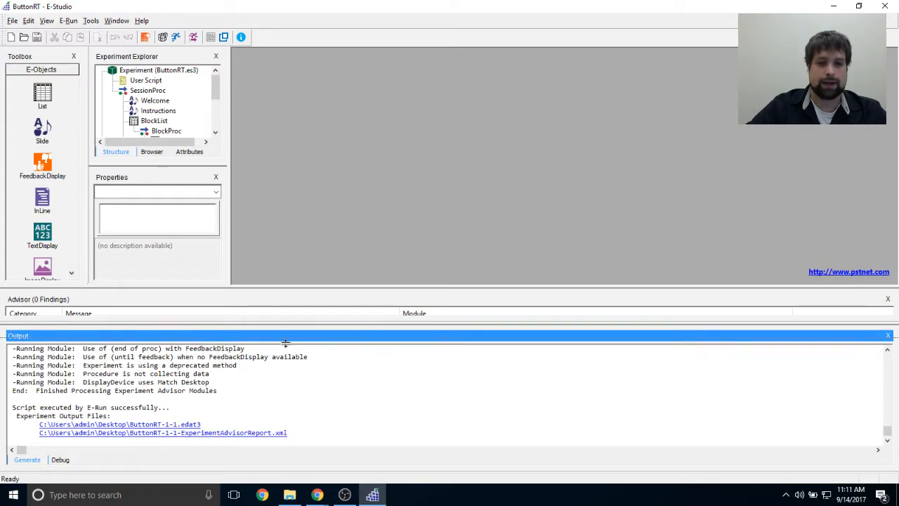
drag(283, 327, 286, 355)
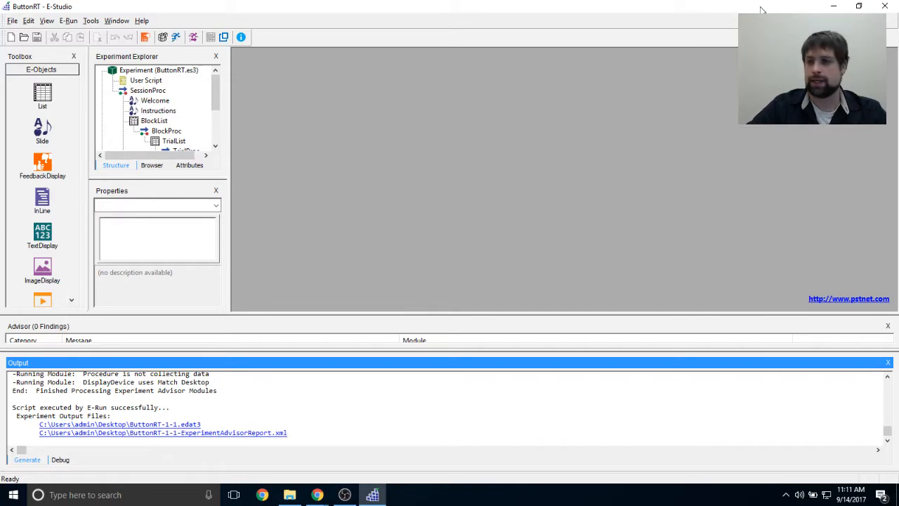
Step: Open the ButtonRT-1-1 Experiment Advisor report in Internet Explorer, choosing the Microsoft home page settings and postponing the browser setup
click(836, 6)
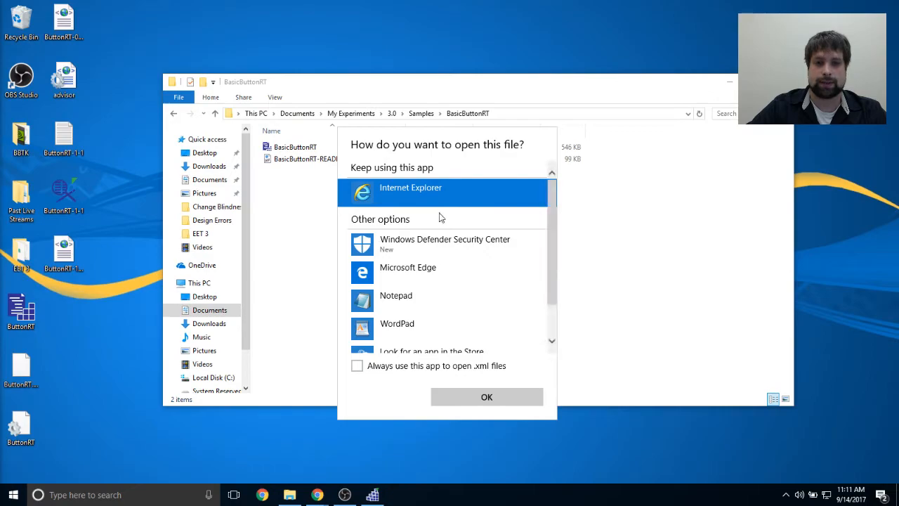
click(486, 397)
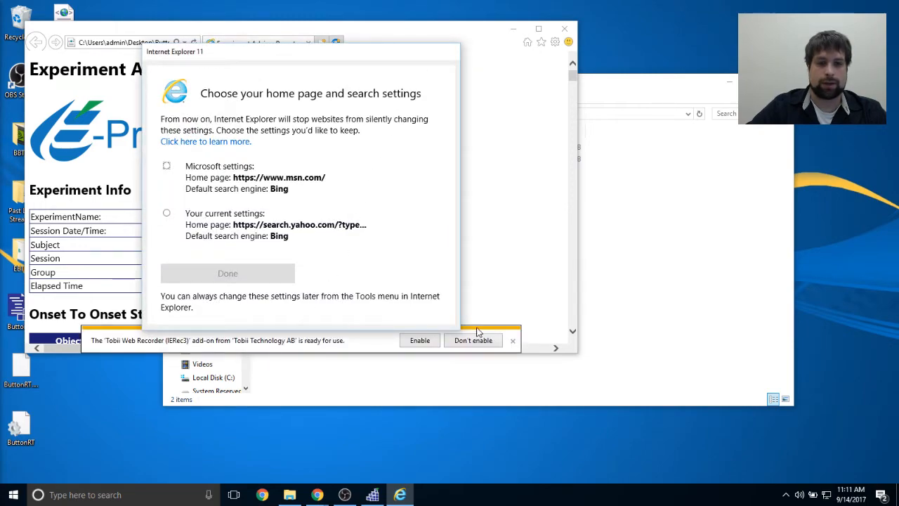
click(171, 172)
click(274, 273)
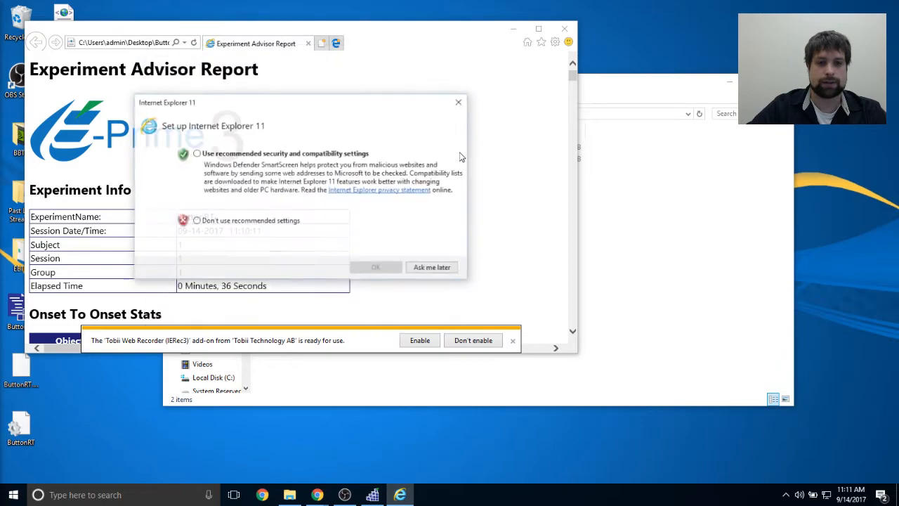
click(432, 267)
Step: Maximize the report window and dismiss the Tobii Web Recorder add-on notice
click(537, 30)
click(507, 24)
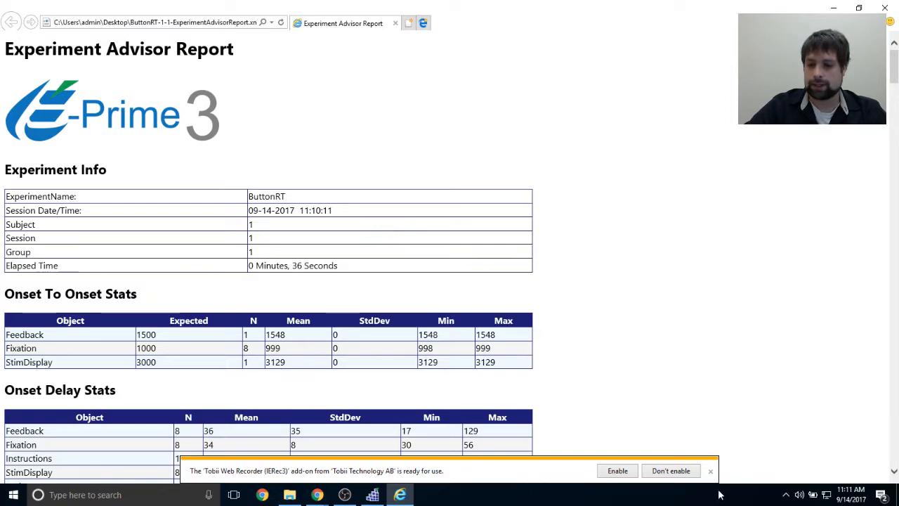
click(711, 470)
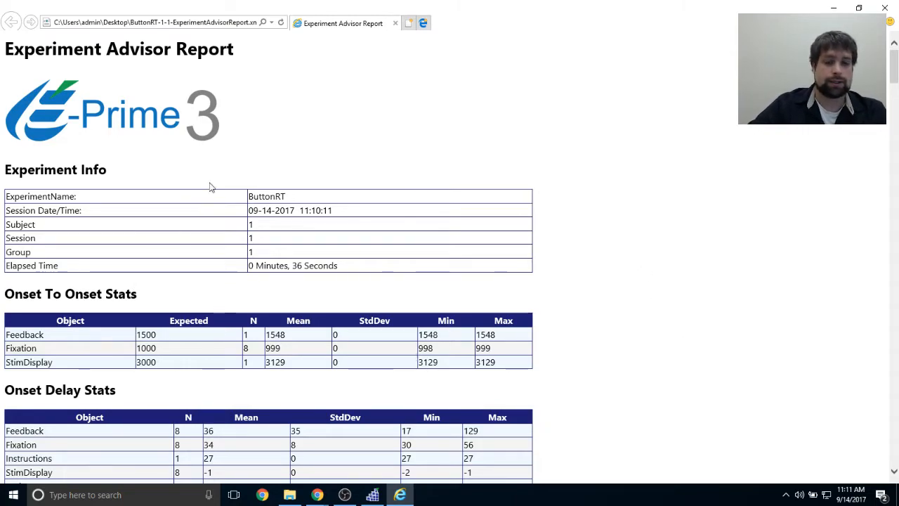
Step: Examine the report's Experiment Info, including session time and elapsed time, and look over the timing statistics tables
drag(253, 197, 361, 208)
click(297, 204)
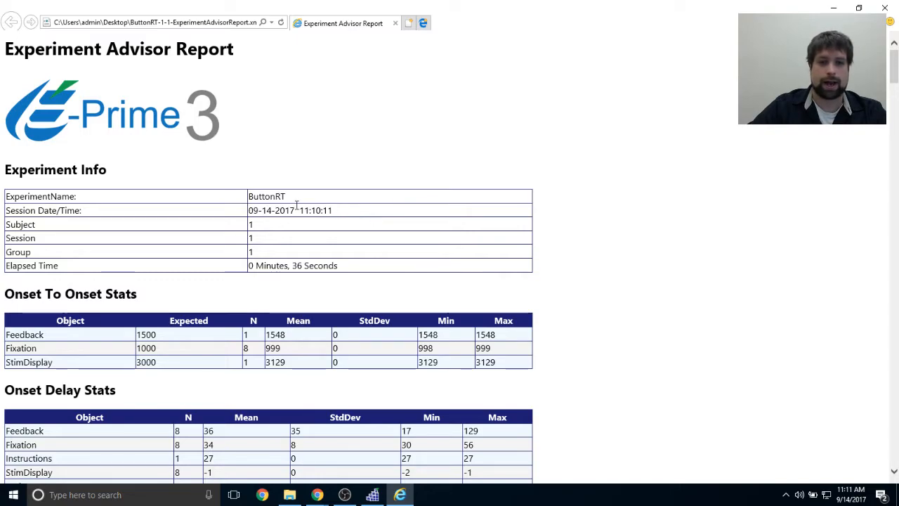
drag(250, 265, 290, 265)
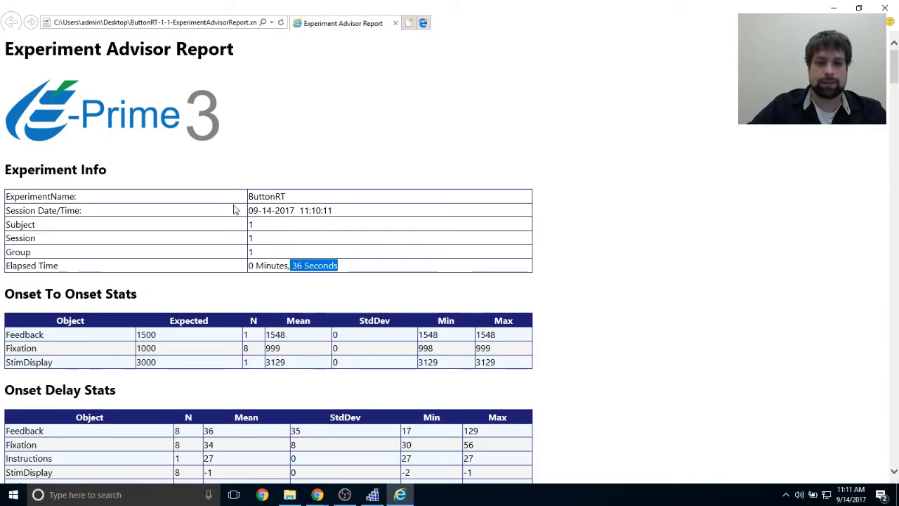
scroll(661, 320, down, 5)
scroll(660, 318, up, 5)
scroll(658, 318, down, 8)
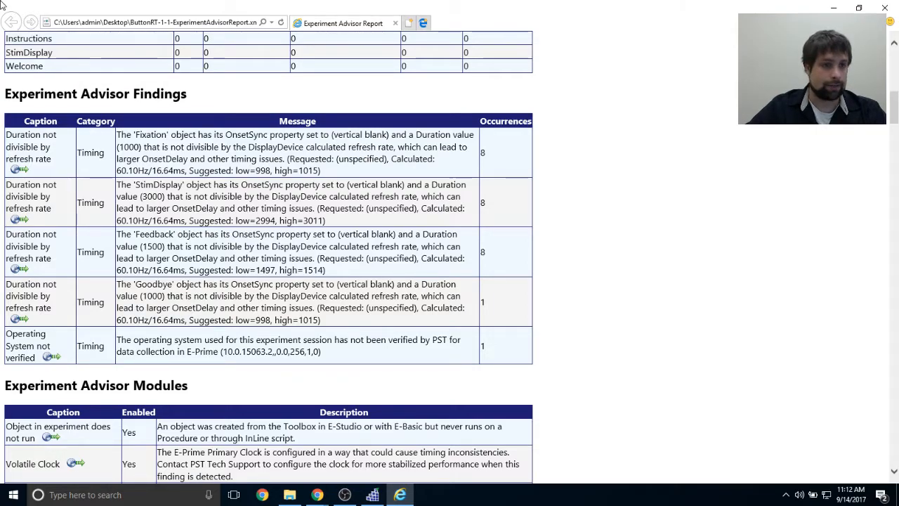
Step: Open the online help for the Fixation finding "Duration not divisible by refresh rate" and return to the report
drag(7, 136, 54, 163)
click(27, 177)
click(19, 169)
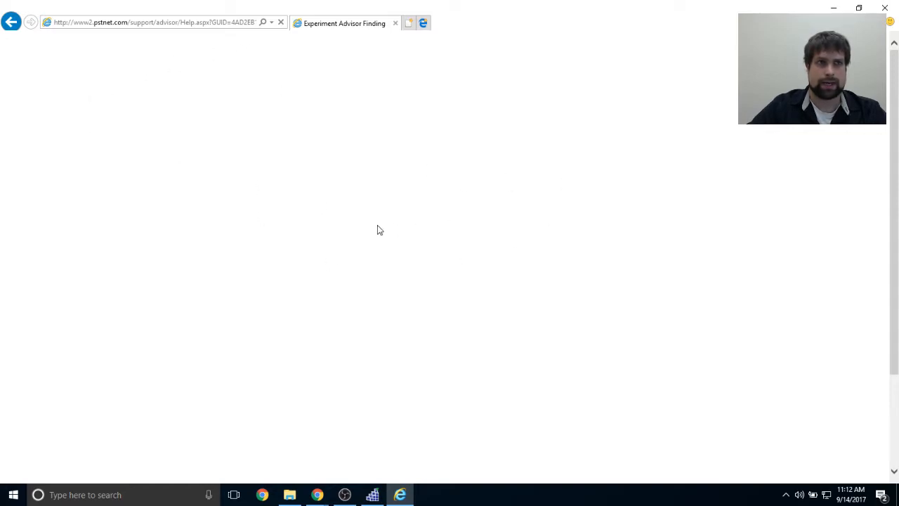
key(alt+Left)
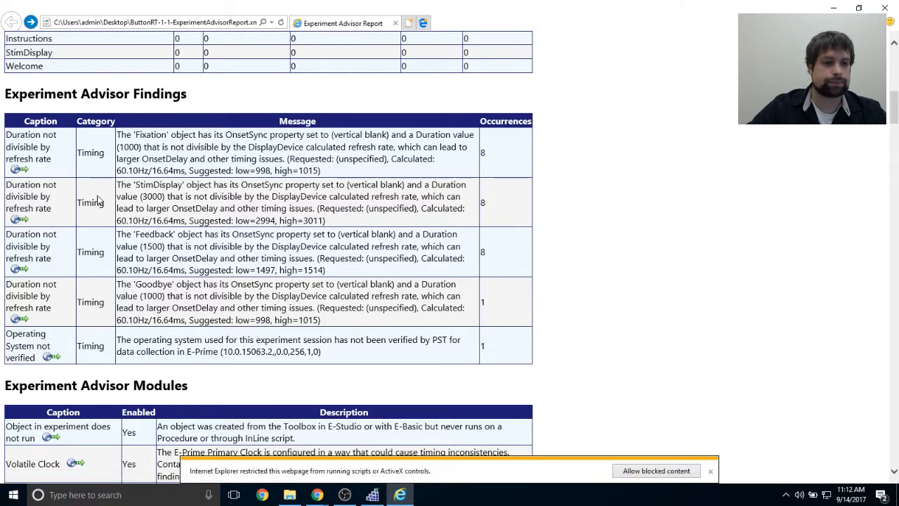
Step: Read the Fixation finding's message, checking its OnsetSync and Duration details, calculated refresh rate and suggested low and high durations
drag(116, 135, 423, 148)
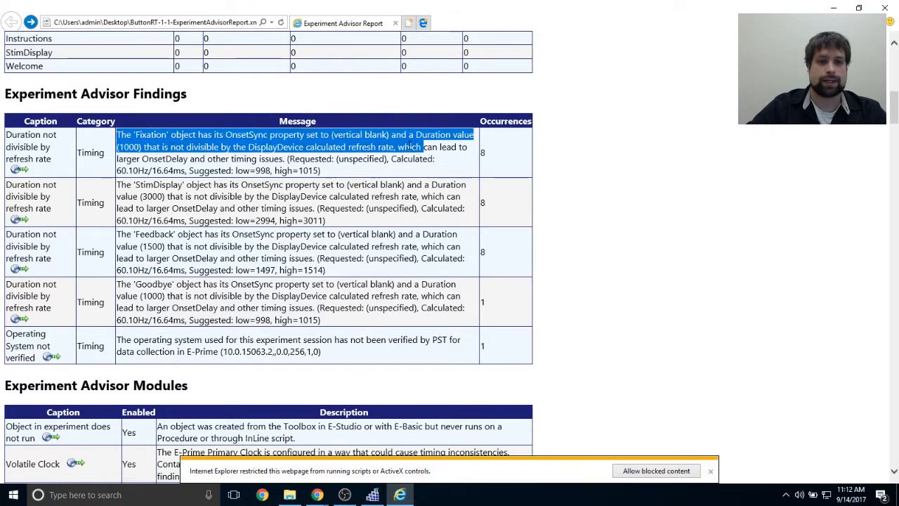
drag(214, 134, 474, 135)
click(384, 186)
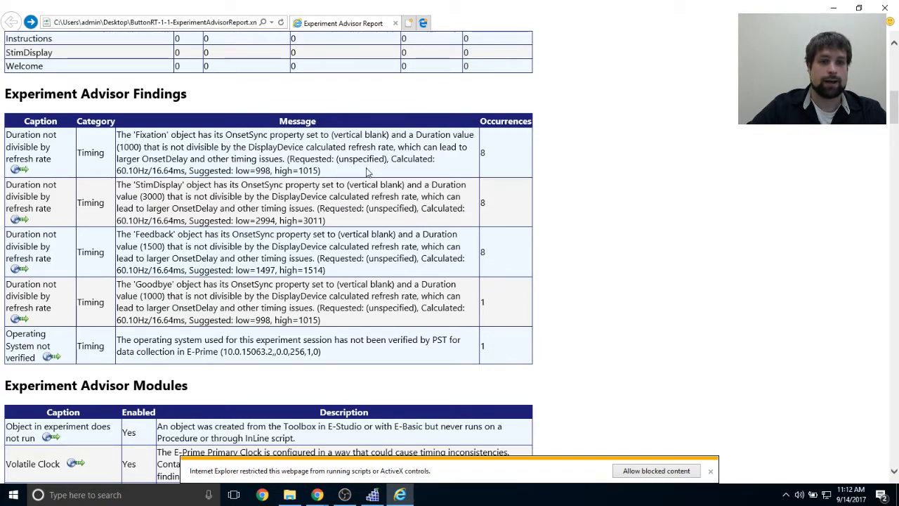
drag(116, 171, 184, 173)
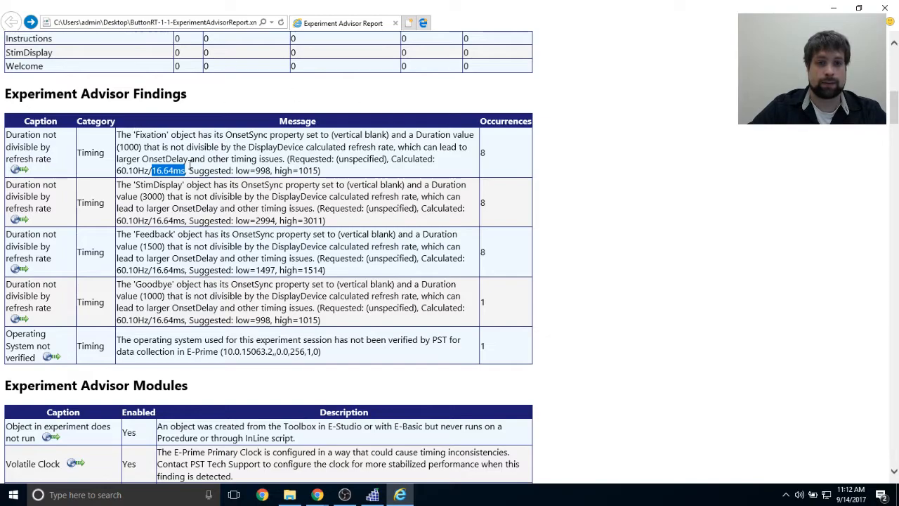
drag(250, 170, 324, 176)
click(326, 178)
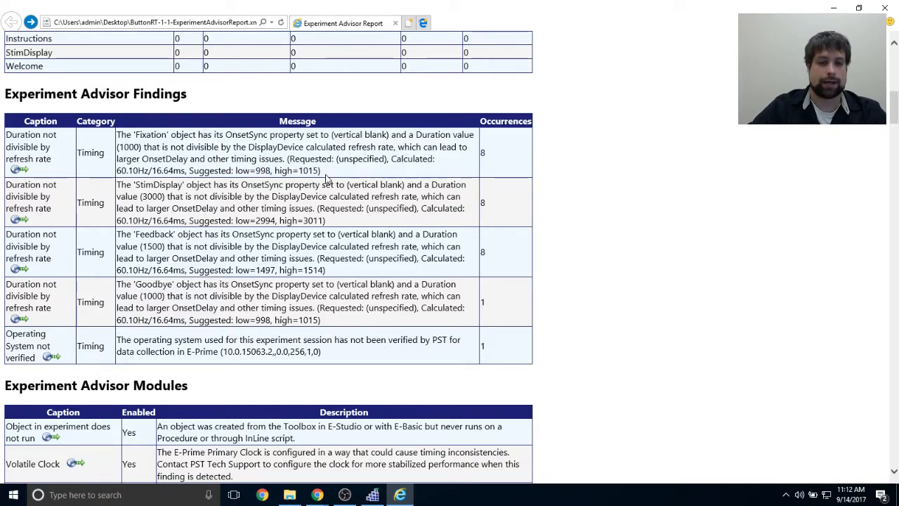
drag(255, 170, 301, 171)
click(261, 170)
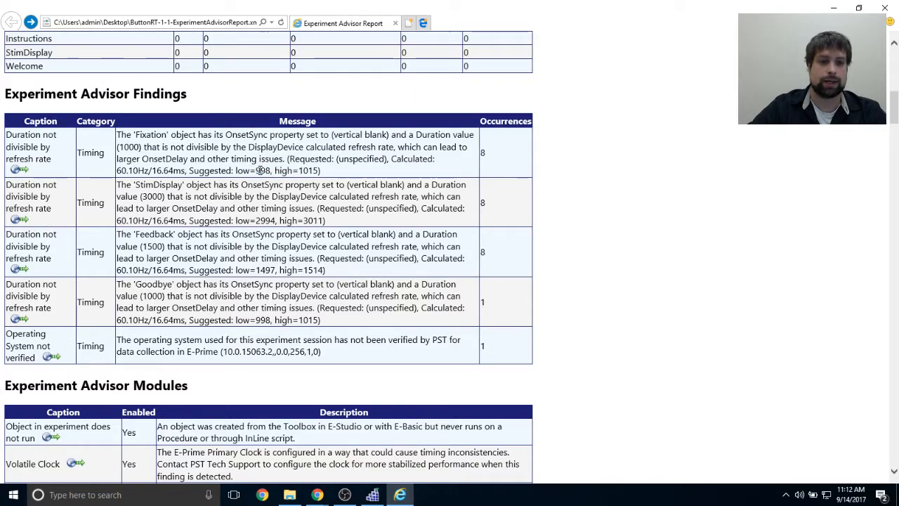
drag(257, 171, 318, 170)
click(340, 178)
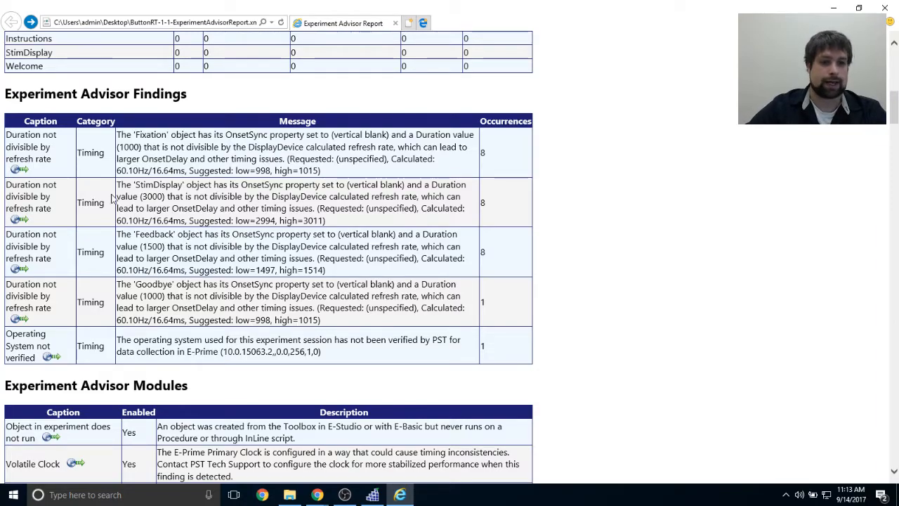
Step: Compare the suggested durations for Fixation and StimDisplay in the Experiment Advisor Findings table
scroll(588, 281, down, 4)
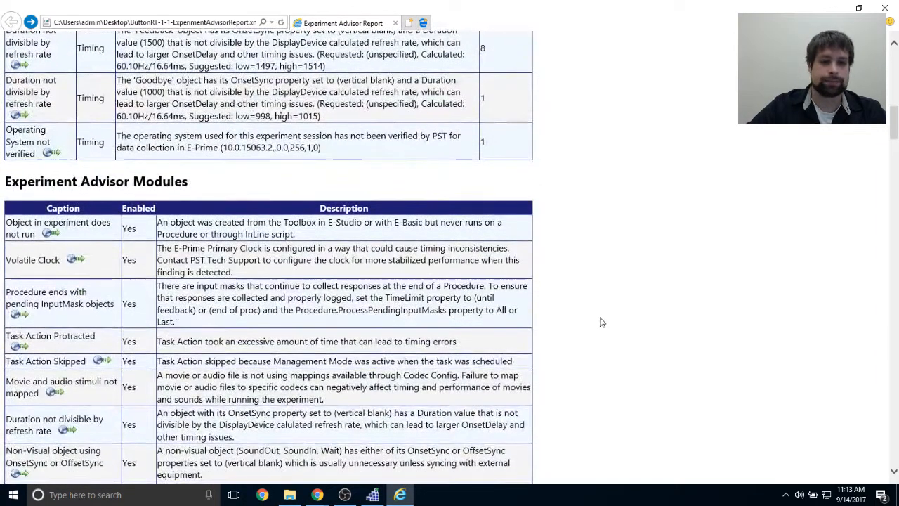
scroll(595, 314, up, 6)
scroll(596, 314, down, 3)
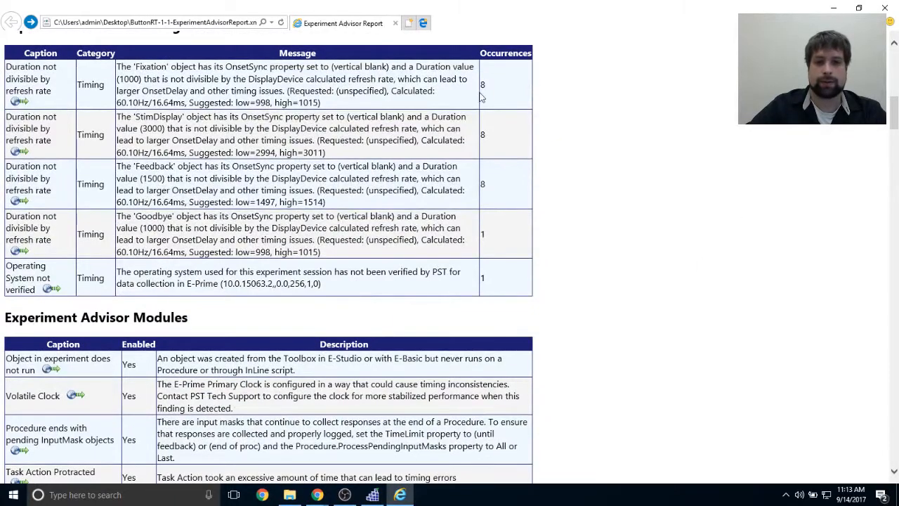
drag(128, 103, 343, 113)
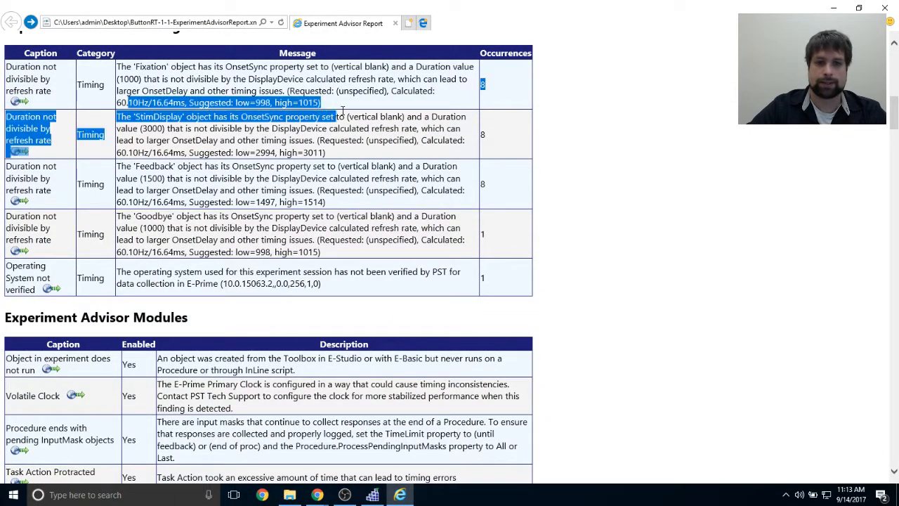
drag(324, 152, 181, 153)
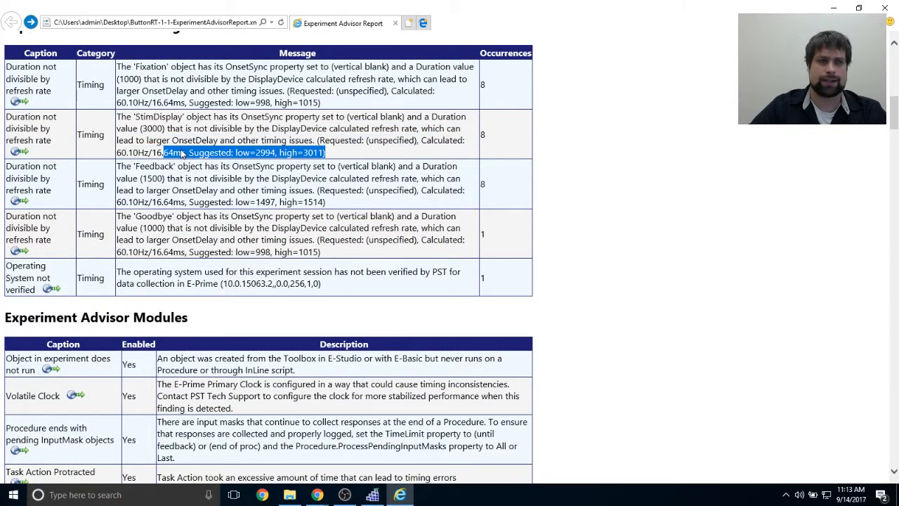
click(473, 238)
Step: Look through the Experiment Advisor Modules table to see which checks are enabled and what each one detects
scroll(473, 238, down, 4)
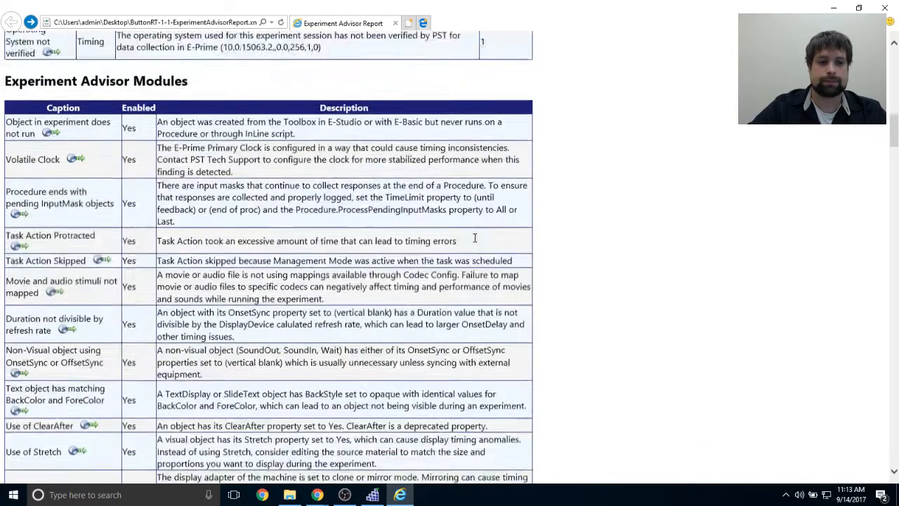
scroll(473, 238, up, 1)
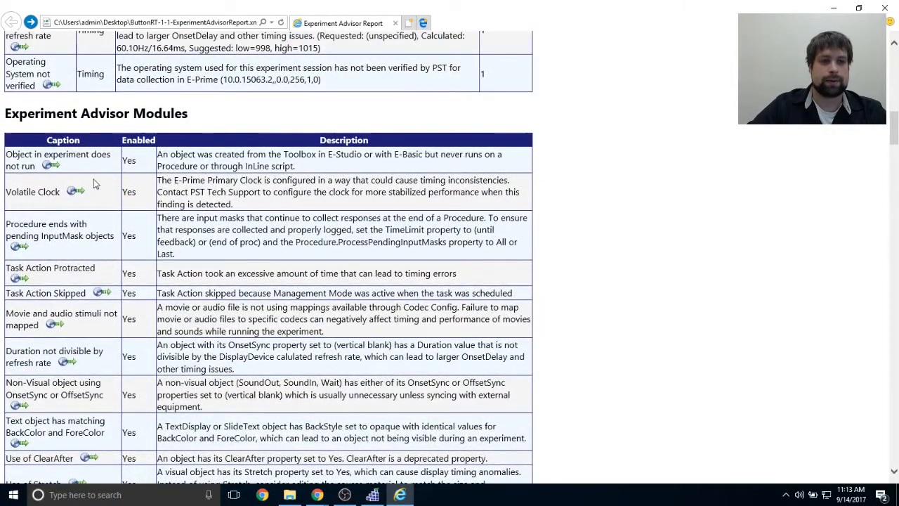
drag(7, 114, 204, 117)
click(572, 299)
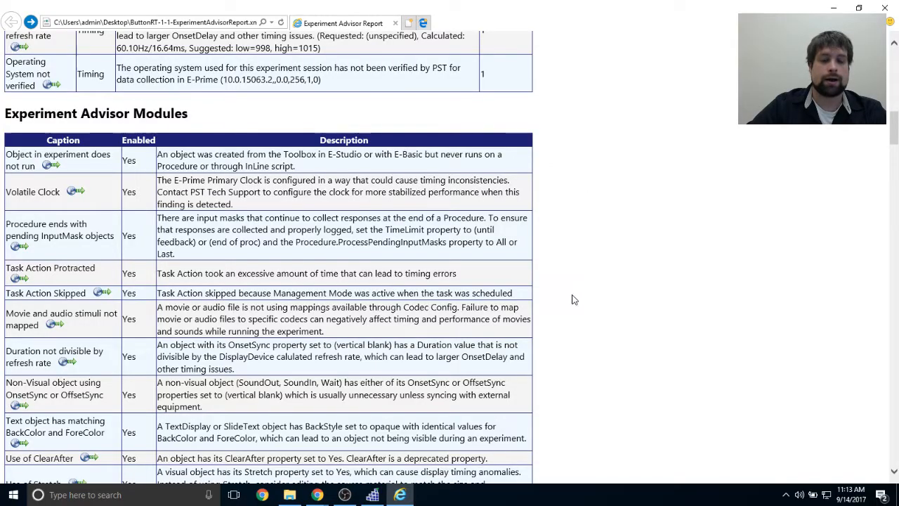
scroll(300, 202, down, 1)
scroll(299, 202, down, 20)
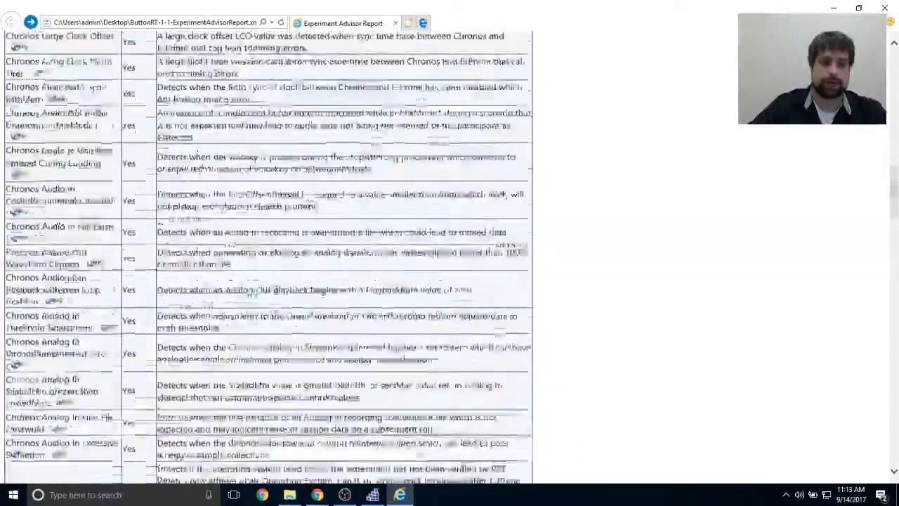
scroll(275, 293, up, 15)
scroll(304, 97, up, 10)
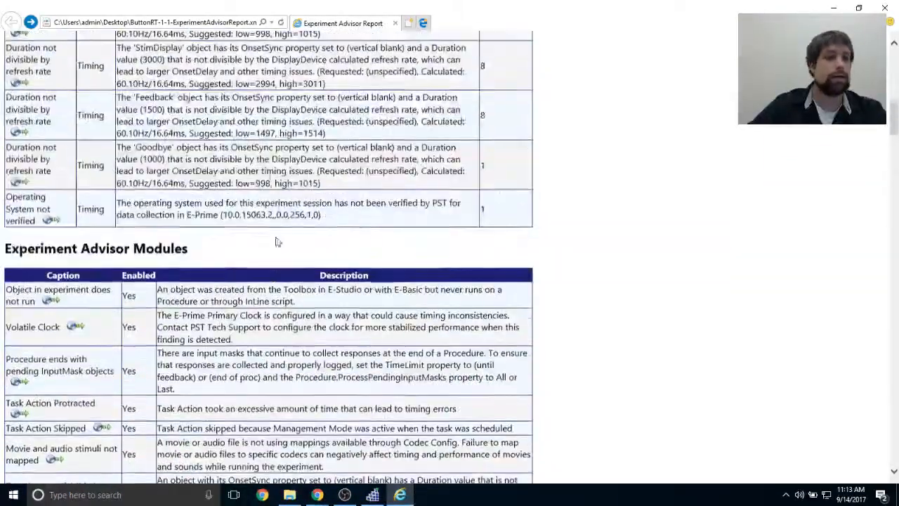
scroll(305, 97, up, 2)
Step: Examine the Clock Info and the Device Info tables for the display, keyboard, mouse, sound and button devices
scroll(636, 290, down, 12)
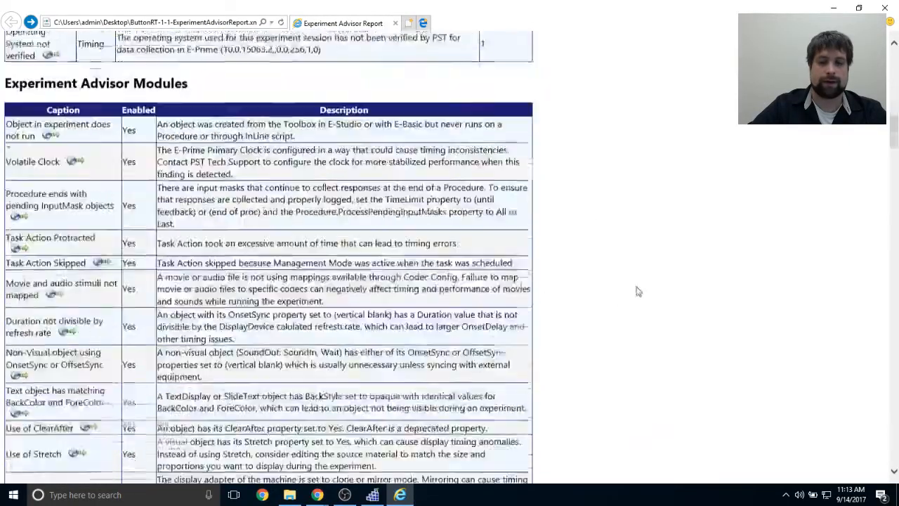
scroll(634, 288, up, 5)
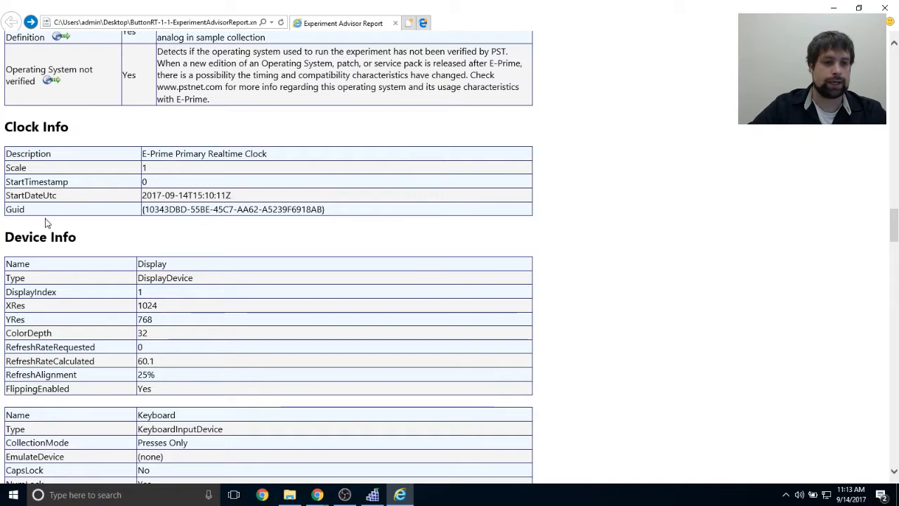
scroll(462, 255, down, 3)
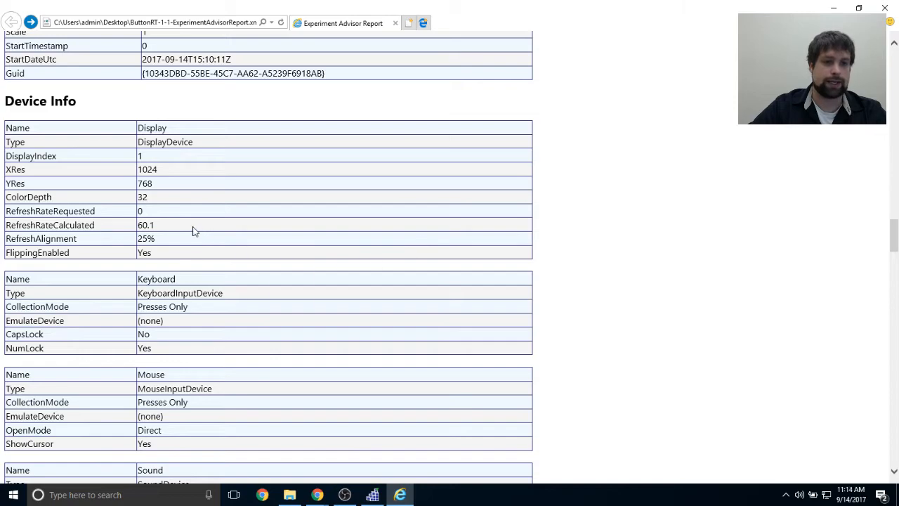
click(288, 257)
scroll(321, 253, down, 2)
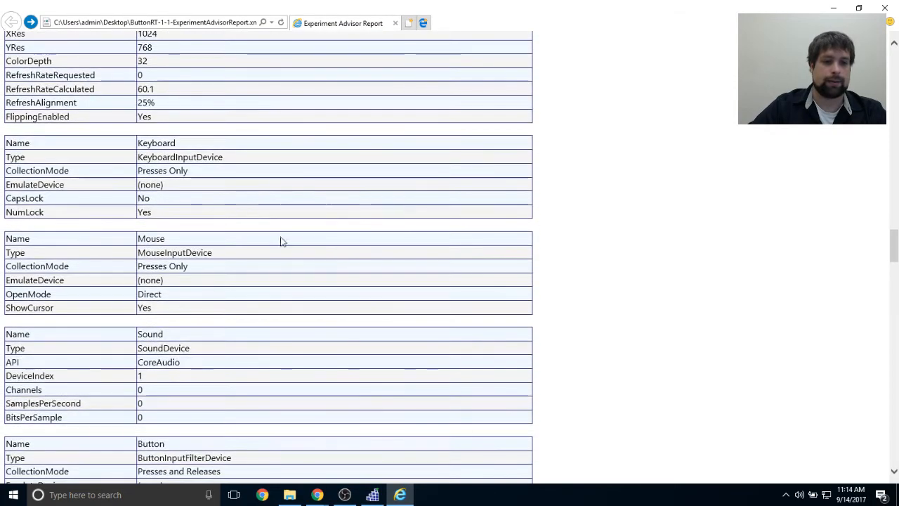
scroll(281, 246, down, 4)
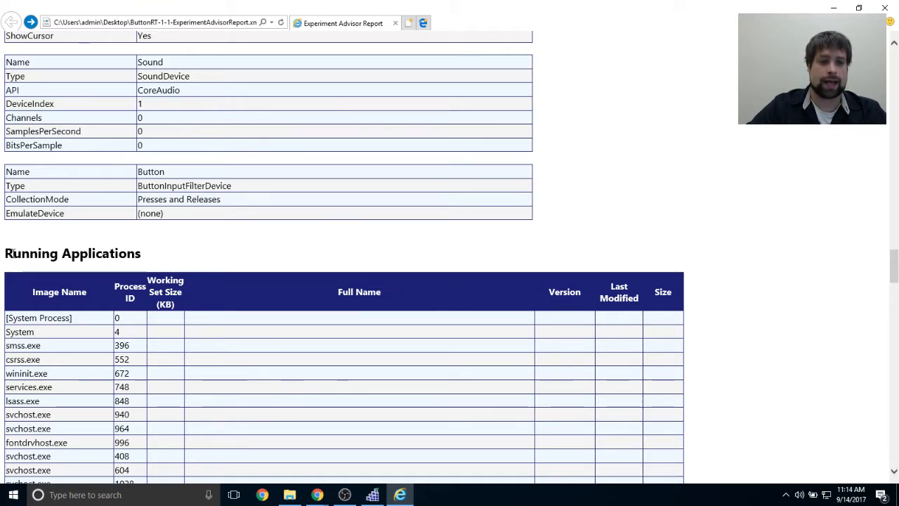
Step: Look through the Running Applications table for the processes active during the test run
triple_click(143, 259)
click(410, 267)
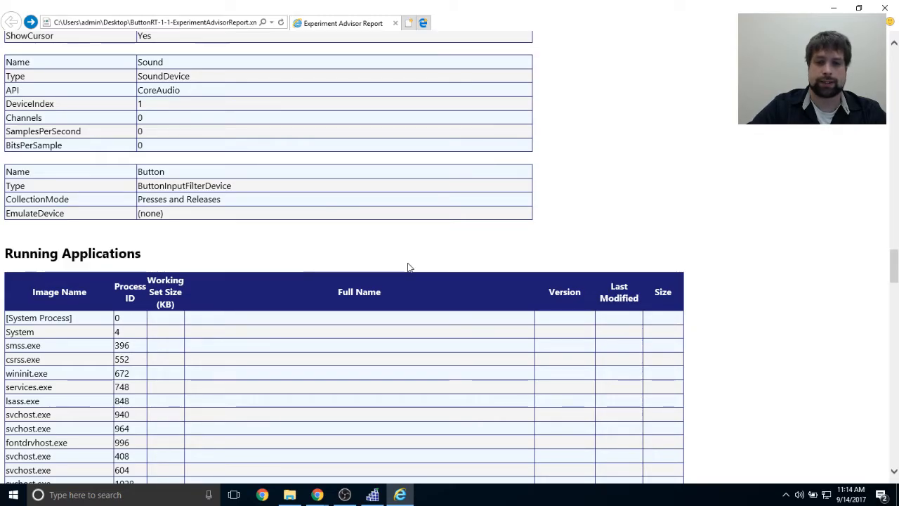
scroll(410, 267, down, 15)
scroll(411, 267, up, 15)
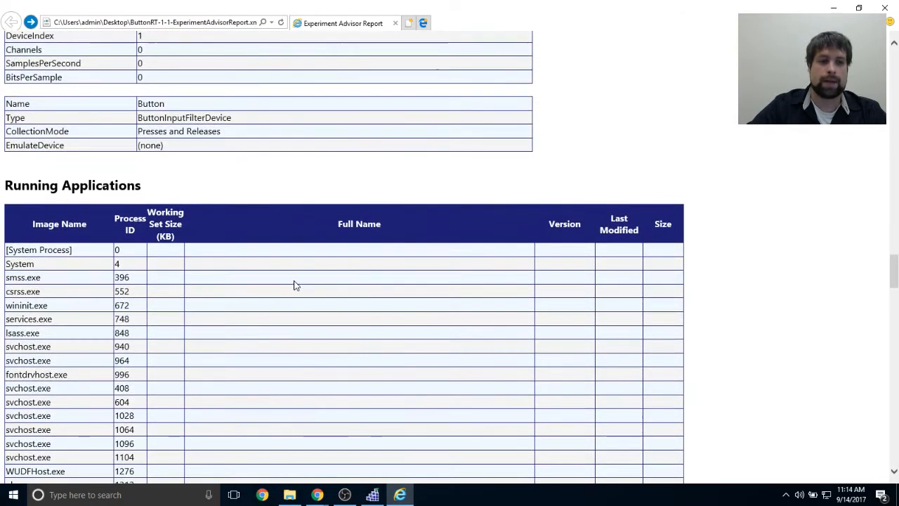
scroll(294, 285, down, 15)
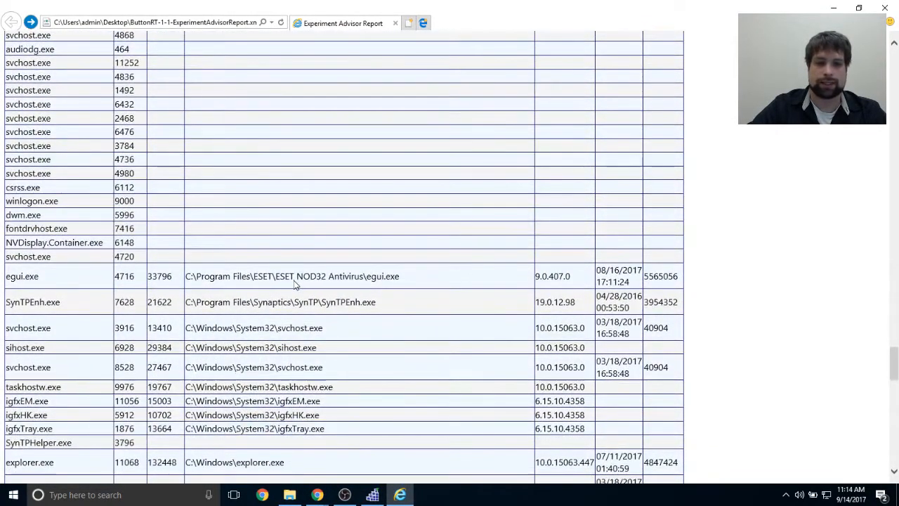
Step: Find the E-Studio.exe entry in the Running Applications table and examine its path, version, date and size
scroll(294, 285, down, 15)
scroll(296, 284, down, 5)
scroll(296, 284, up, 5)
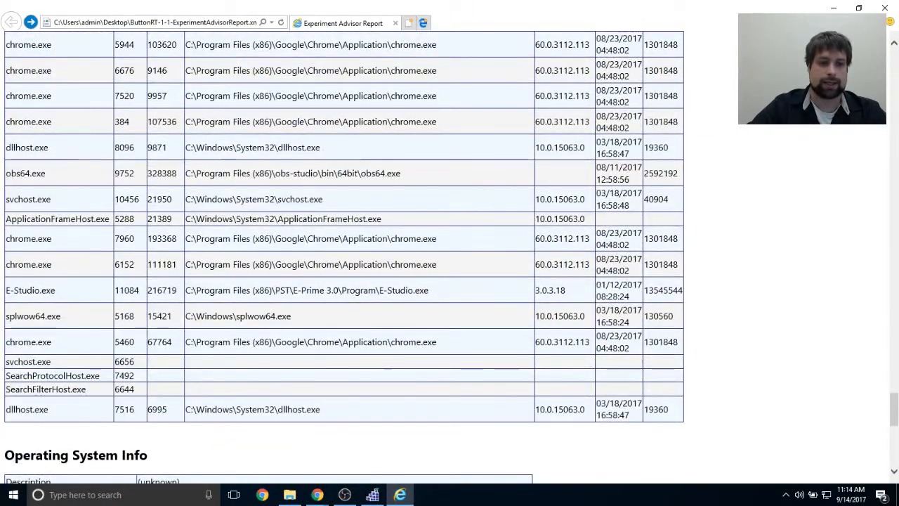
double_click(36, 290)
click(28, 290)
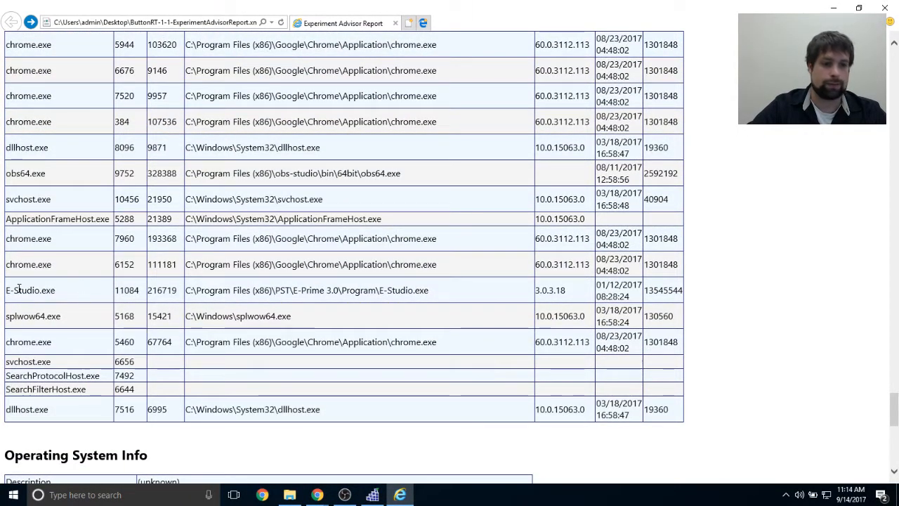
drag(10, 290, 658, 295)
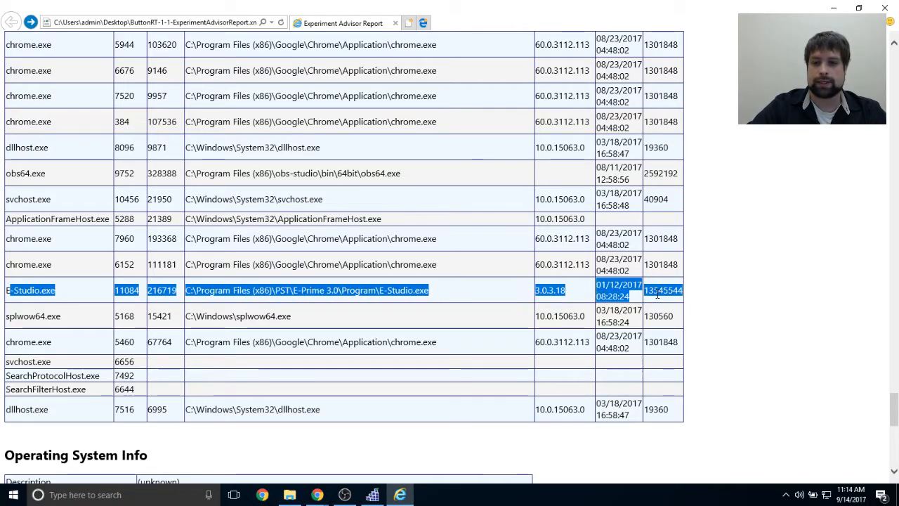
click(703, 297)
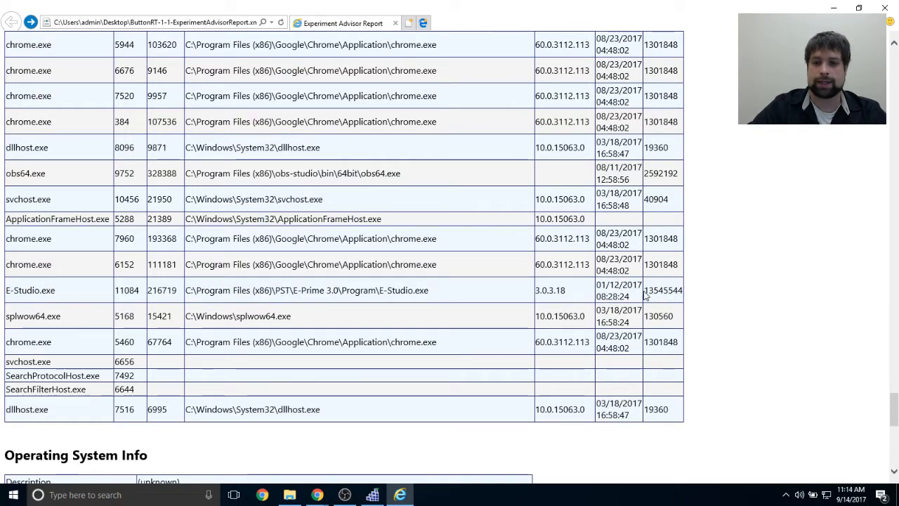
Step: Close the Experiment Advisor report and open the ButtonRT-1-1 data file from the desktop in E-DataAid
scroll(695, 307, up, 20)
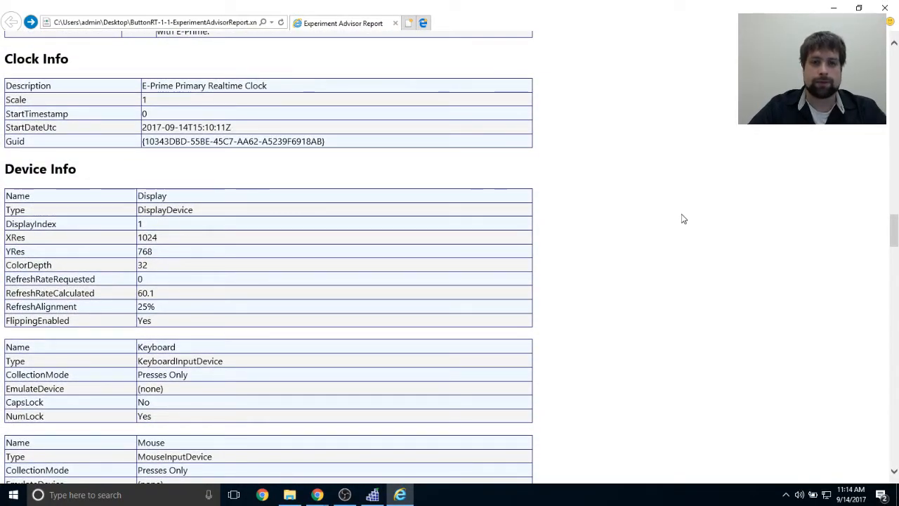
scroll(726, 165, up, 15)
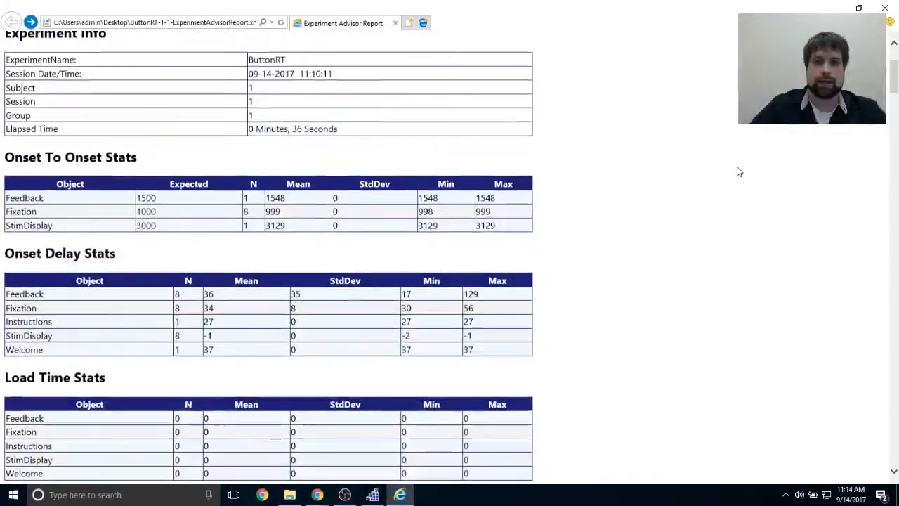
scroll(739, 171, up, 2)
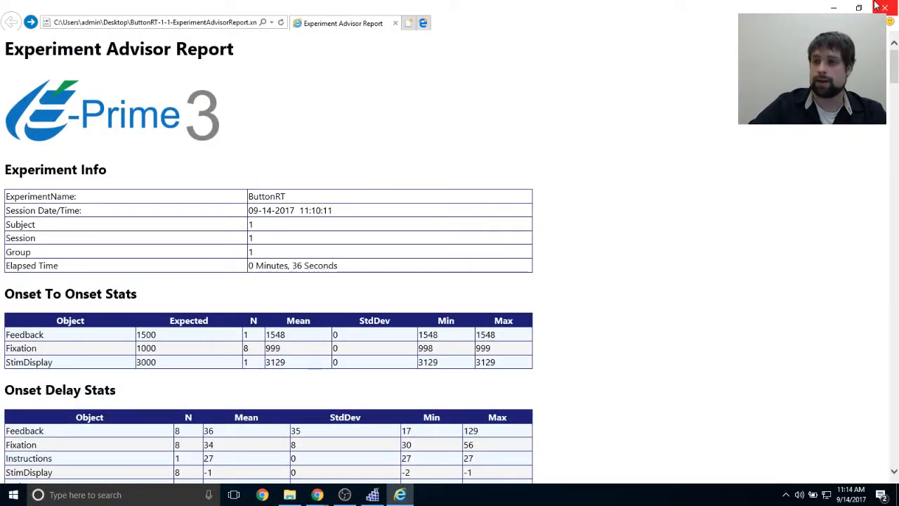
double_click(618, 6)
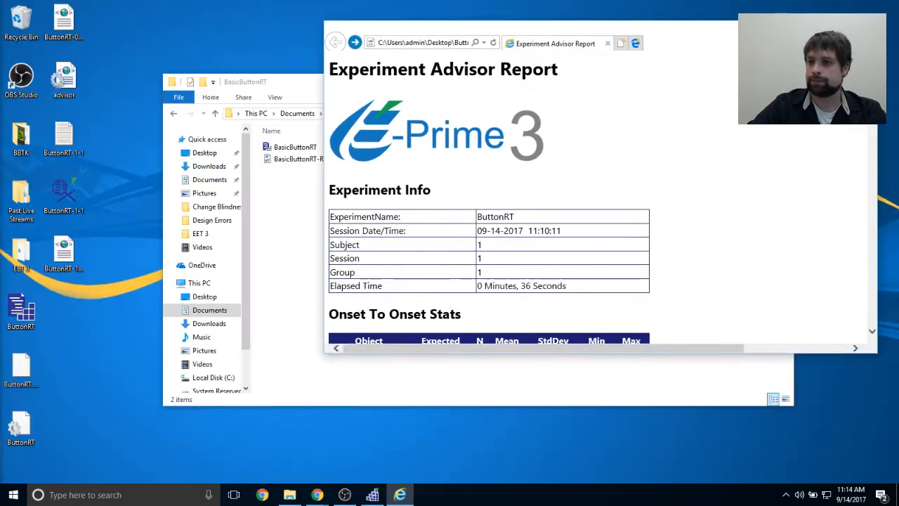
click(862, 28)
click(336, 206)
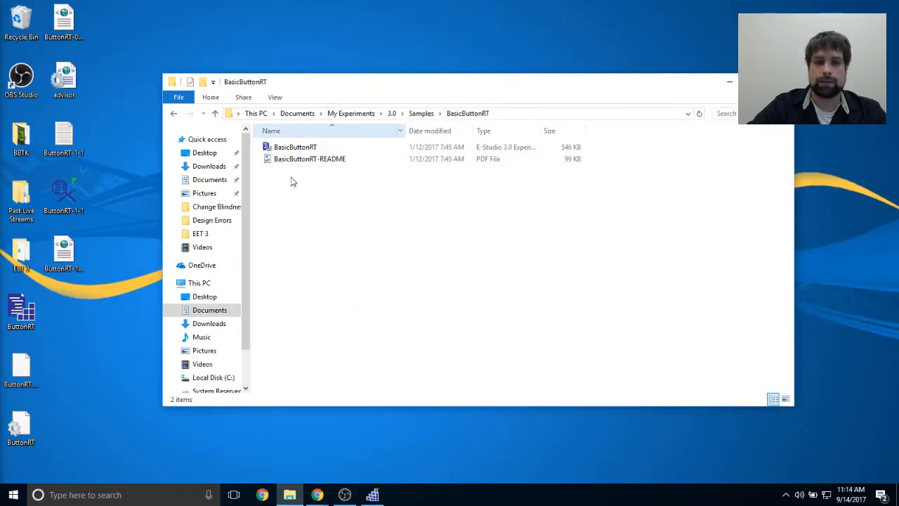
click(90, 391)
double_click(65, 199)
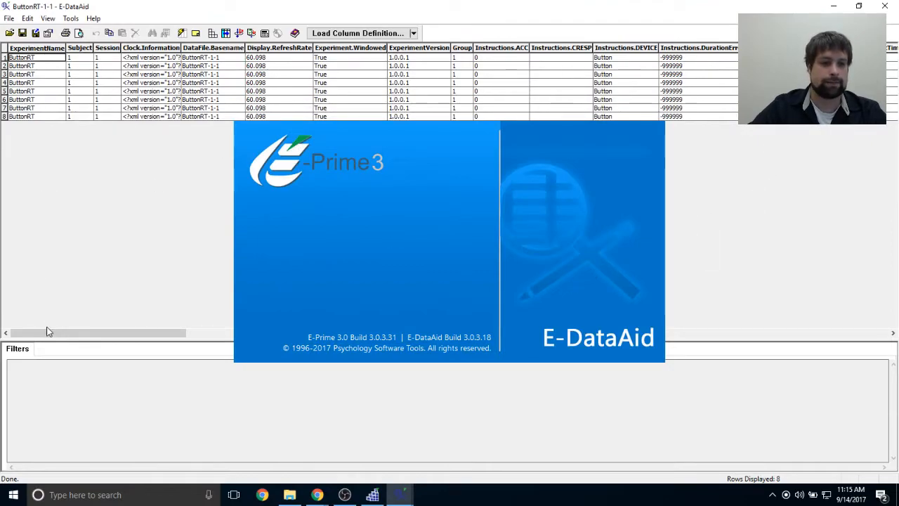
Step: Locate the Welcome.RT column in the data table and check its values across all eight rows
drag(48, 335, 389, 337)
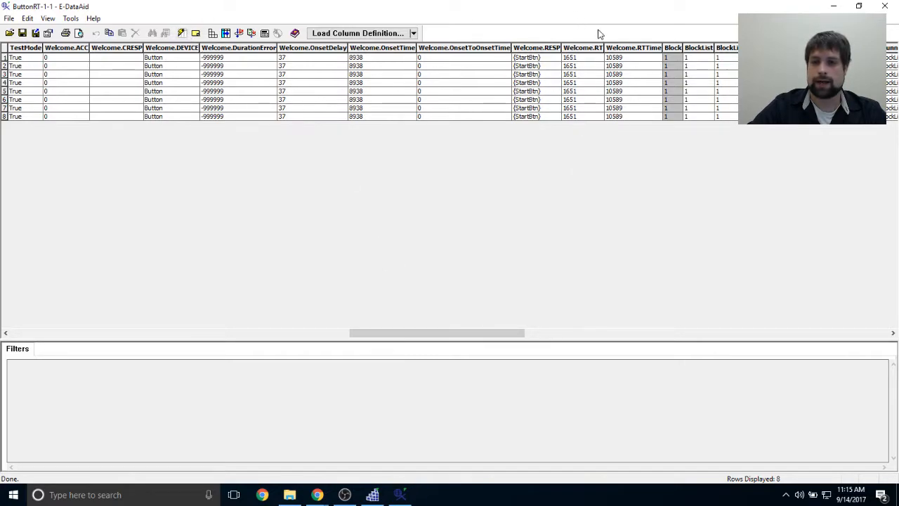
drag(426, 336, 438, 336)
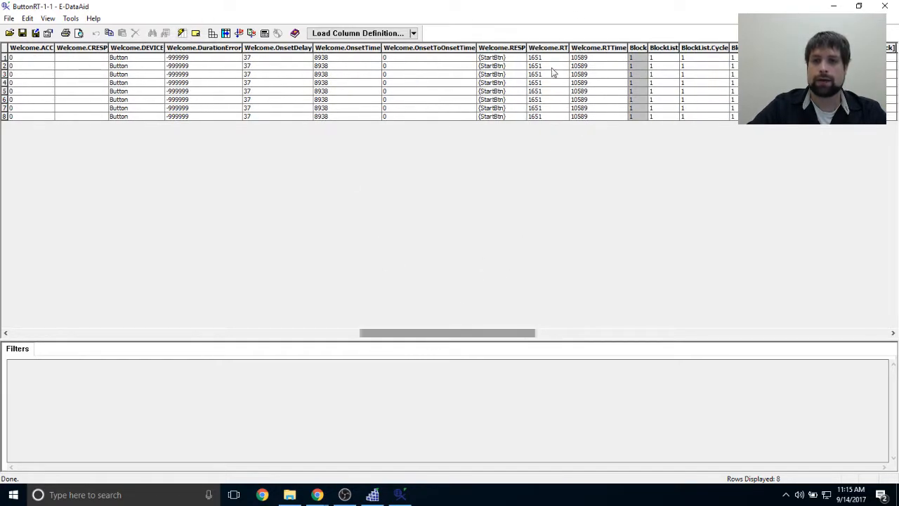
drag(542, 60, 545, 125)
mouse_move(547, 66)
mouse_down()
mouse_move(548, 110)
mouse_move(551, 70)
mouse_up()
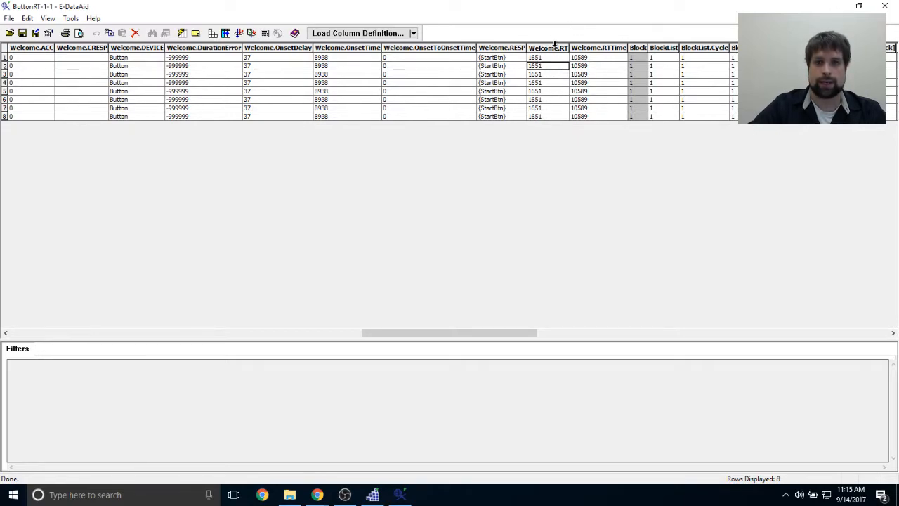
drag(549, 58, 552, 119)
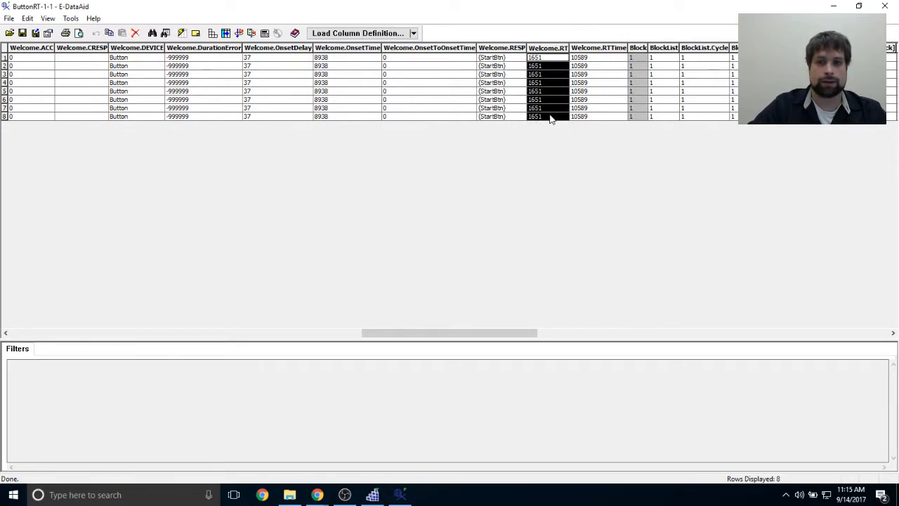
click(556, 59)
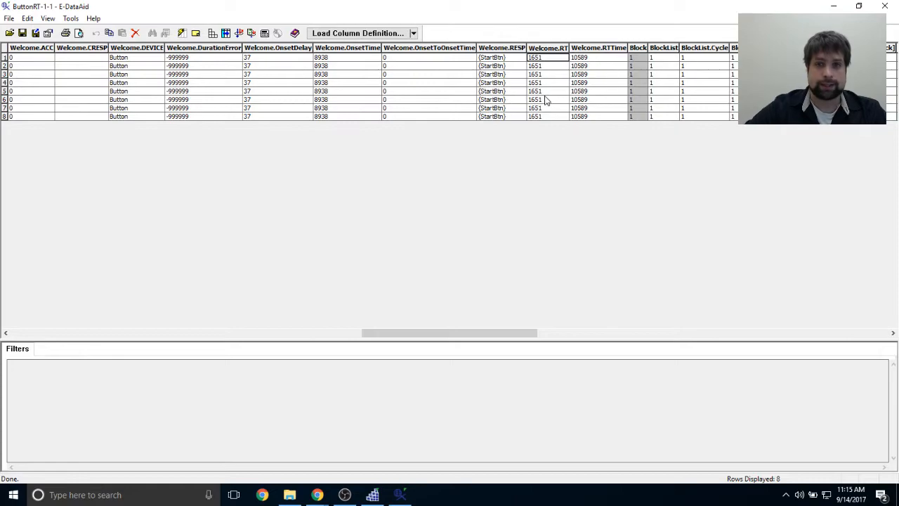
Step: Compare the Welcome columns from OnsetDelay to RTTime row by row to see how session-level data is logged per trial
drag(281, 58, 576, 129)
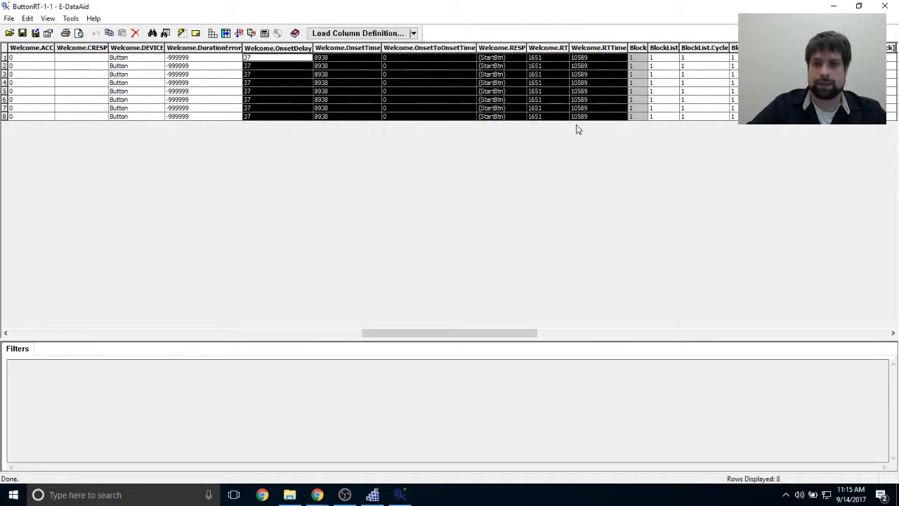
click(544, 82)
click(548, 65)
click(550, 59)
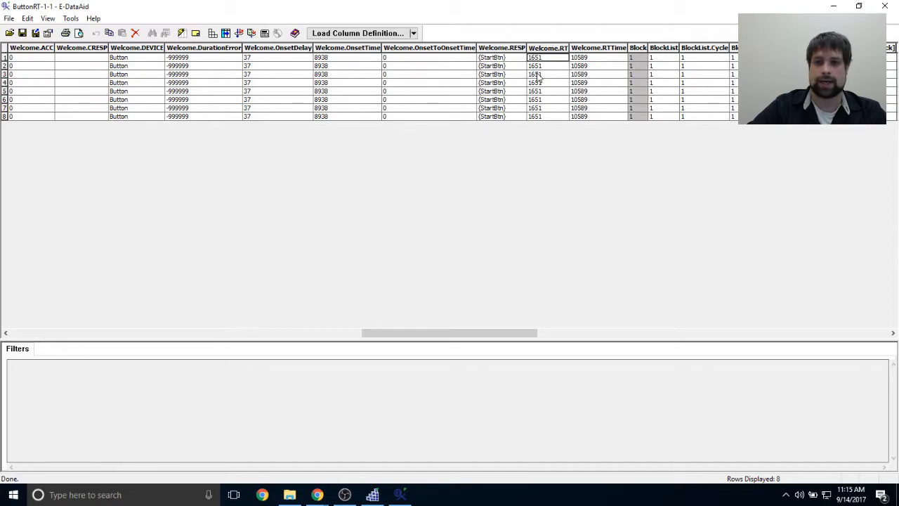
drag(550, 70, 551, 146)
click(582, 91)
click(541, 64)
click(551, 57)
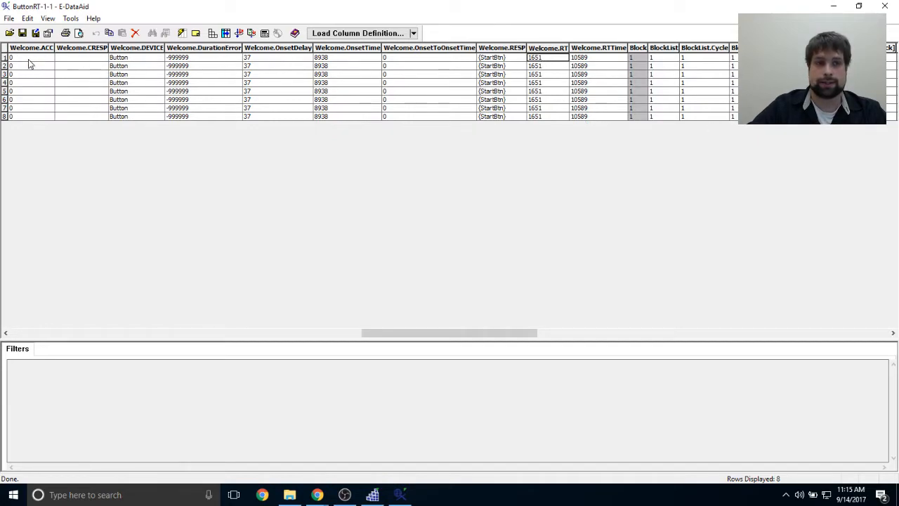
click(4, 58)
click(581, 67)
drag(555, 62, 554, 112)
click(639, 99)
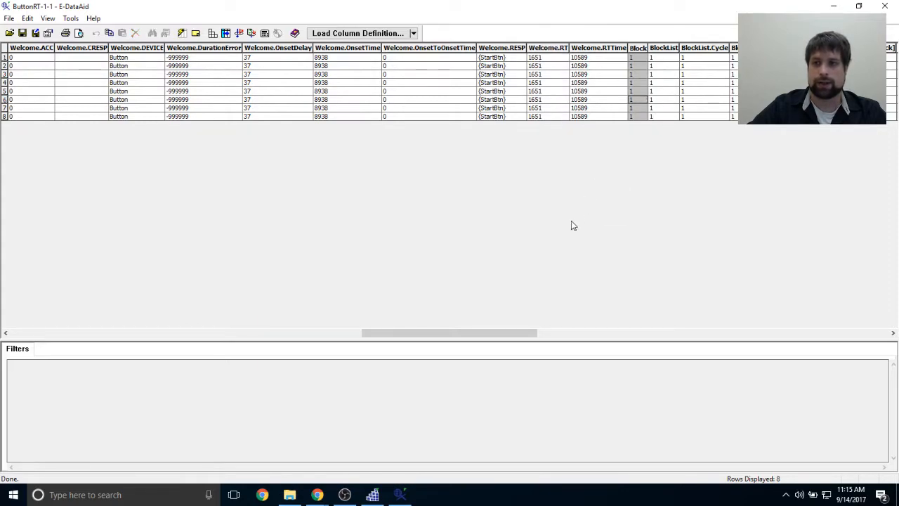
Step: Arrange the columns so that only those matching StimDisplay* are shown, hiding all the others
drag(469, 337, 752, 328)
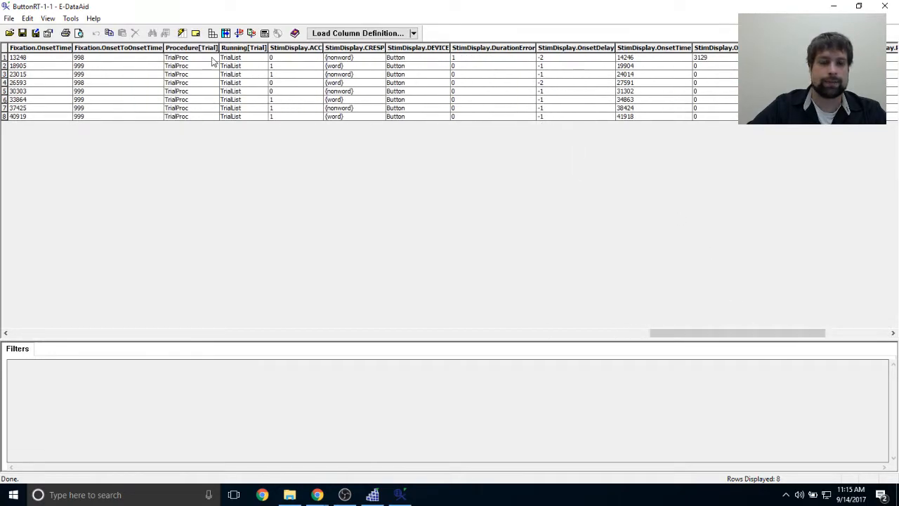
drag(737, 327, 634, 333)
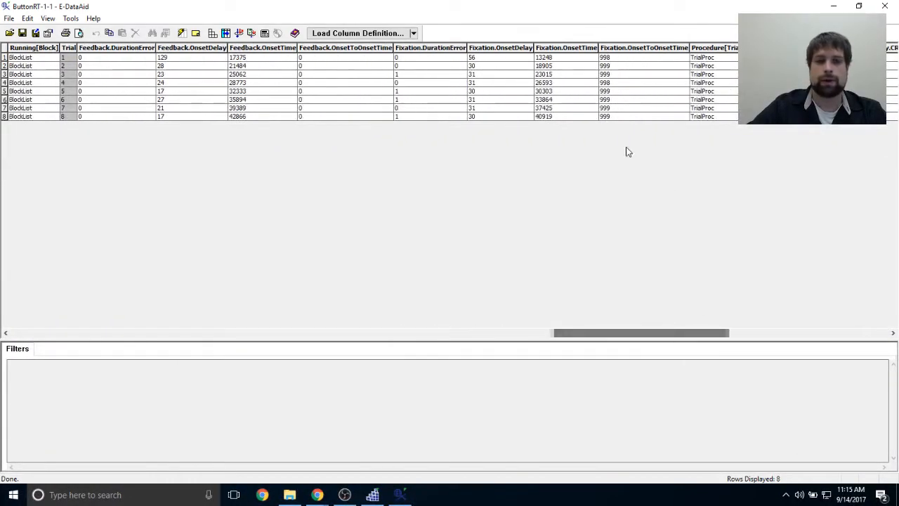
click(226, 33)
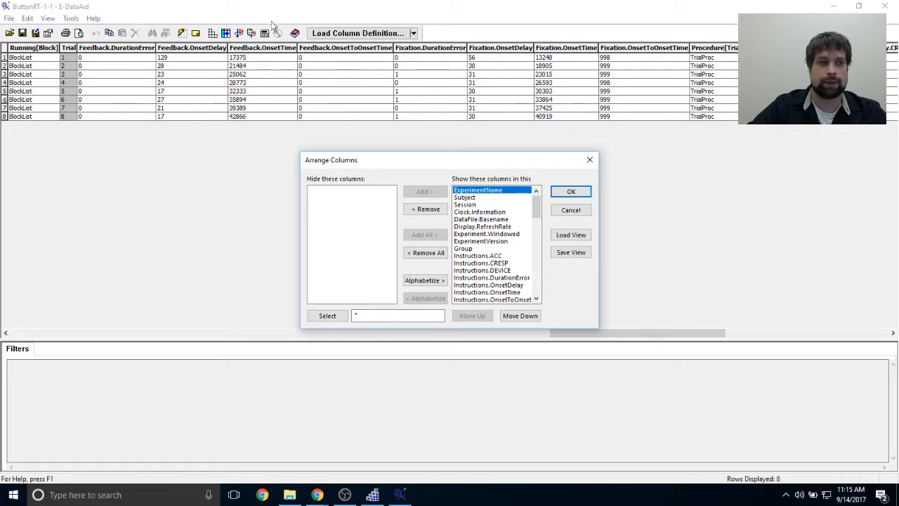
click(425, 252)
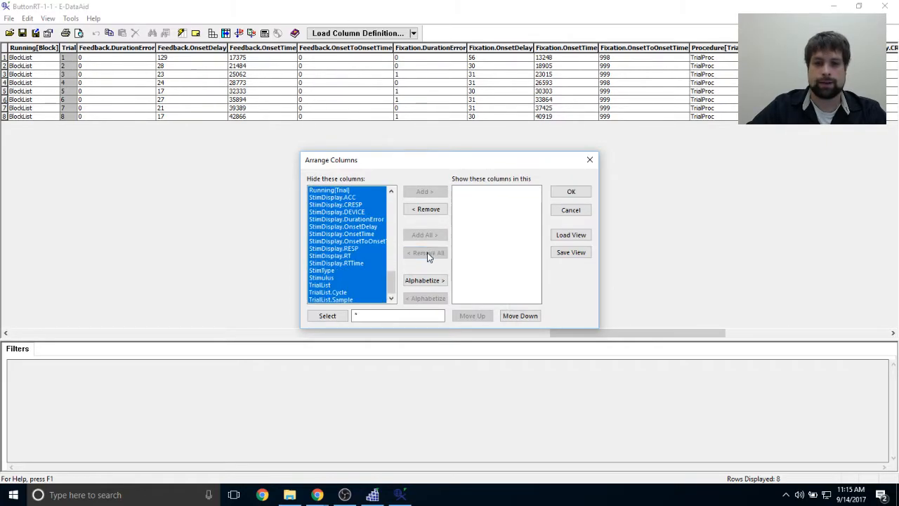
click(356, 316)
text(StimDisplay*)
key(Return)
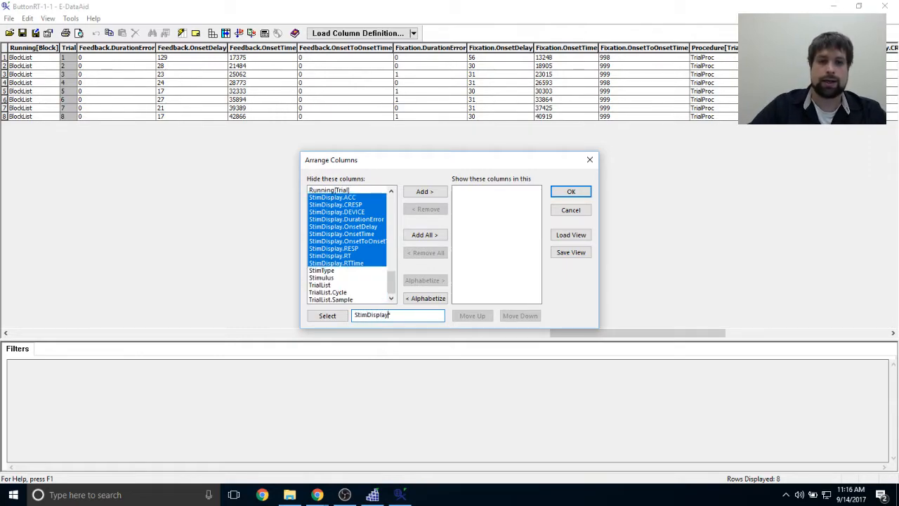
click(425, 192)
click(566, 193)
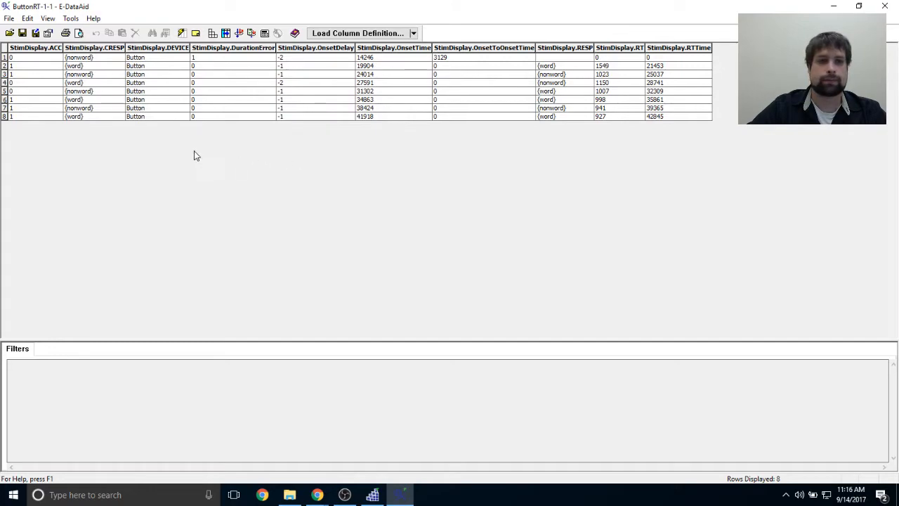
Step: Examine the StimDisplay.OnsetDelay values across the trials
click(309, 48)
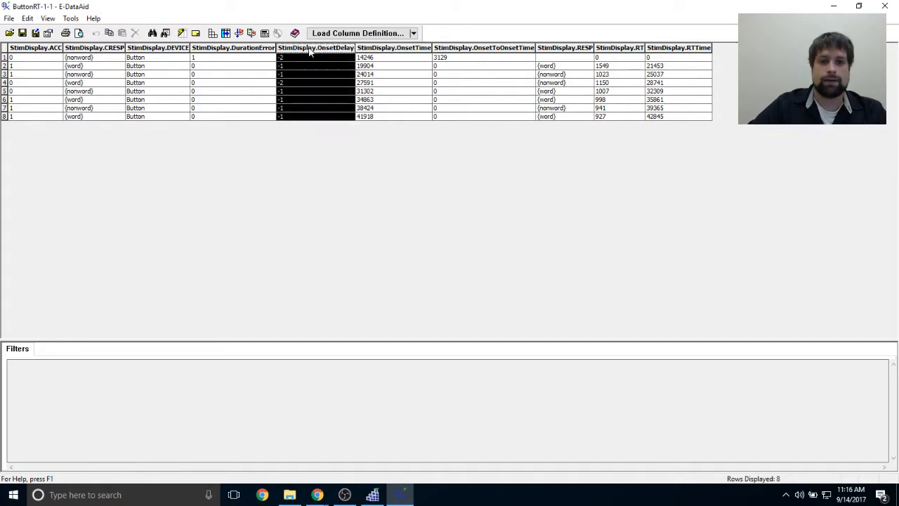
click(294, 64)
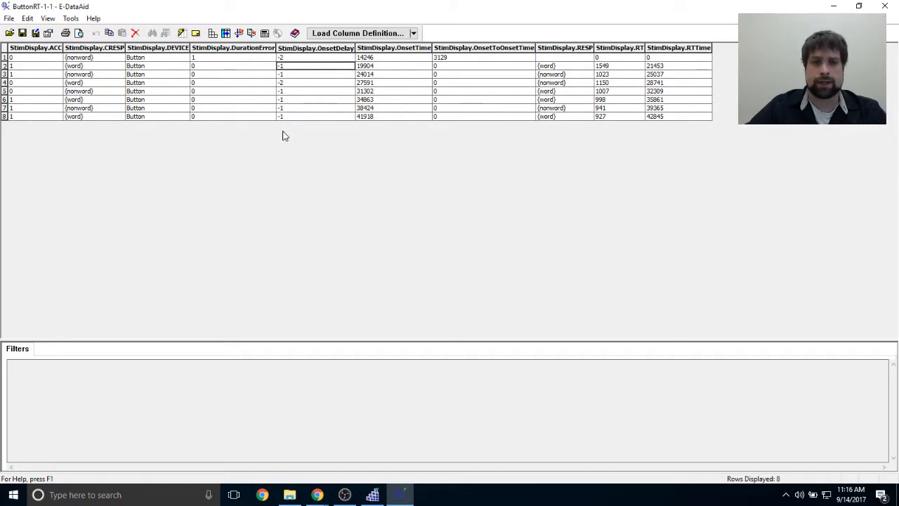
click(292, 59)
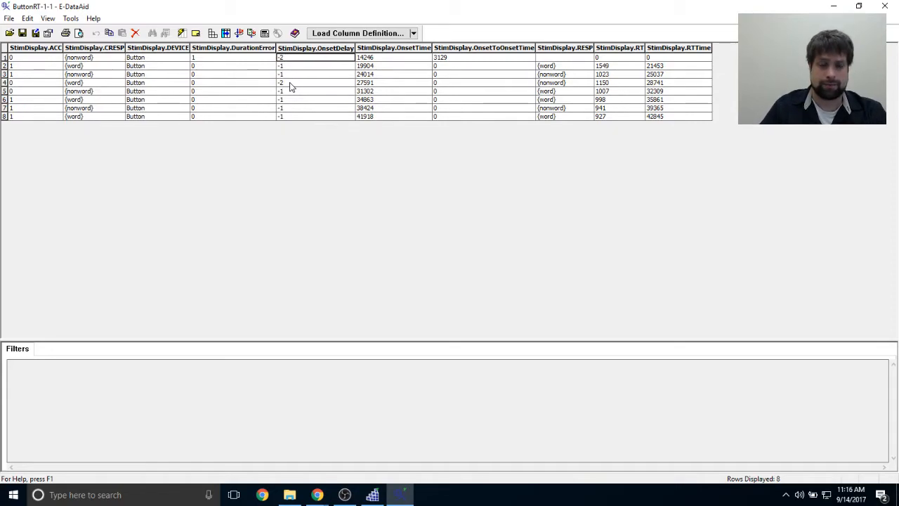
drag(291, 65, 333, 88)
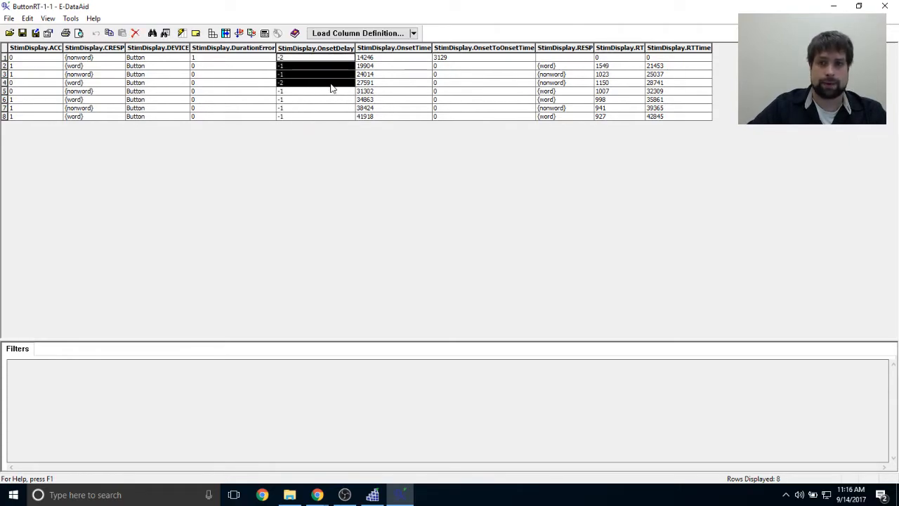
click(329, 75)
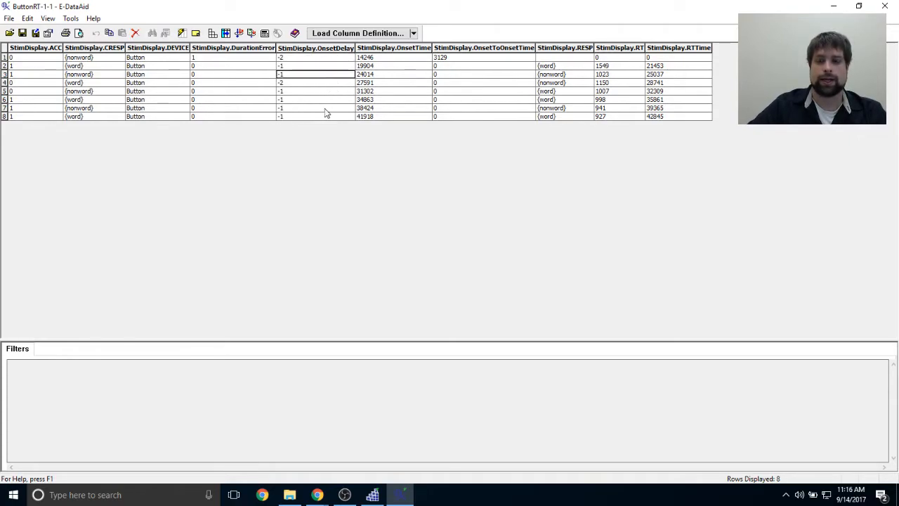
Step: Compare StimDisplay.OnsetToOnsetTime and StimDisplay.RESP between the first trial and the trials that follow it
click(553, 67)
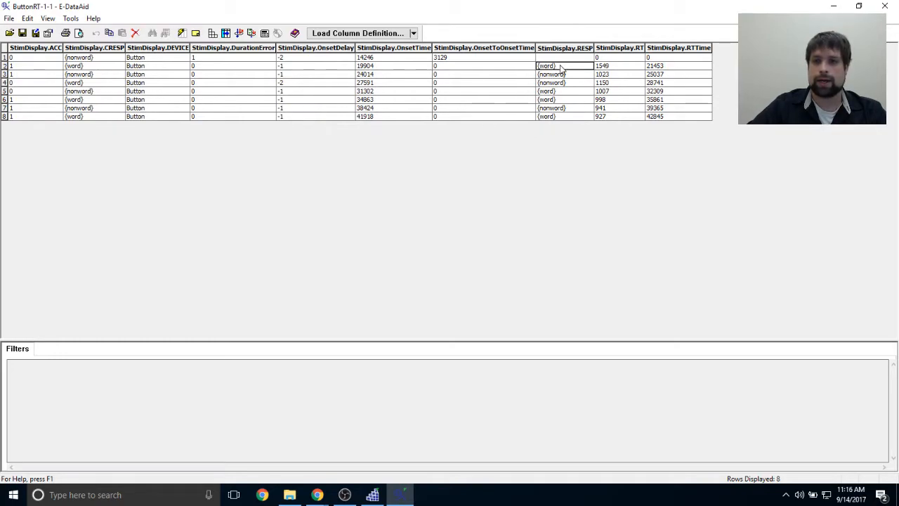
drag(167, 59, 701, 64)
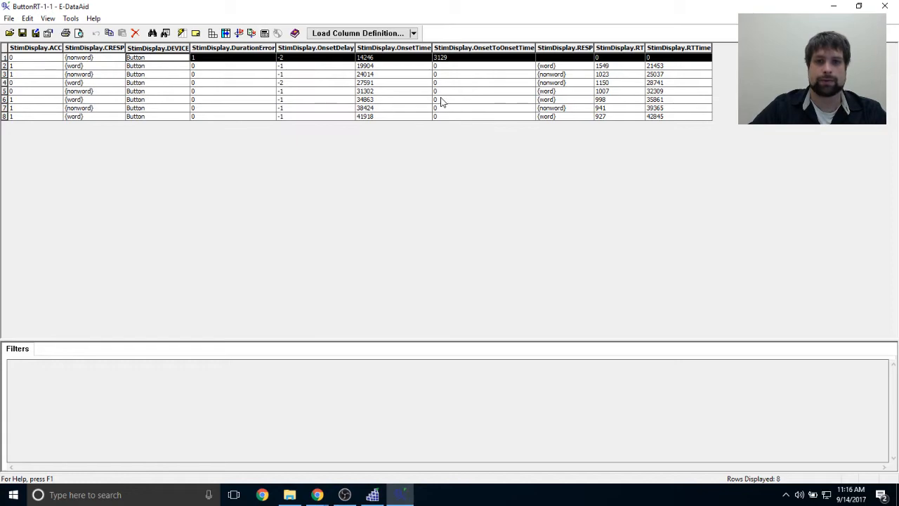
click(449, 57)
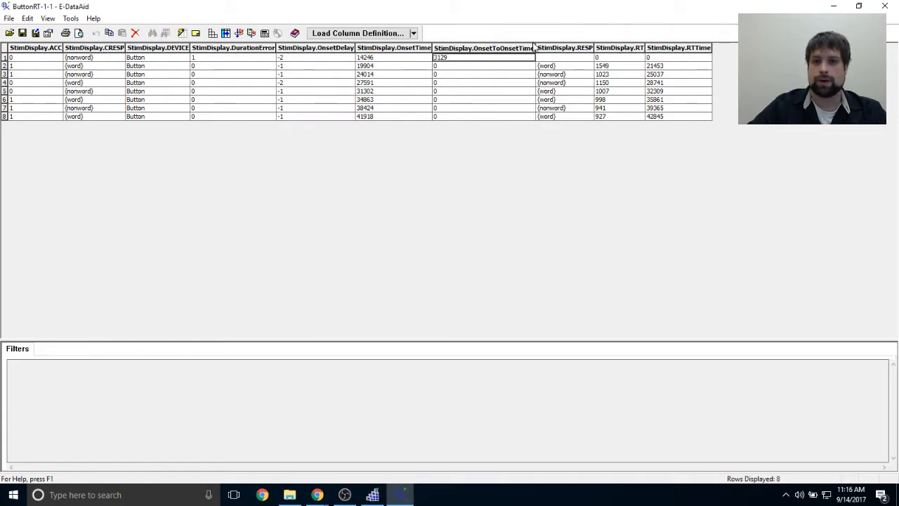
click(454, 67)
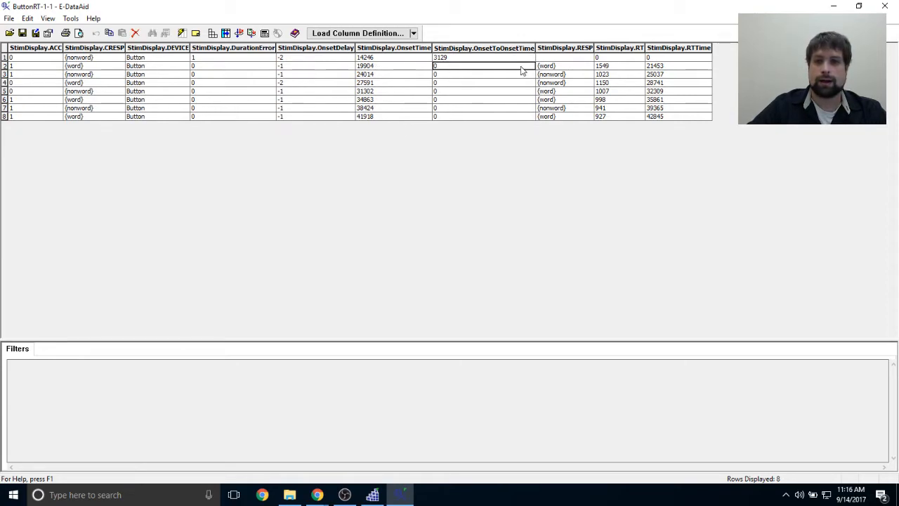
drag(567, 68, 573, 75)
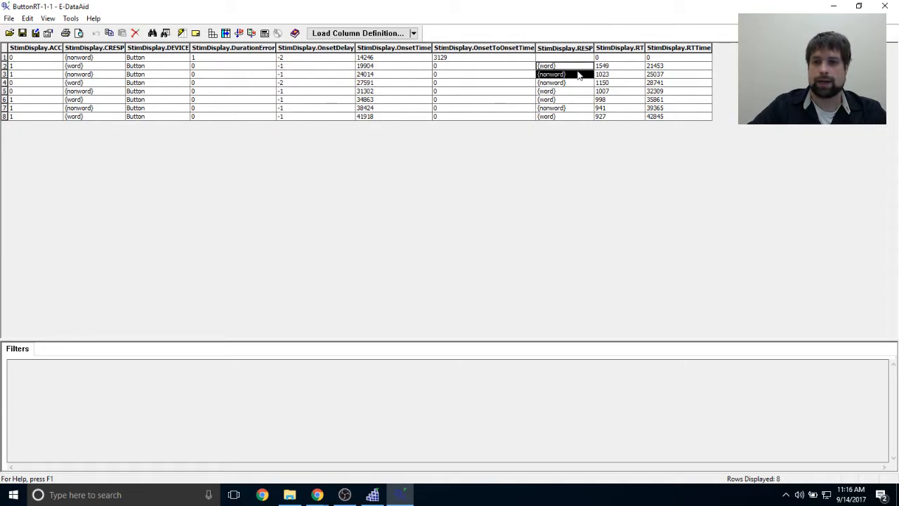
Step: Compare the StimDisplay.RT and StimDisplay.RTTime values trial by trial to see how reaction time relates to the response timestamp
click(629, 59)
drag(638, 62, 652, 123)
click(625, 113)
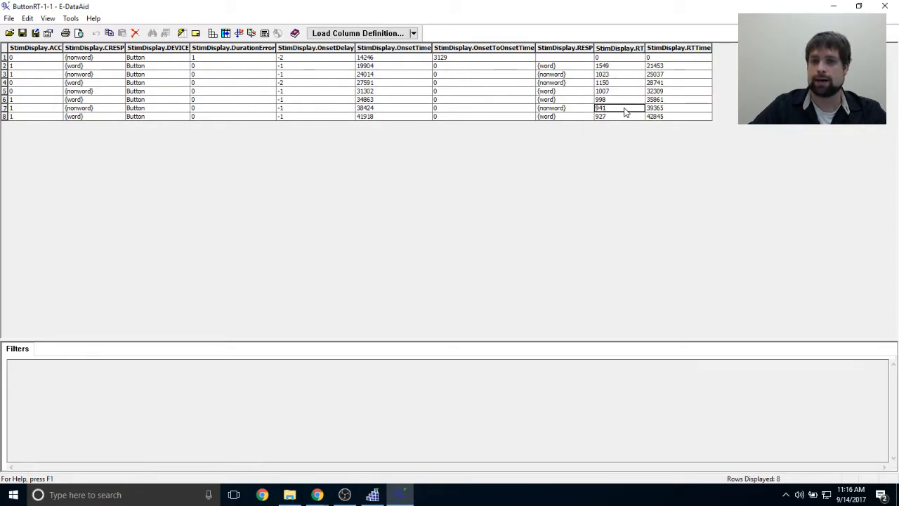
click(637, 49)
click(679, 49)
click(628, 66)
click(683, 75)
click(627, 75)
click(680, 92)
click(625, 108)
click(664, 109)
click(637, 78)
drag(674, 69, 664, 107)
drag(611, 75, 621, 81)
click(668, 76)
click(624, 66)
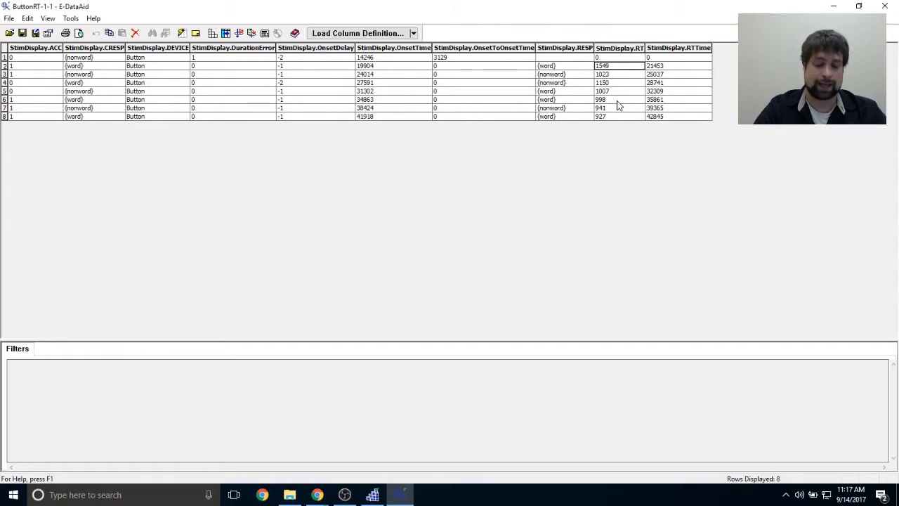
key(Right)
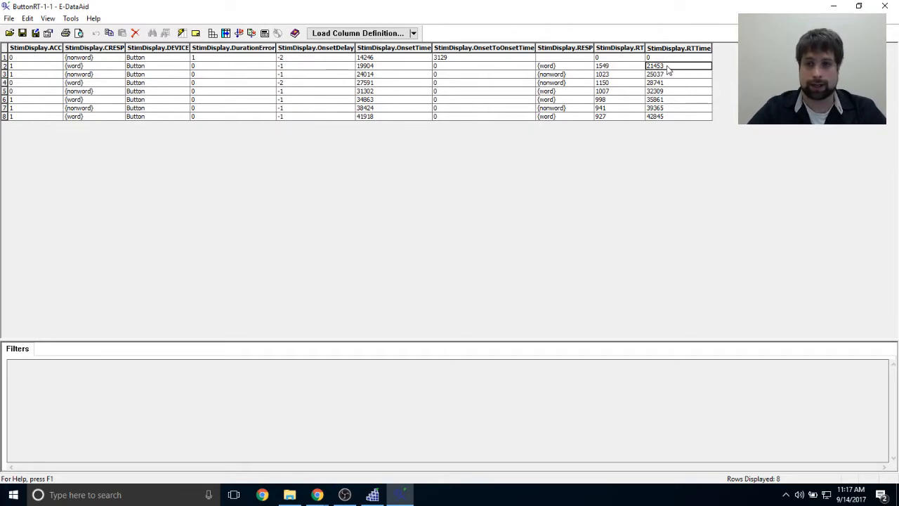
click(608, 67)
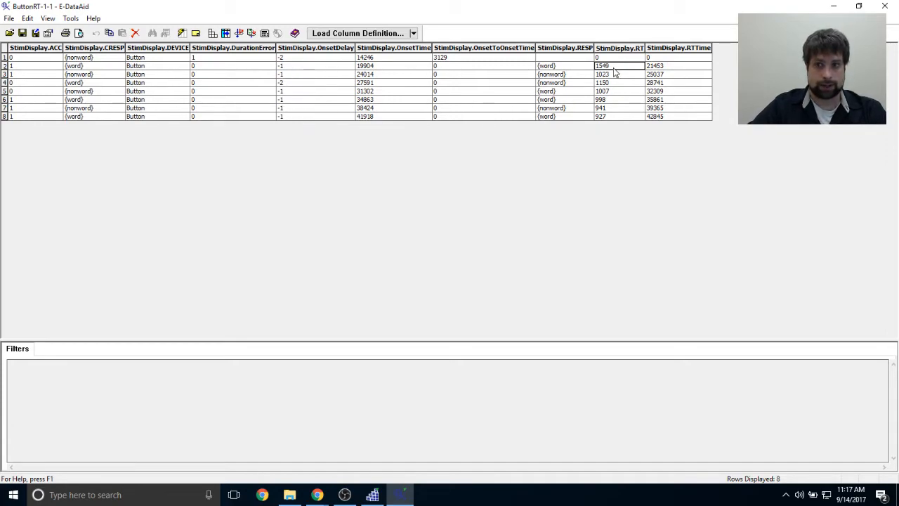
drag(621, 74, 624, 107)
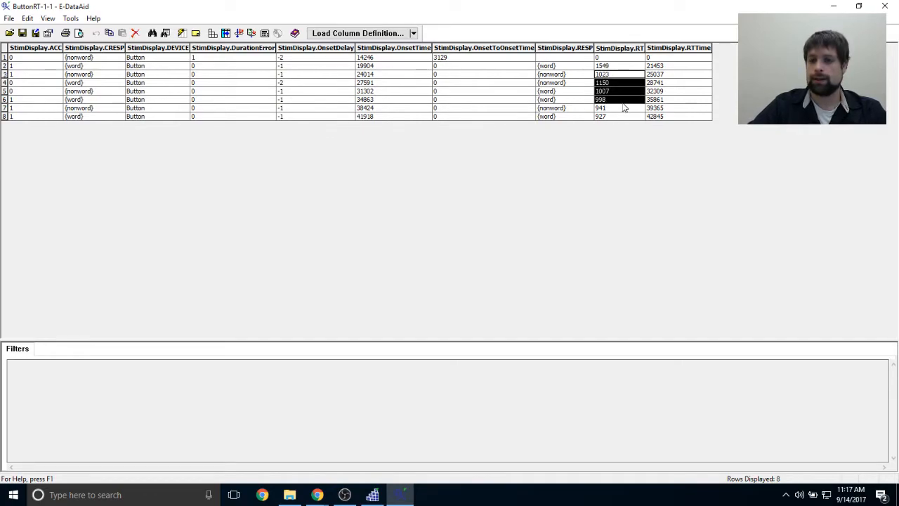
Step: Review the StimDisplay.RESP, ACC, CRESP and DEVICE columns across the trials
drag(581, 66, 581, 119)
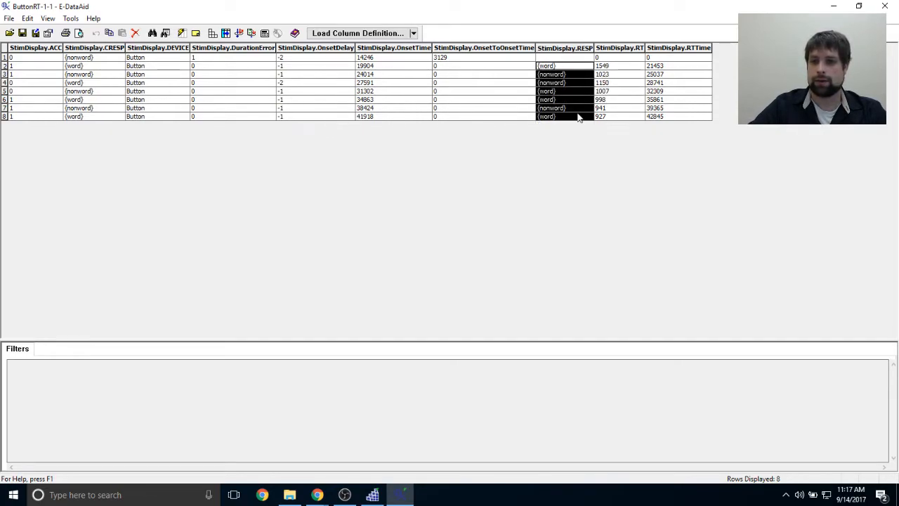
click(660, 84)
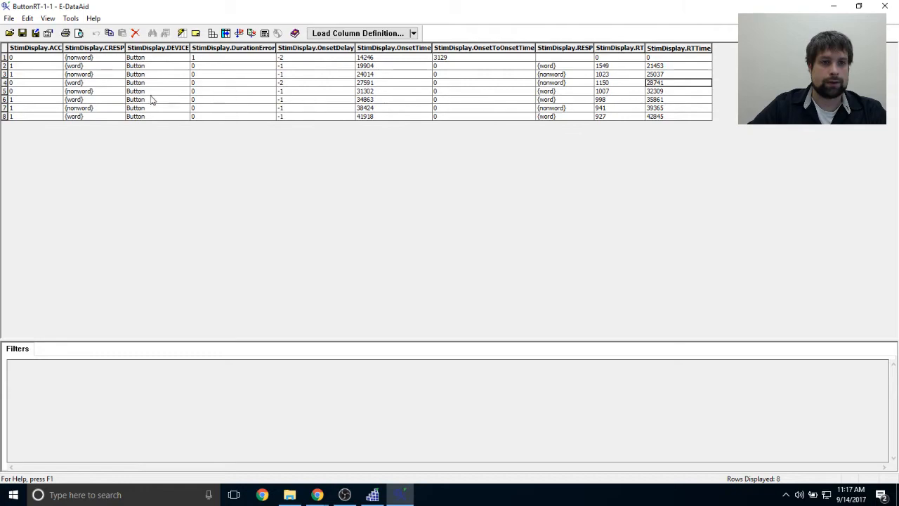
drag(77, 116, 316, 117)
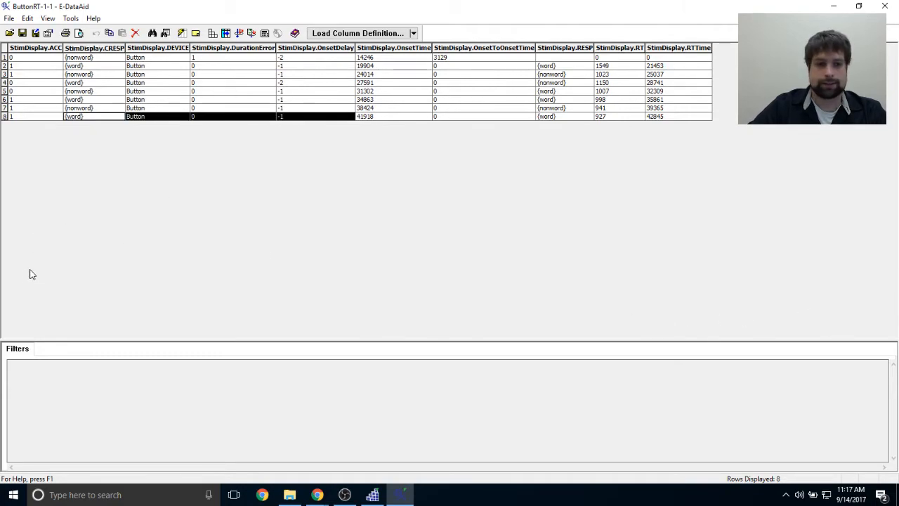
click(45, 69)
click(46, 58)
click(41, 83)
drag(104, 61, 100, 116)
click(166, 60)
drag(166, 59, 167, 118)
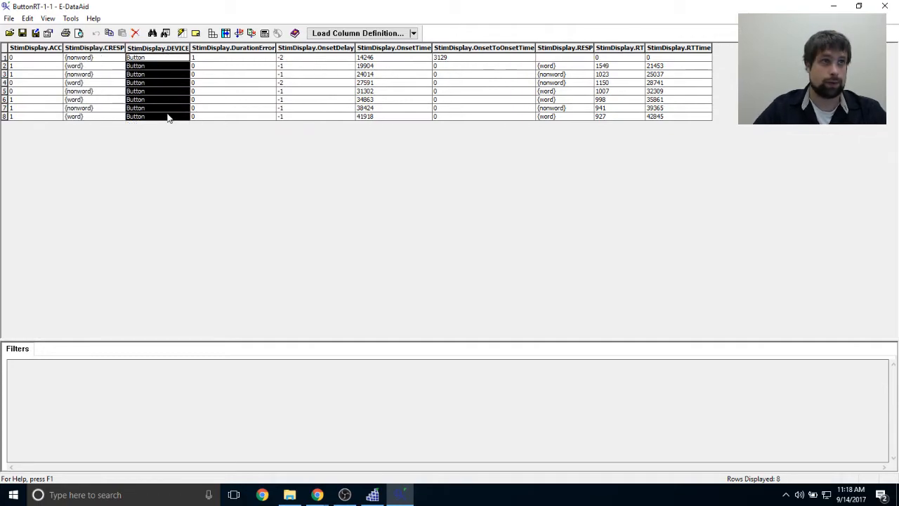
click(158, 90)
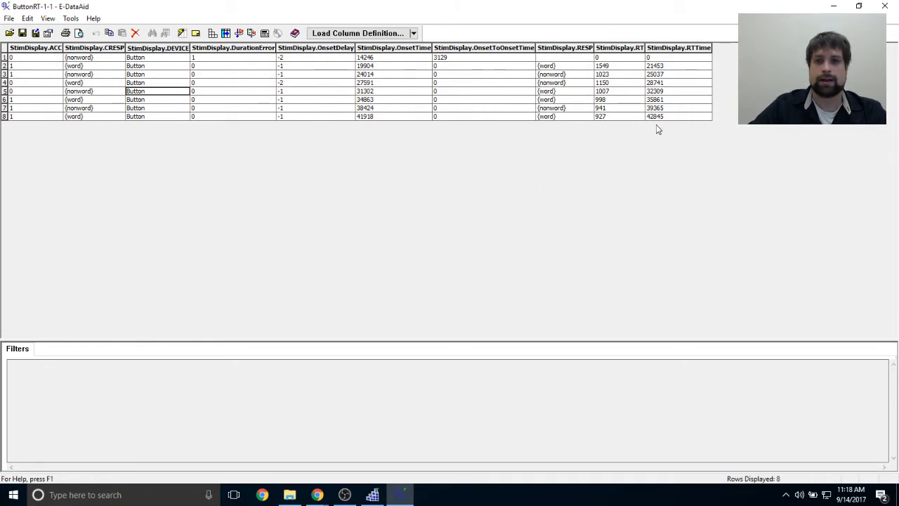
Step: Start a new analysis and add StimDisplay.ACC and StimDisplay.RT as data variables summarized by mean
click(264, 33)
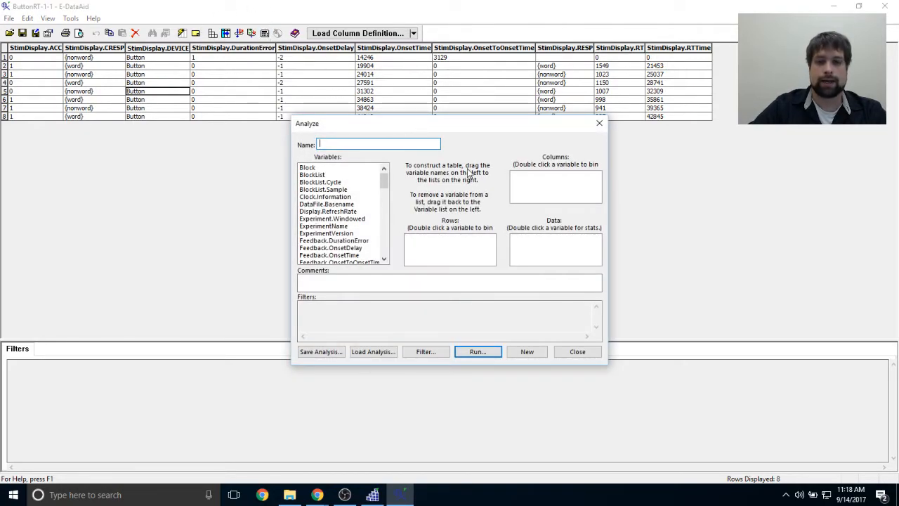
drag(384, 181, 384, 224)
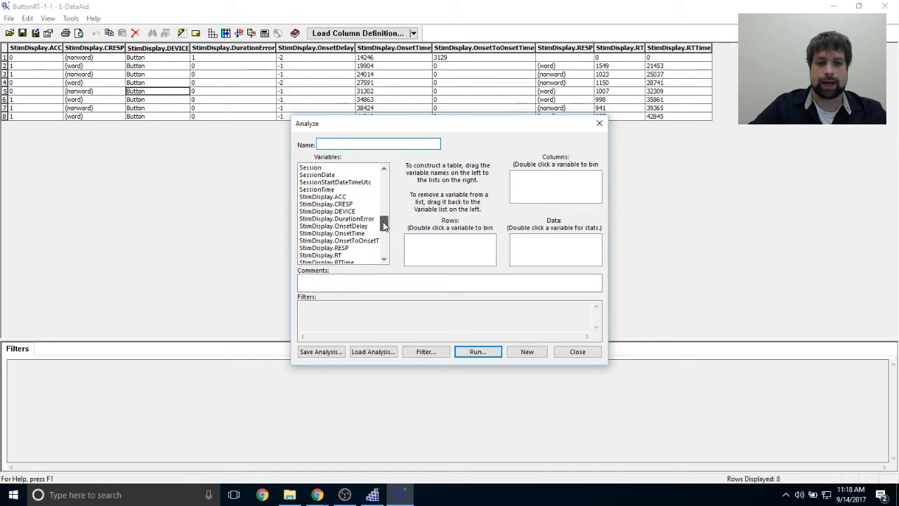
drag(345, 198, 534, 261)
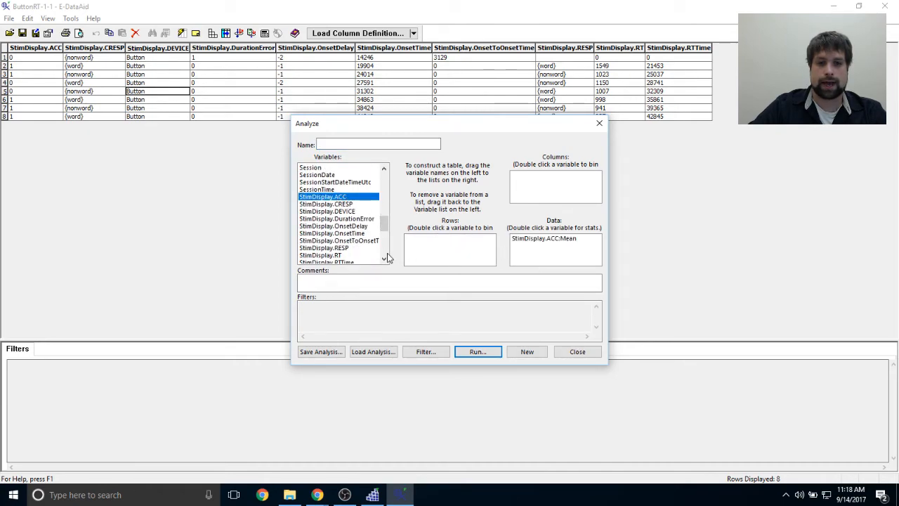
click(333, 256)
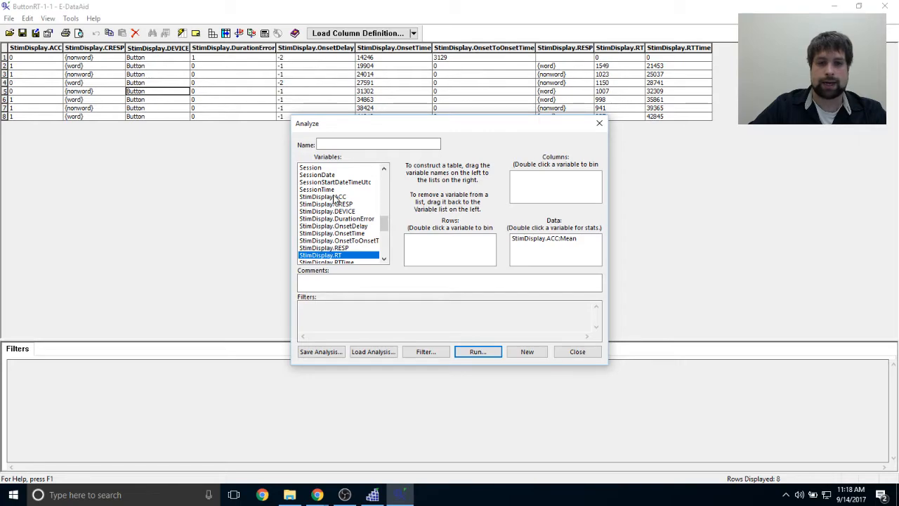
drag(321, 258, 538, 261)
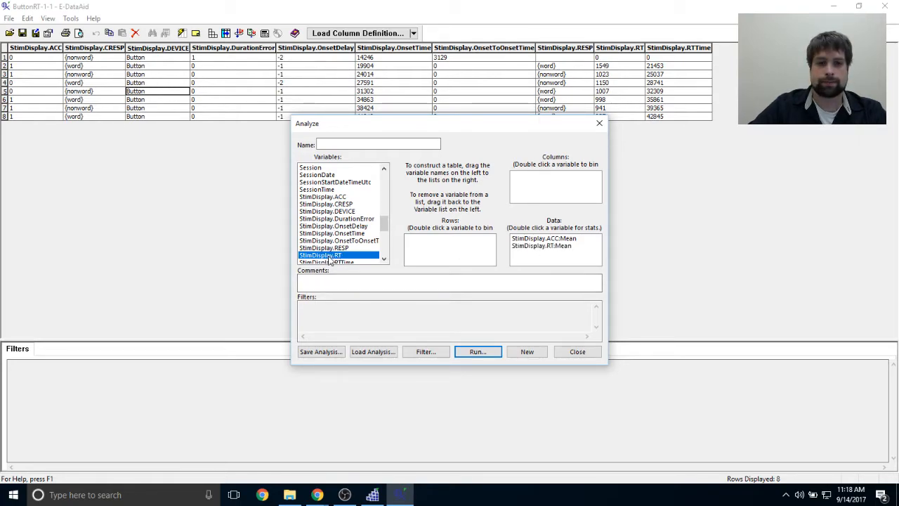
Step: Add StimDisplay.RT as a data variable a second time and summarize that entry by StdDevS
click(542, 254)
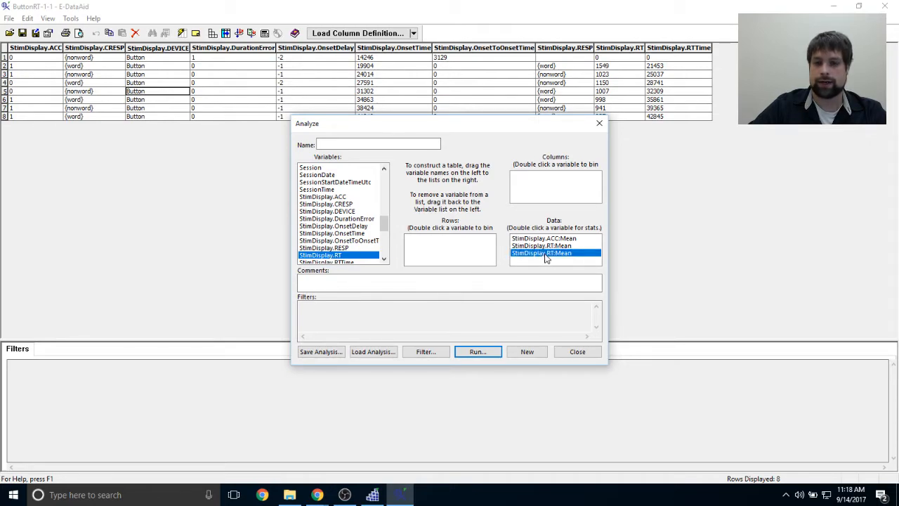
click(532, 247)
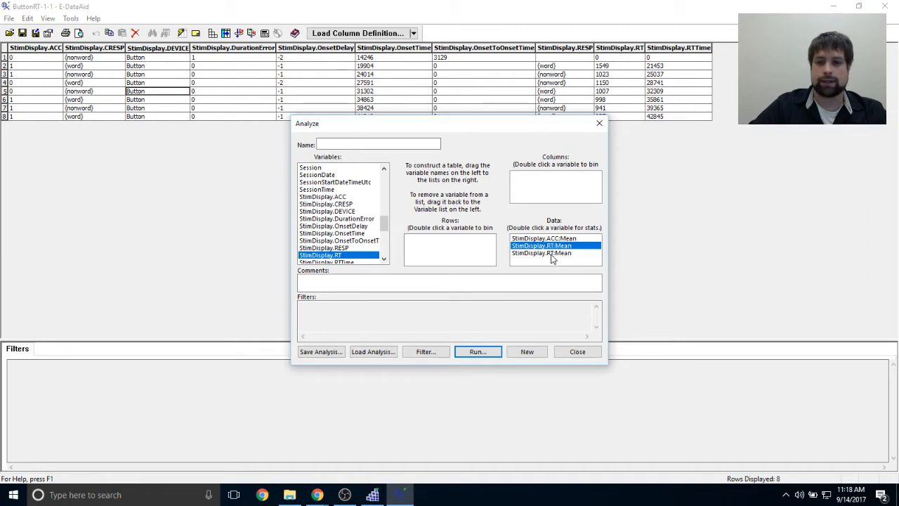
click(552, 255)
double_click(554, 255)
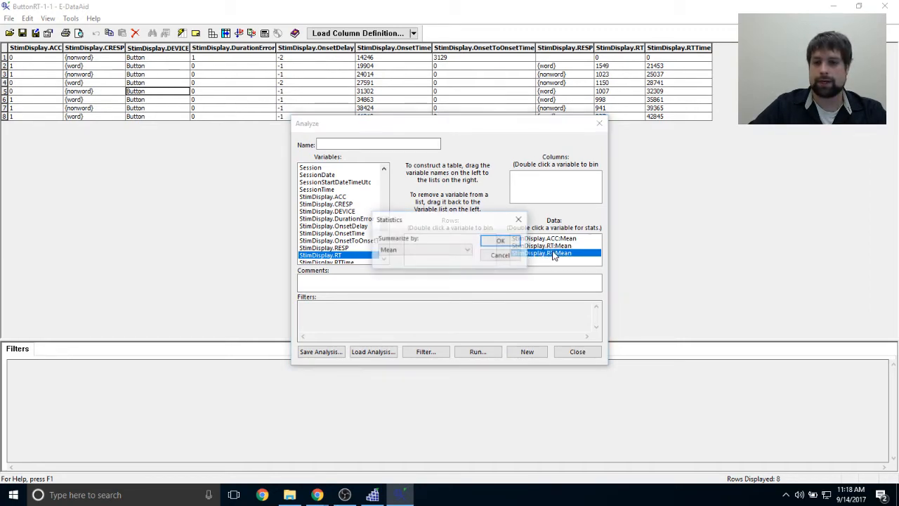
click(467, 251)
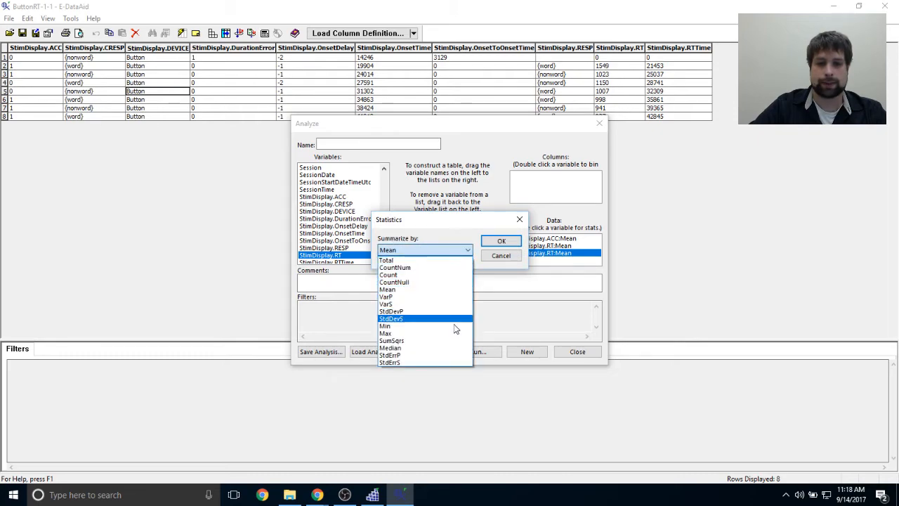
click(453, 321)
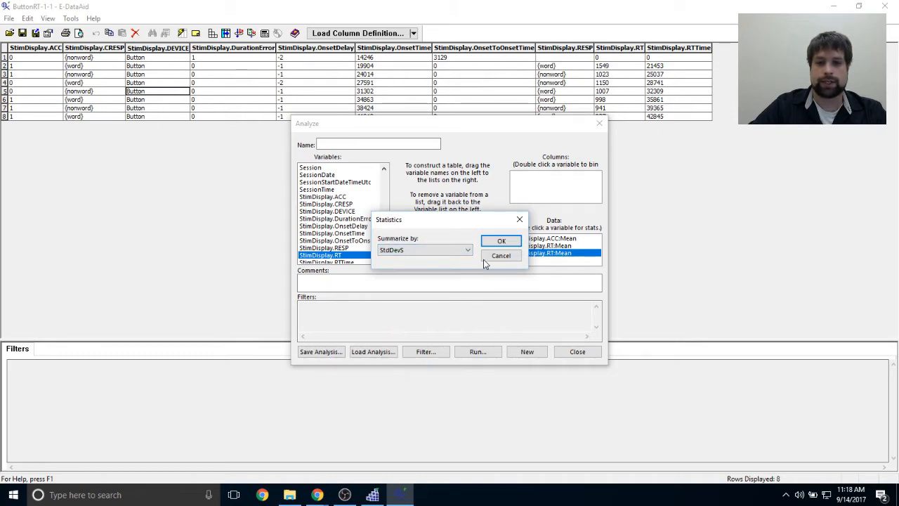
click(501, 241)
click(538, 288)
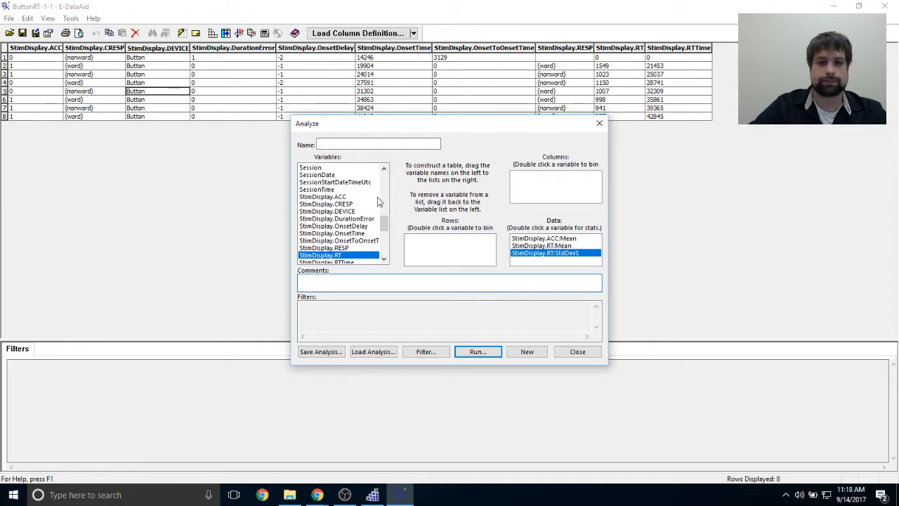
Step: Use StimType as the analysis column variable and run the analysis
drag(384, 227, 381, 237)
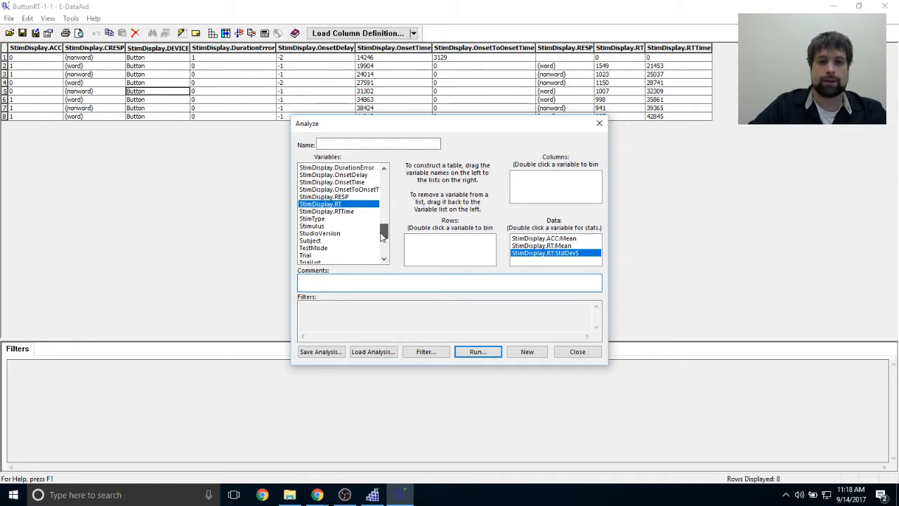
drag(320, 219, 562, 197)
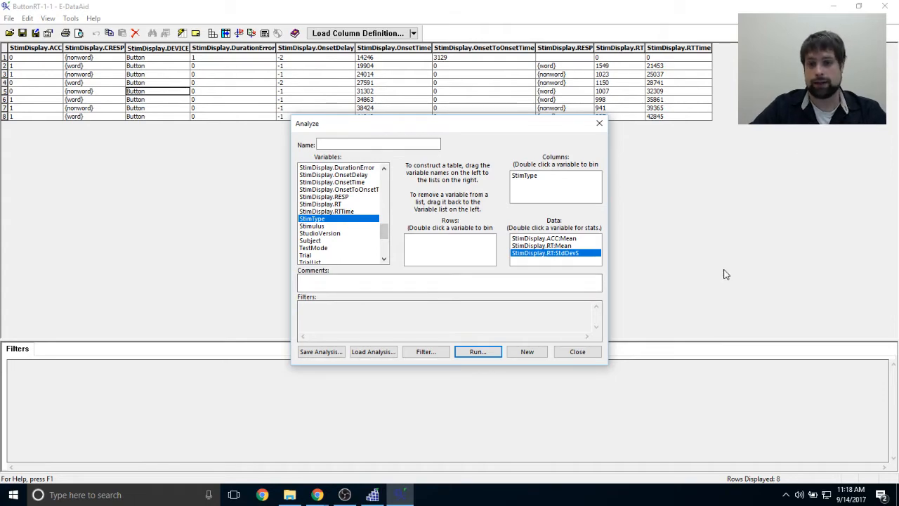
click(476, 351)
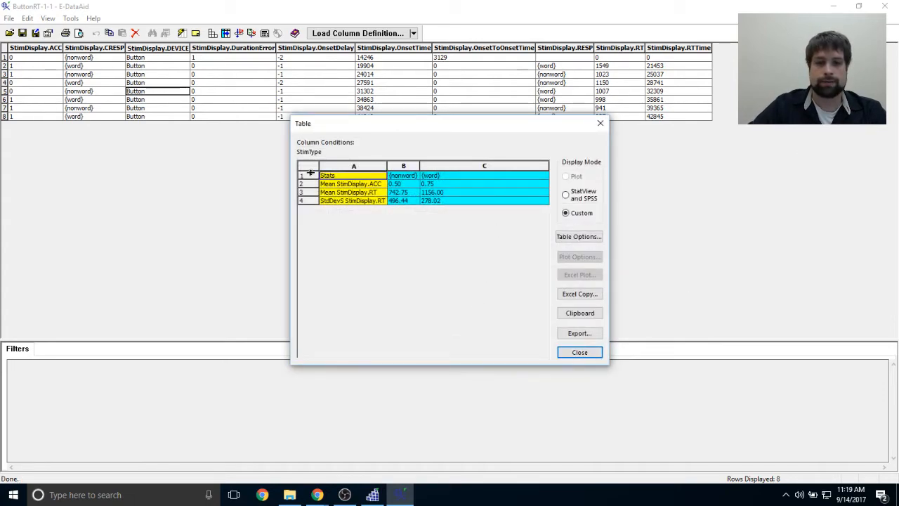
Step: Compare the accuracy mean, RT mean and RT standard deviation between the nonword and word conditions
click(459, 186)
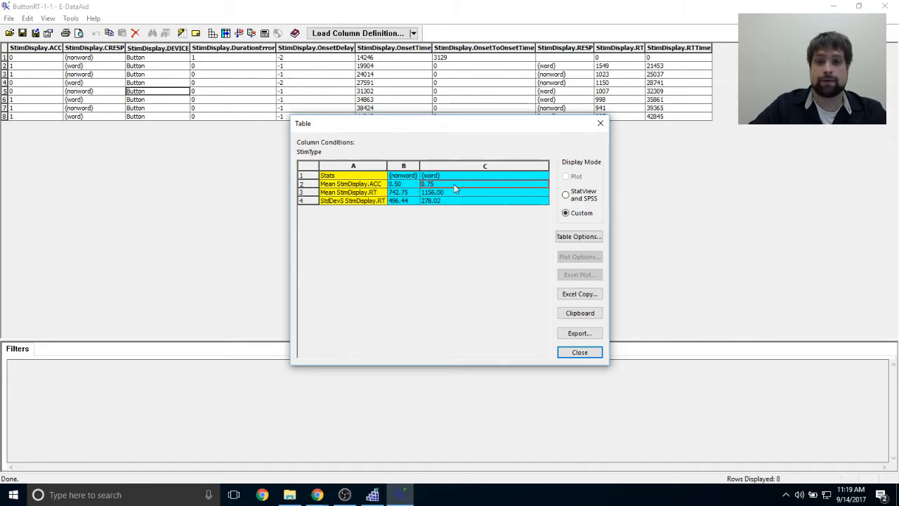
click(402, 187)
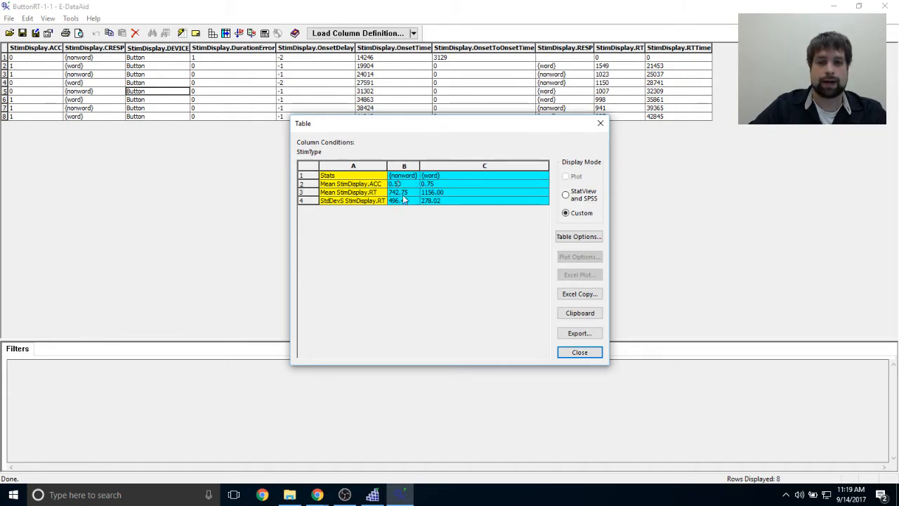
click(457, 193)
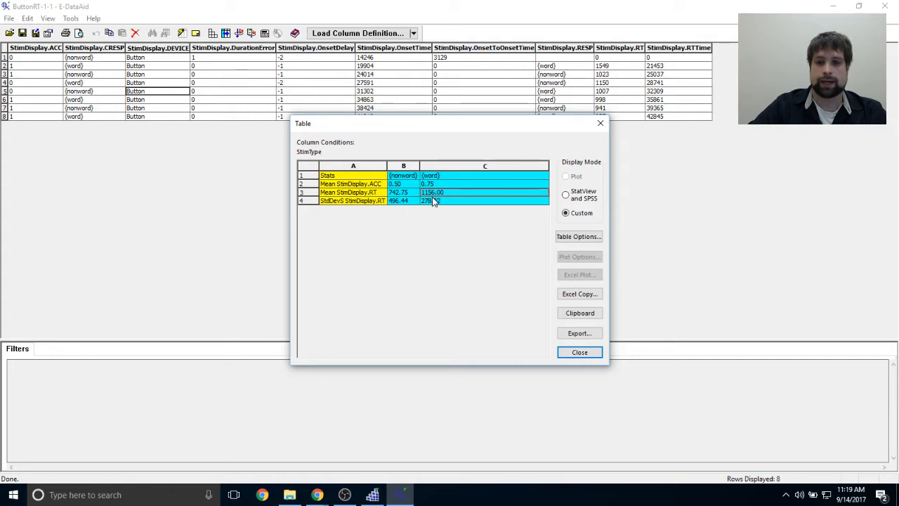
click(398, 201)
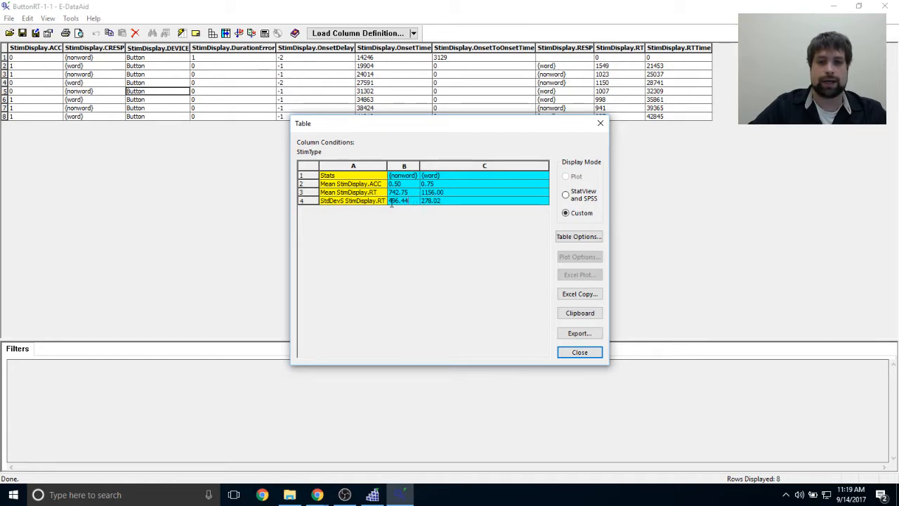
drag(414, 203, 388, 202)
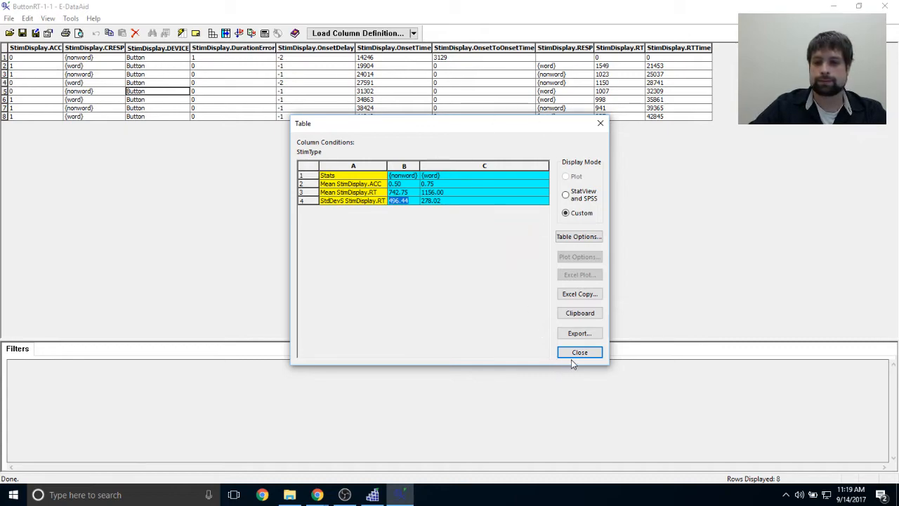
click(480, 195)
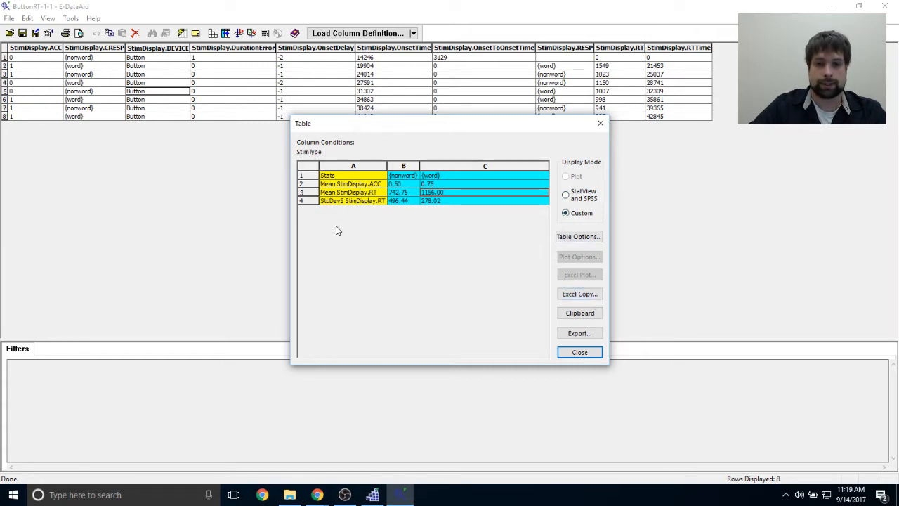
Step: Lay out the results table in StatView and SPSS format, set the display mode to Custom, and review all the columns
click(577, 239)
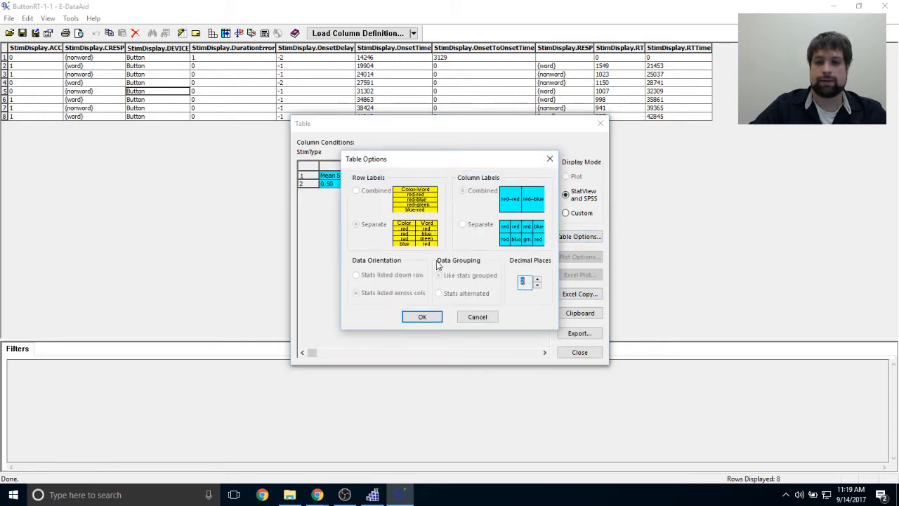
click(479, 317)
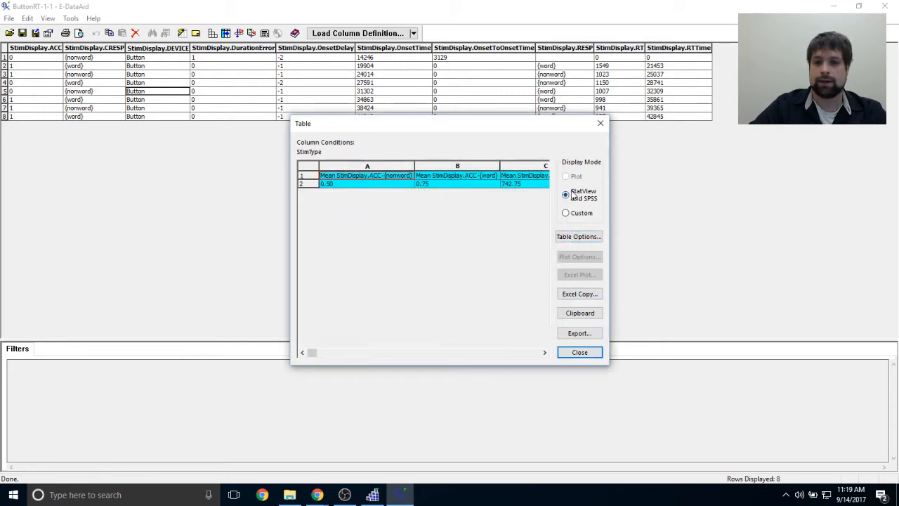
click(566, 214)
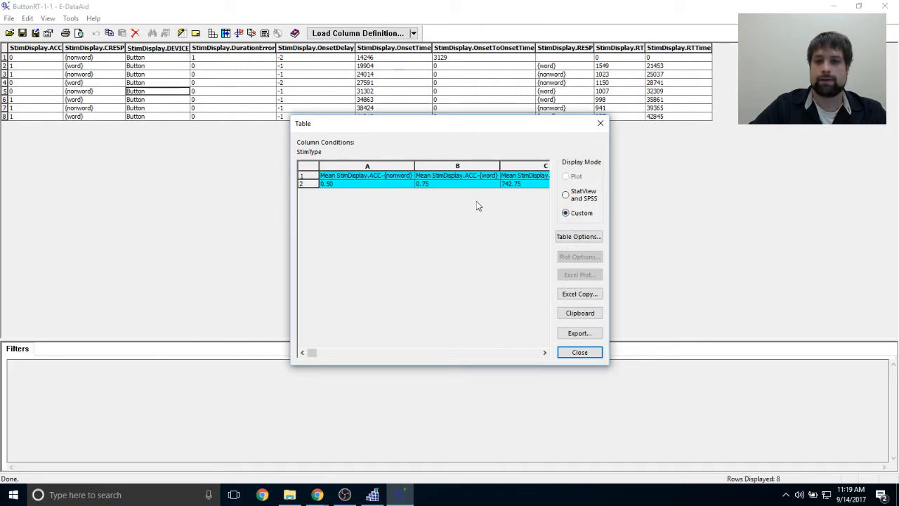
drag(363, 177, 560, 177)
click(467, 182)
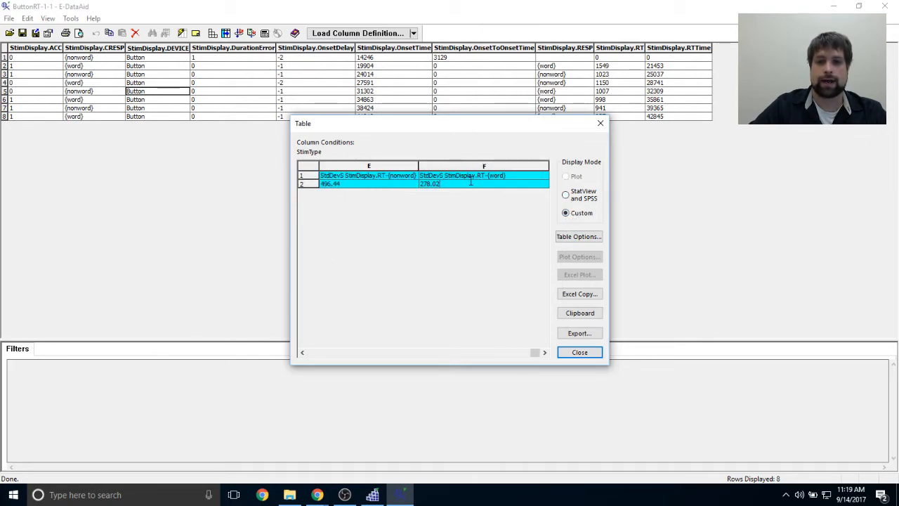
Step: Export the results table with StatView and SPSS as the export target
click(571, 337)
click(449, 149)
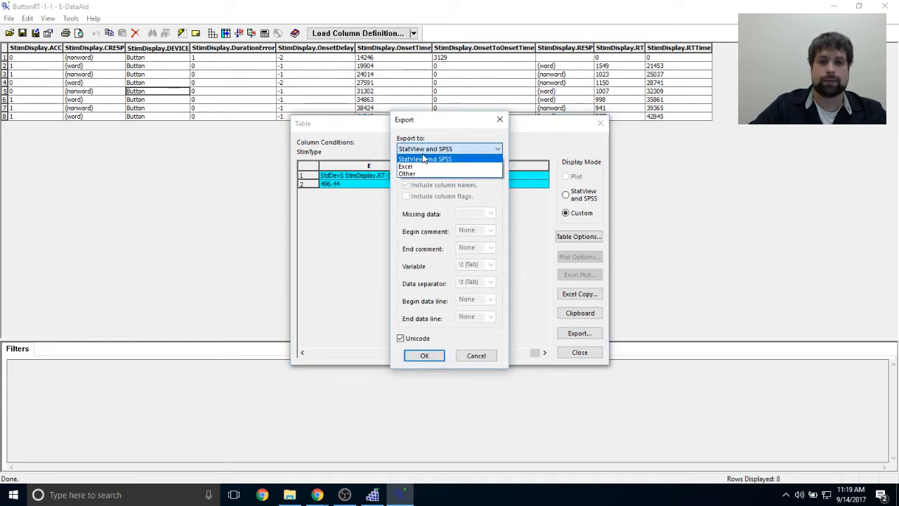
click(472, 160)
click(424, 355)
click(531, 272)
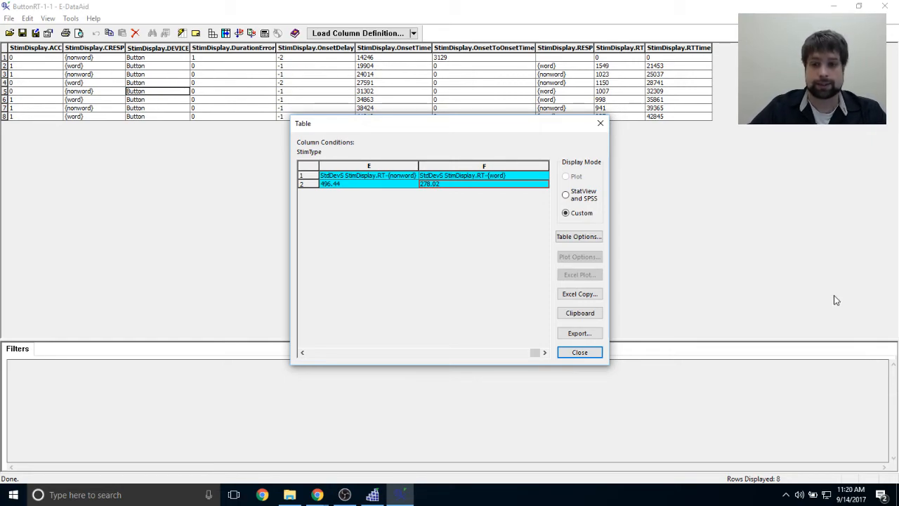
Step: Close the results table and the analysis setup to return to the data grid
click(577, 352)
click(578, 352)
click(468, 276)
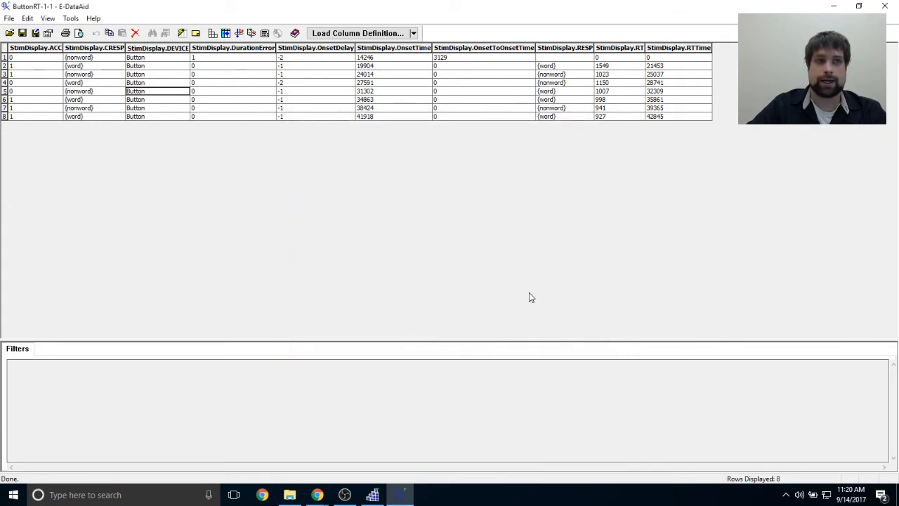